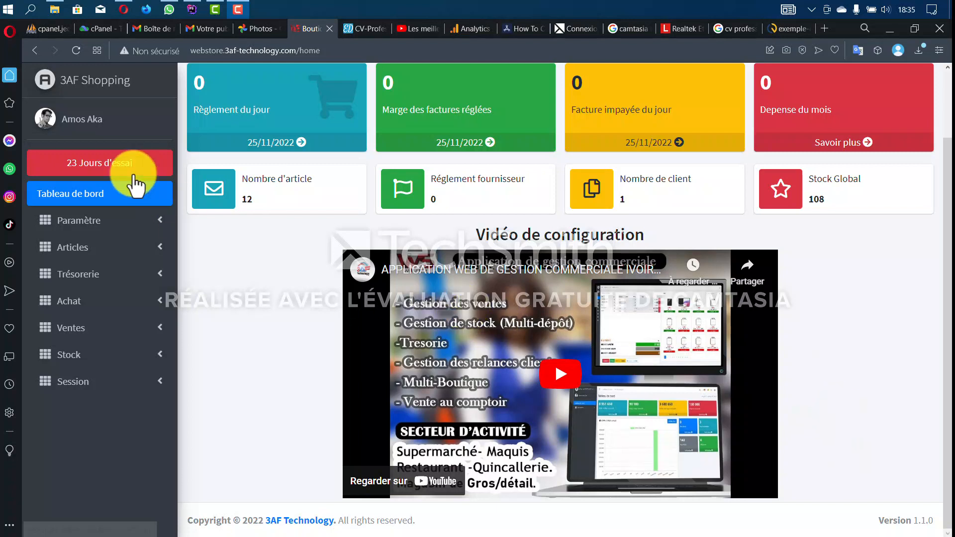
- Open the Zone Géographique page from the Paramètre section of the sidebar
scroll(552, 398, "up", 2)
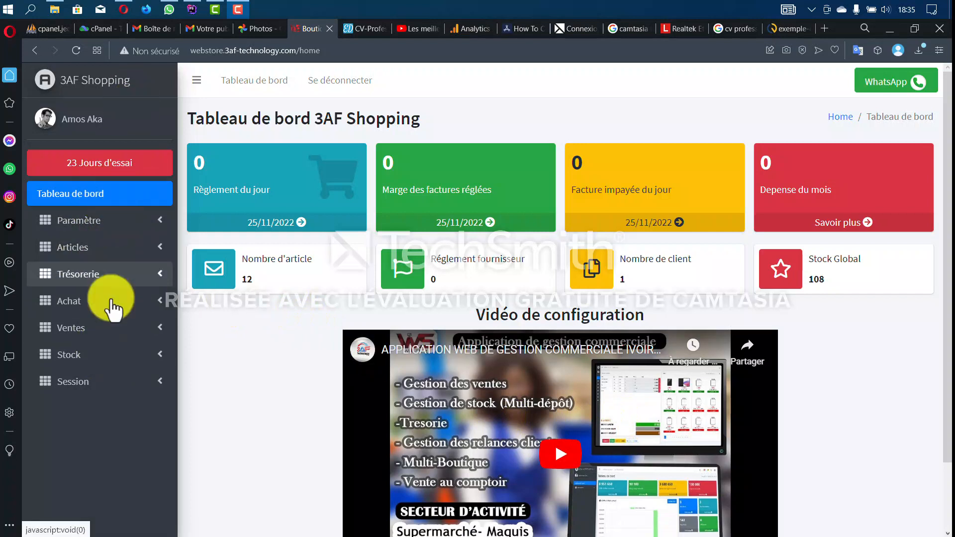
left_click(138, 225)
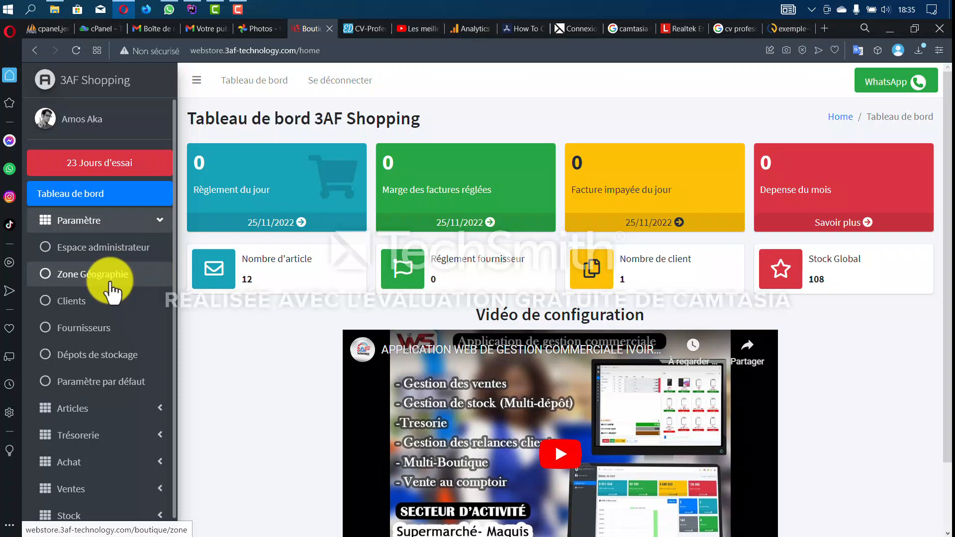
left_click(111, 281)
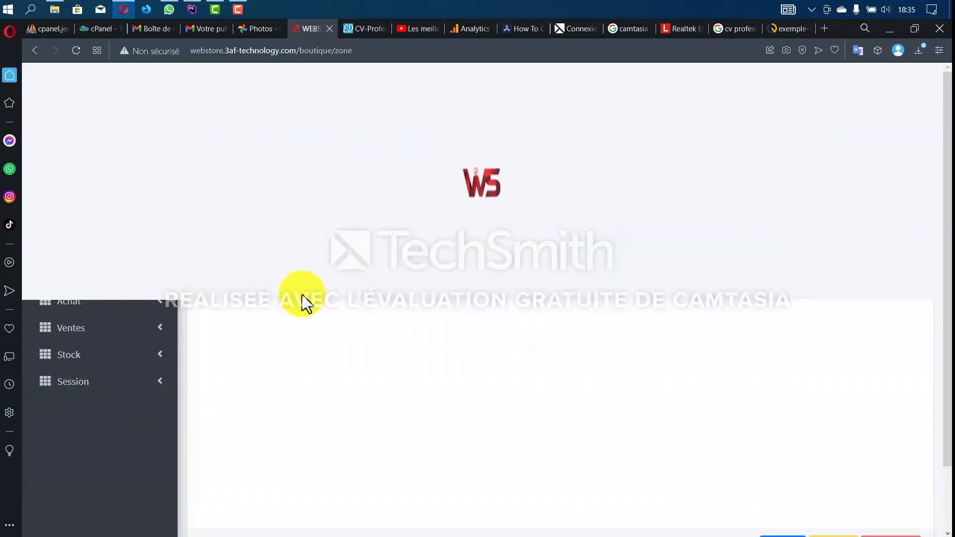
- Create a zone with address RIVERA and commune Abidjan, then validate it
scroll(619, 348, "down", 2)
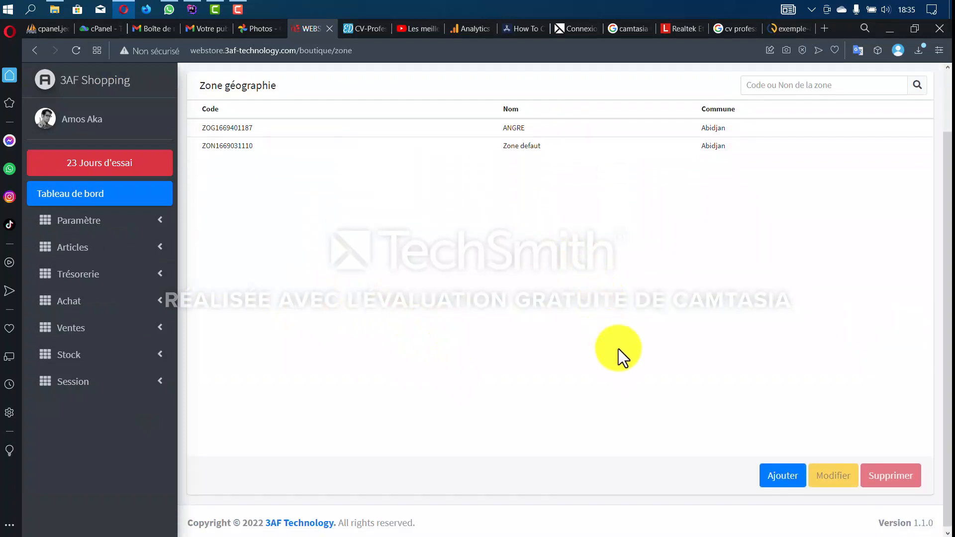
left_click(784, 480)
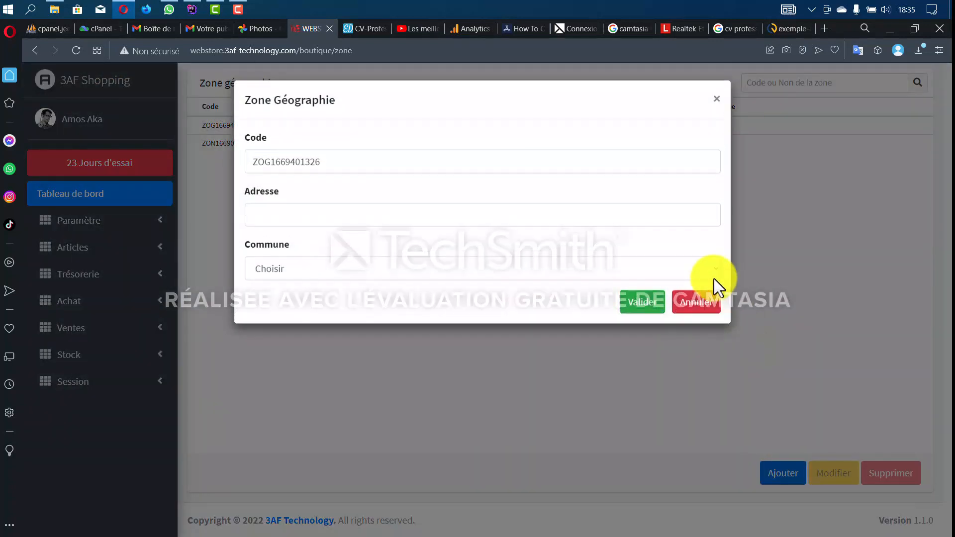
left_click(309, 214)
left_click(300, 263)
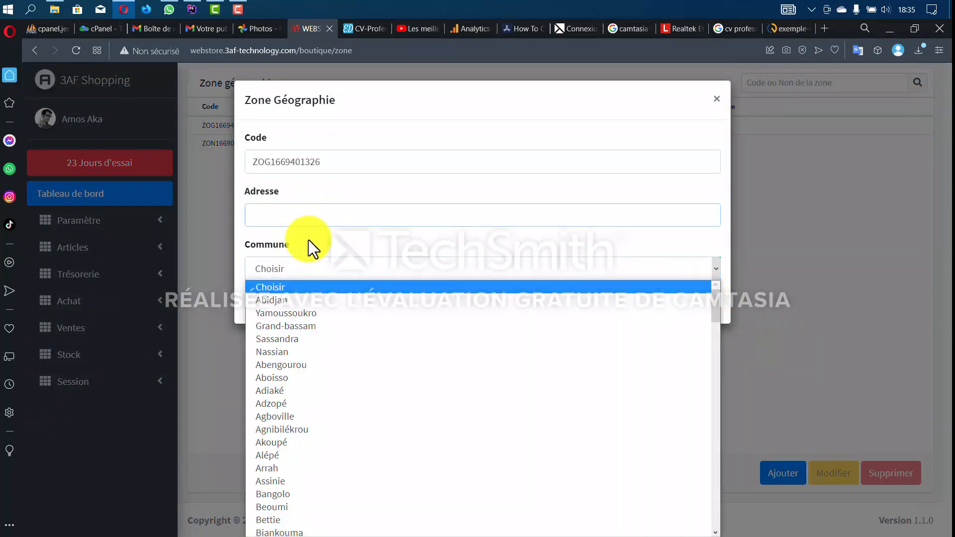
left_click(314, 209)
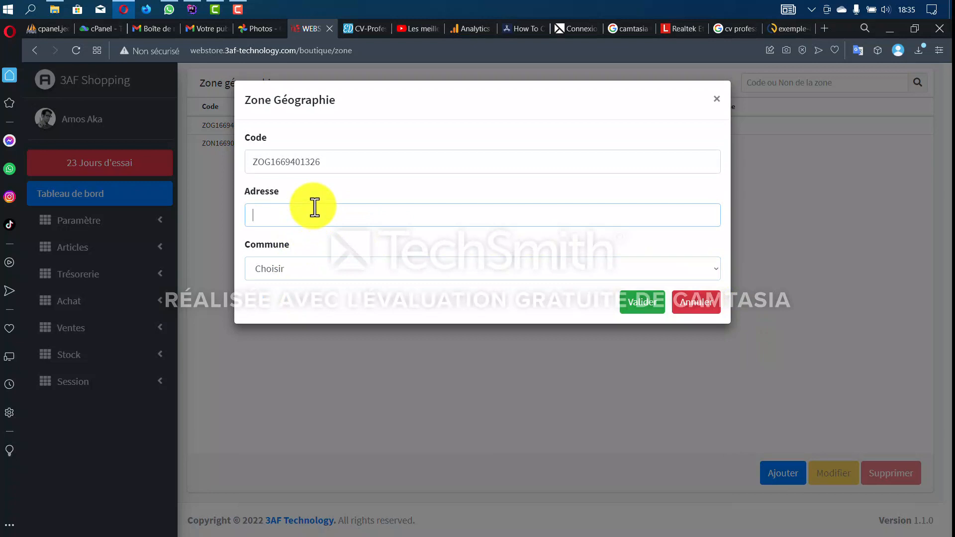
type("RIVERA")
left_click(309, 273)
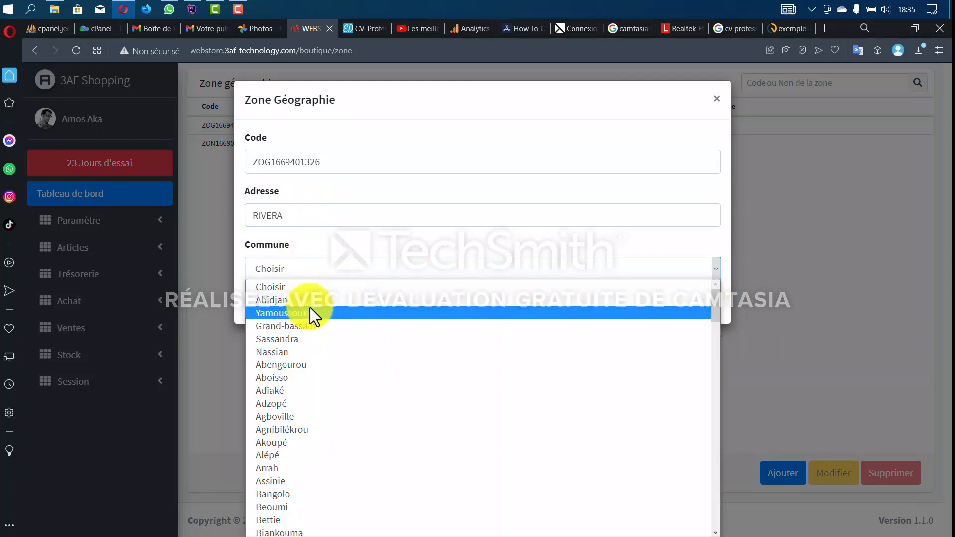
left_click(312, 301)
left_click(634, 314)
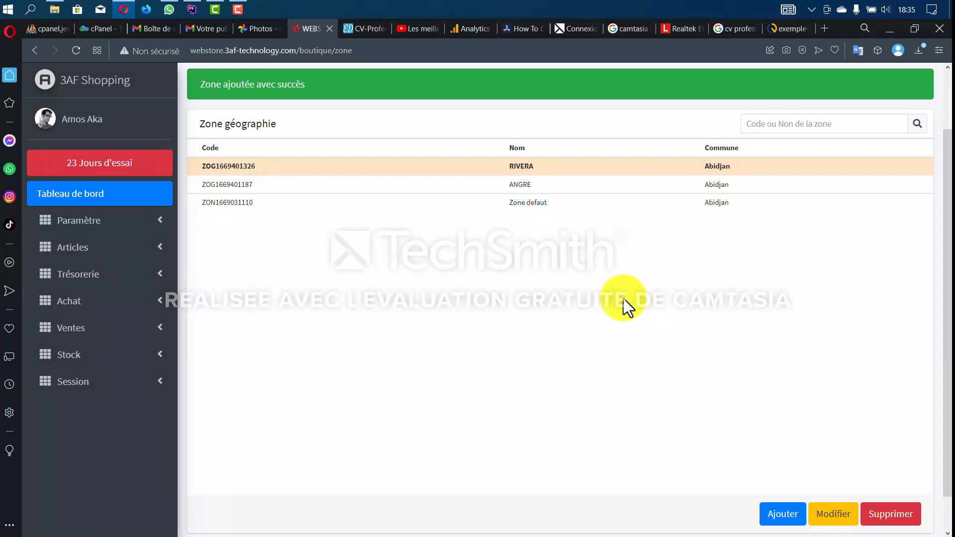
left_click(143, 227)
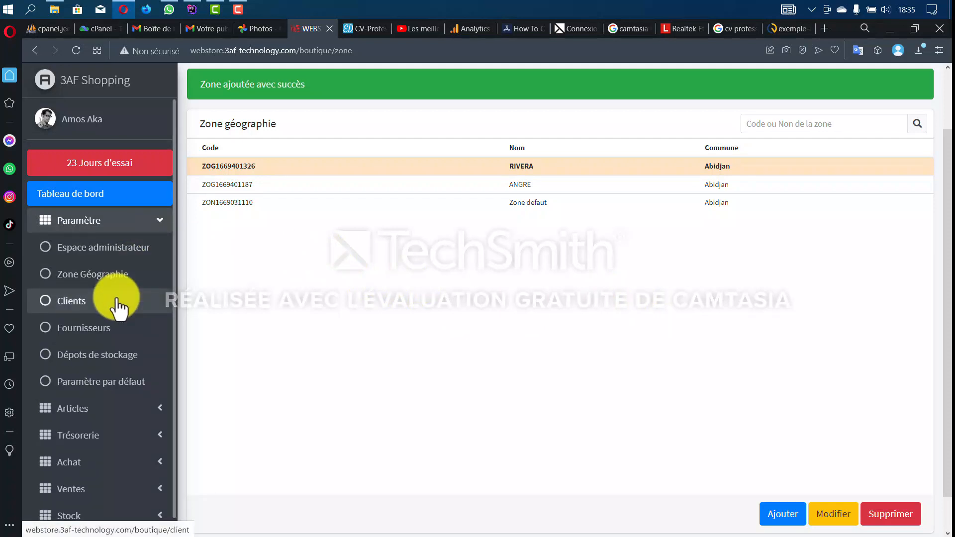
- Open the Clients list and review CLIENT COMPTOIR's -60 000 balance
left_click(117, 301)
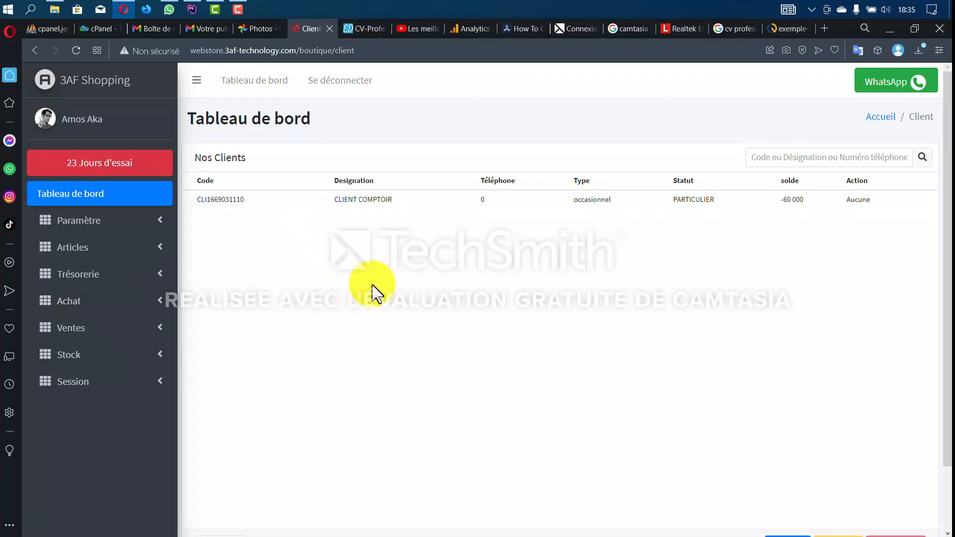
scroll(373, 296, "down", 2)
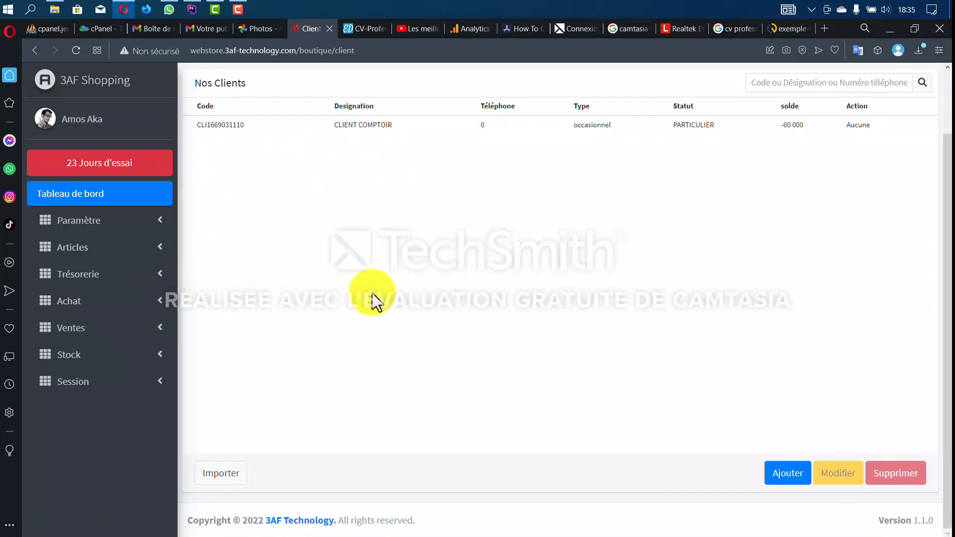
scroll(373, 298, "up", 2)
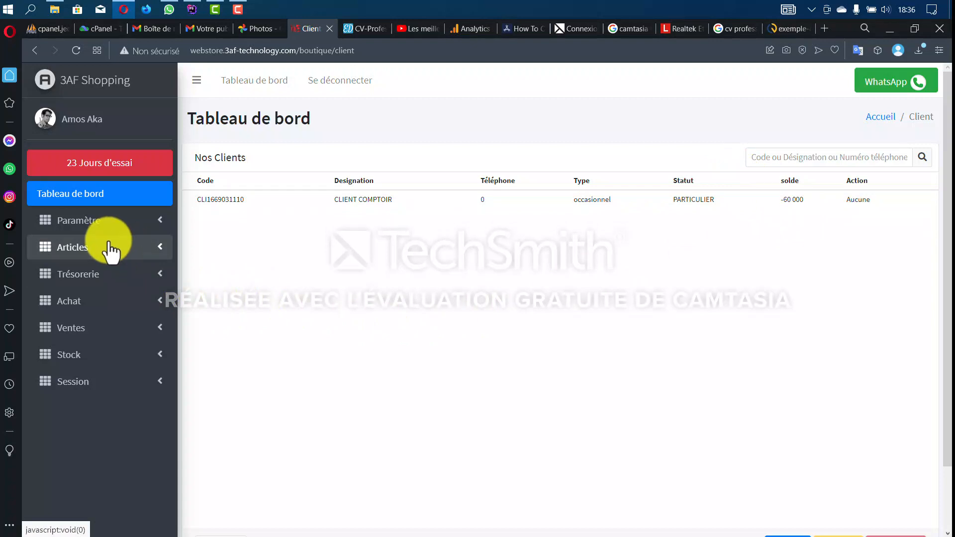
- Open the Fournisseurs list and look over the existing supplier
left_click(118, 223)
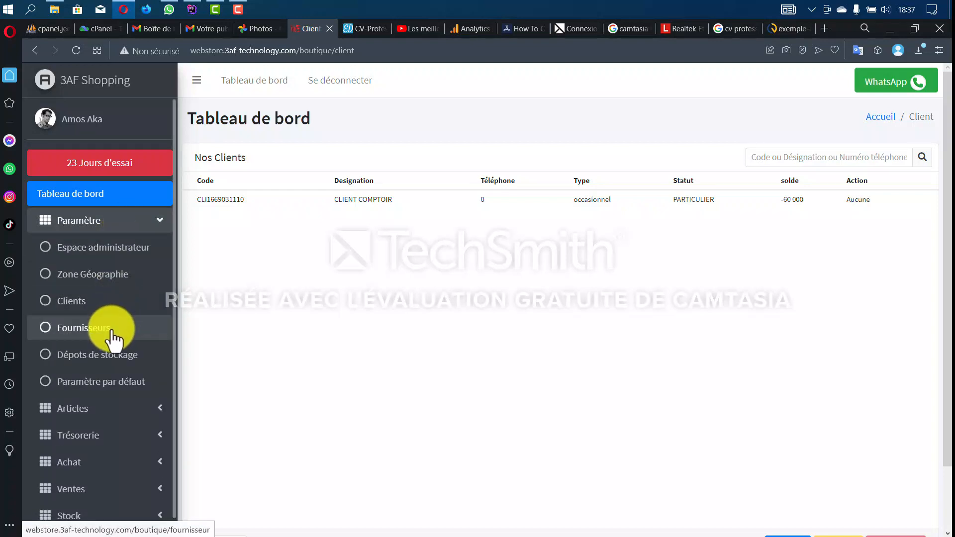
left_click(113, 331)
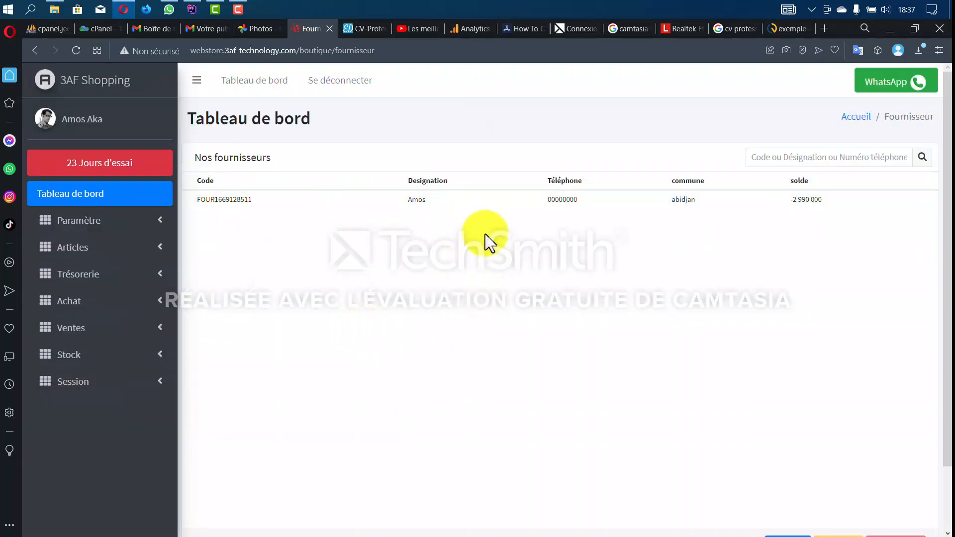
key("ctrl+plus")
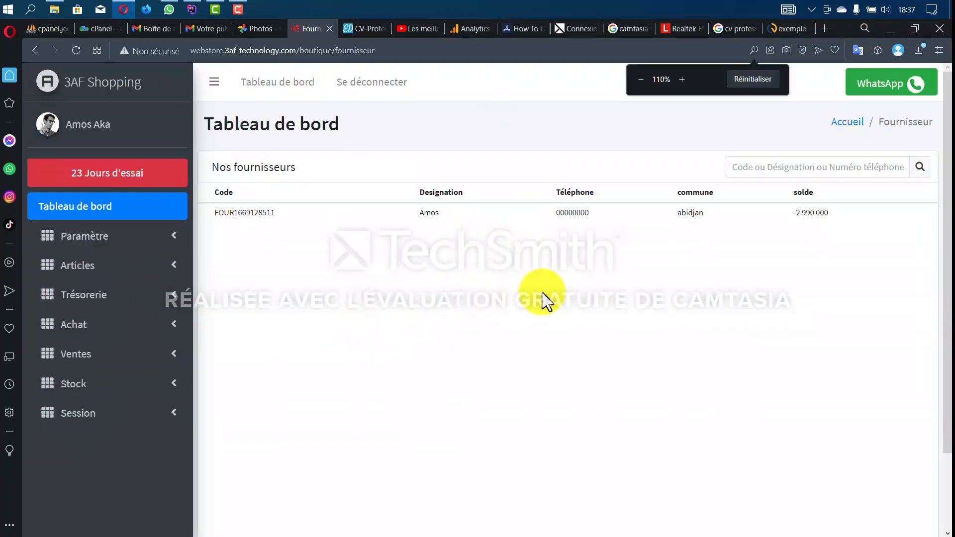
key("ctrl+minus")
left_click(665, 214)
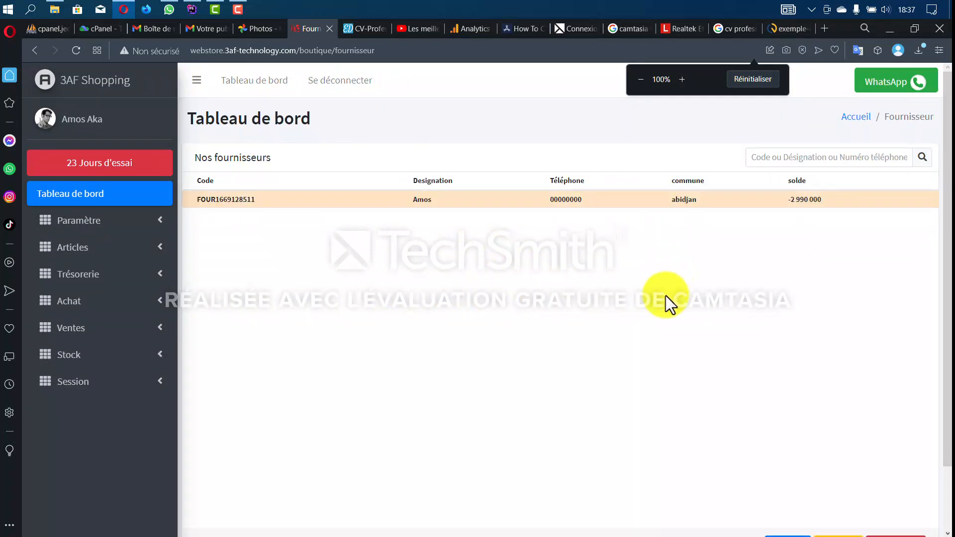
scroll(661, 315, "down", 3)
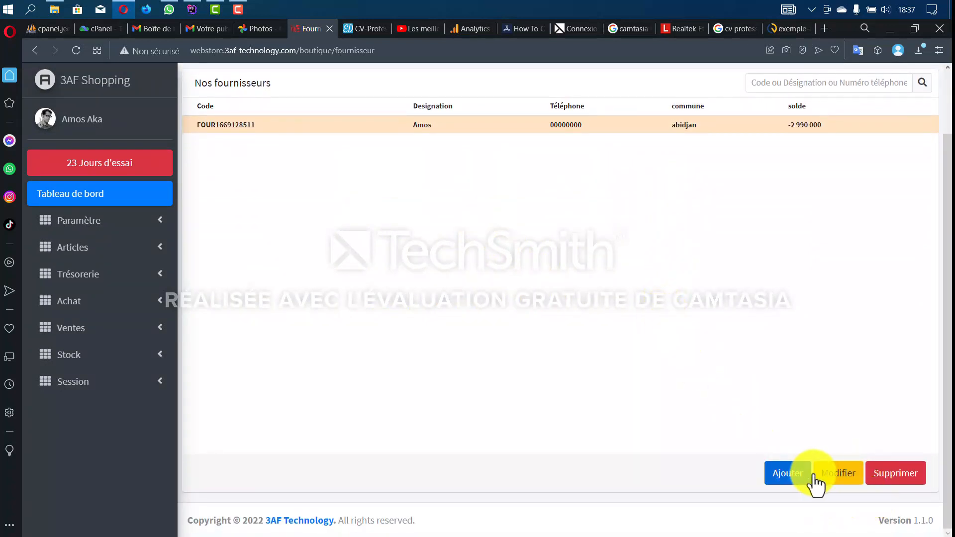
- Add a supplier in Abidjan with its name and mobile number, and save it
left_click(794, 475)
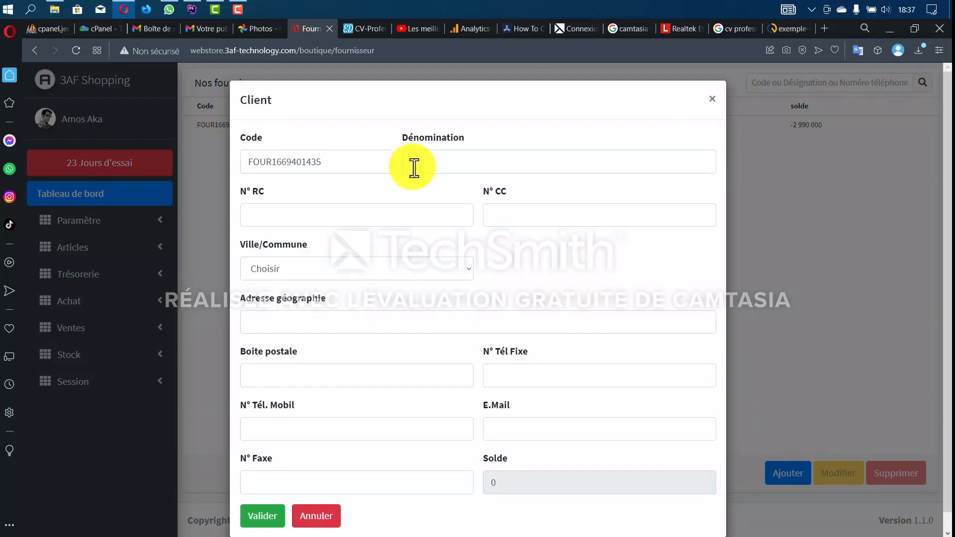
left_click(426, 160)
left_click(458, 274)
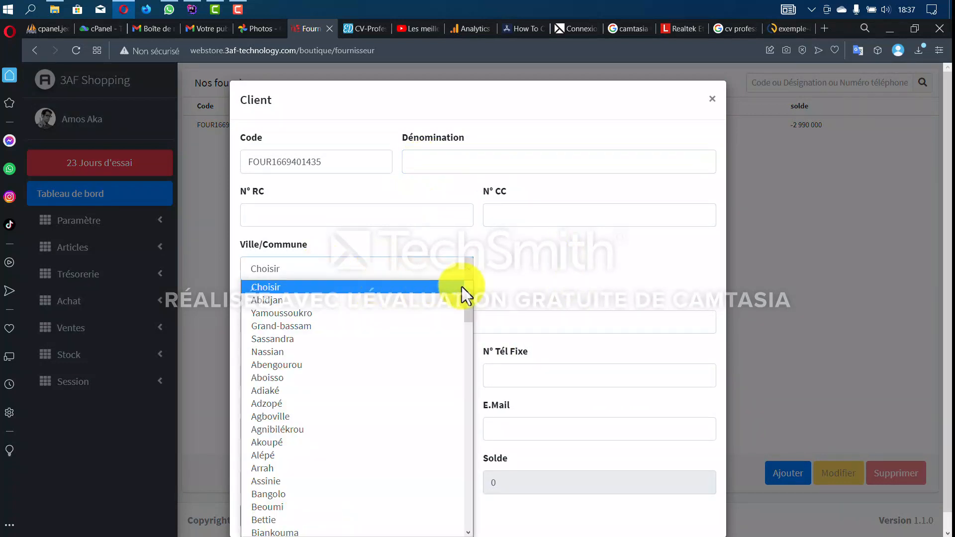
left_click(531, 279)
scroll(473, 326, "down", 1)
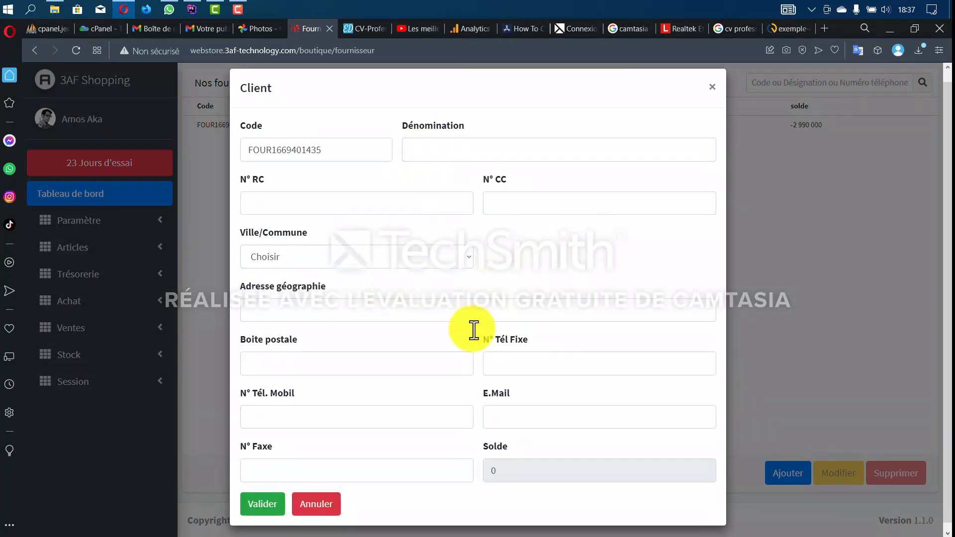
left_click(435, 144)
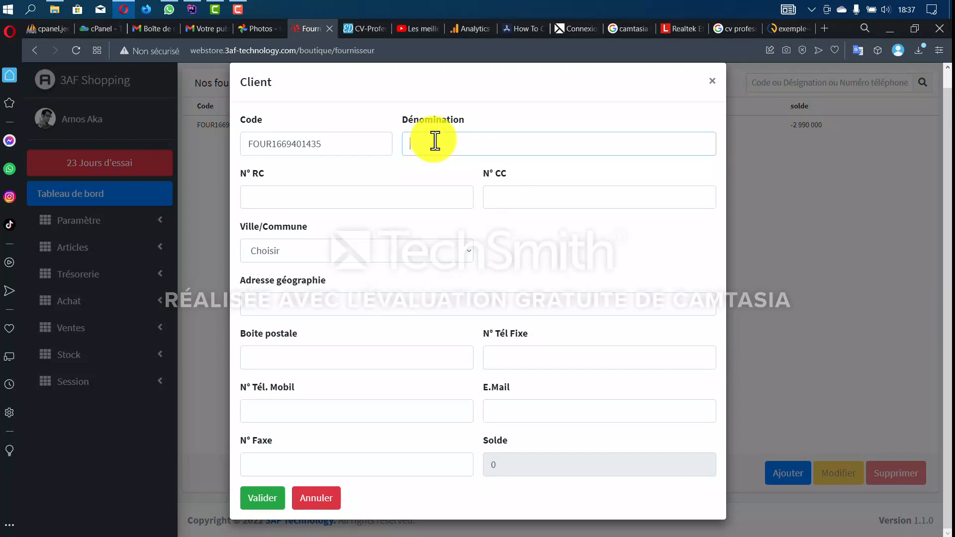
key("Tab")
left_click(336, 251)
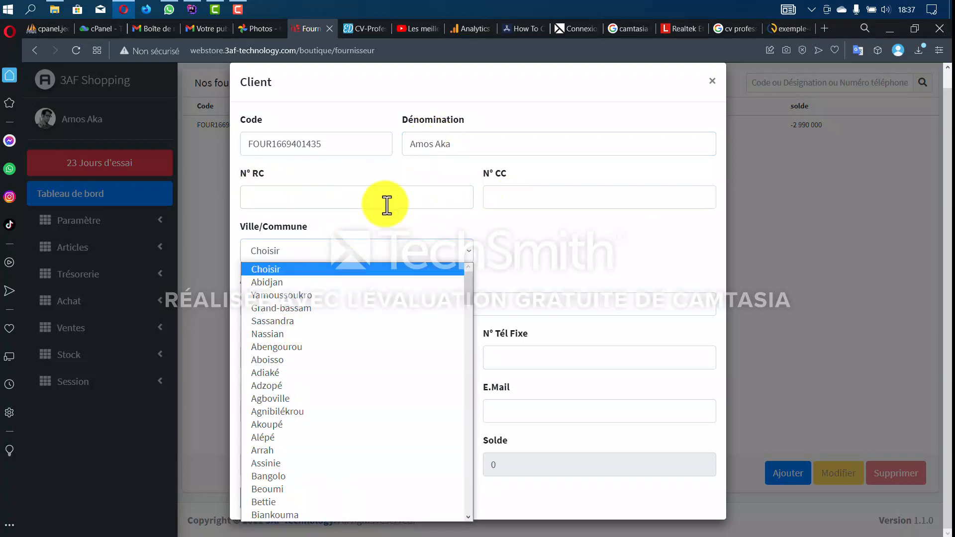
left_click(310, 282)
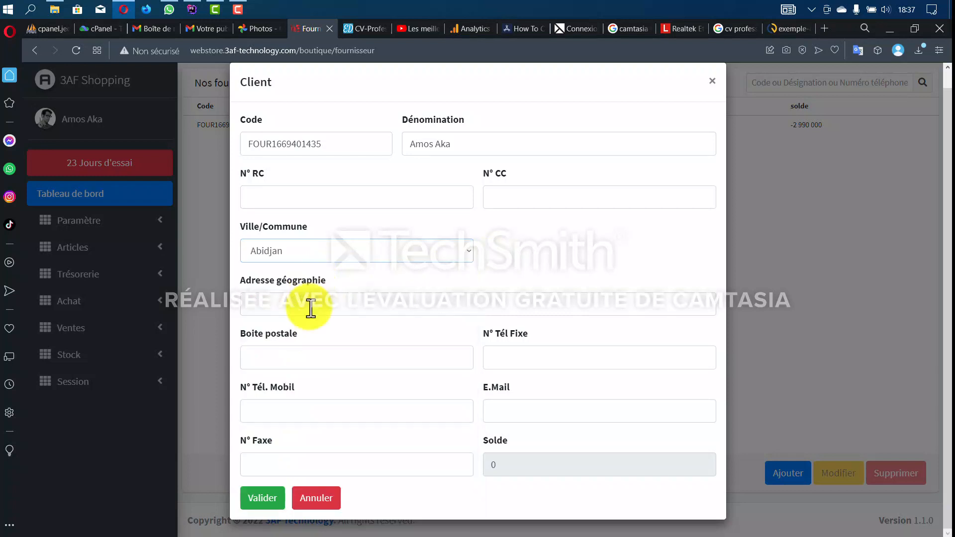
left_click(288, 420)
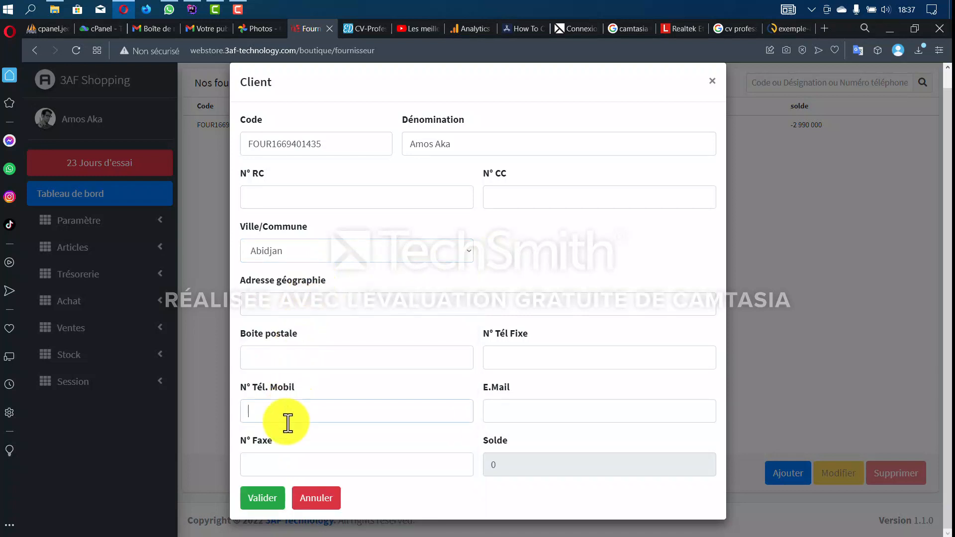
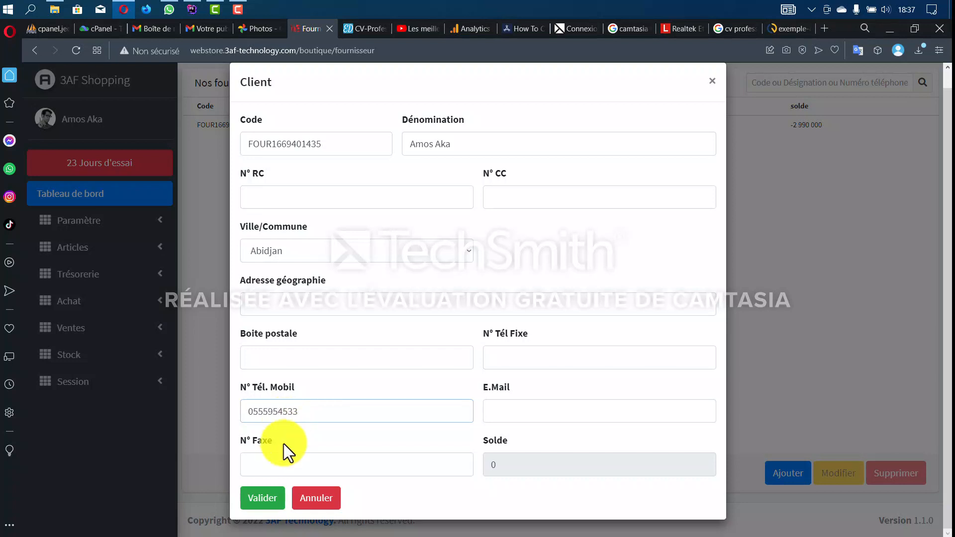
left_click(260, 497)
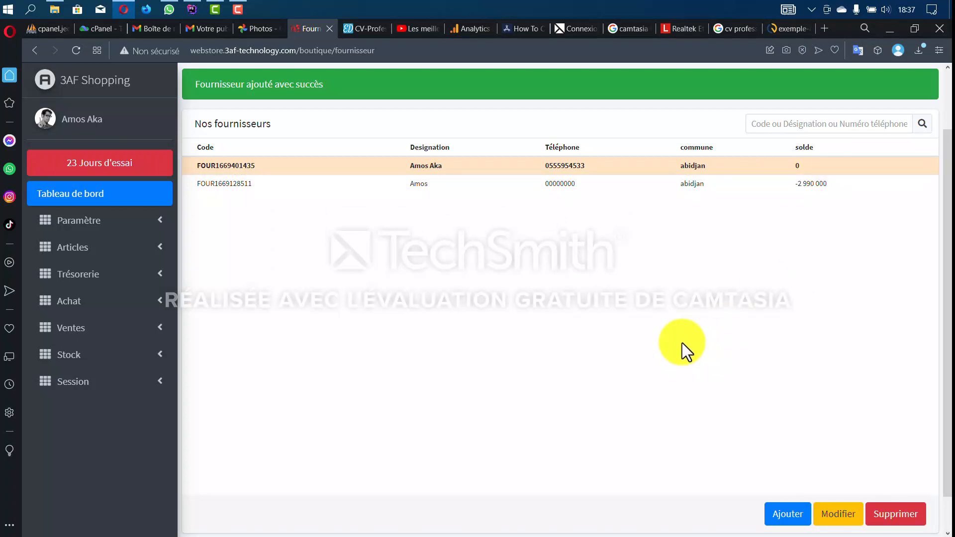
- Open the Familles Articles list under the Articles menu
scroll(336, 119, "up", 2)
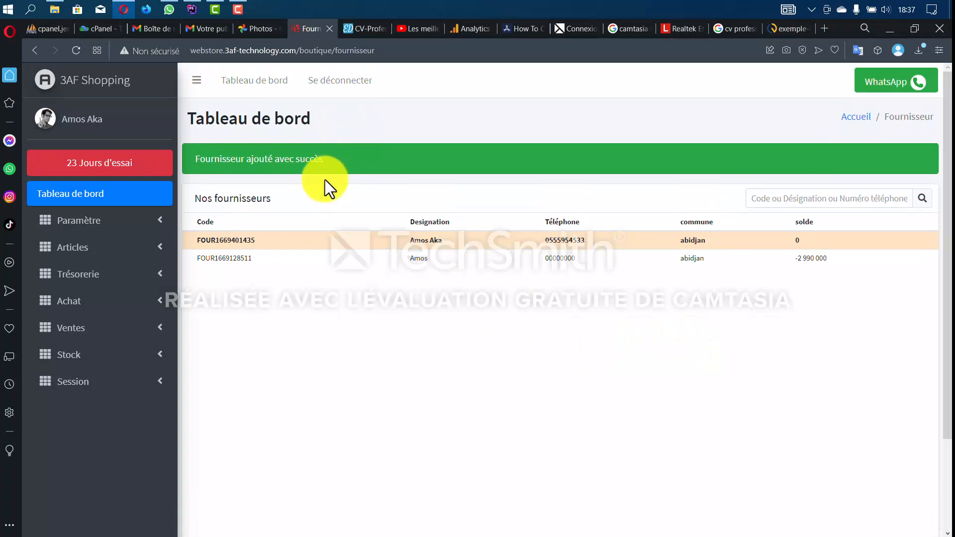
scroll(321, 173, "down", 3)
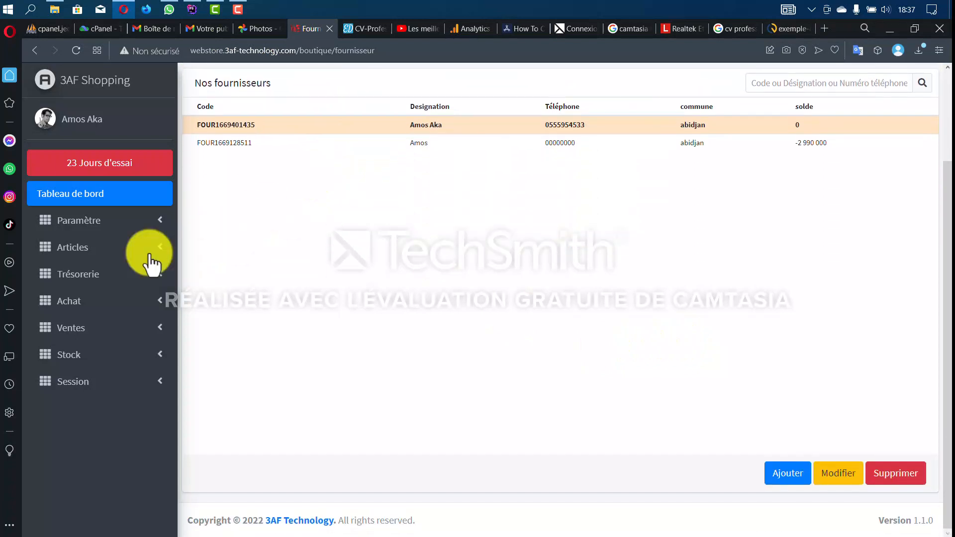
left_click(117, 249)
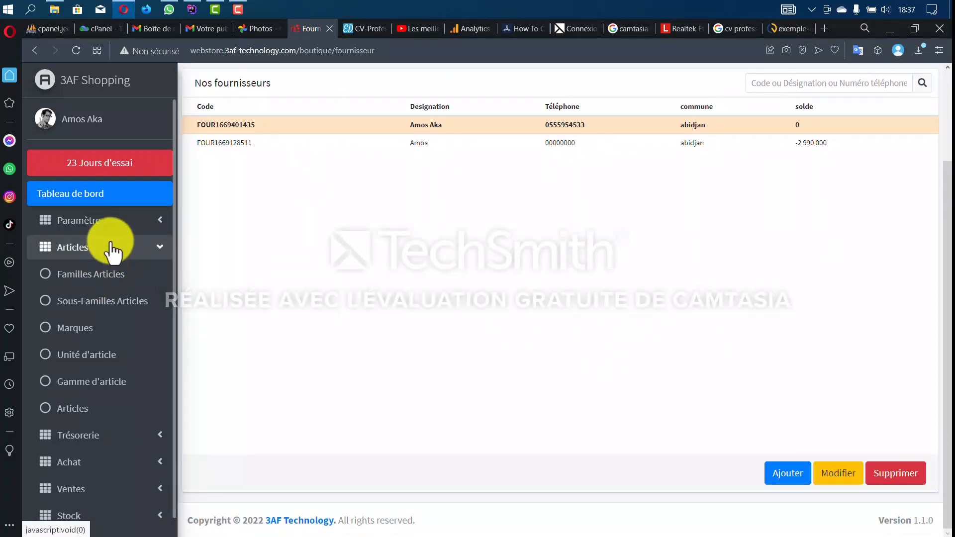
left_click(118, 229)
left_click(118, 229)
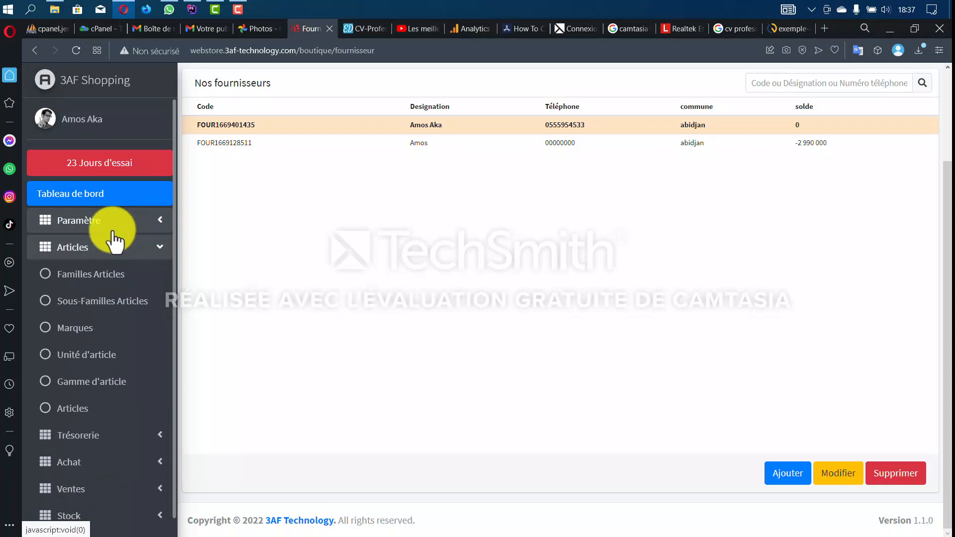
left_click(121, 277)
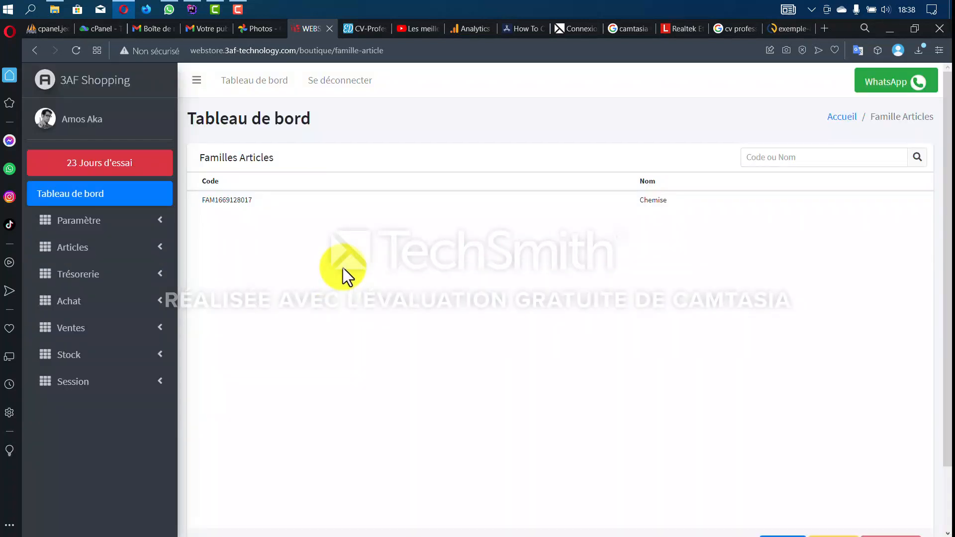
scroll(398, 299, "down", 2)
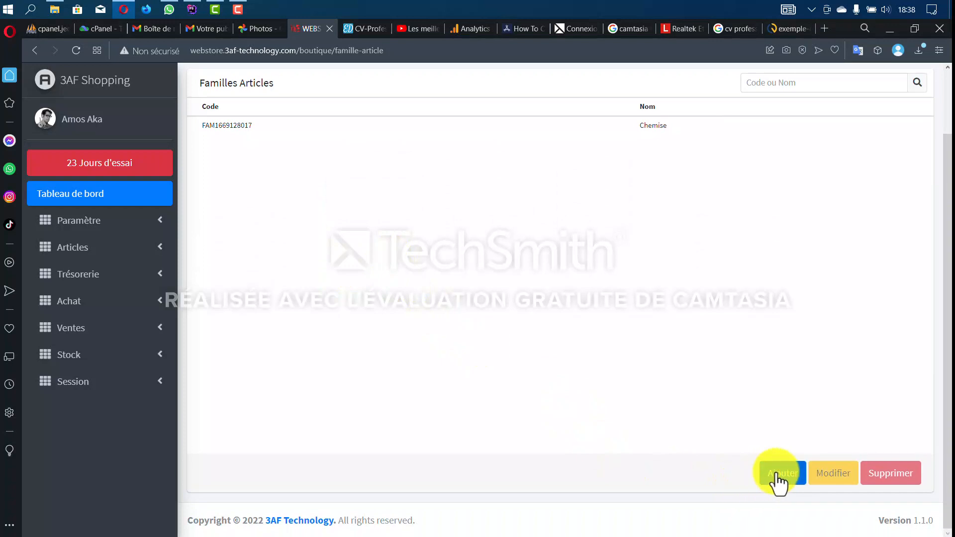
- Add and save the BOISSON article family
left_click(778, 476)
left_click(529, 168)
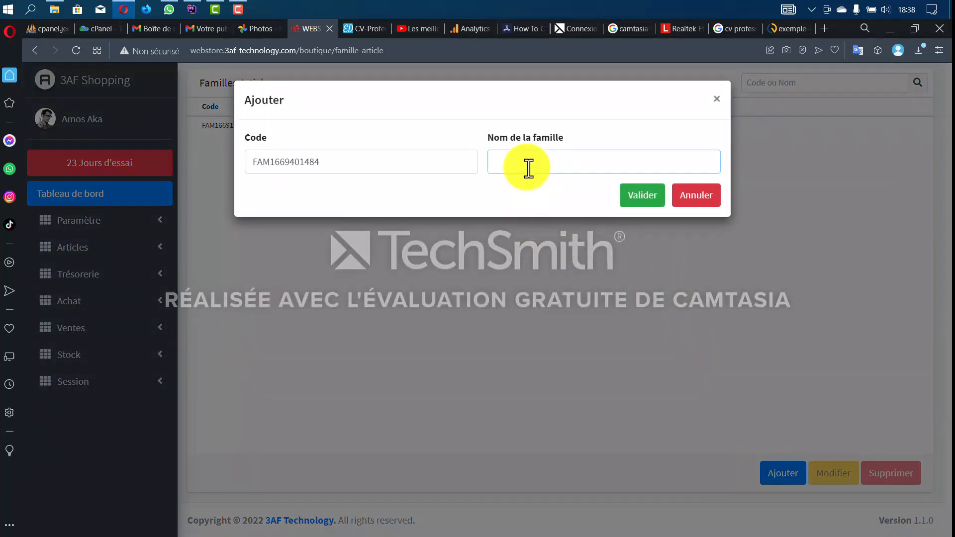
type("BOISO")
type("N")
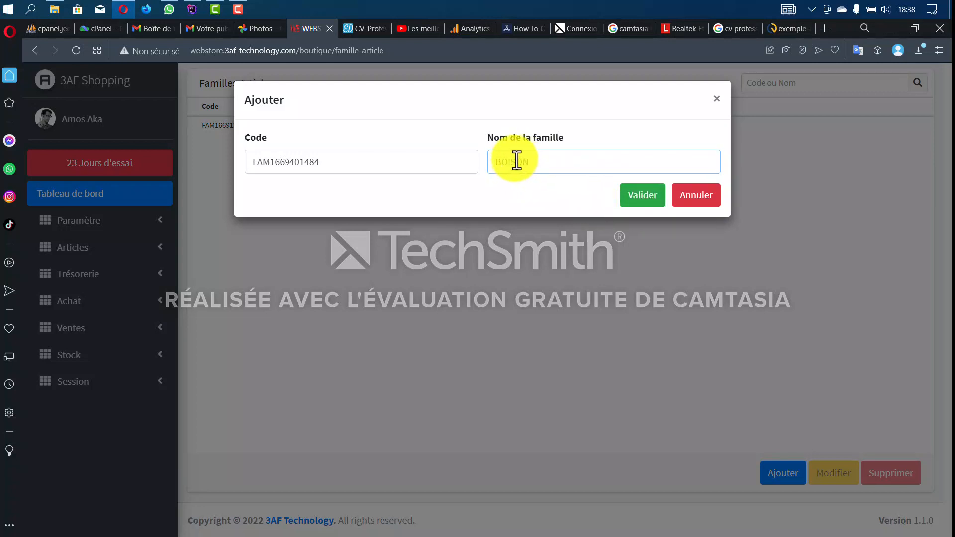
left_click(632, 198)
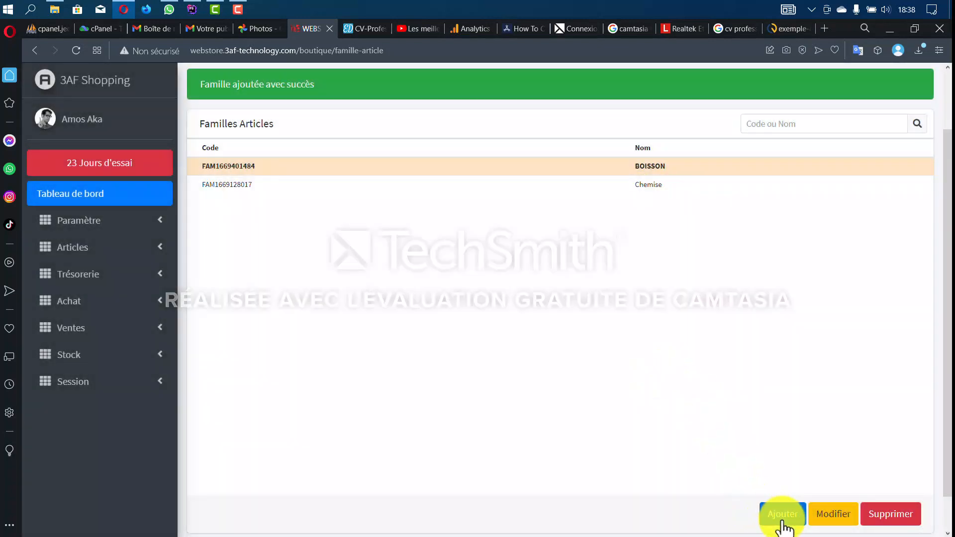
- Add and save the COSMETIQUE article family
left_click(782, 520)
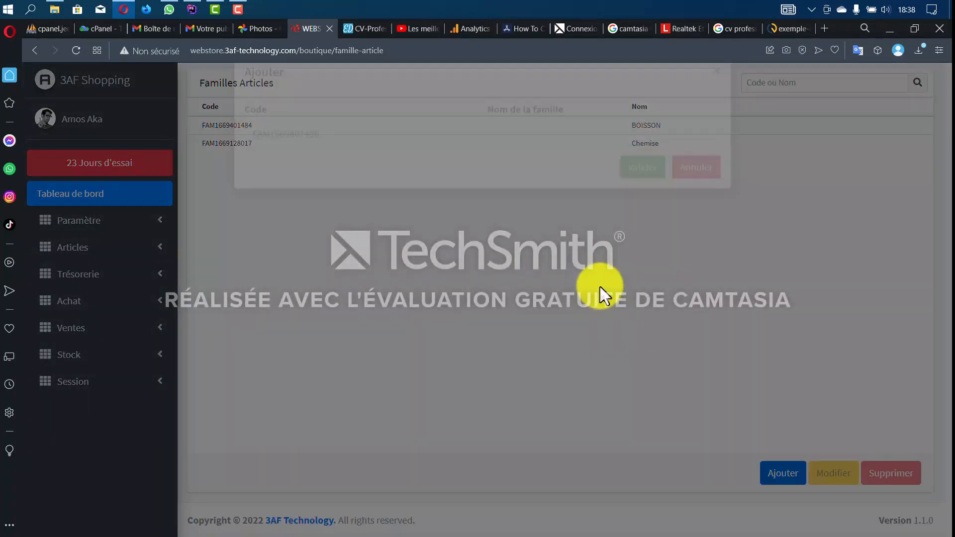
left_click(526, 156)
type("C")
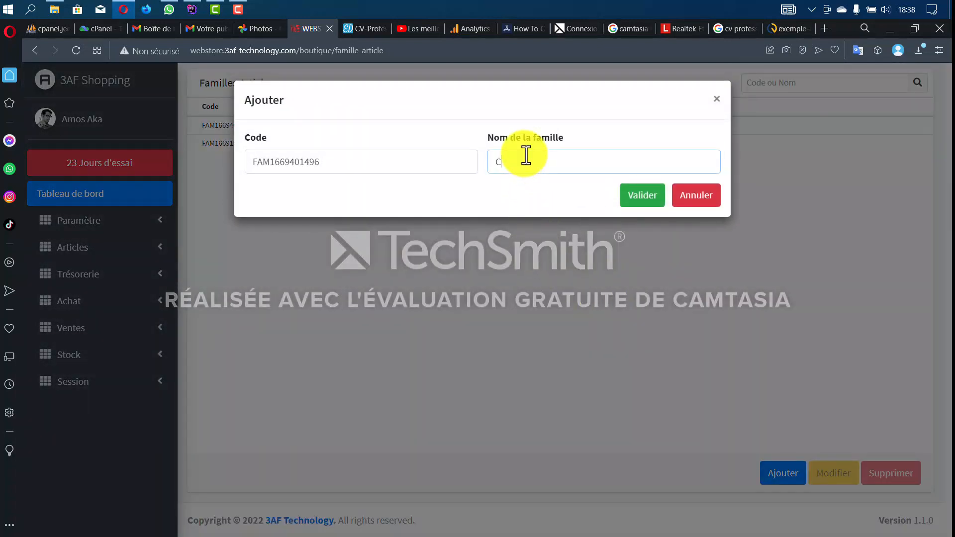
type("OSMETIQUE")
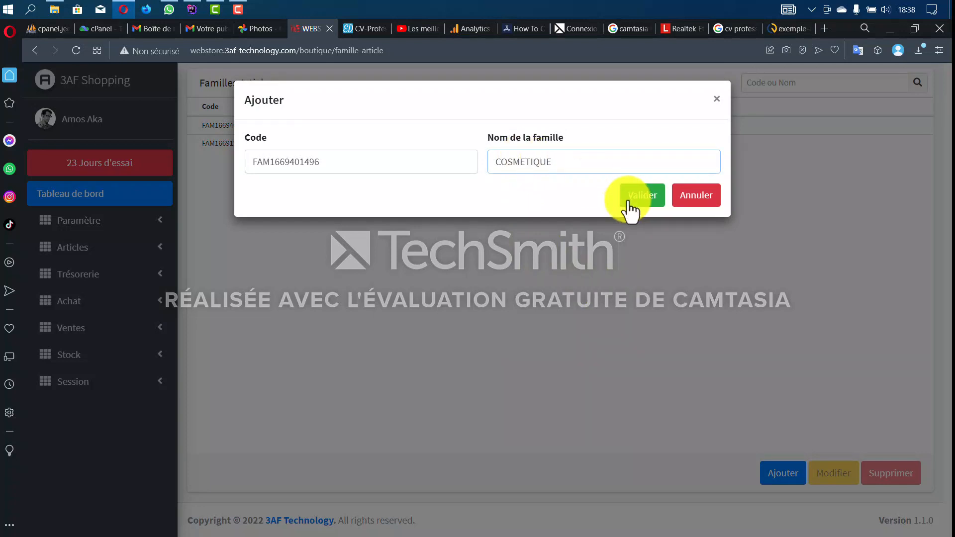
left_click(645, 197)
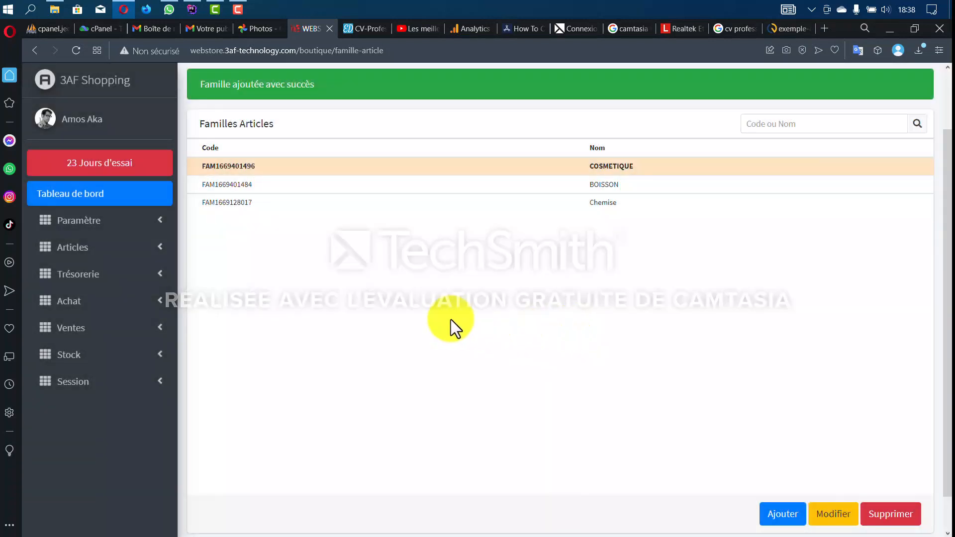
- In Sous-Familles Articles, save a new sub-family LIQUEUR with family BOISSON
left_click(99, 249)
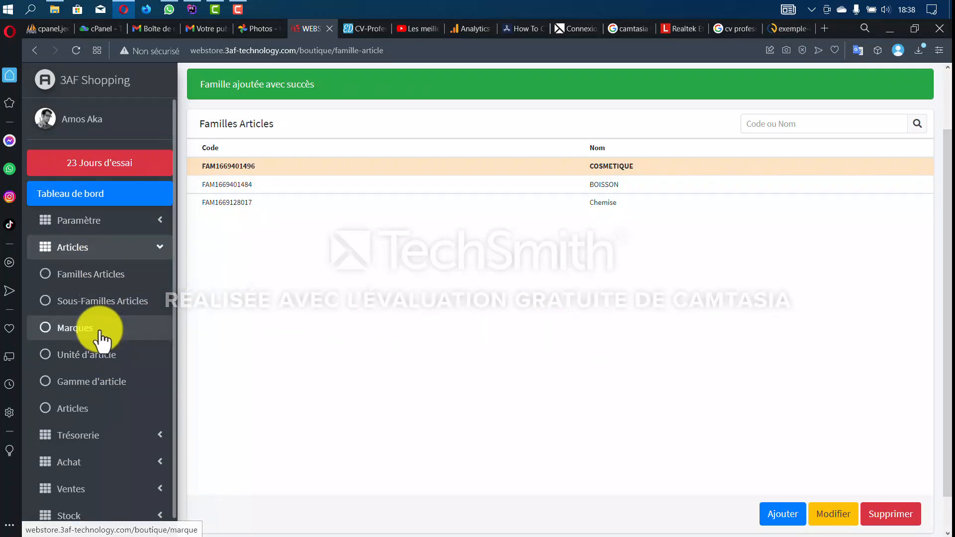
left_click(107, 303)
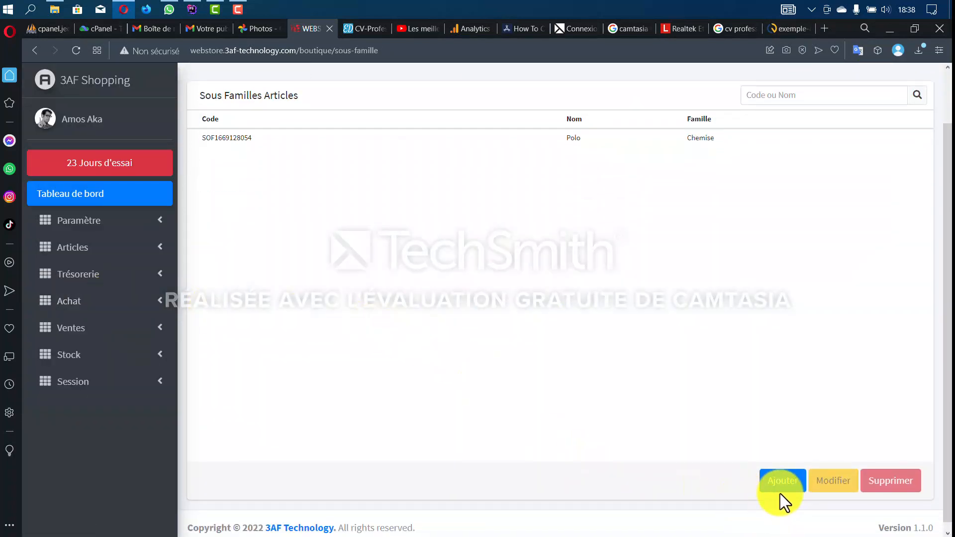
left_click(780, 492)
left_click(324, 217)
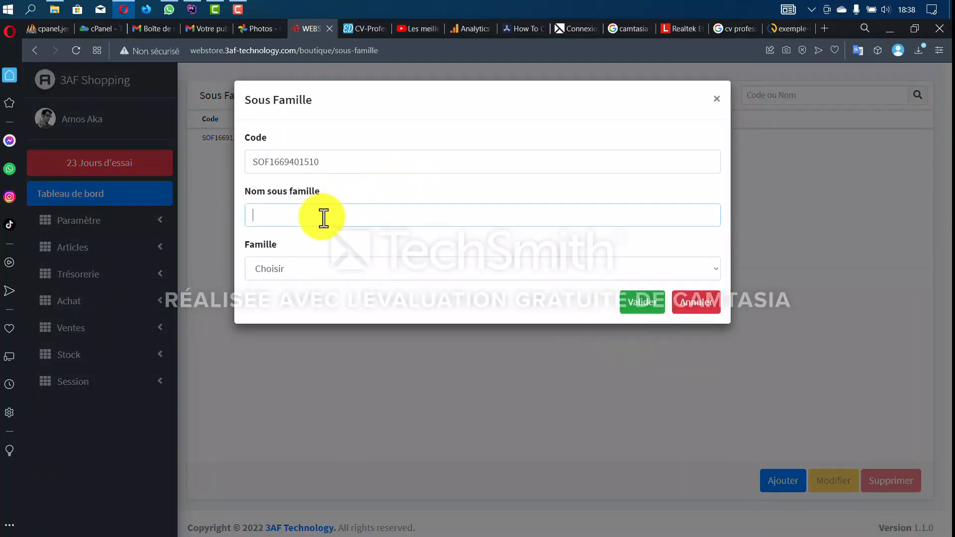
type("LiQUEUR")
left_click(307, 265)
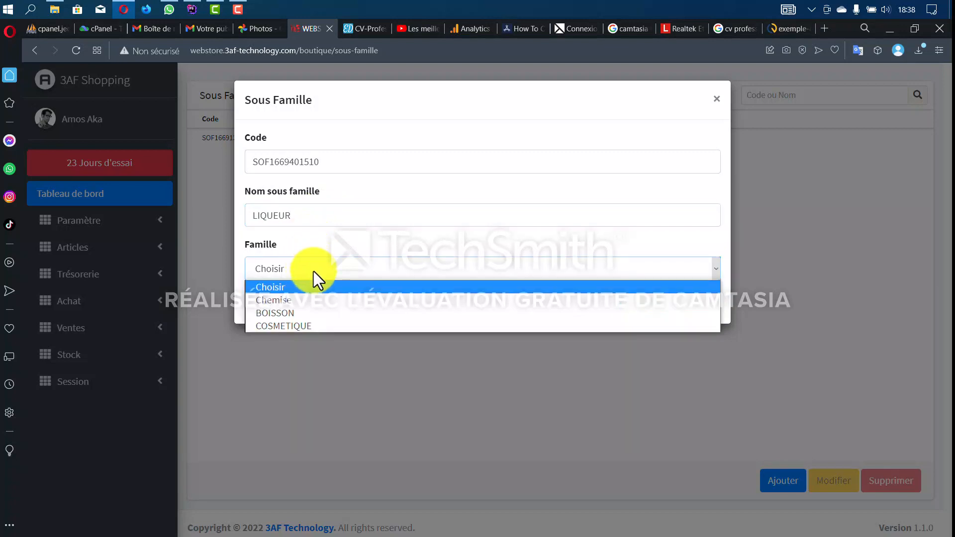
left_click(317, 312)
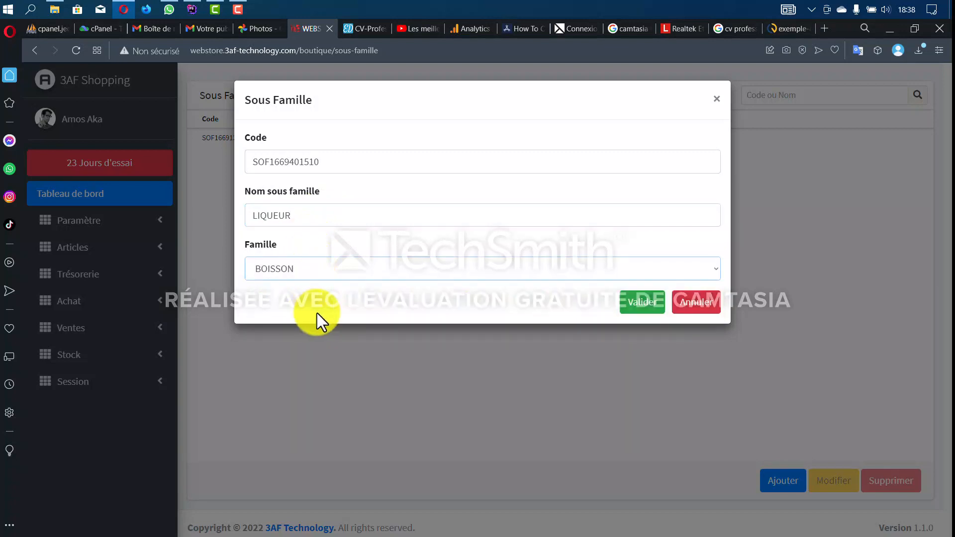
left_click(642, 306)
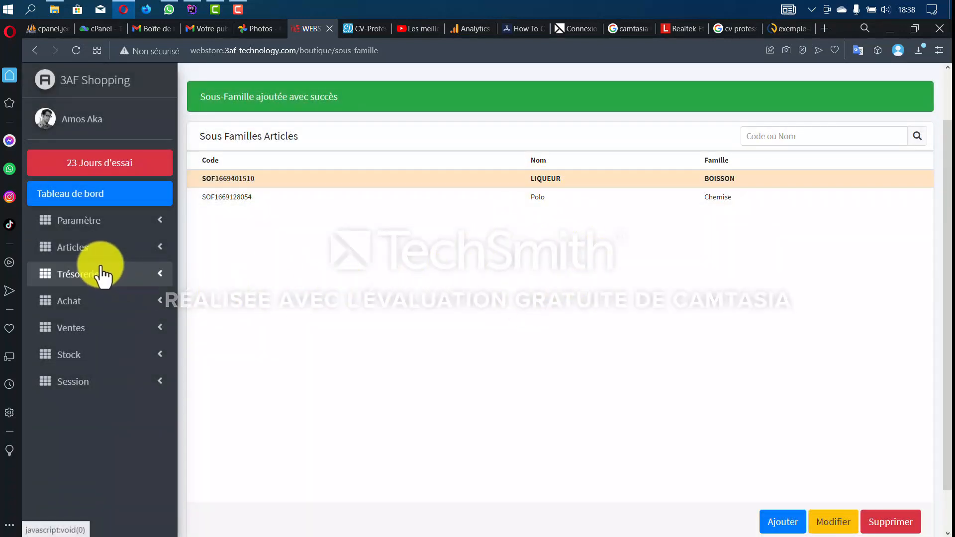
left_click(104, 258)
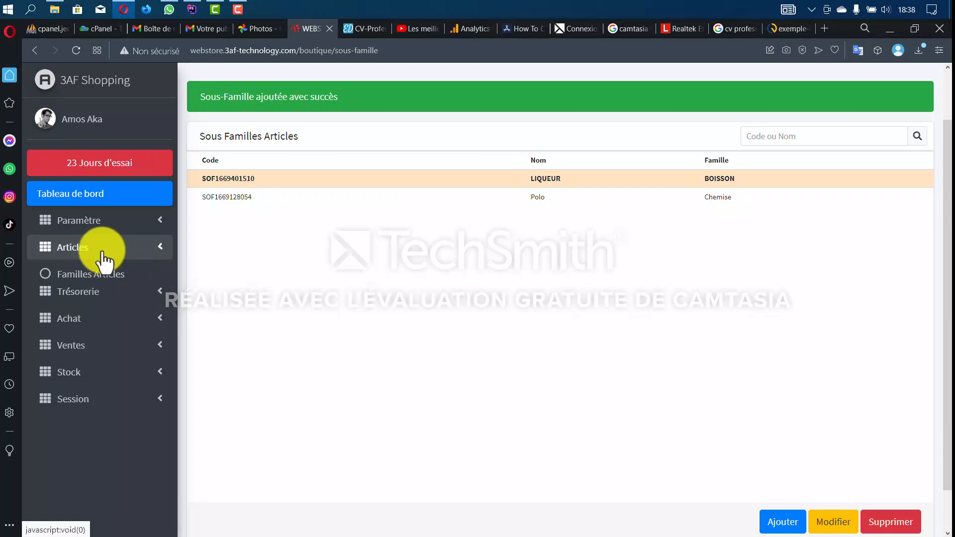
left_click(90, 332)
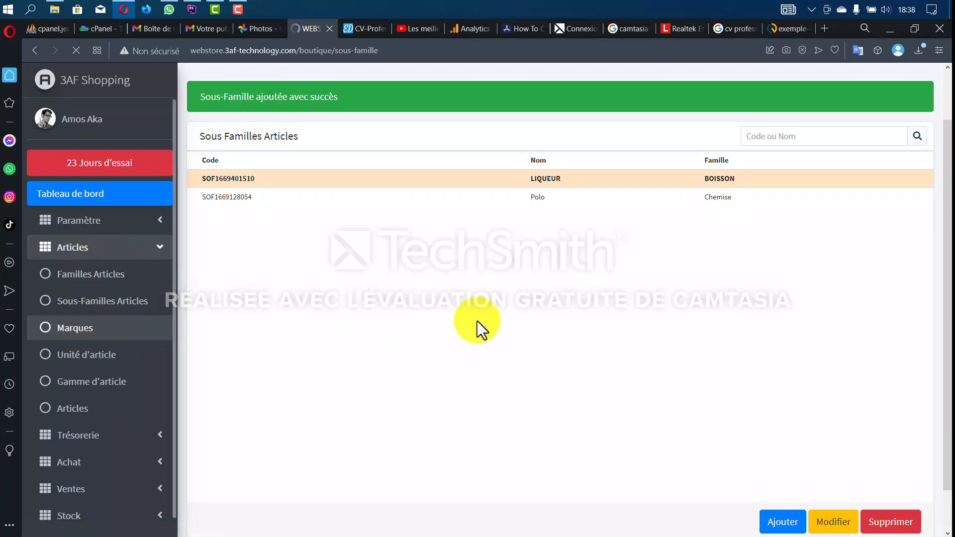
- Enter SOLIBRA as the new brand name and validate it
scroll(690, 414, "down", 2)
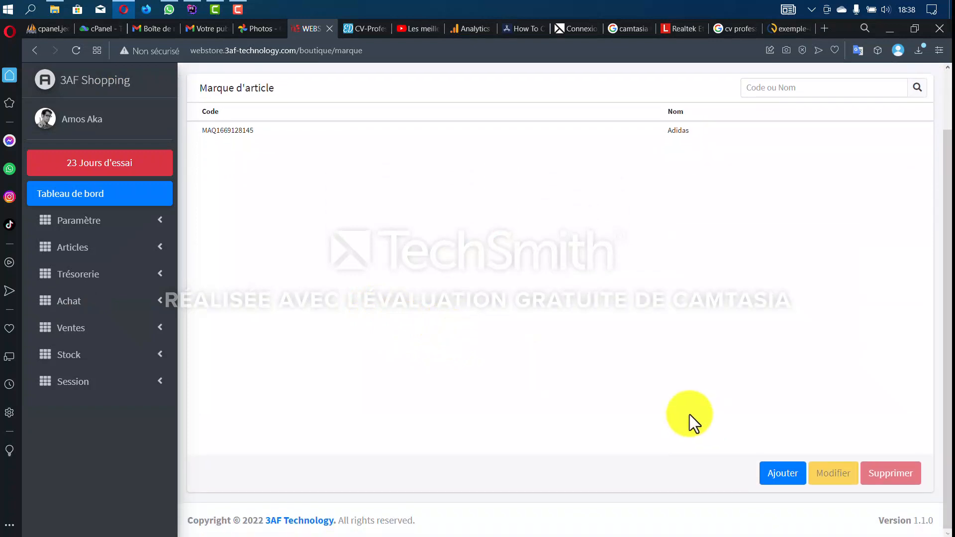
left_click(777, 477)
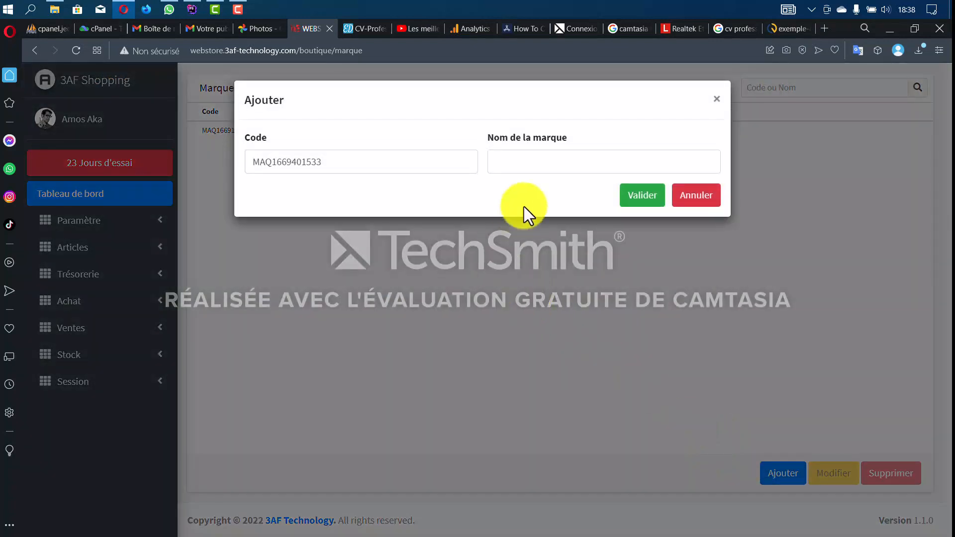
left_click(525, 164)
type("SOL")
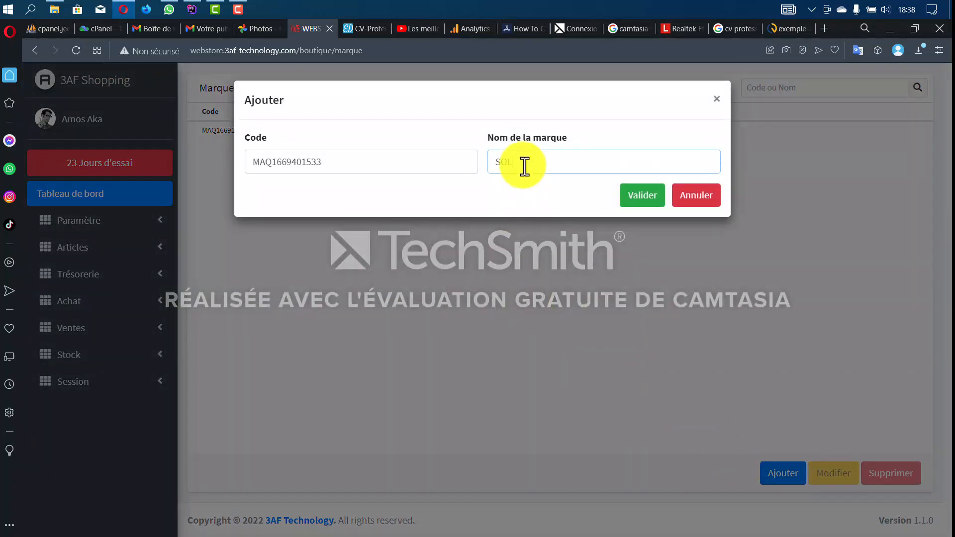
type("IBRA")
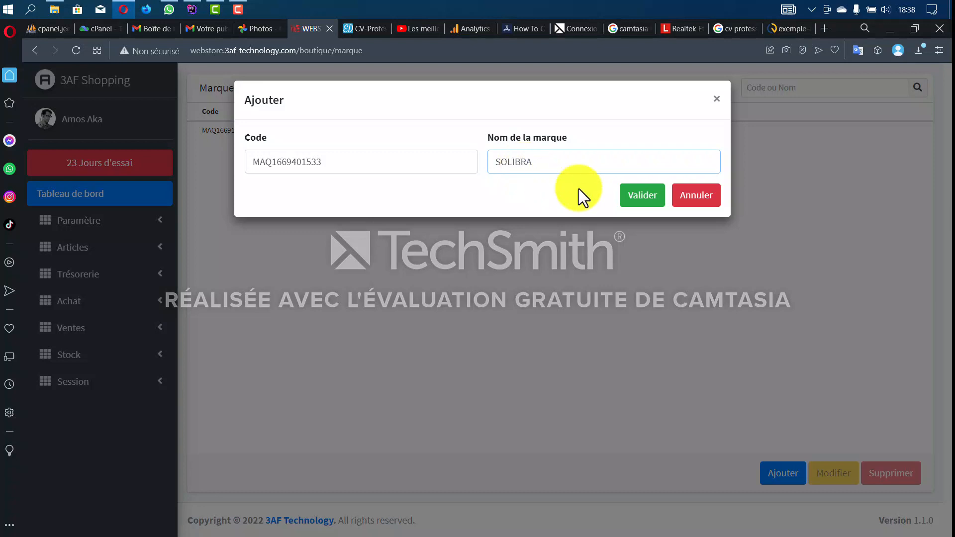
left_click(651, 201)
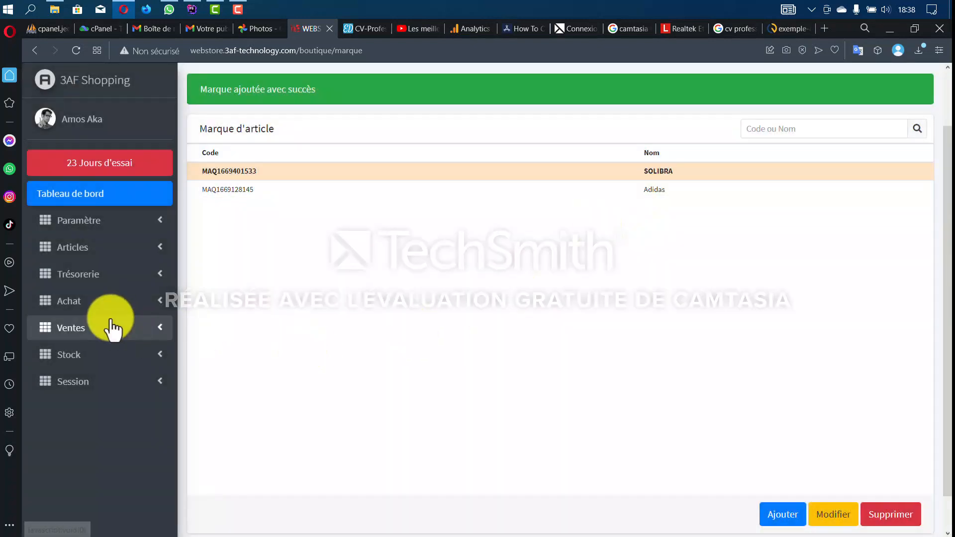
left_click(101, 249)
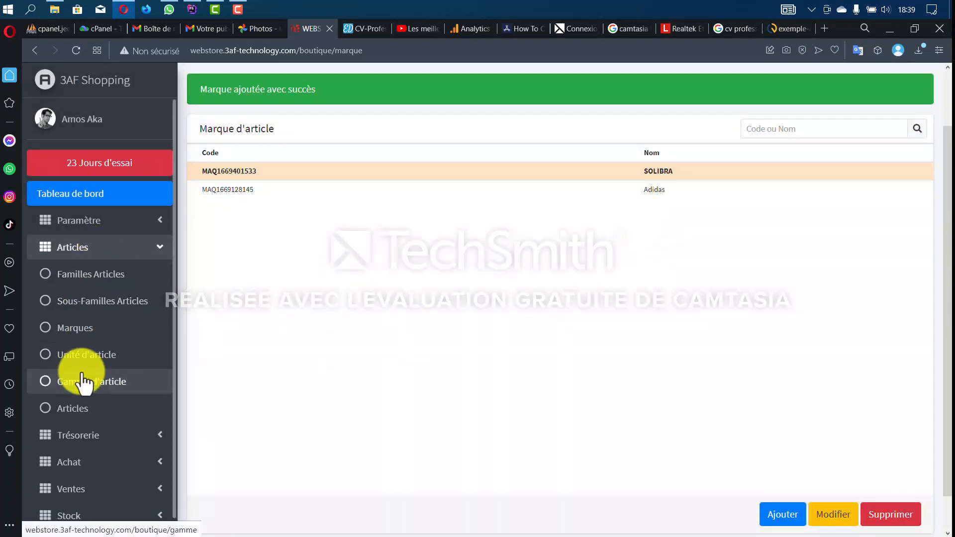
- In Unité d'article, save a new unit named Bouteille
left_click(86, 368)
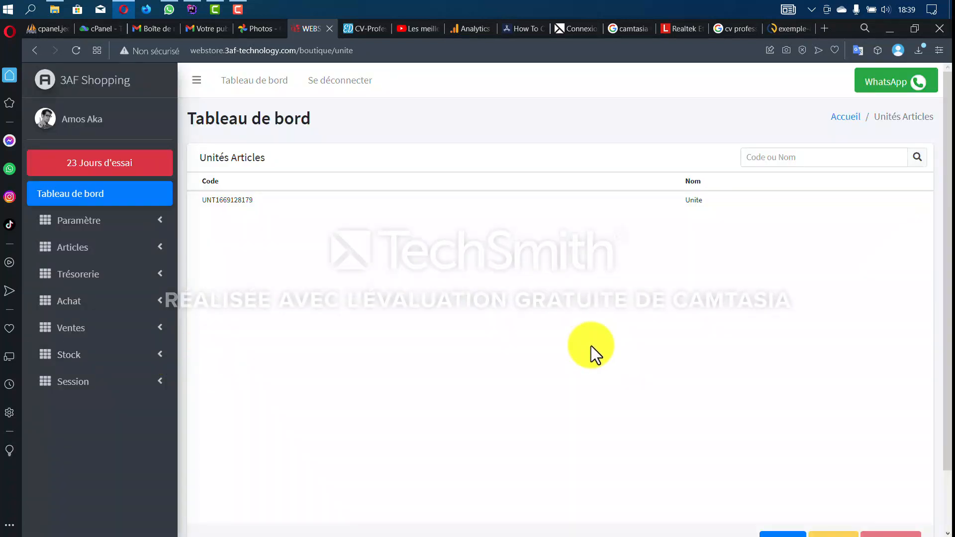
scroll(597, 351, "down", 2)
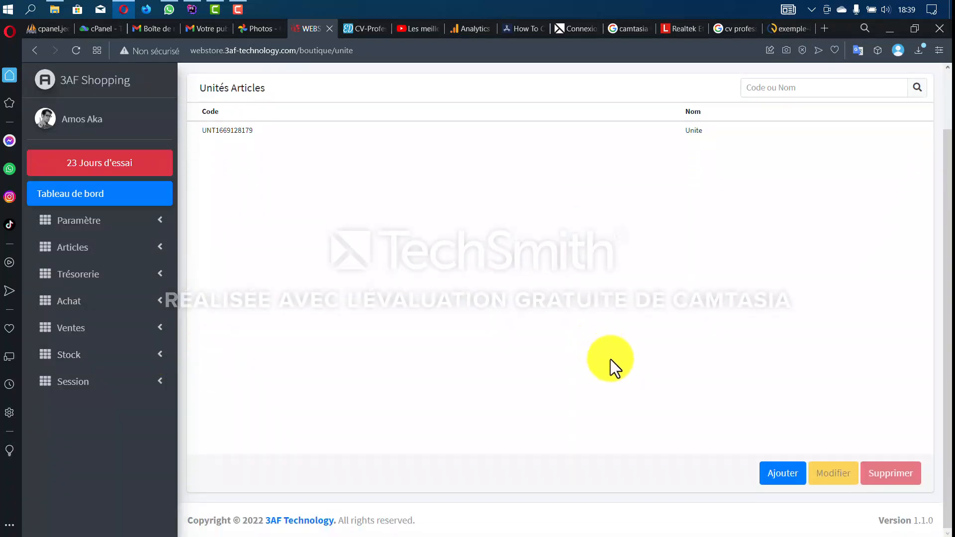
left_click(784, 475)
left_click(518, 167)
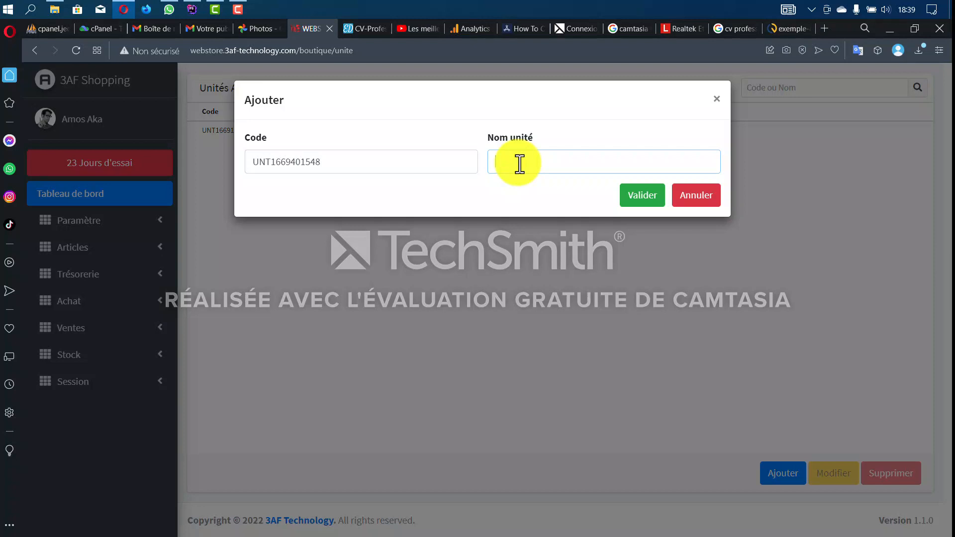
type("Bouteille")
left_click(642, 195)
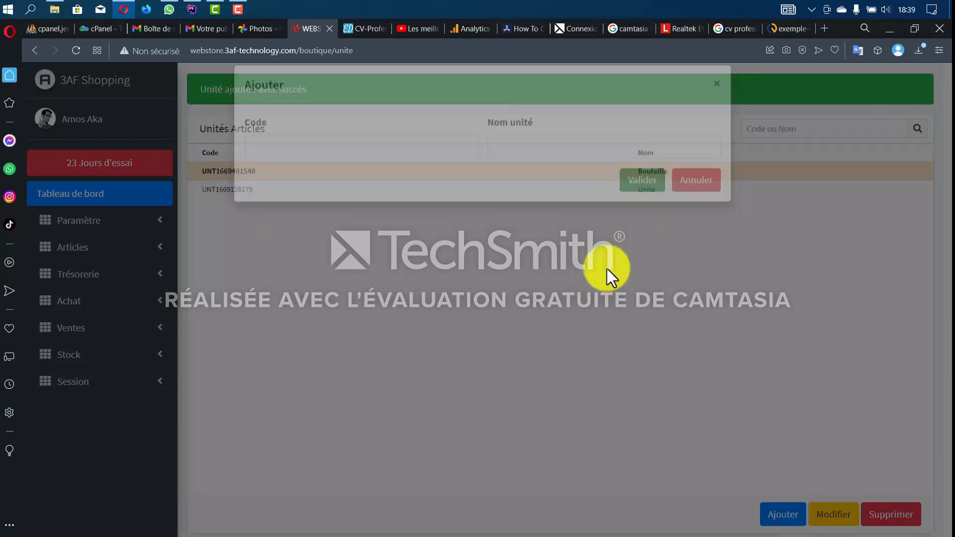
left_click(113, 258)
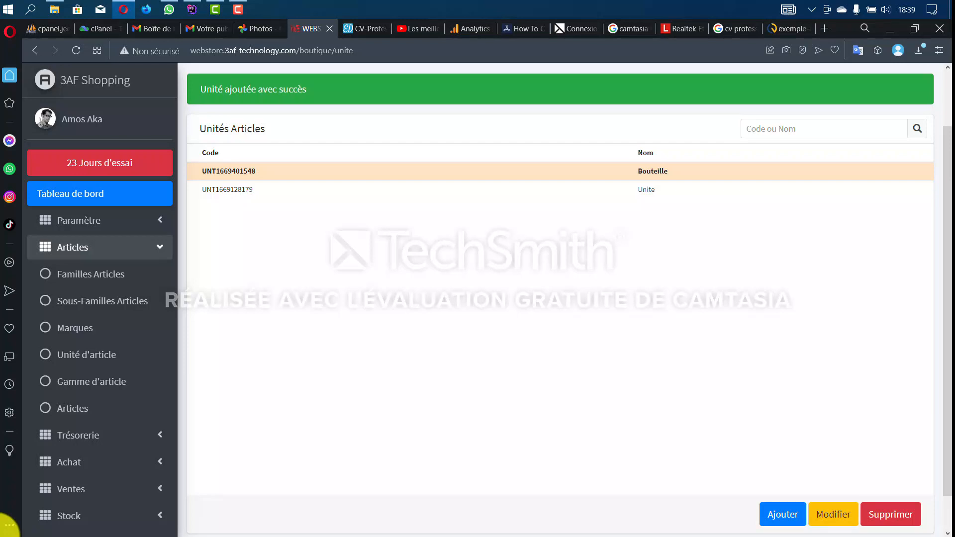
- Open the Nos Articles list and bring up the Importer dialog
left_click(90, 414)
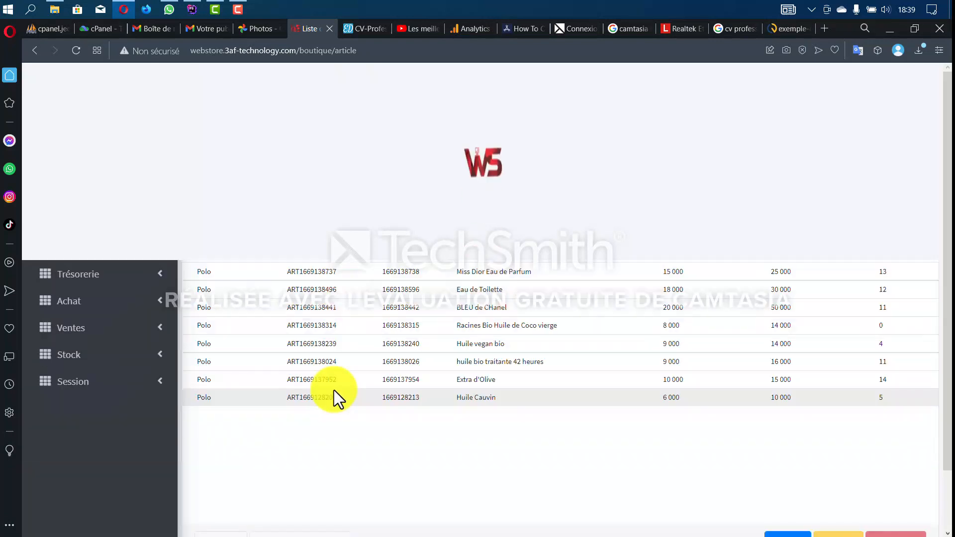
scroll(487, 356, "down", 2)
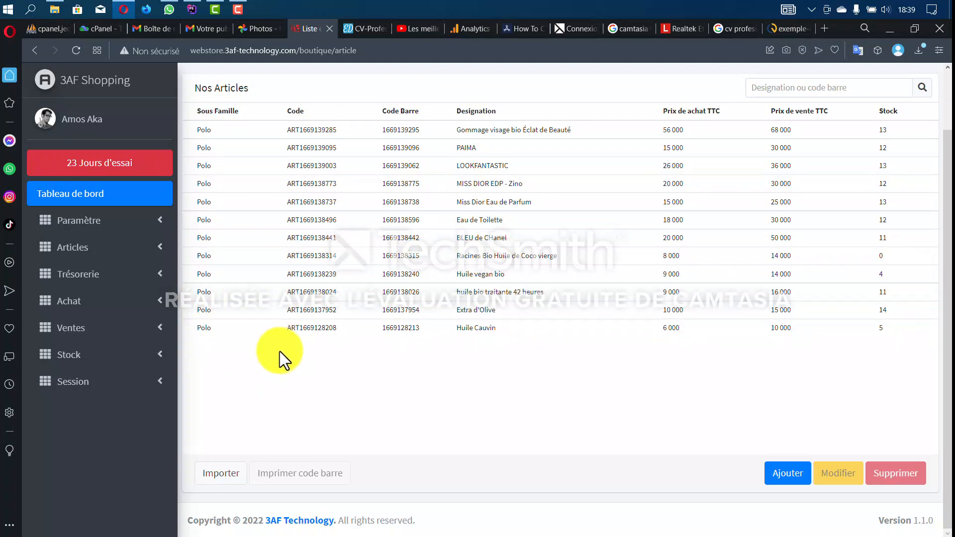
left_click(230, 477)
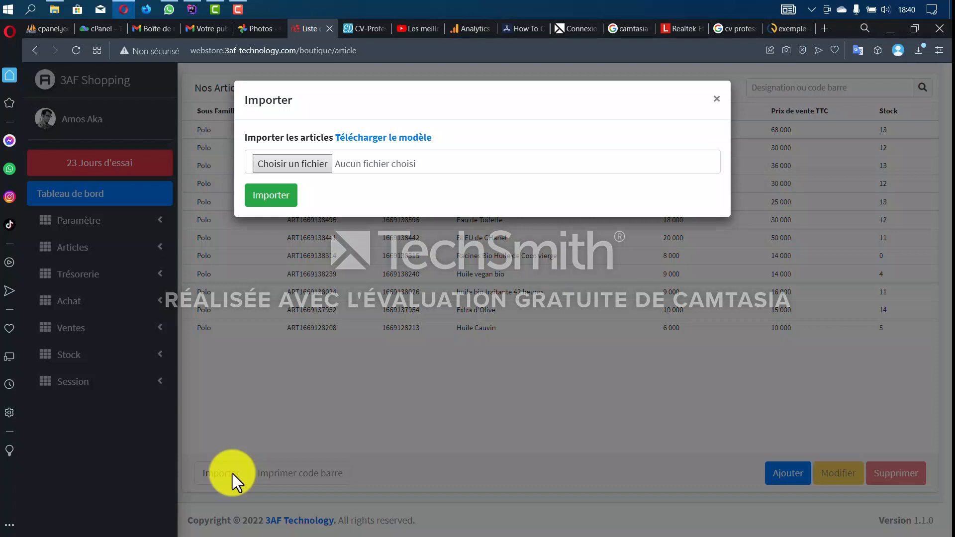
- Print barcode labels for PAIMA at 30 000 FCFA as a one-page PDF
left_click(718, 99)
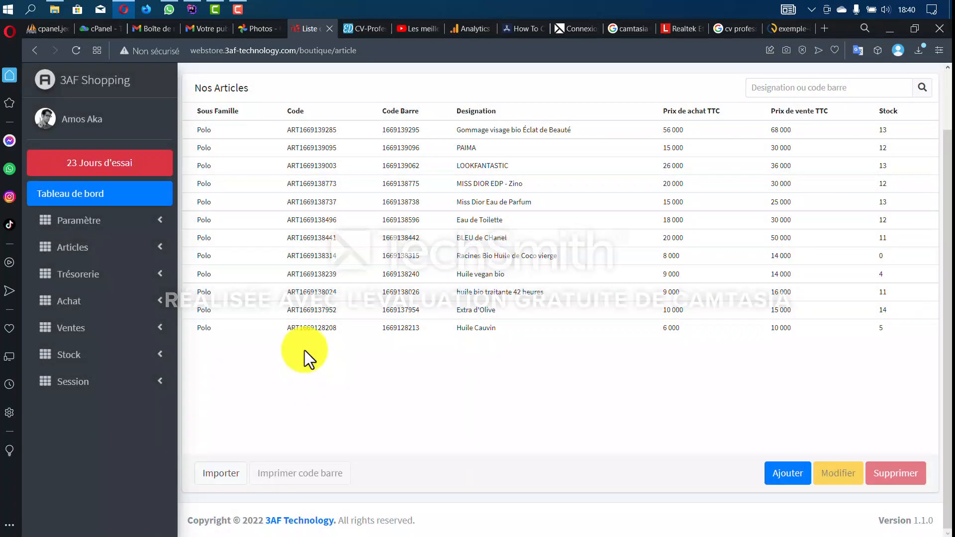
left_click(357, 148)
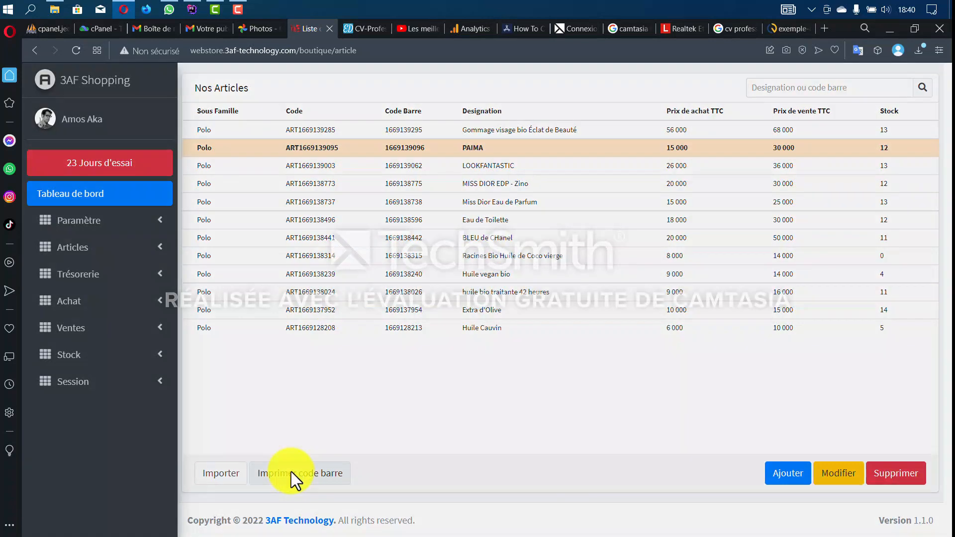
left_click(291, 472)
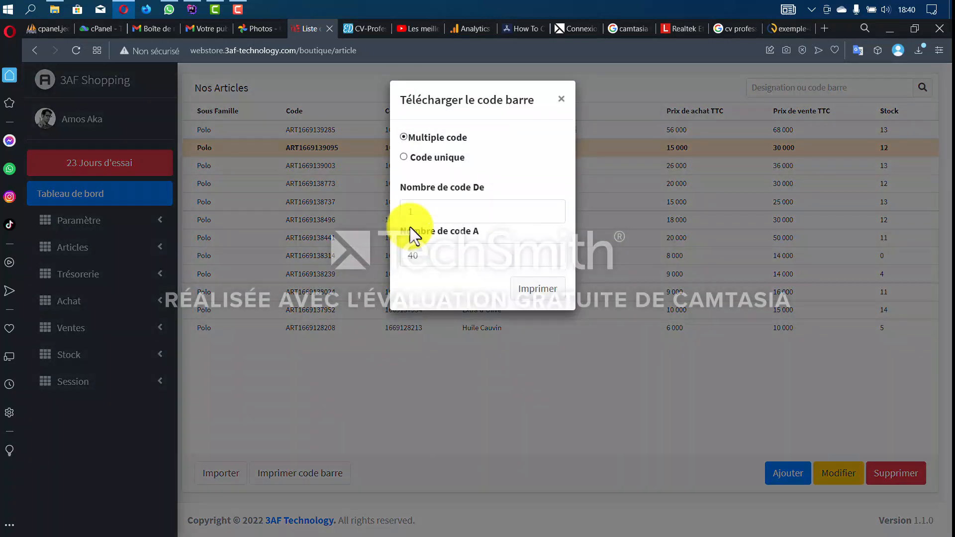
left_click(530, 298)
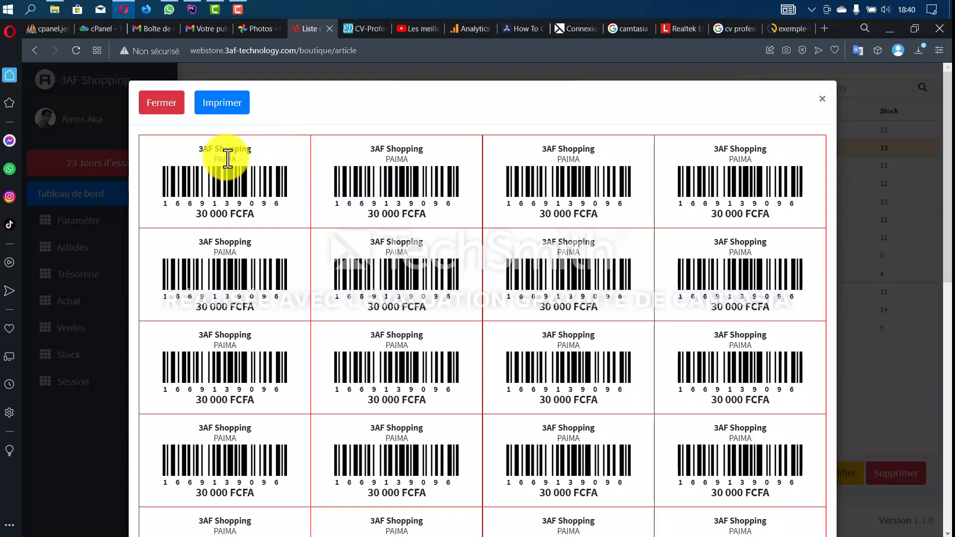
left_click(235, 109)
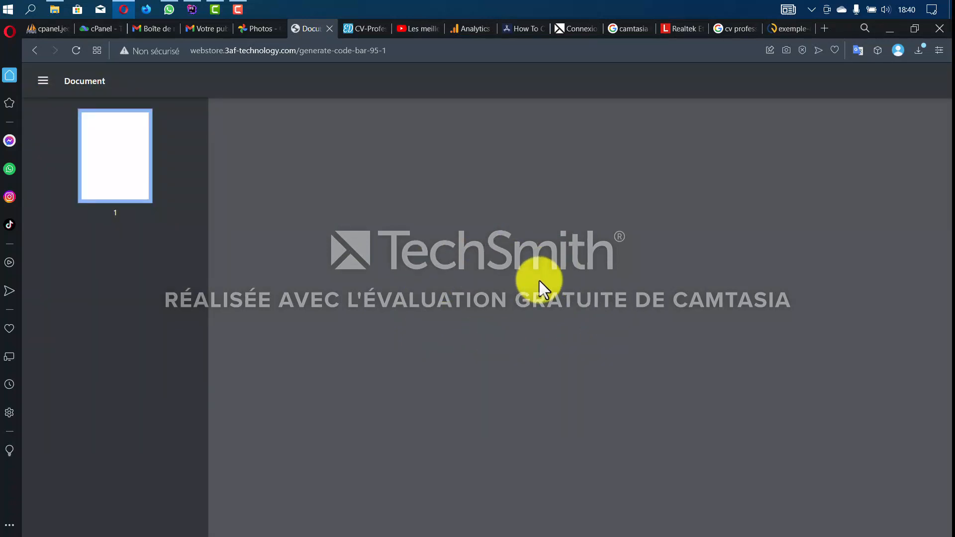
- Scroll through the PAIMA barcode label PDF, then go back to the Nos Articles list
scroll(575, 274, "down", 5)
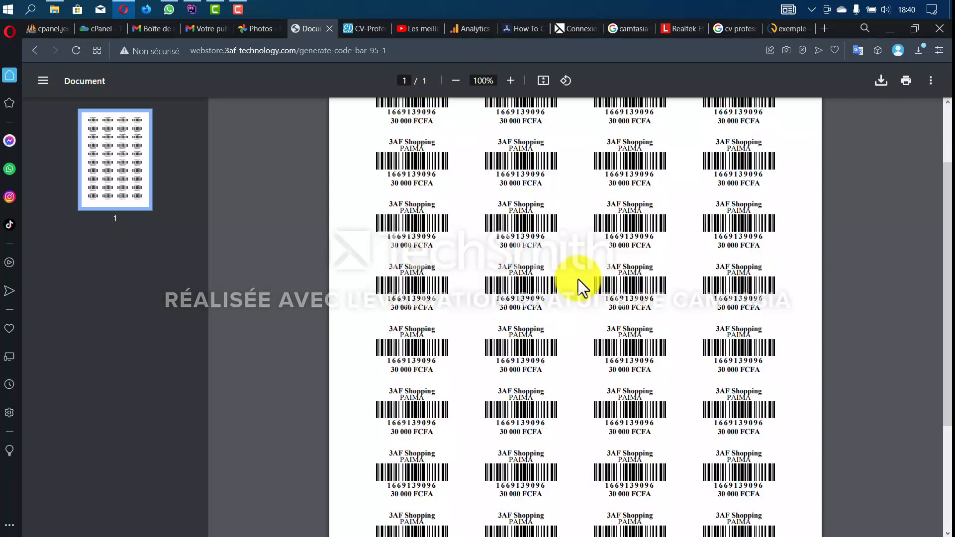
scroll(574, 288, "up", 1)
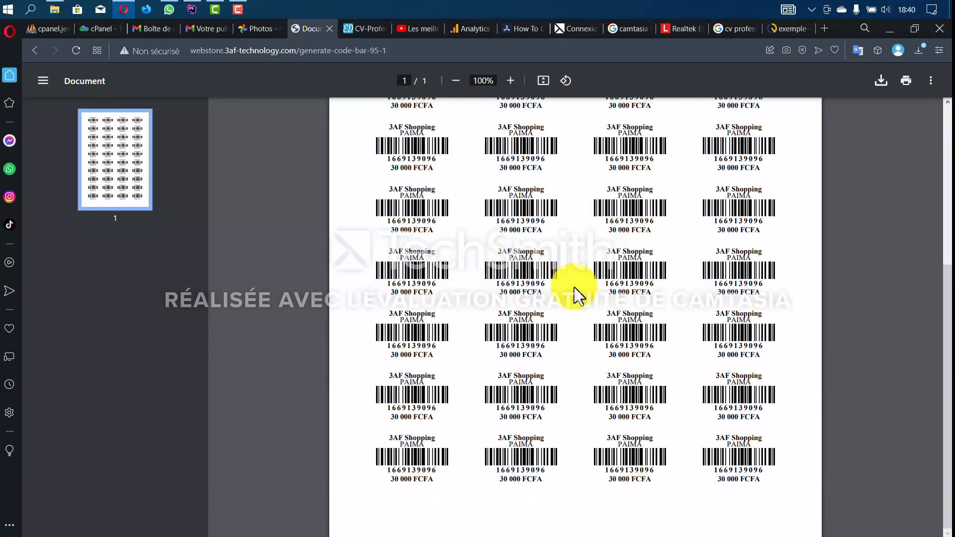
scroll(574, 287, "up", 3)
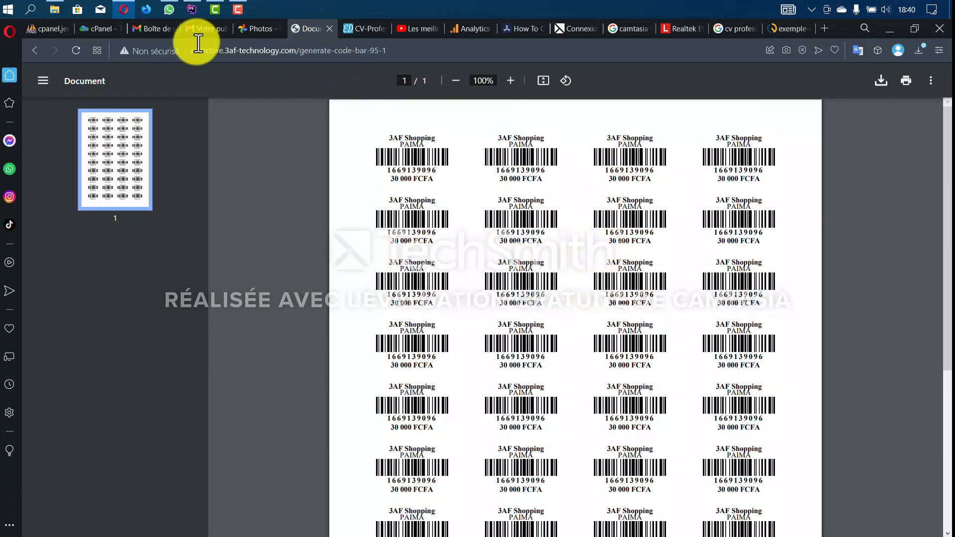
left_click(42, 51)
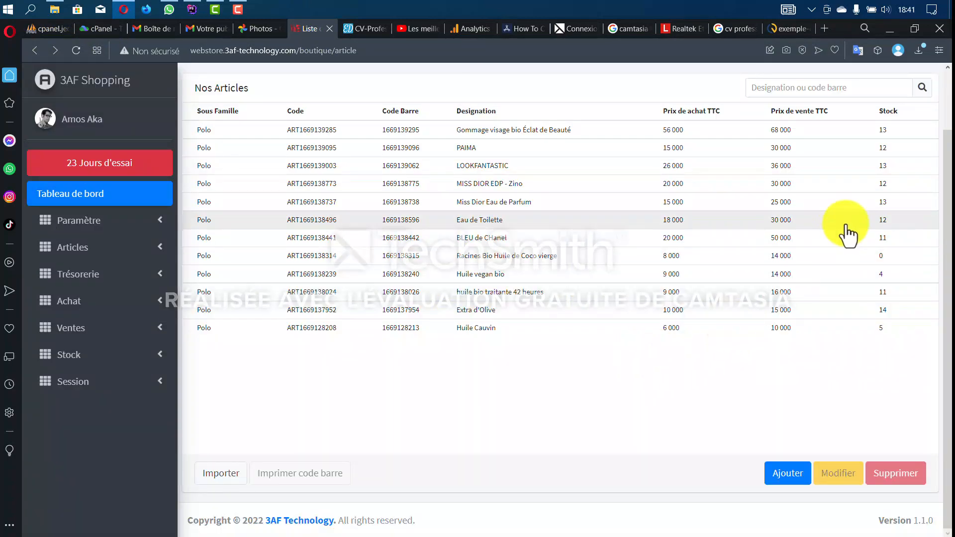
- Start a new article and generate its barcode number
scroll(865, 244, "up", 2)
scroll(597, 368, "down", 2)
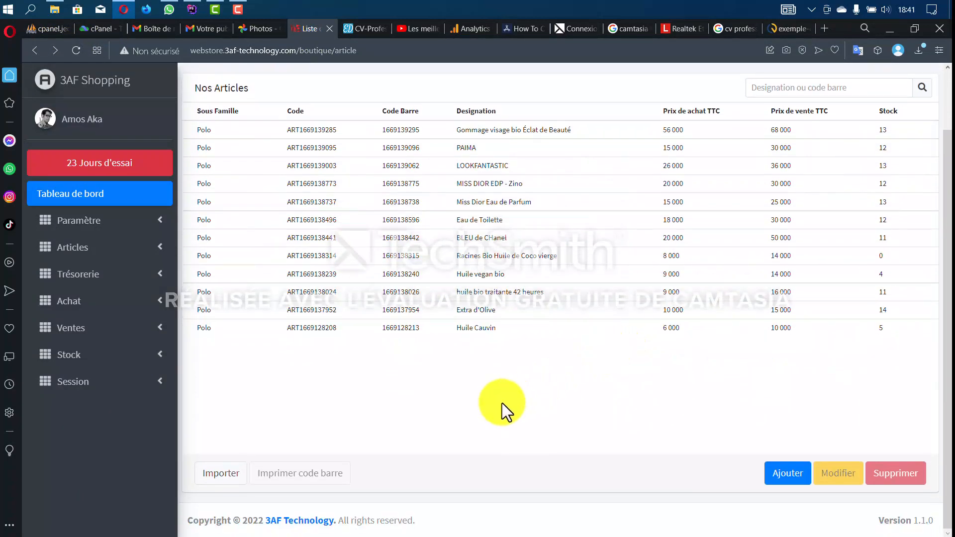
left_click(790, 477)
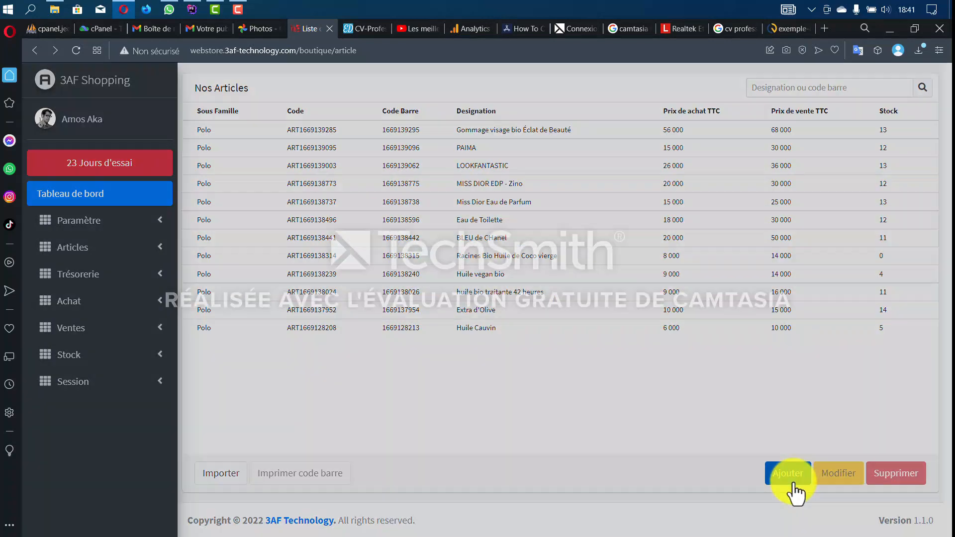
scroll(448, 184, "down", 1)
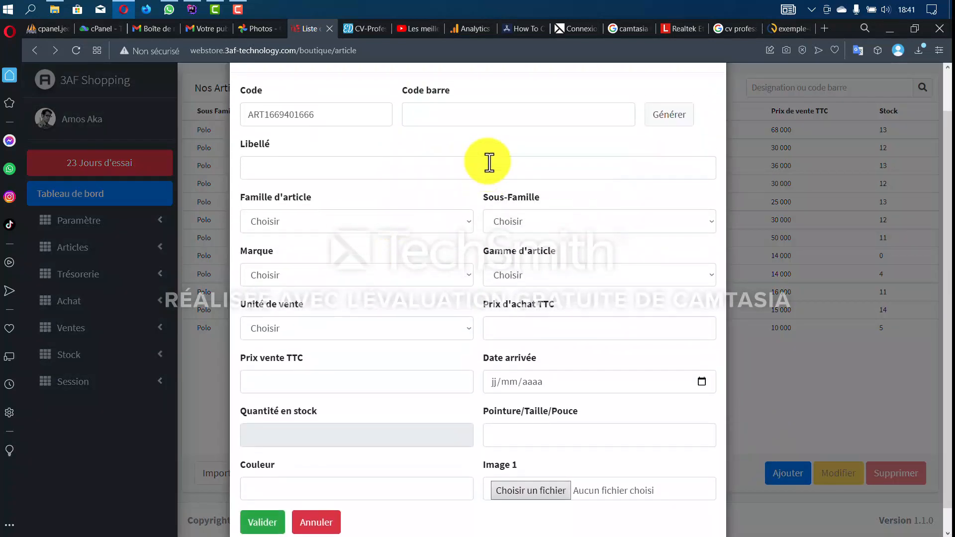
scroll(572, 164, "up", 1)
left_click(676, 165)
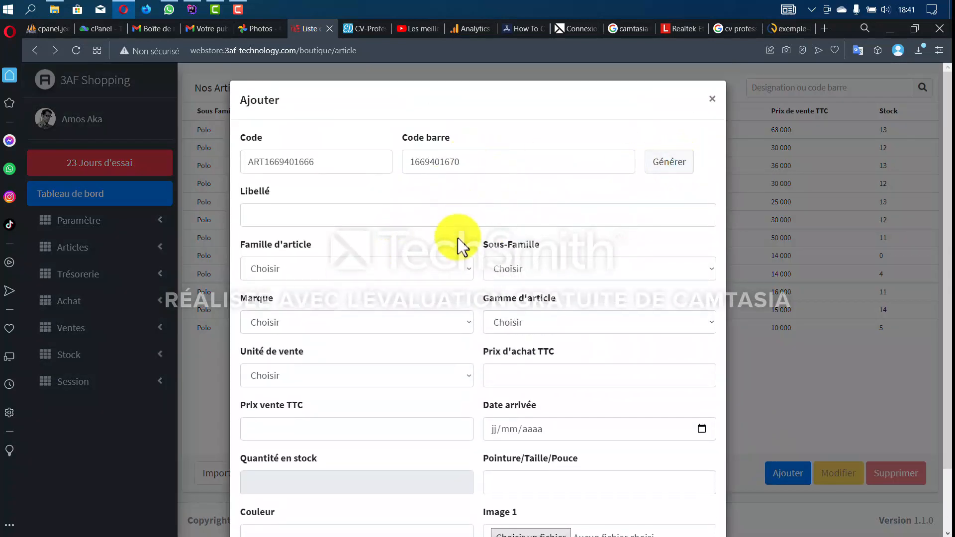
- Set family BOISSON, sub-family LIQUEUR, brand SOLIBRA and sales unit Bouteille, leaving range unset
scroll(438, 234, "down", 1)
left_click(363, 197)
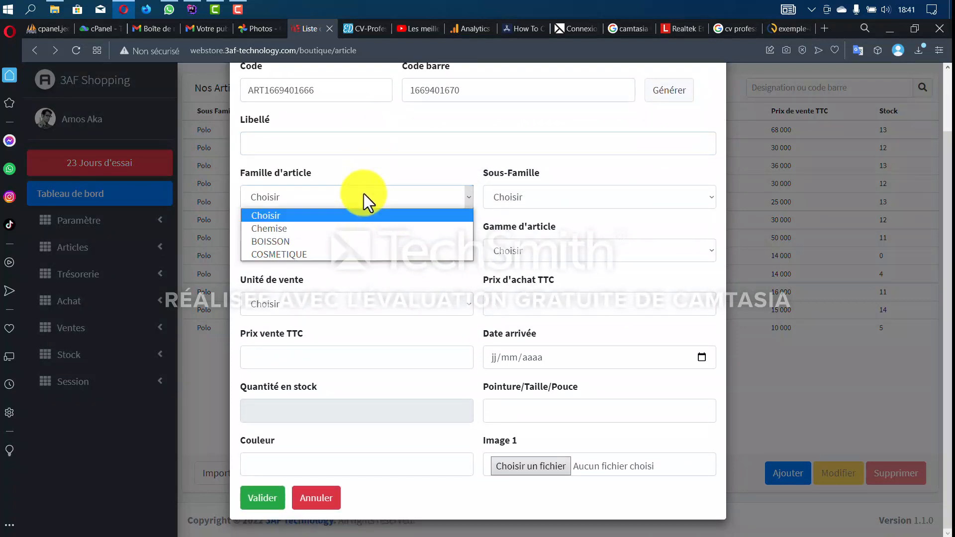
left_click(344, 244)
left_click(553, 199)
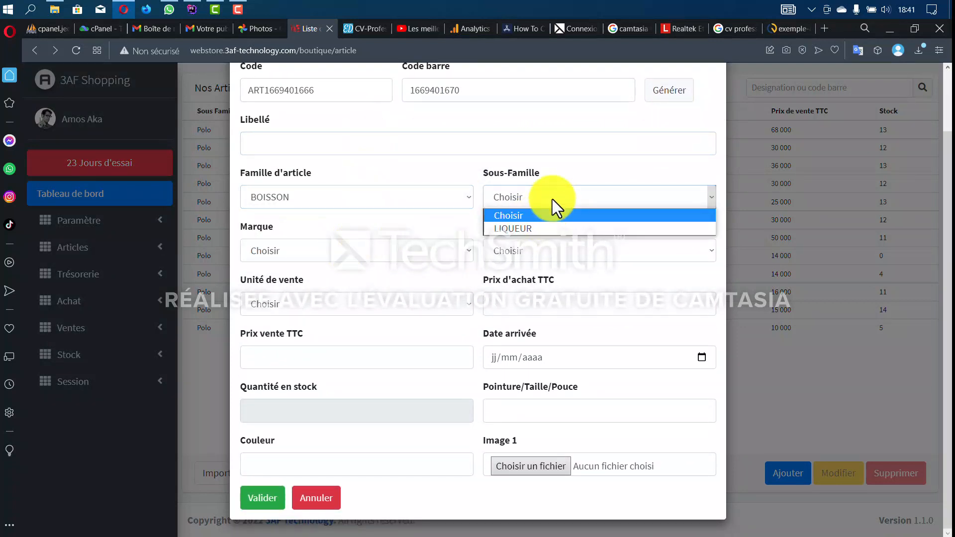
left_click(547, 229)
left_click(379, 253)
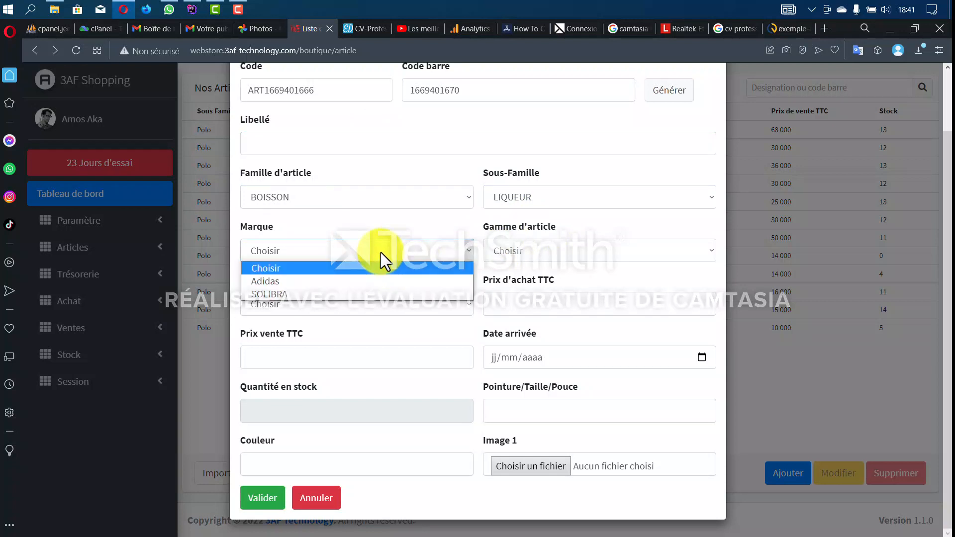
left_click(366, 296)
left_click(520, 252)
left_click(523, 253)
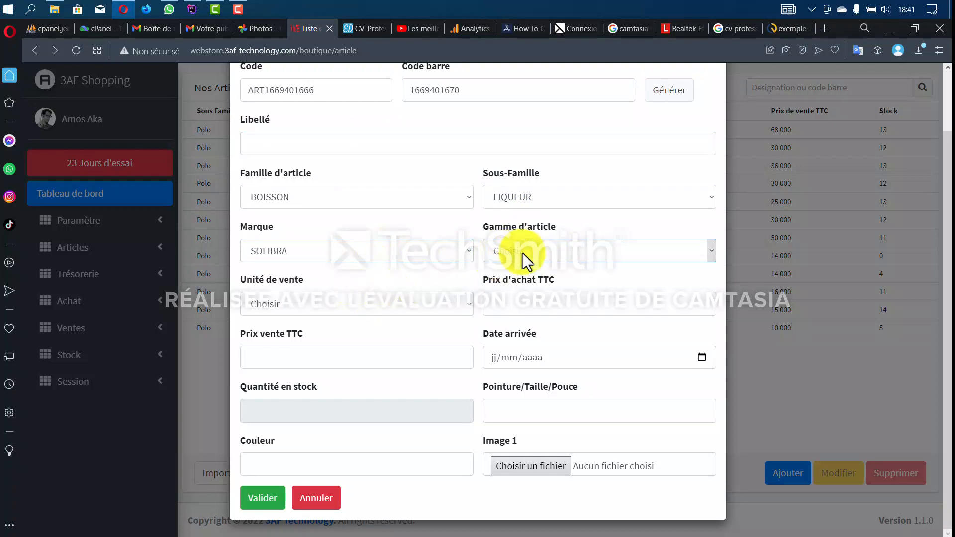
left_click(392, 306)
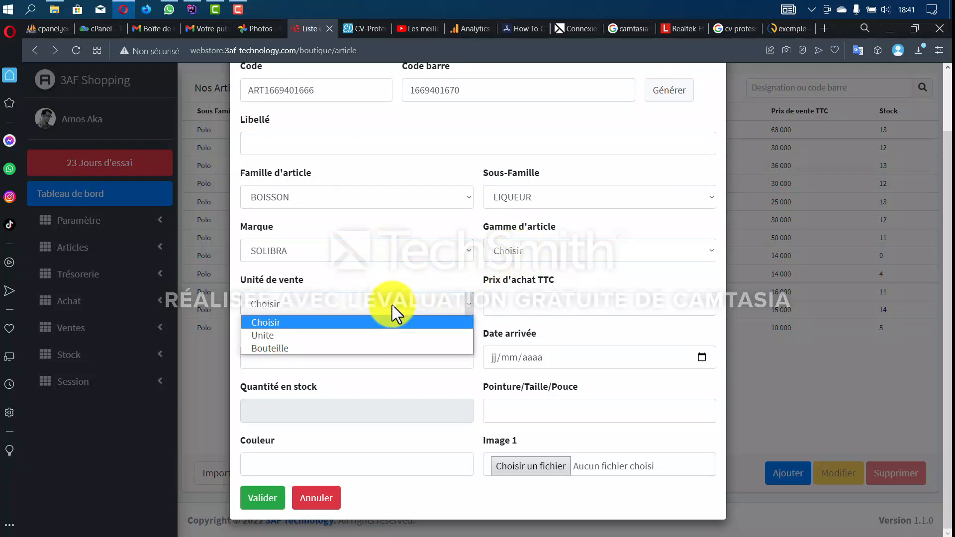
left_click(366, 352)
- Enter the article name Bock 66, purchase price 350 and sale price 500
left_click(545, 301)
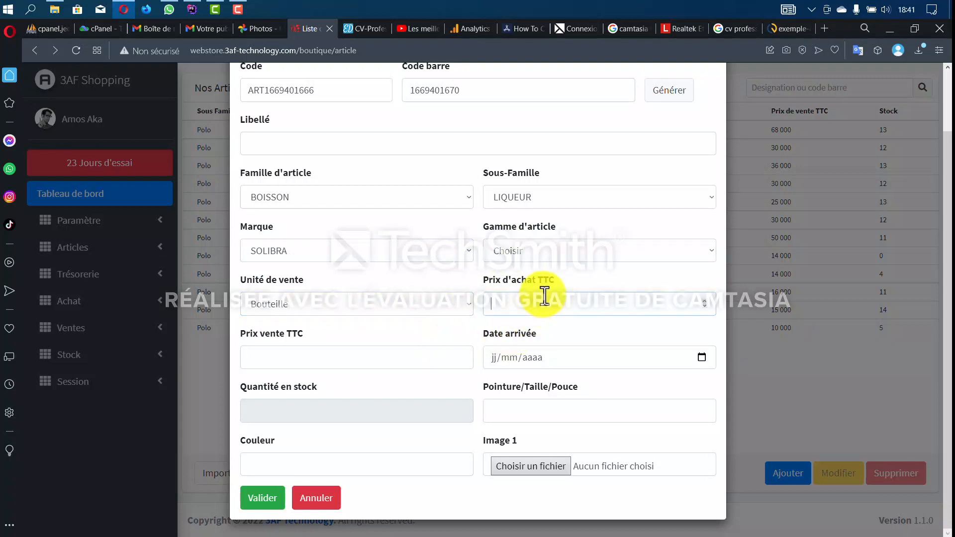
left_click(365, 145)
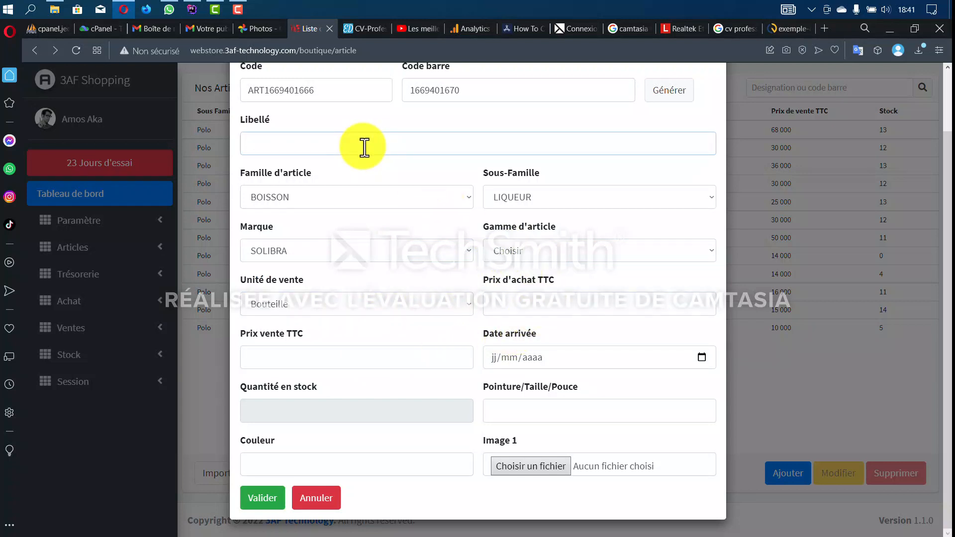
scroll(398, 219, "up", 2)
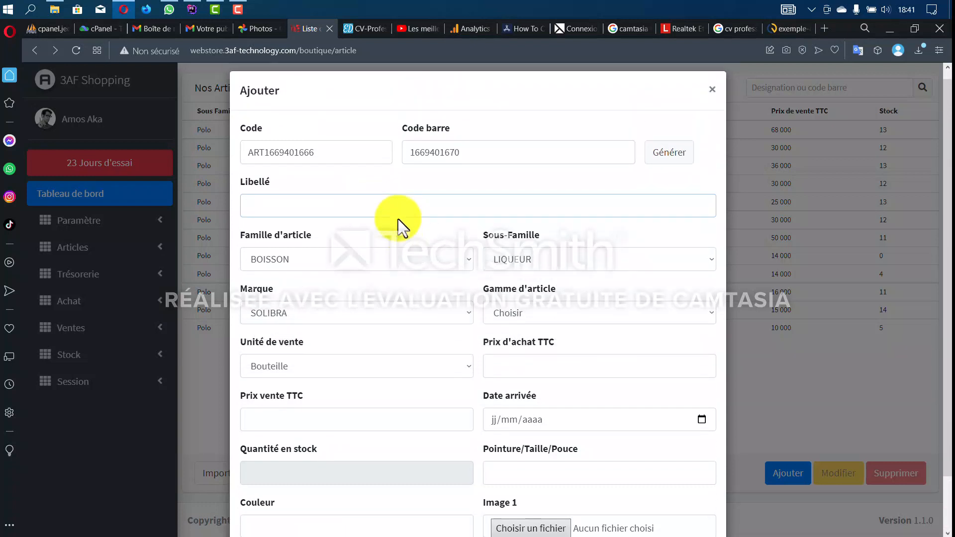
type("Bock")
type("66")
scroll(398, 258, "down", 1)
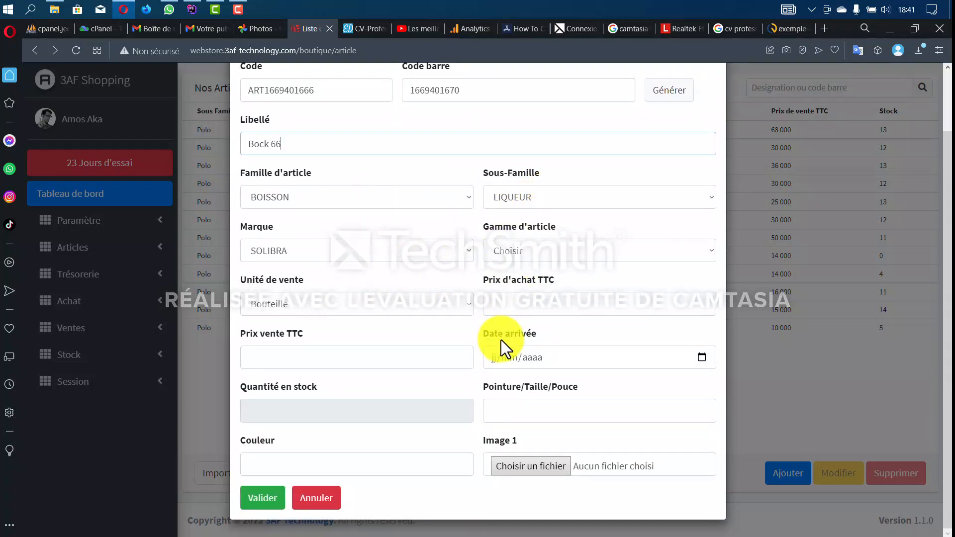
left_click(517, 307)
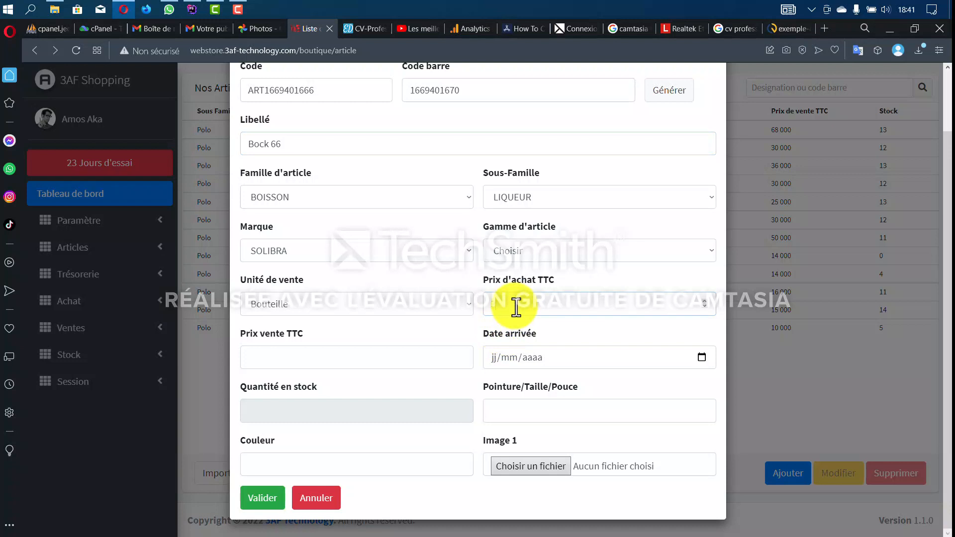
type("350")
left_click(347, 366)
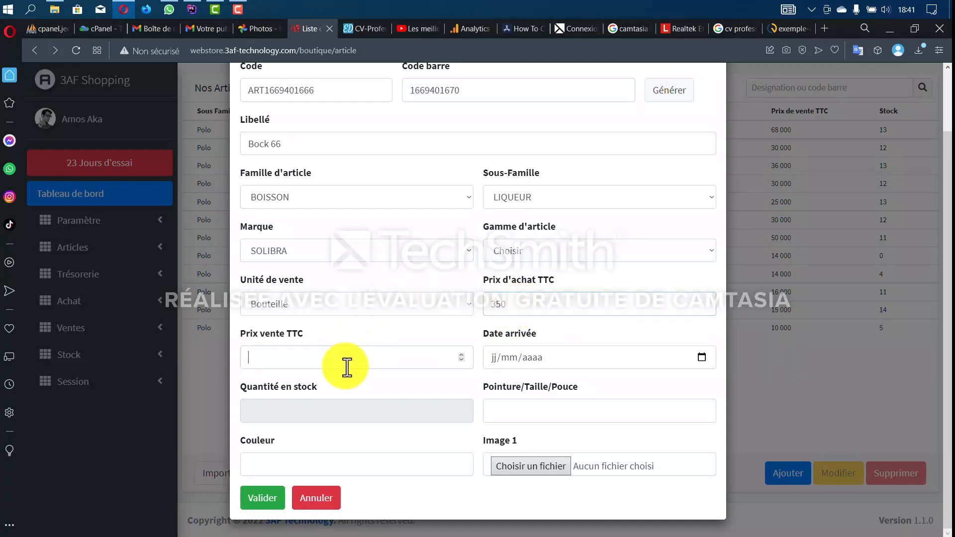
type("500")
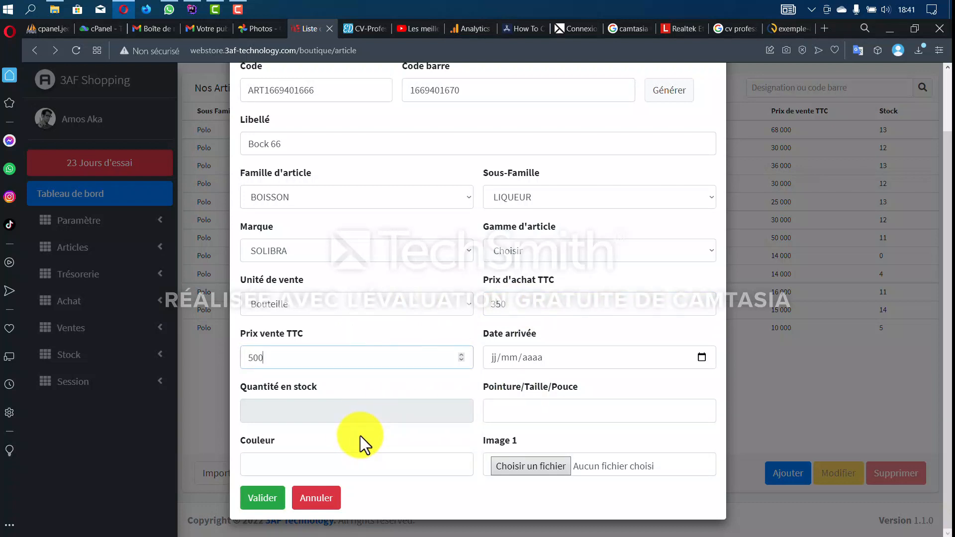
- Open the image file chooser and browse all files for the article's picture
left_click(515, 466)
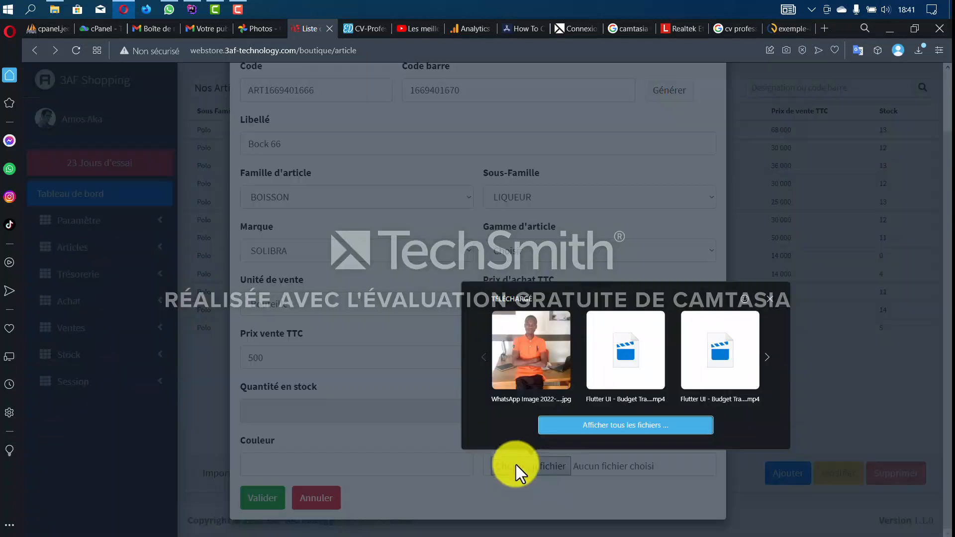
left_click(778, 419)
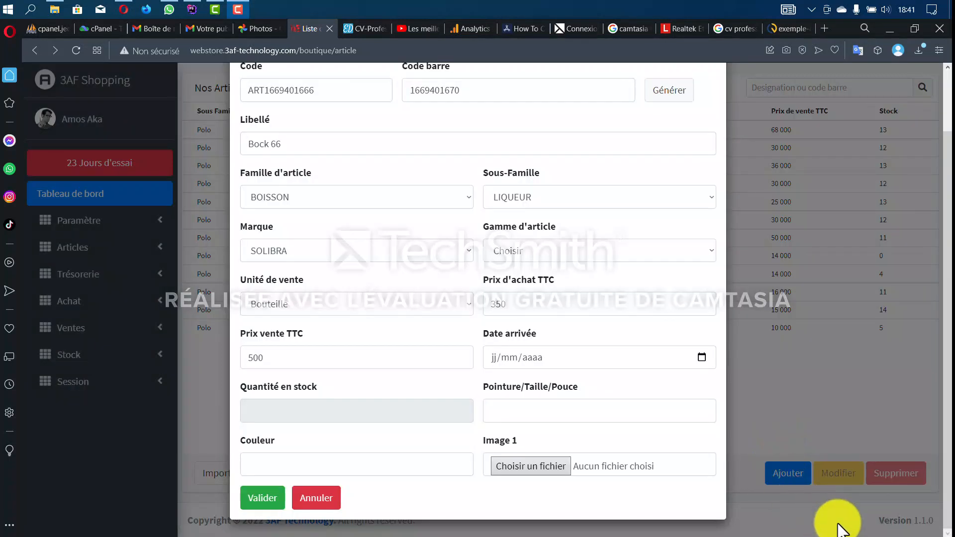
left_click(551, 466)
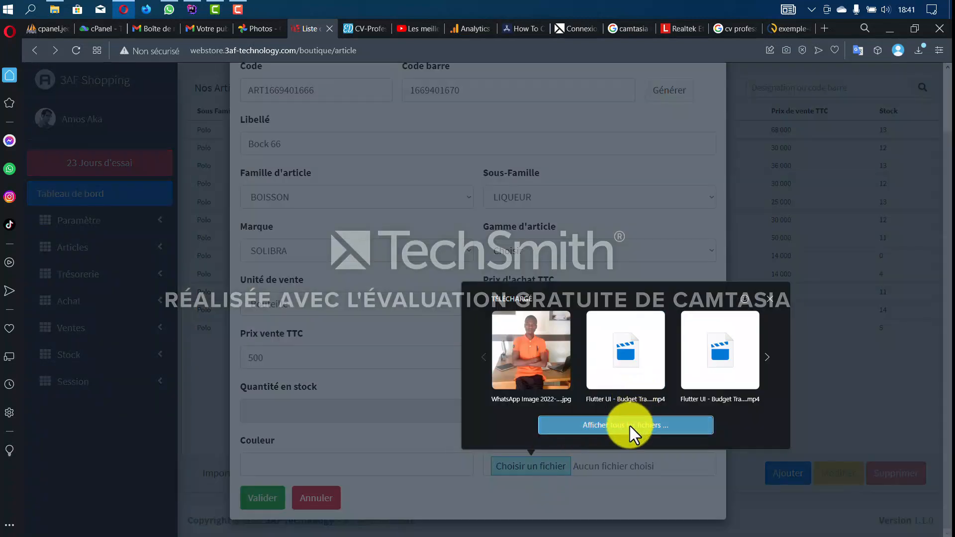
left_click(630, 426)
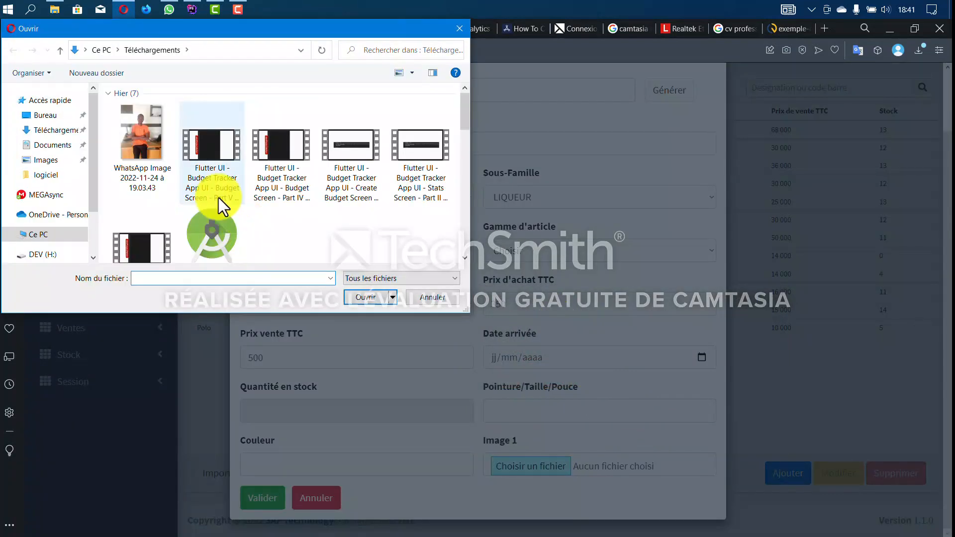
- Pick the bio-orient almond oil image file and load it into the article
scroll(219, 198, "down", 1)
scroll(214, 230, "down", 6)
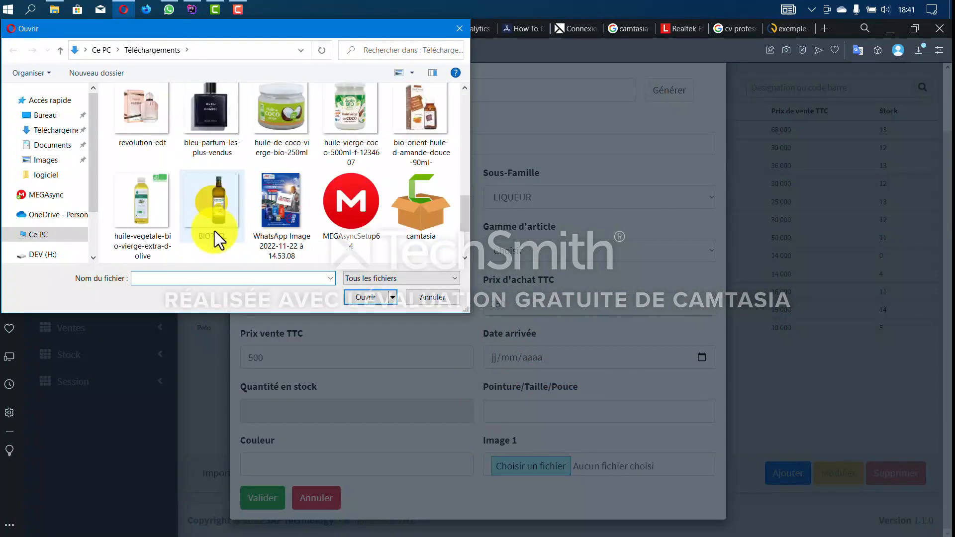
left_click(222, 209)
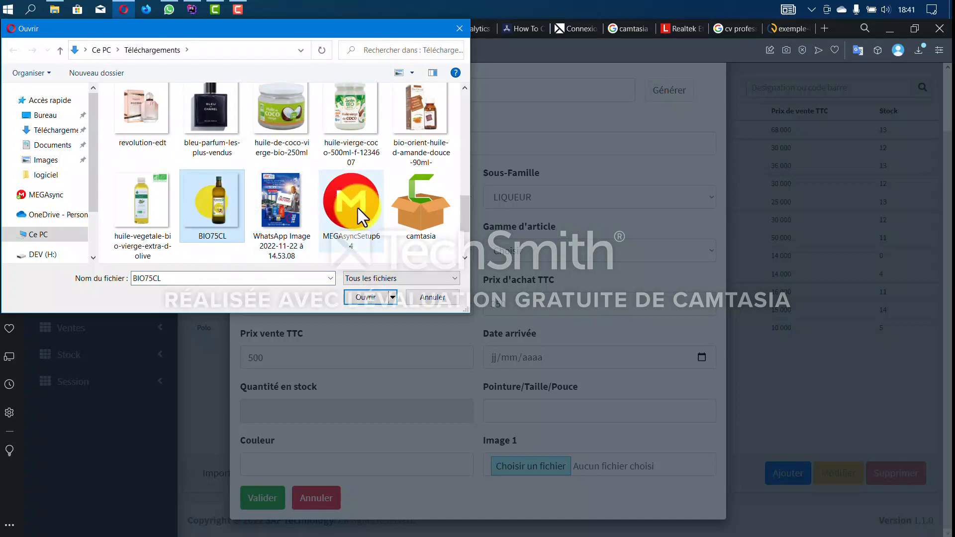
left_click(416, 125)
left_click(373, 297)
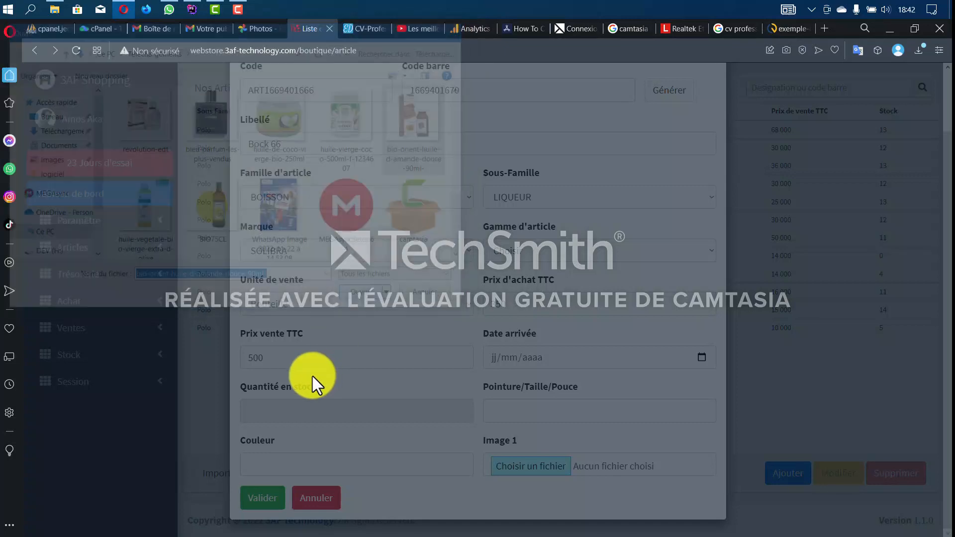
- Validate to save the Bock 66 article into the list
scroll(308, 448, "up", 2)
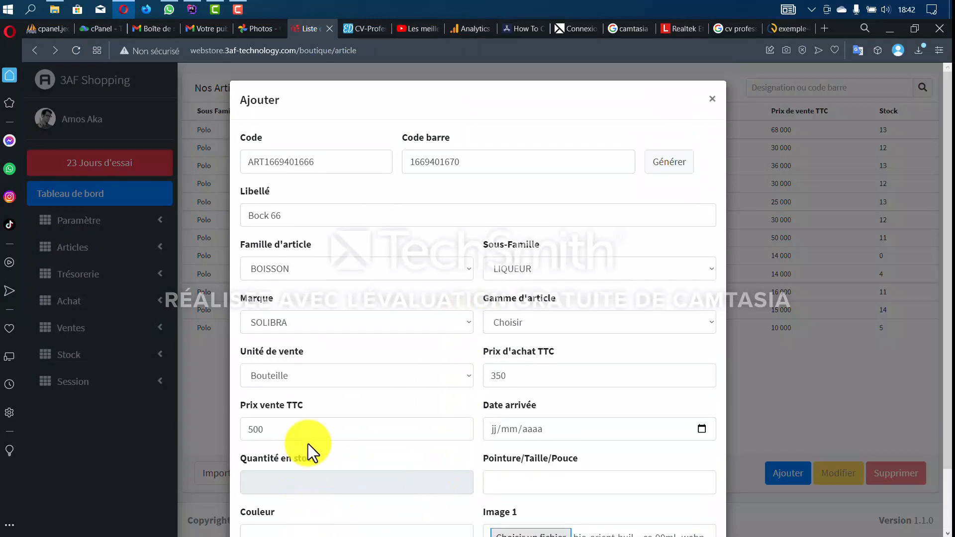
scroll(308, 448, "down", 2)
left_click(284, 488)
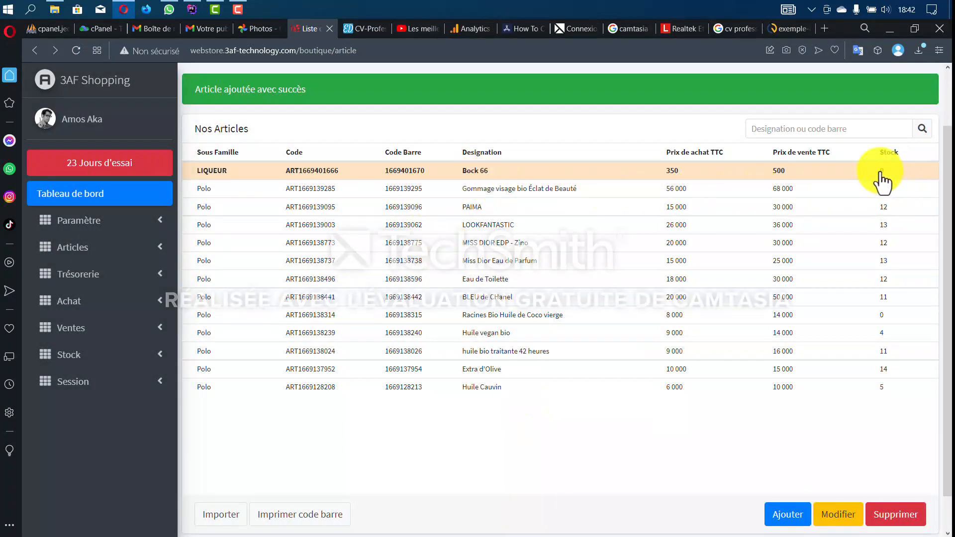
- Go to the Trésorerie > Compte Trésorerie cash accounts page
left_click(103, 253)
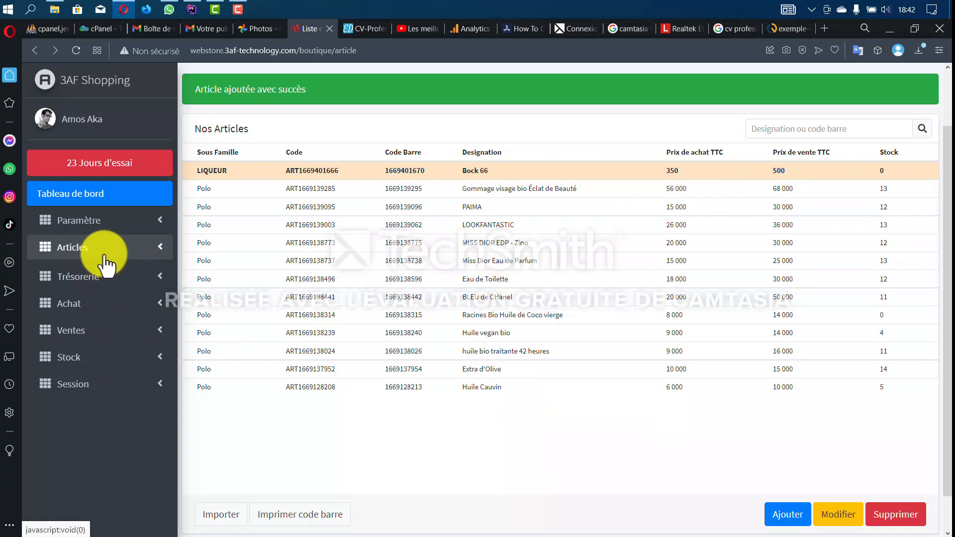
left_click(104, 254)
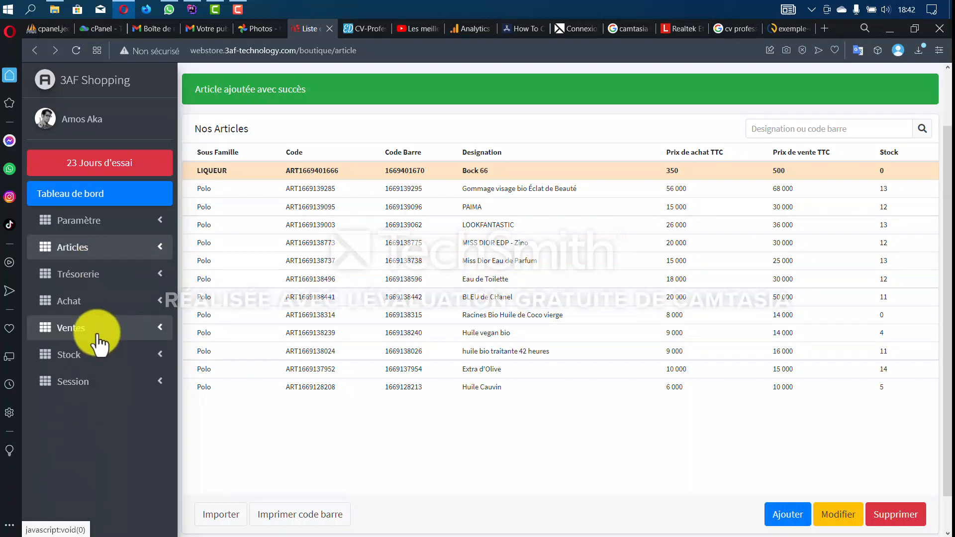
left_click(102, 277)
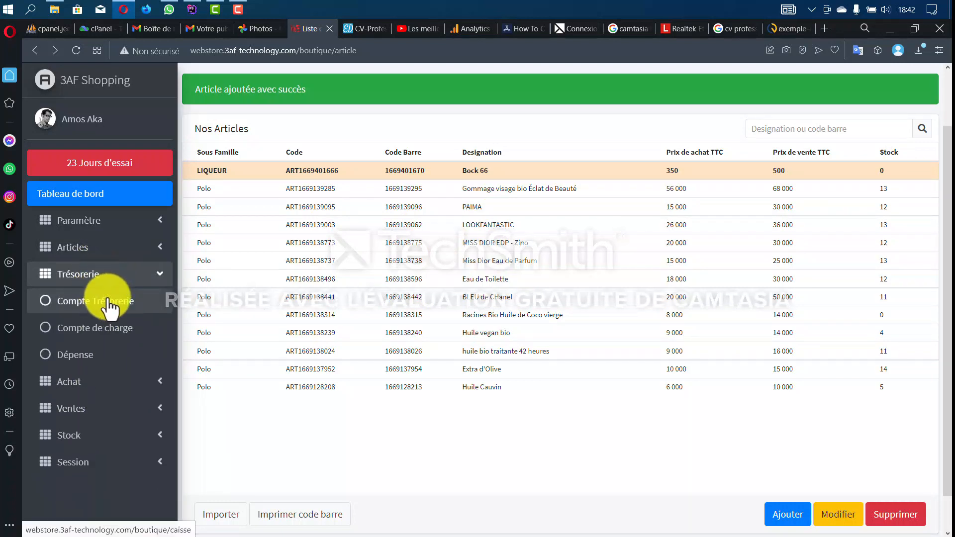
left_click(108, 303)
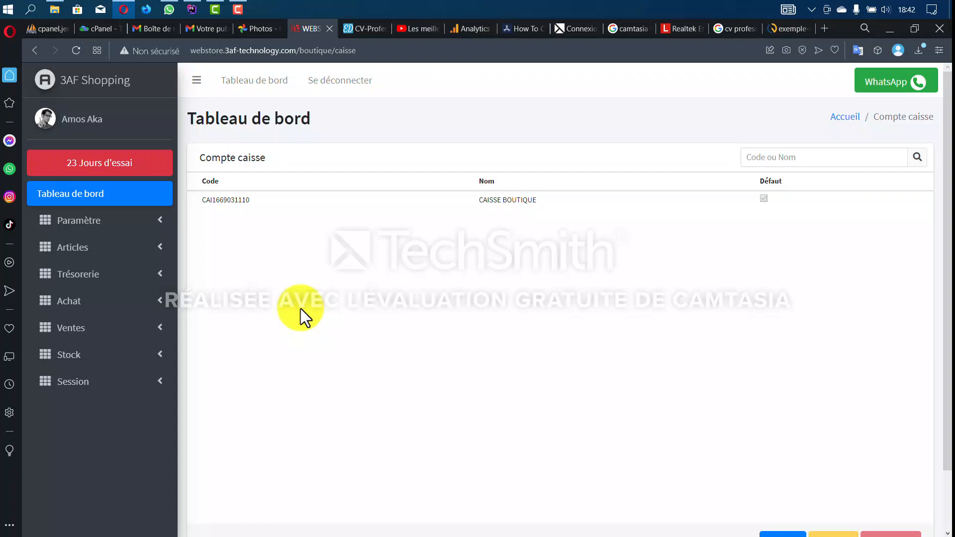
- Add a cash account named 'Caisse Dépense' and save it
scroll(778, 491, "down", 2)
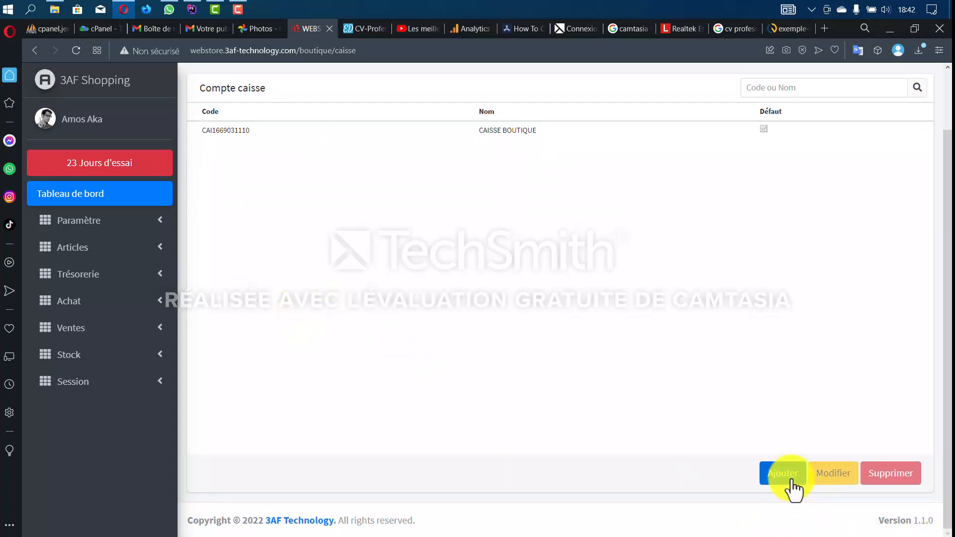
left_click(791, 480)
left_click(532, 162)
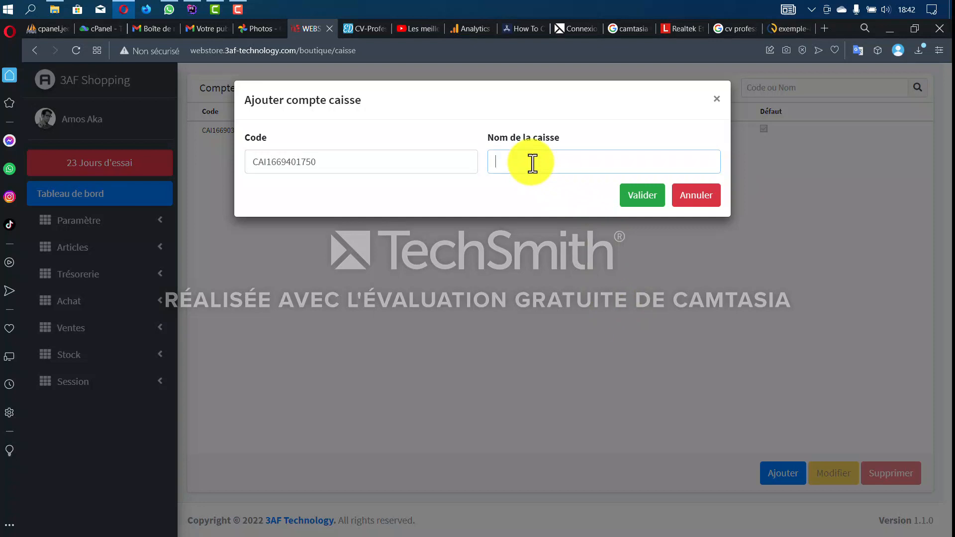
type("Caisse Depense")
key("BackSpace")
type("é")
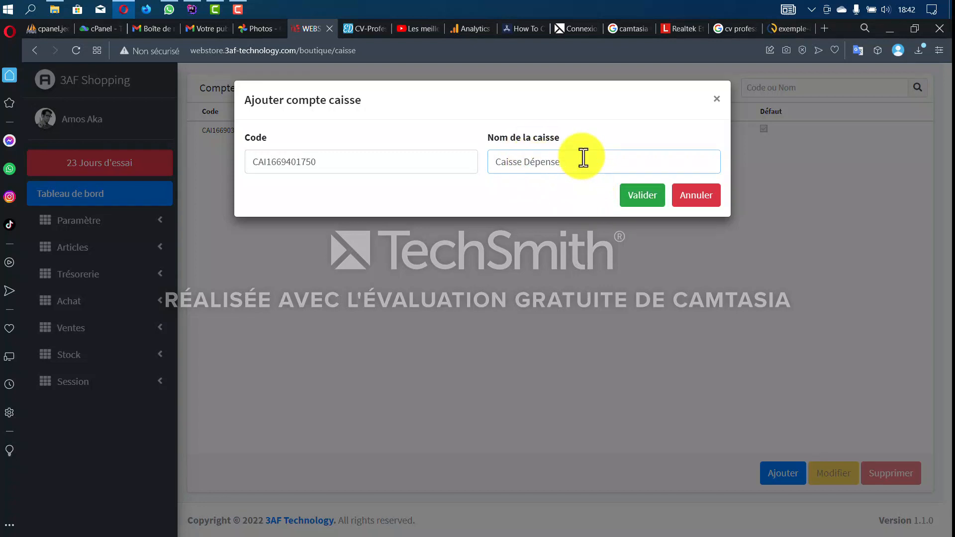
left_click(646, 199)
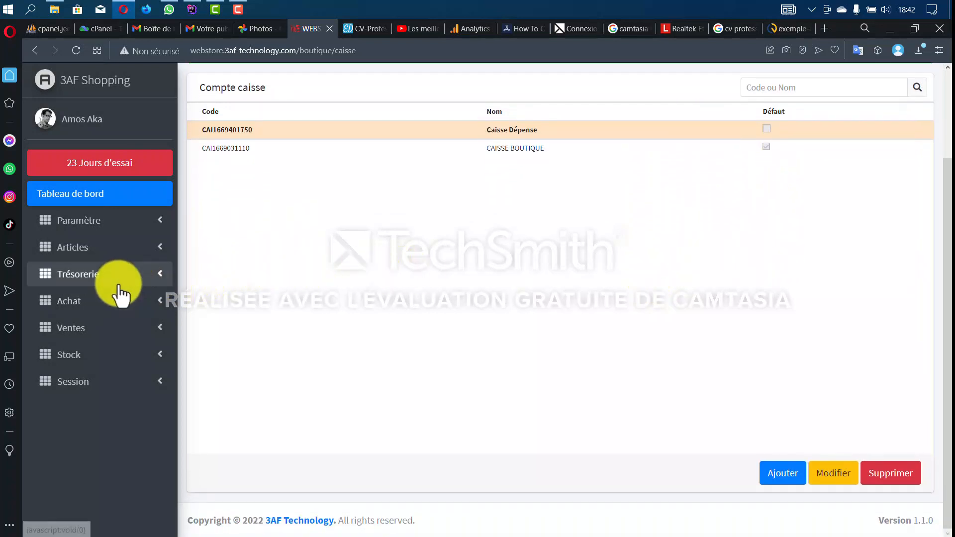
- Open Trésorerie > Compte de charge and add the TRANSPORT expense account
left_click(106, 276)
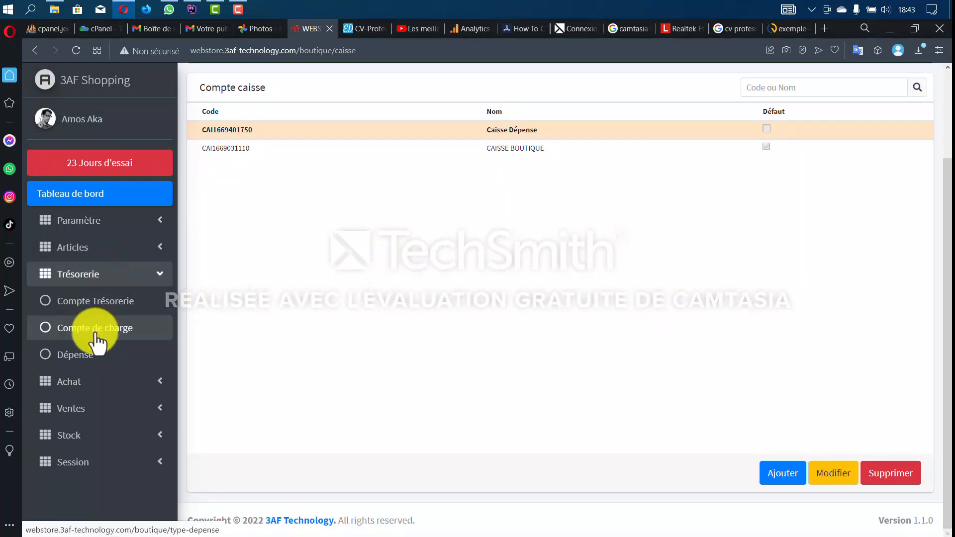
left_click(96, 336)
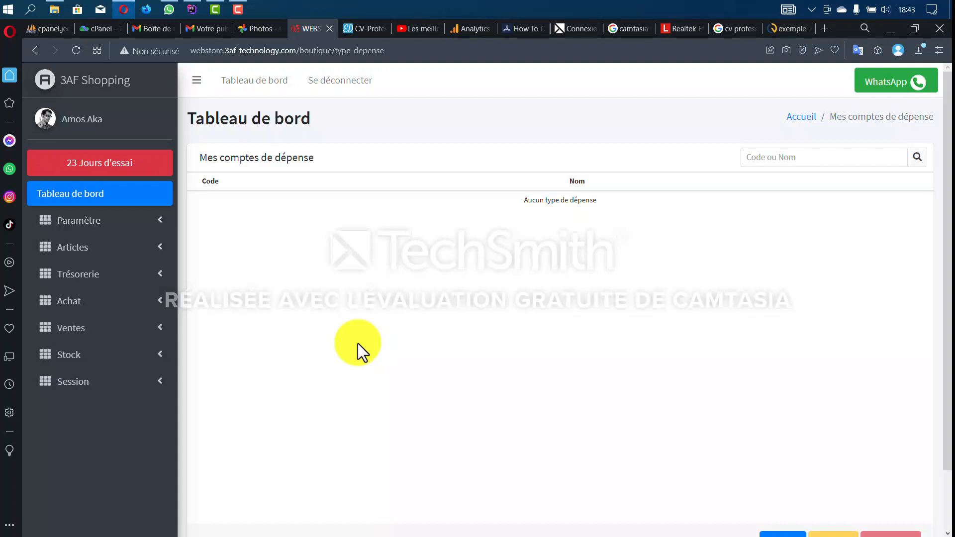
scroll(357, 343, "down", 2)
left_click(769, 470)
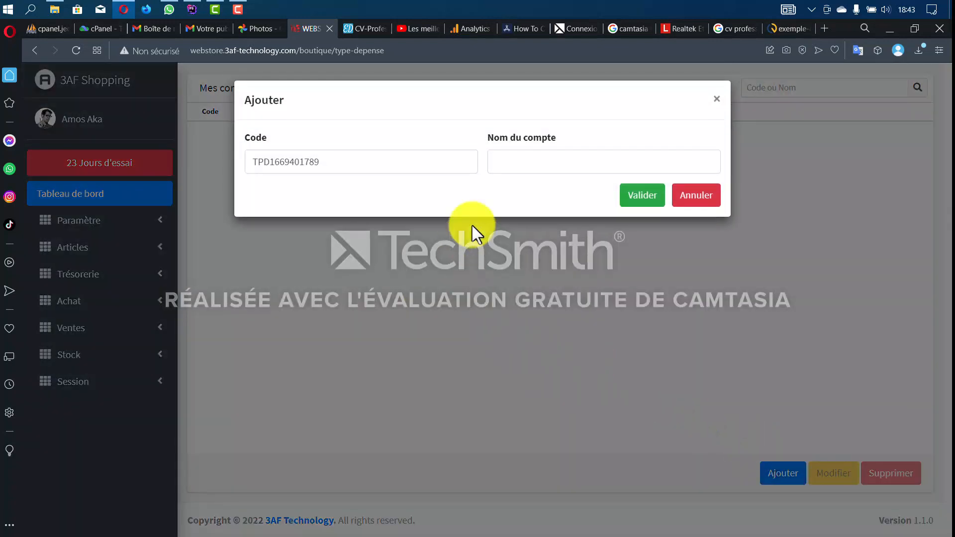
left_click(517, 163)
type("TRA")
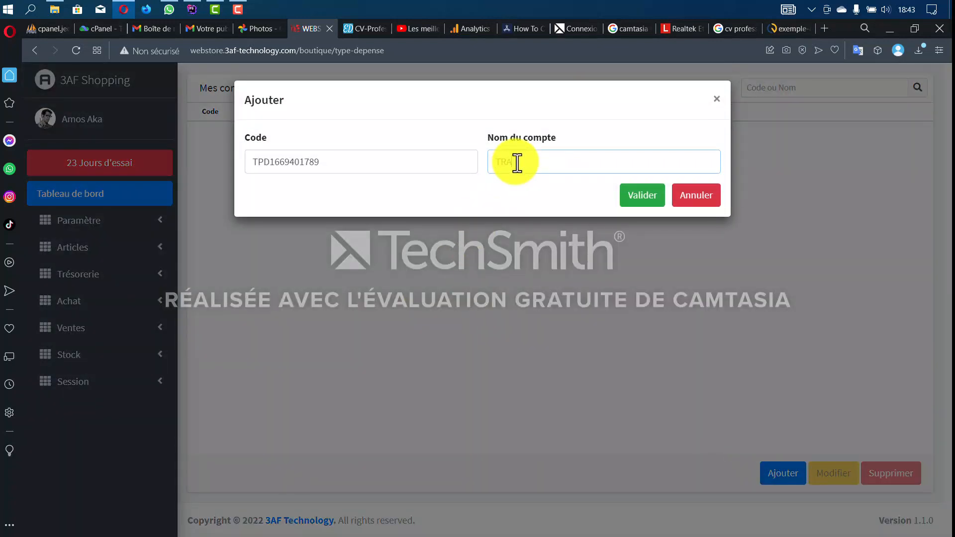
type("NSPORT")
left_click(642, 199)
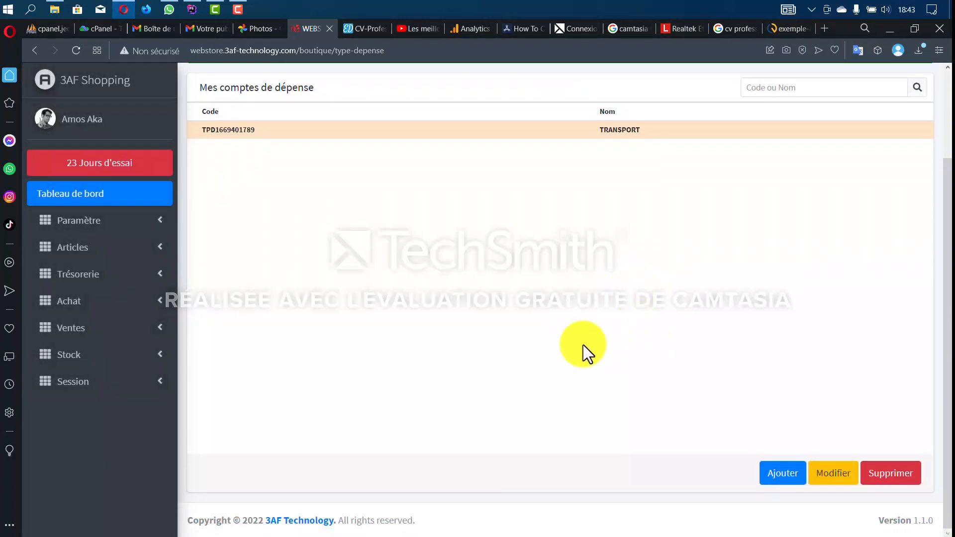
- Add and save a second expense account named NOURRITURE
left_click(783, 476)
left_click(547, 172)
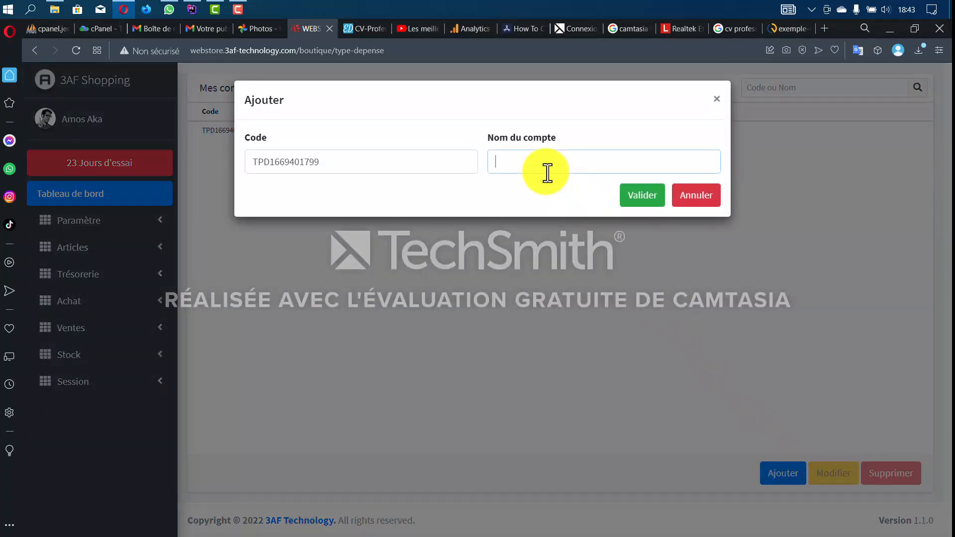
type("NOURRITURE")
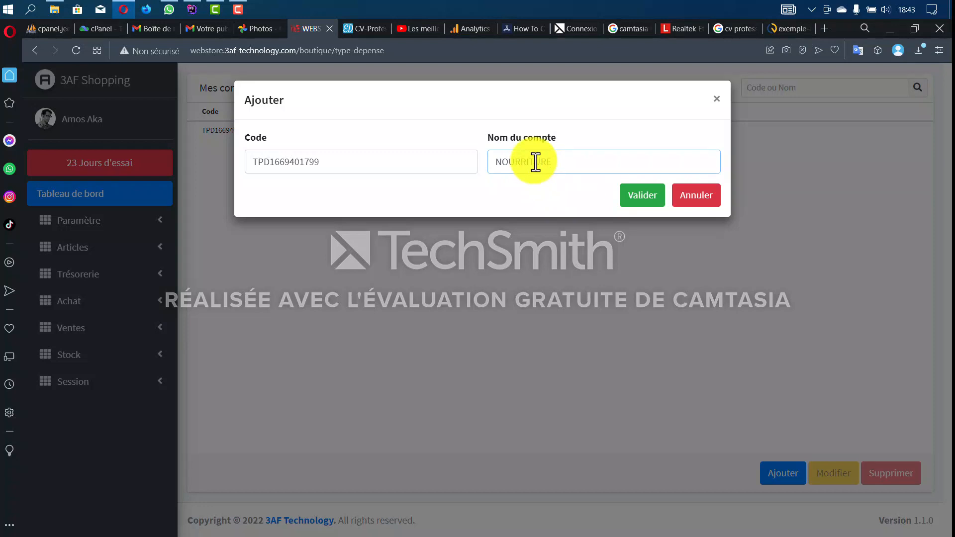
left_click(640, 201)
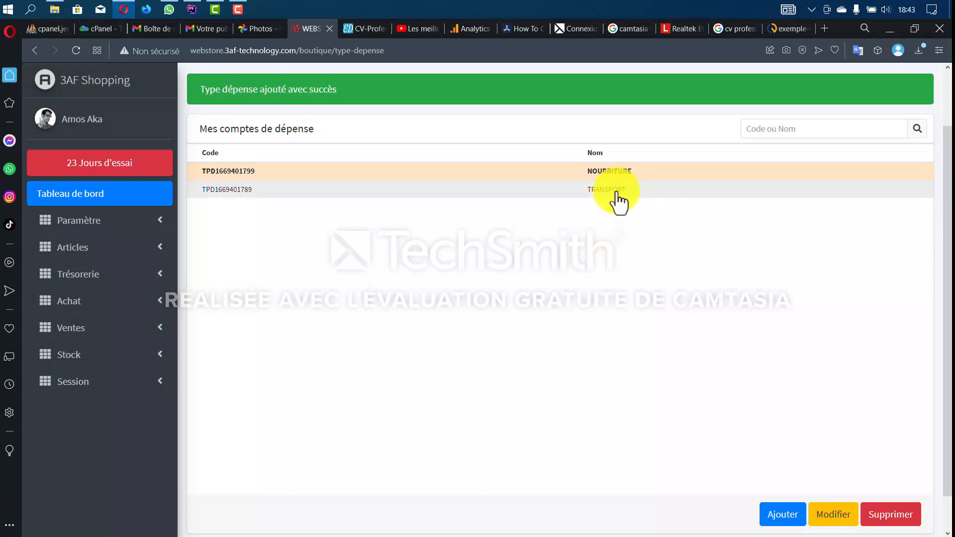
scroll(611, 337, "down", 1)
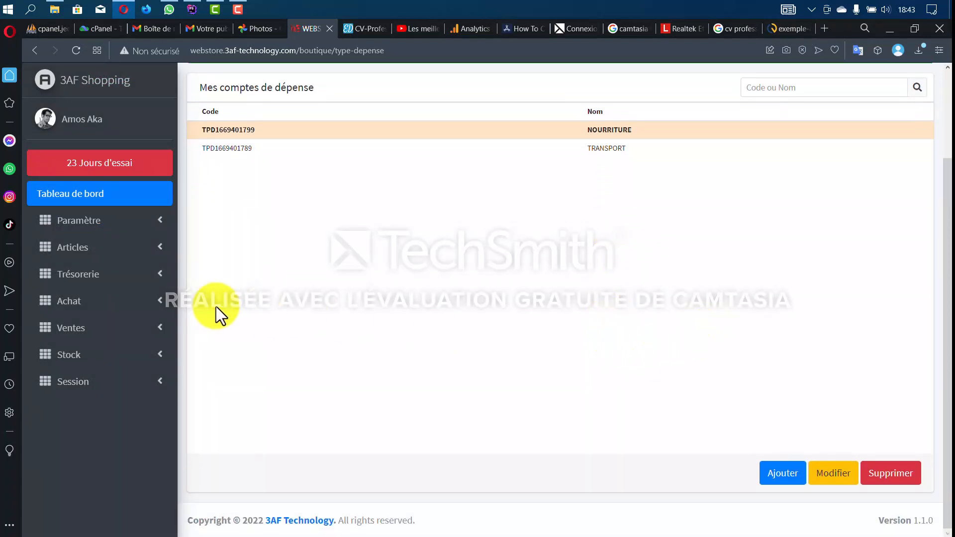
- Open the Trésorerie expenses page and start a new expense
left_click(94, 275)
left_click(92, 364)
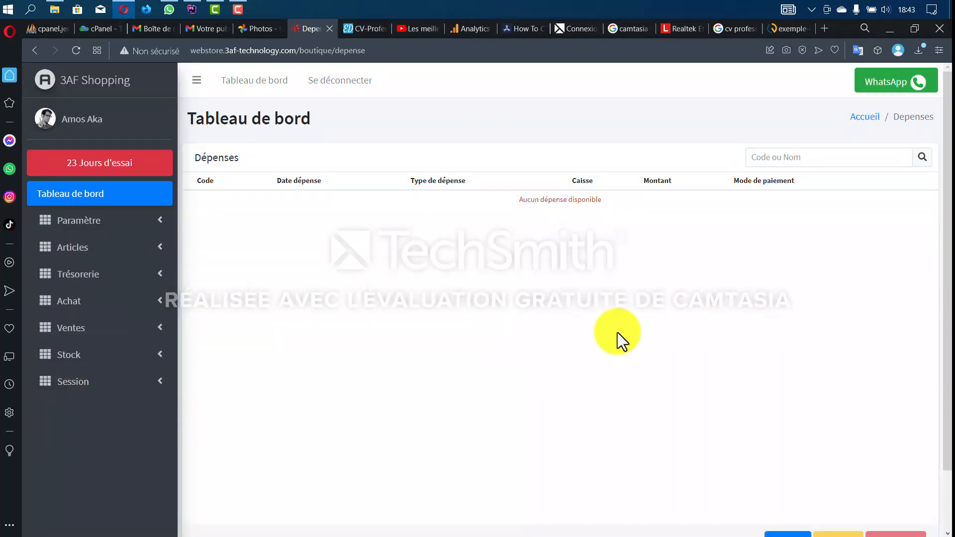
scroll(617, 332, "down", 1)
scroll(567, 312, "up", 1)
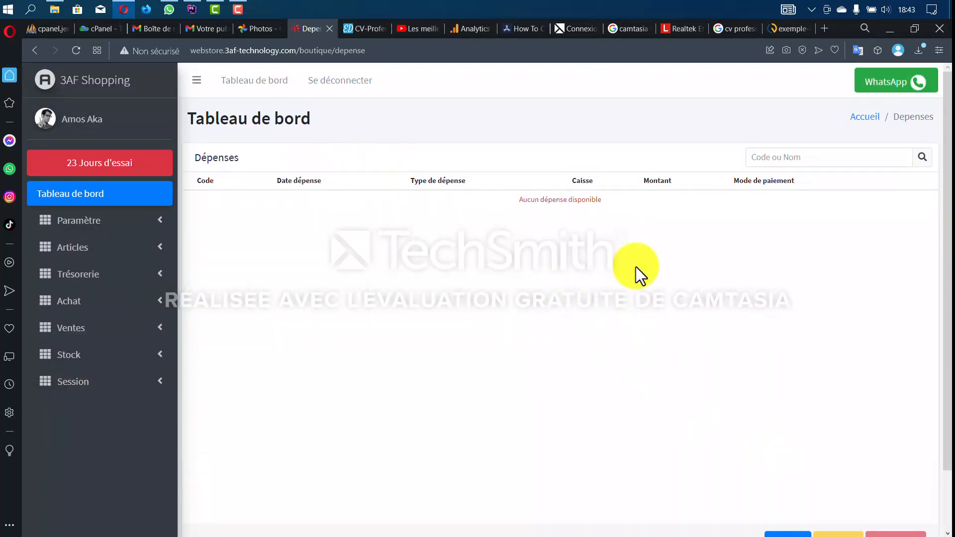
scroll(532, 258, "down", 1)
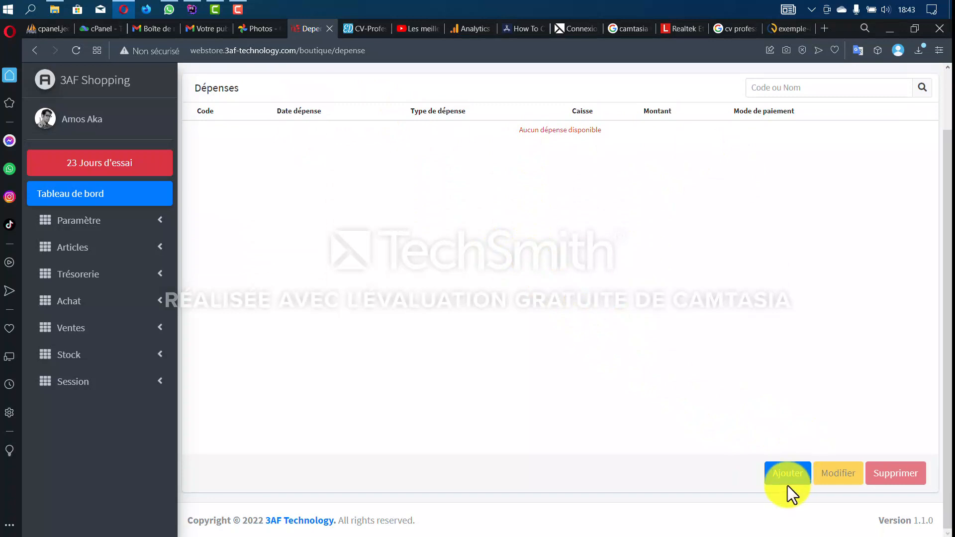
left_click(788, 486)
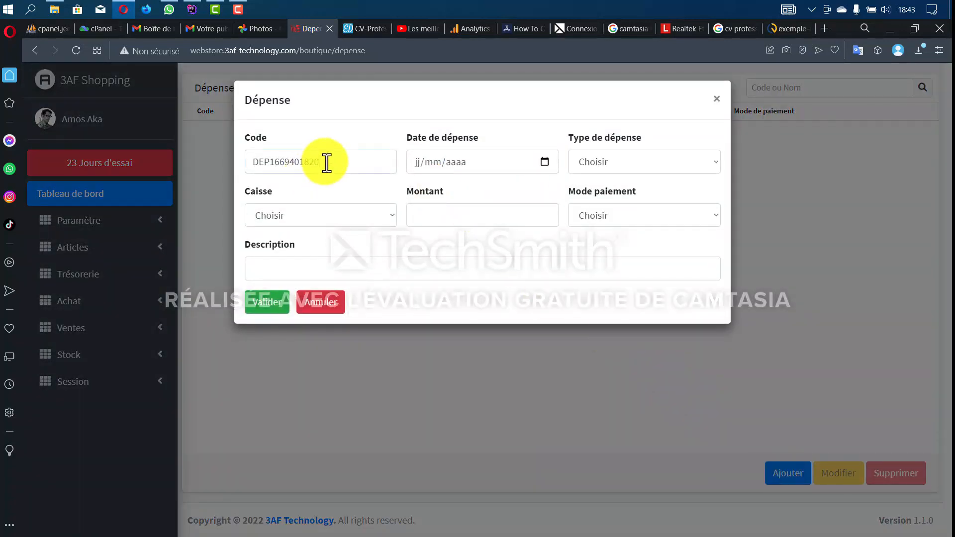
- Set the expense date to 25/11/2022, type TRANSPORT, and cash register Caisse Dépense
left_click(326, 162)
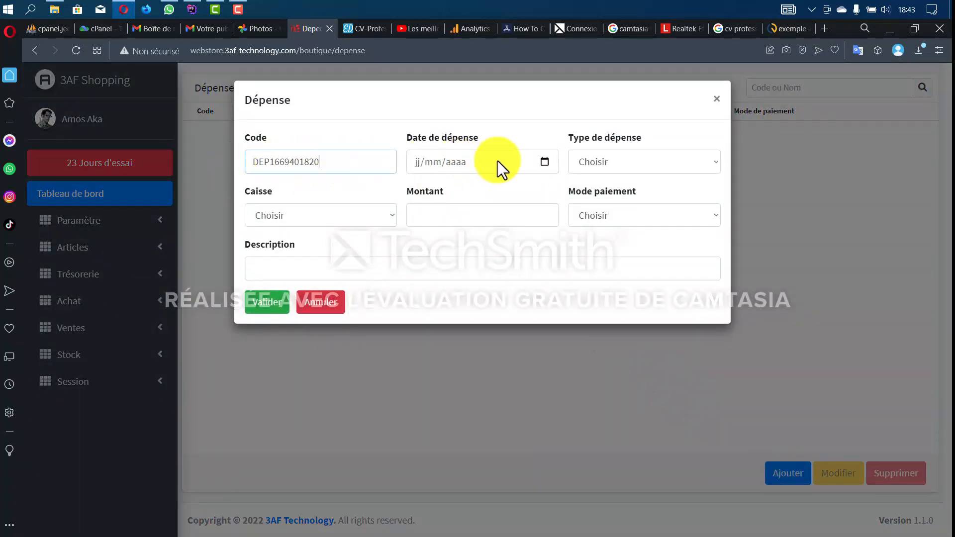
left_click(543, 161)
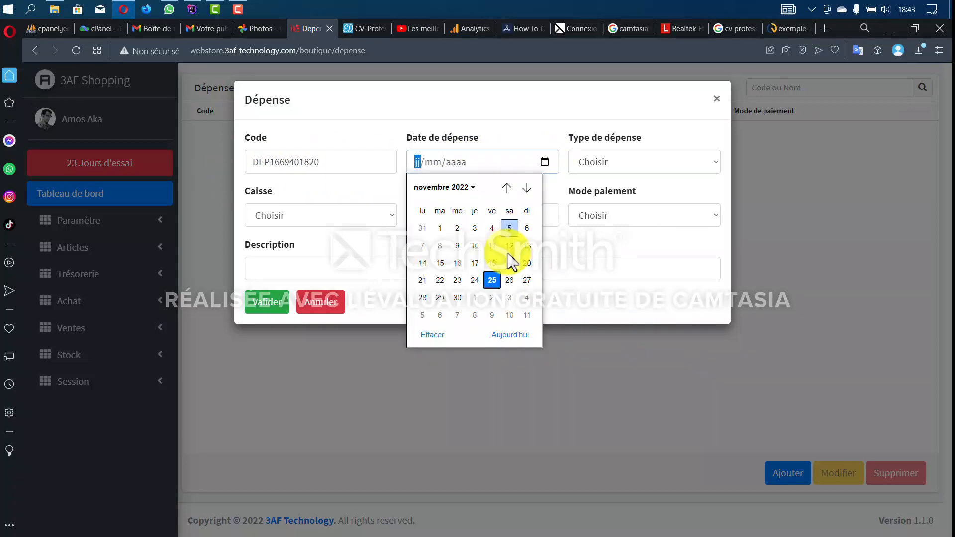
left_click(490, 280)
left_click(632, 159)
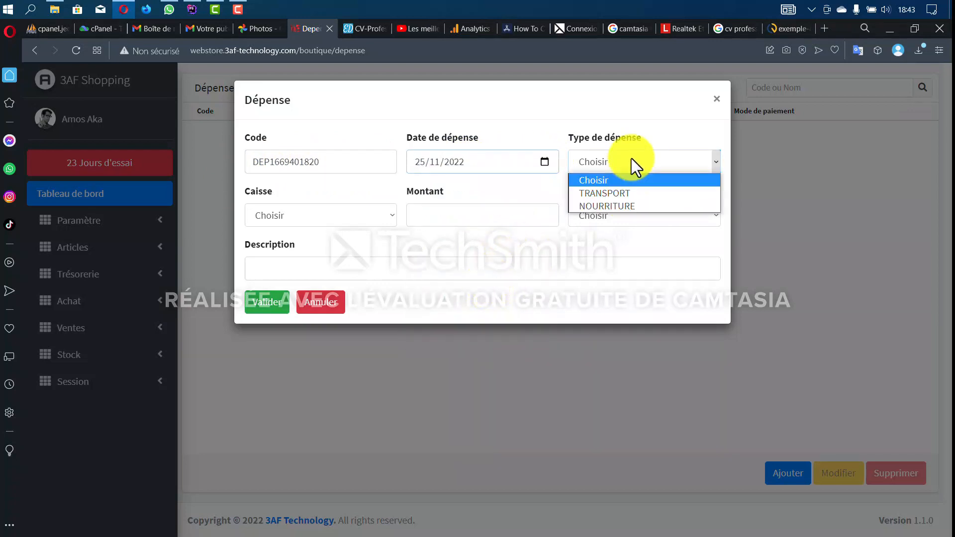
left_click(629, 198)
left_click(273, 210)
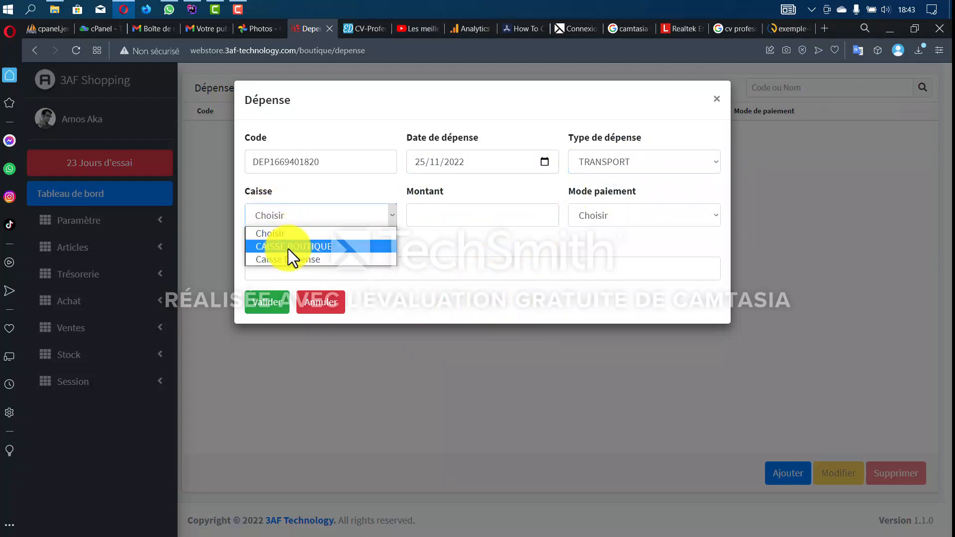
left_click(293, 257)
- Enter amount 2000, payment ESPECE, description 'Dépense transport', and save the expense
left_click(483, 205)
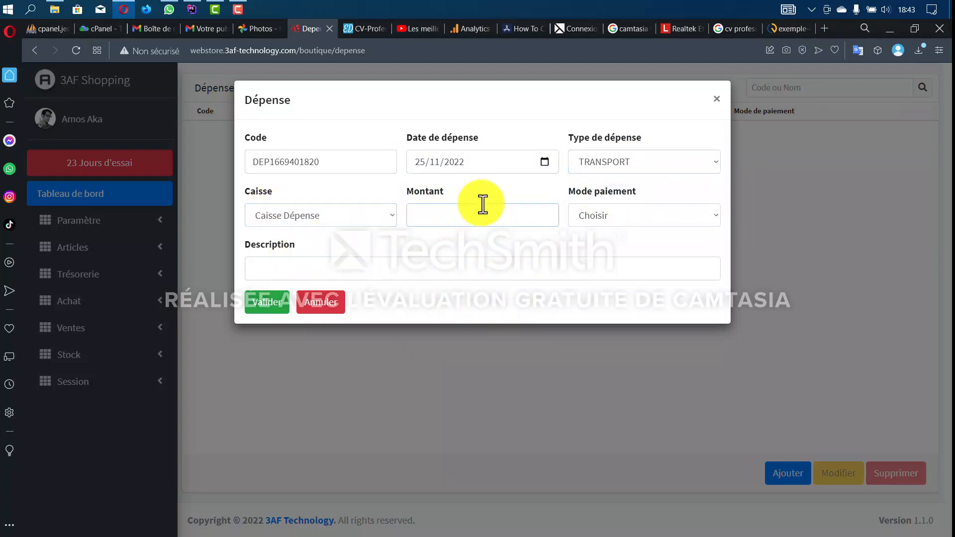
type("2000")
left_click(613, 215)
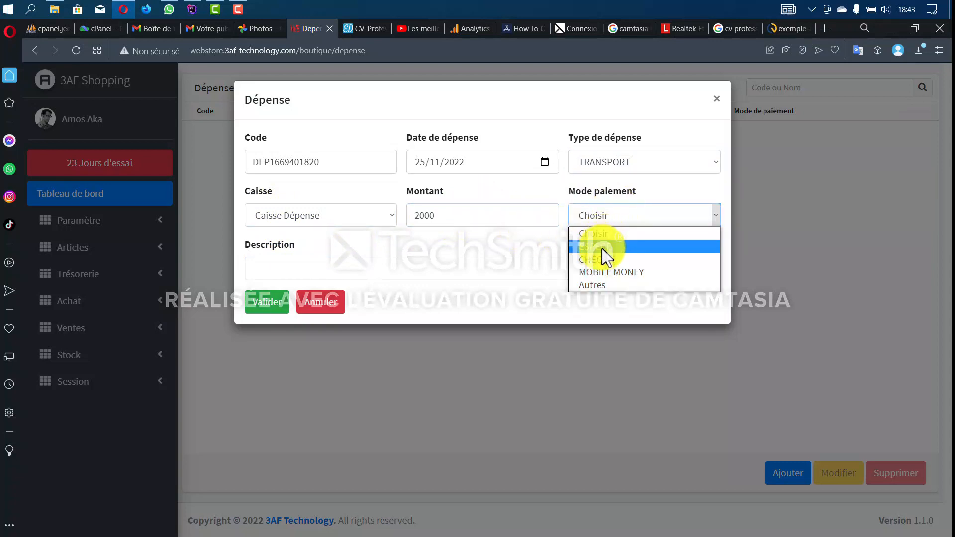
left_click(602, 247)
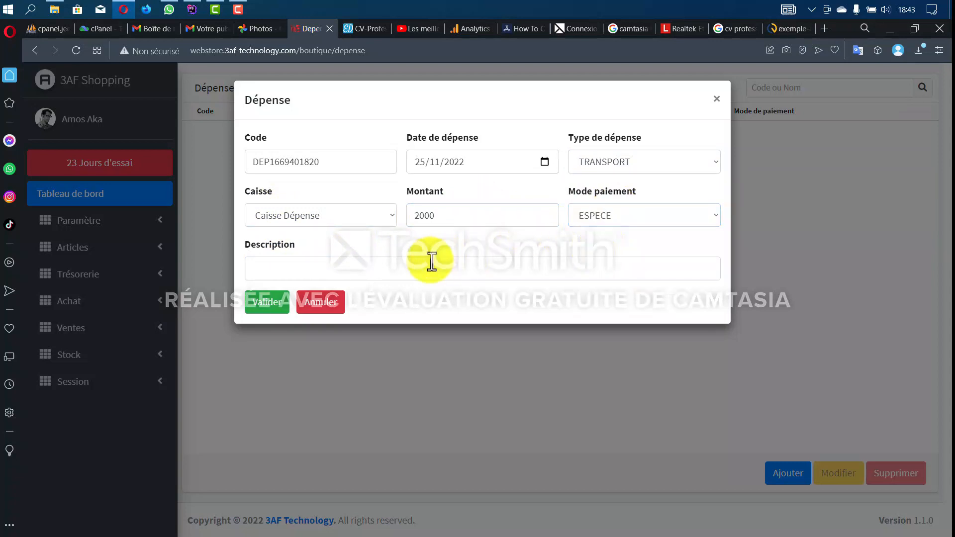
left_click(432, 262)
type("De")
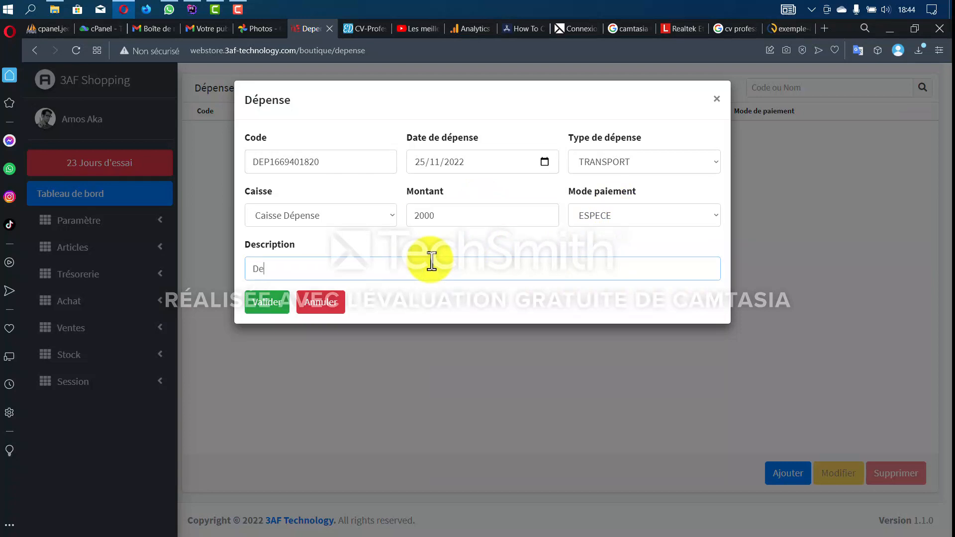
key("BackSpace")
type("épense transport")
left_click(273, 304)
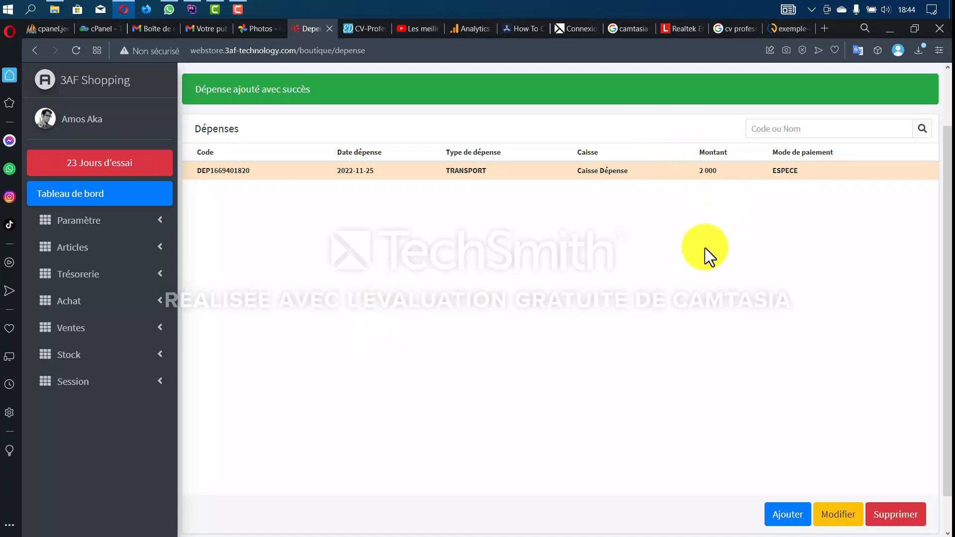
- Check the dashboard's Dépense du mois total of 2 000 in a new tab, then return to the expenses tab
middle_click(89, 204)
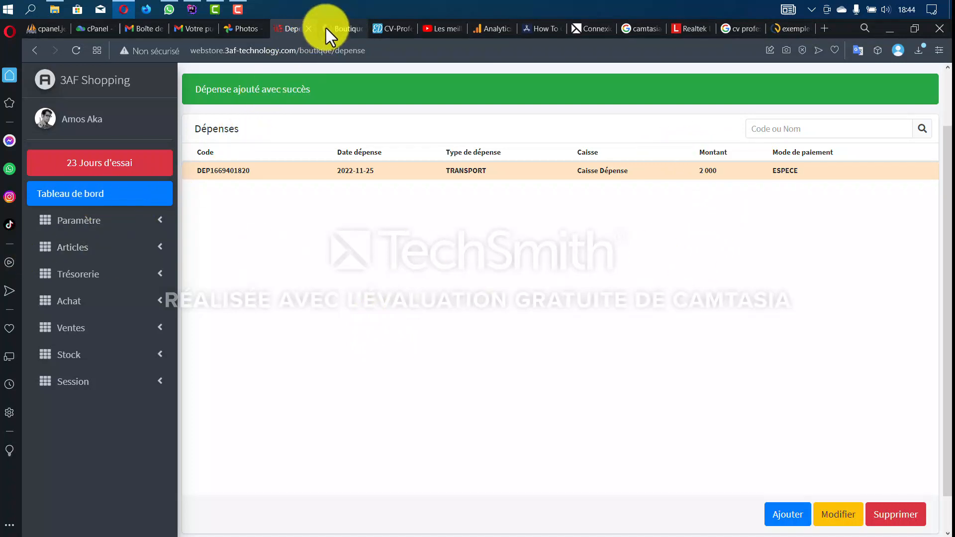
left_click(327, 29)
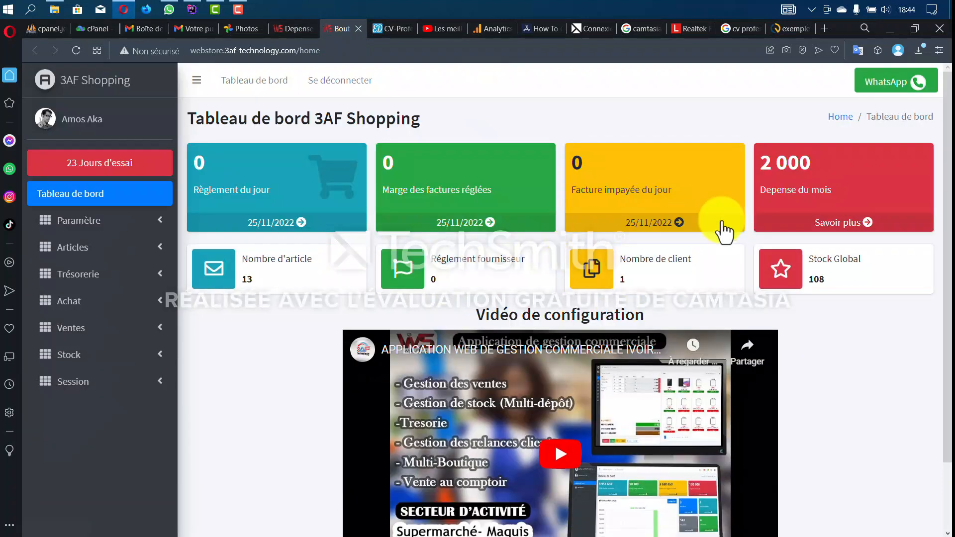
left_click_drag(826, 160, 757, 165)
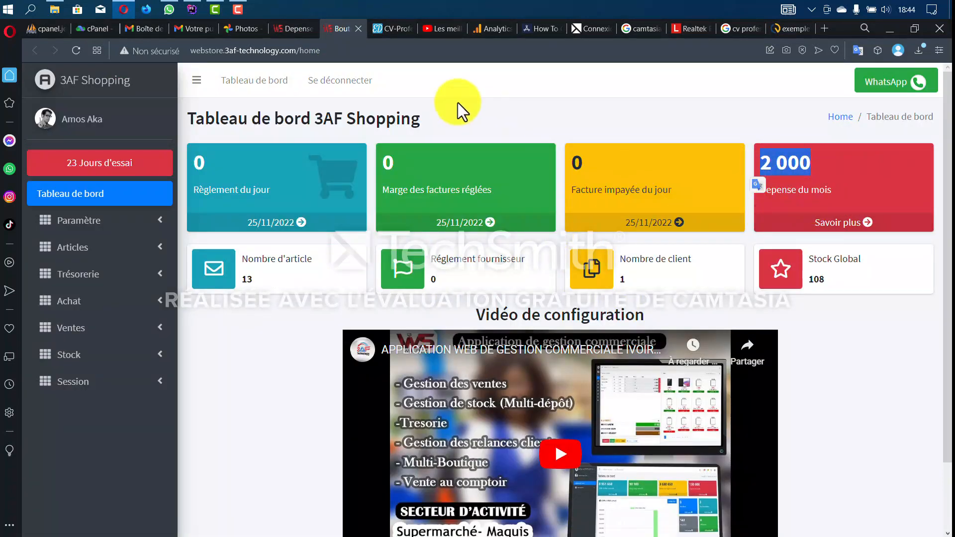
left_click(288, 30)
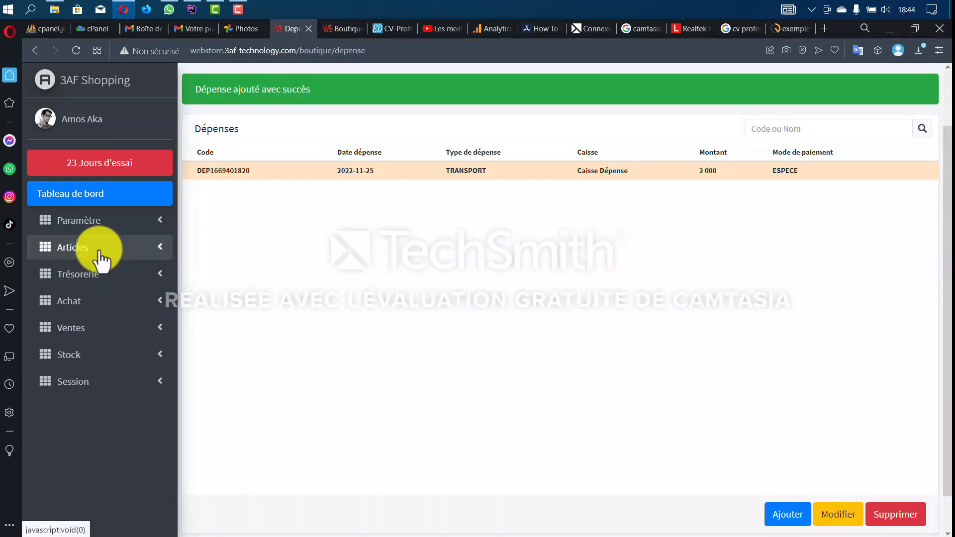
left_click(94, 276)
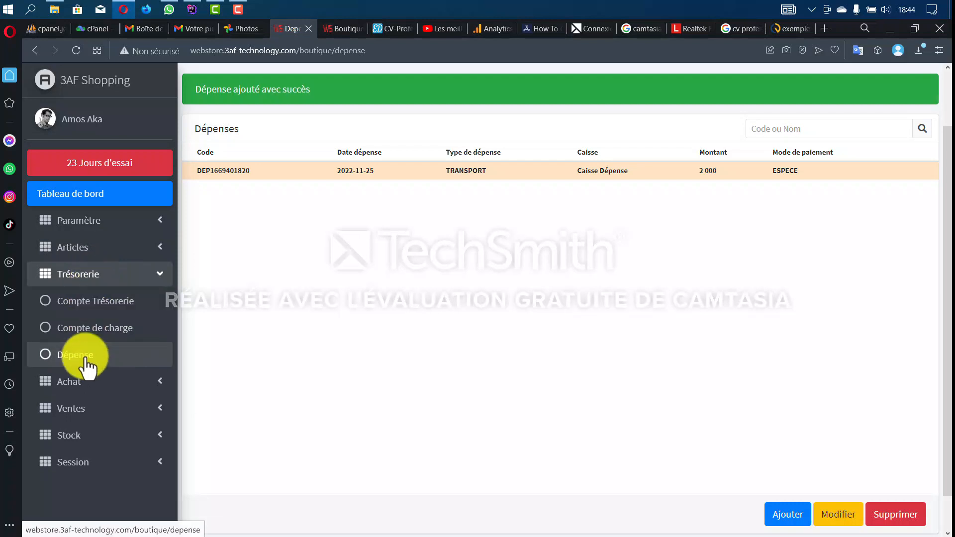
left_click(107, 278)
- Open the Achat > Facture d'achat list and start a new purchase invoice
left_click(109, 304)
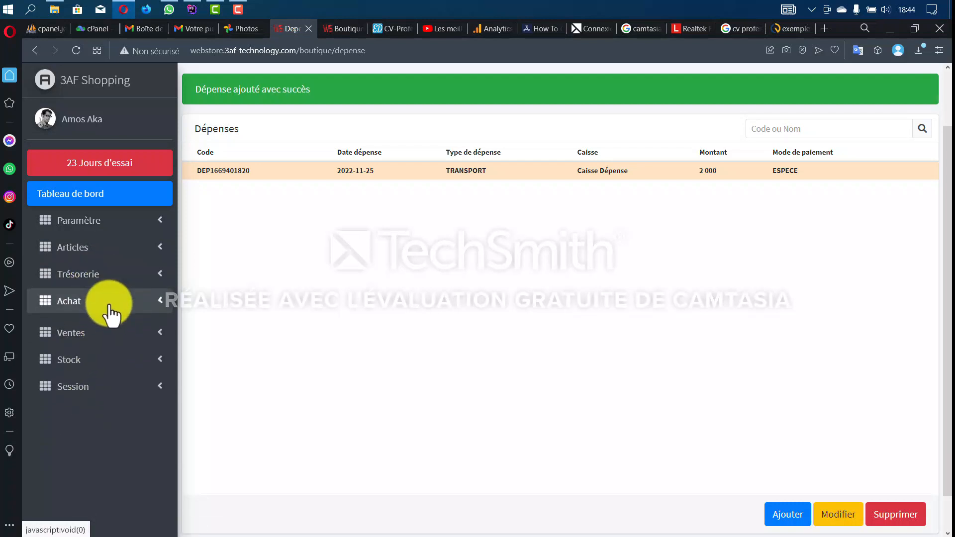
left_click(101, 337)
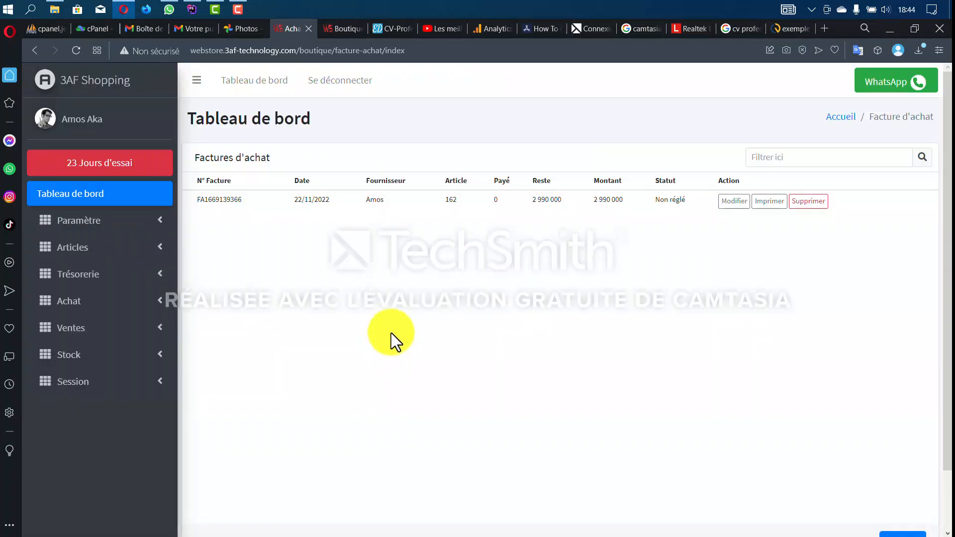
scroll(459, 324, "down", 2)
scroll(460, 323, "up", 2)
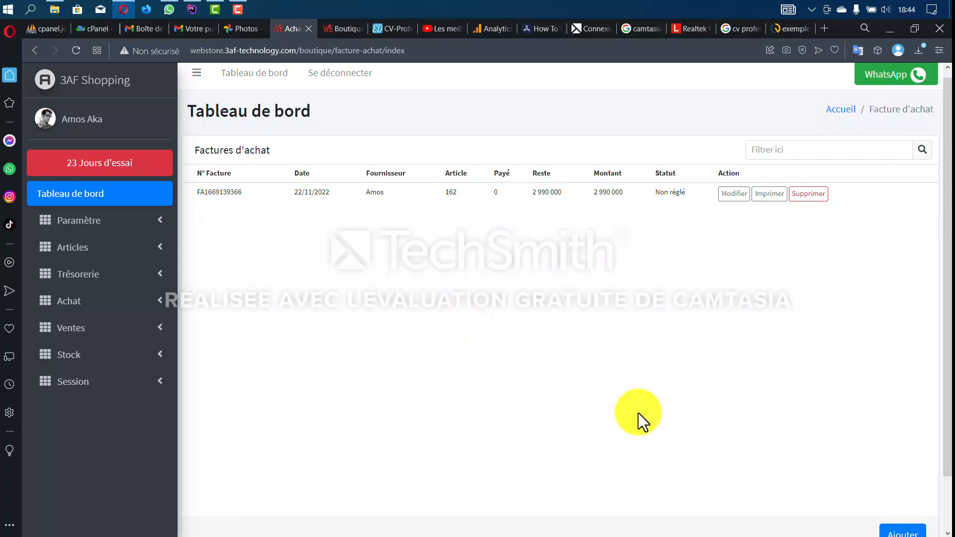
left_click(87, 301)
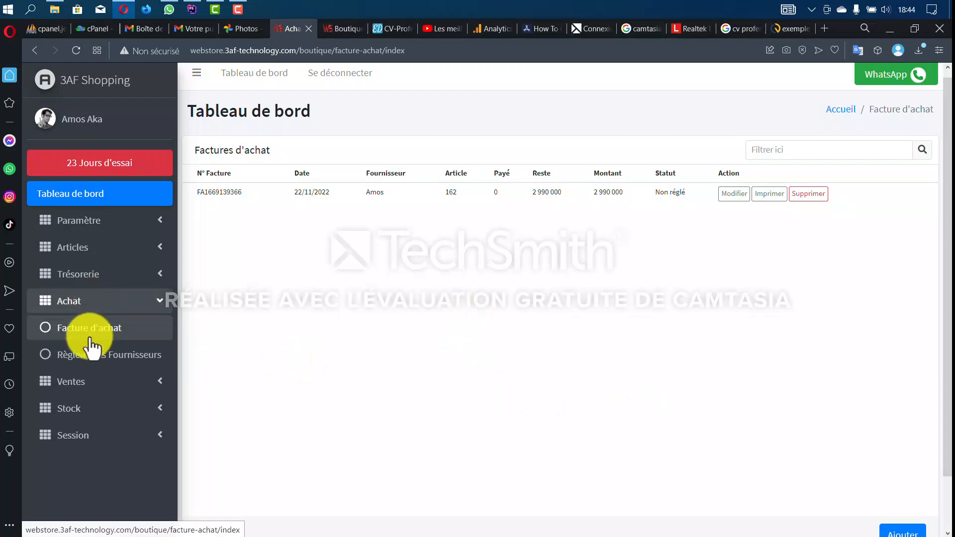
left_click(91, 334)
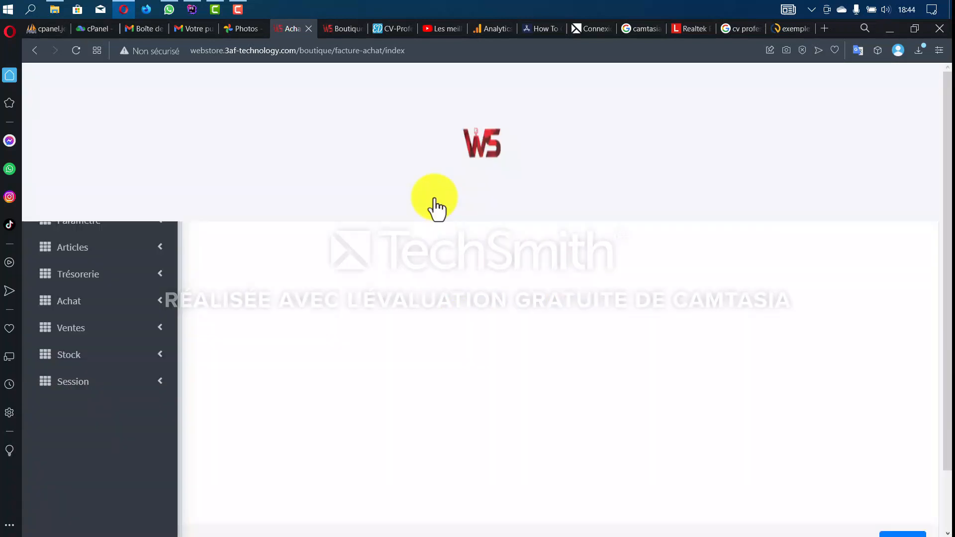
scroll(622, 249, "down", 2)
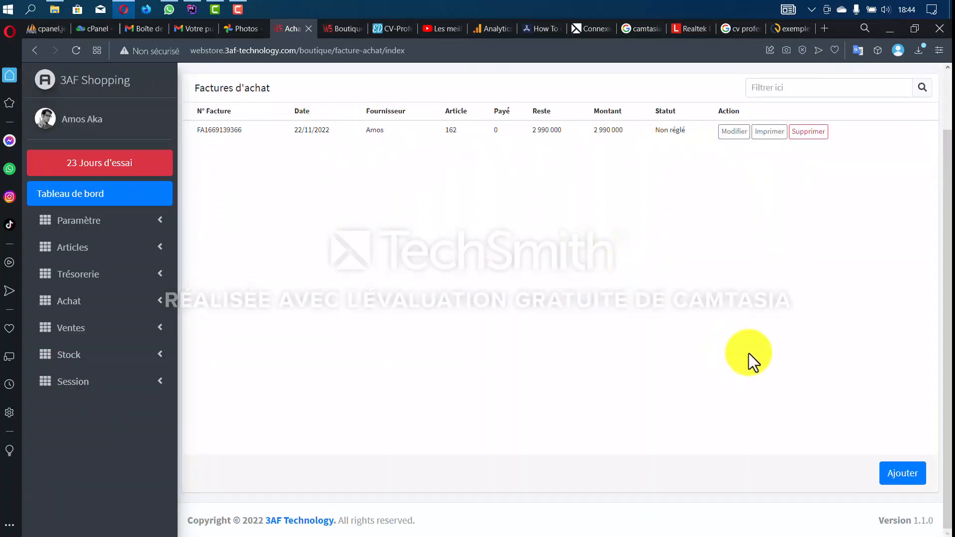
left_click(913, 475)
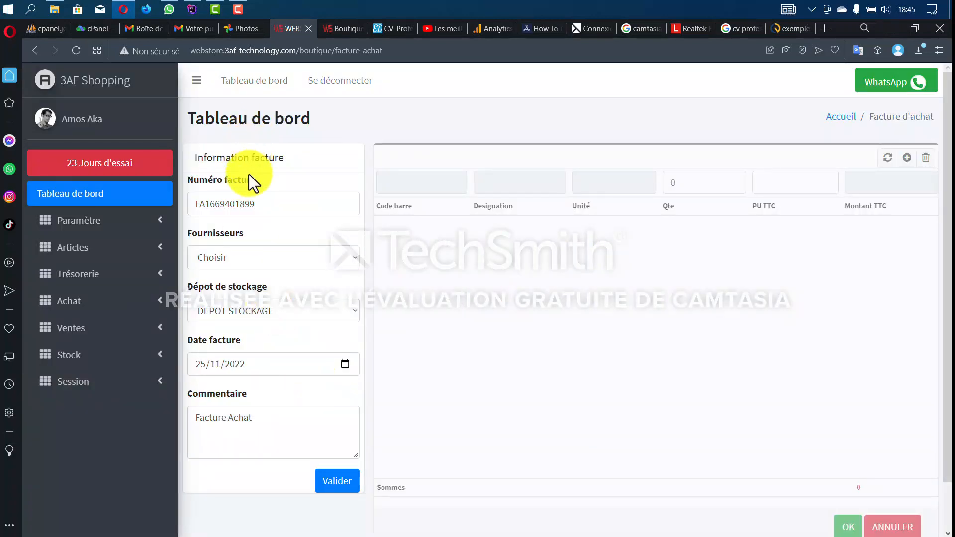
- Choose the invoice supplier and keep DEPOT STOCKAGE as the storage depot
left_click(279, 257)
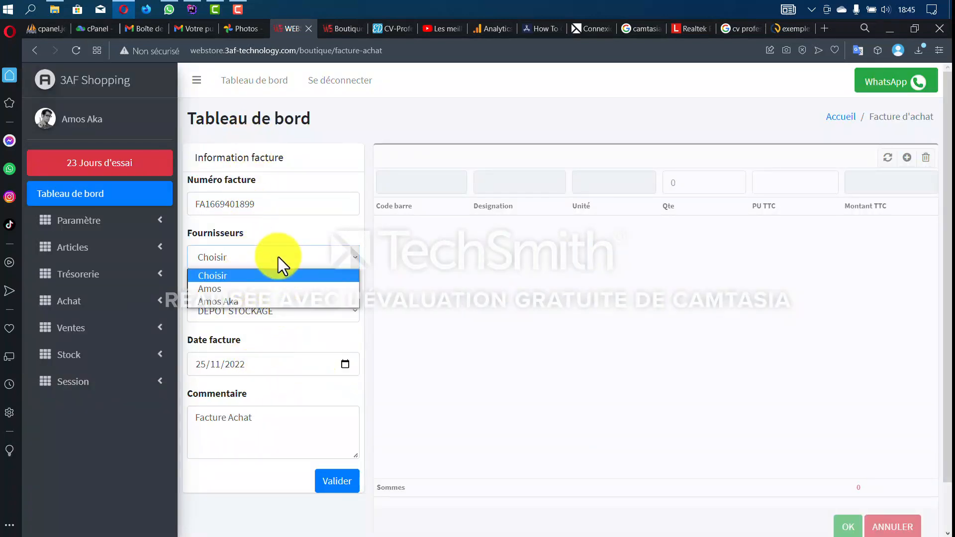
left_click(264, 300)
scroll(266, 309, "down", 1)
left_click(315, 247)
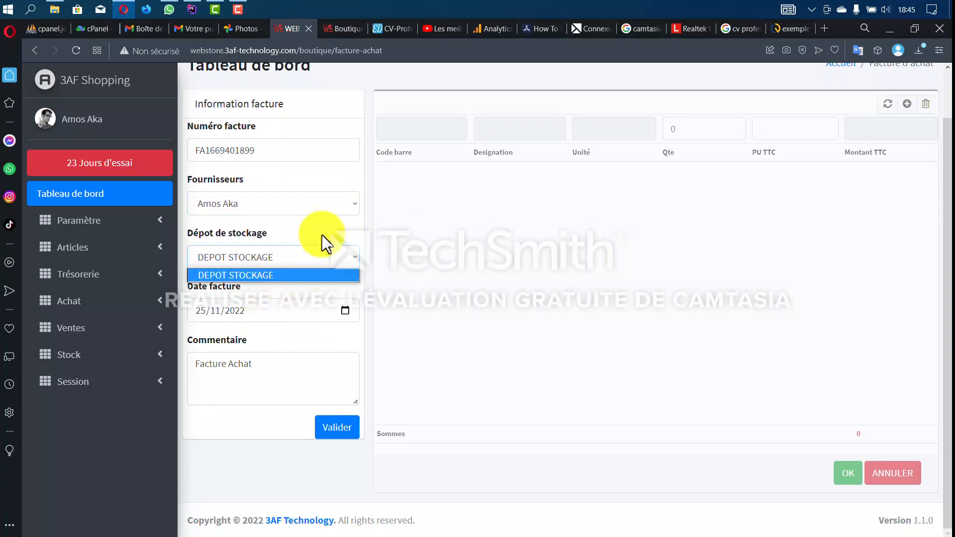
left_click(322, 235)
left_click(318, 258)
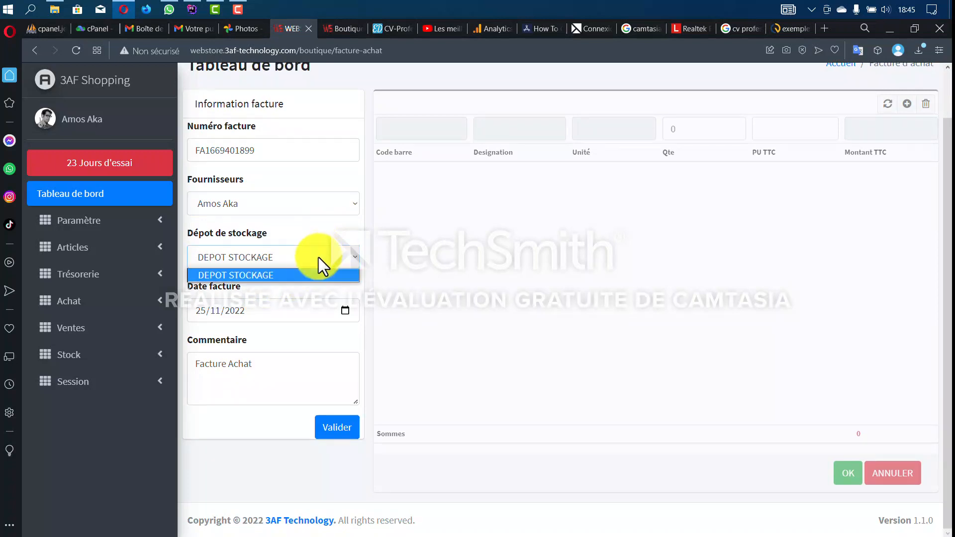
left_click(318, 258)
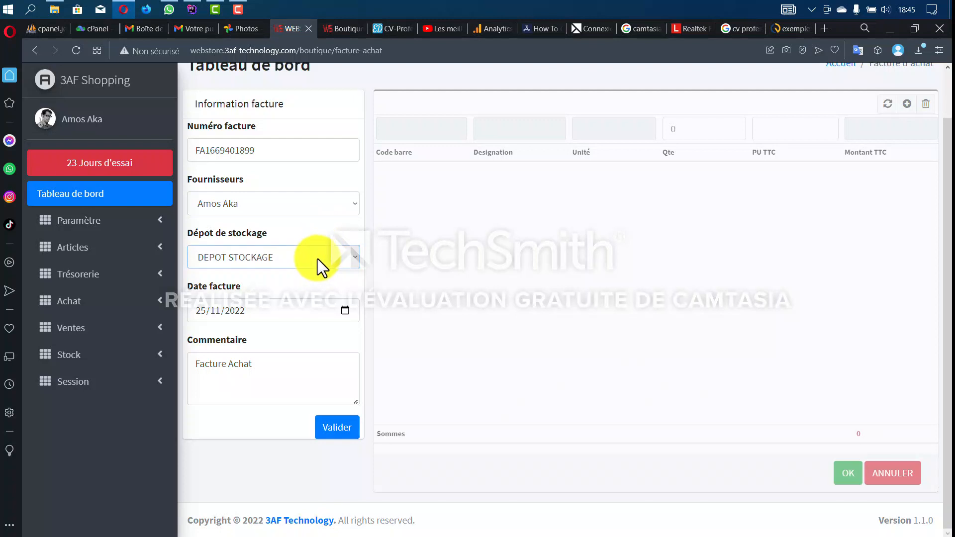
- Set the invoice date to 25/11/2022, keep comment 'Facture Achat', and validate the header
left_click(343, 308)
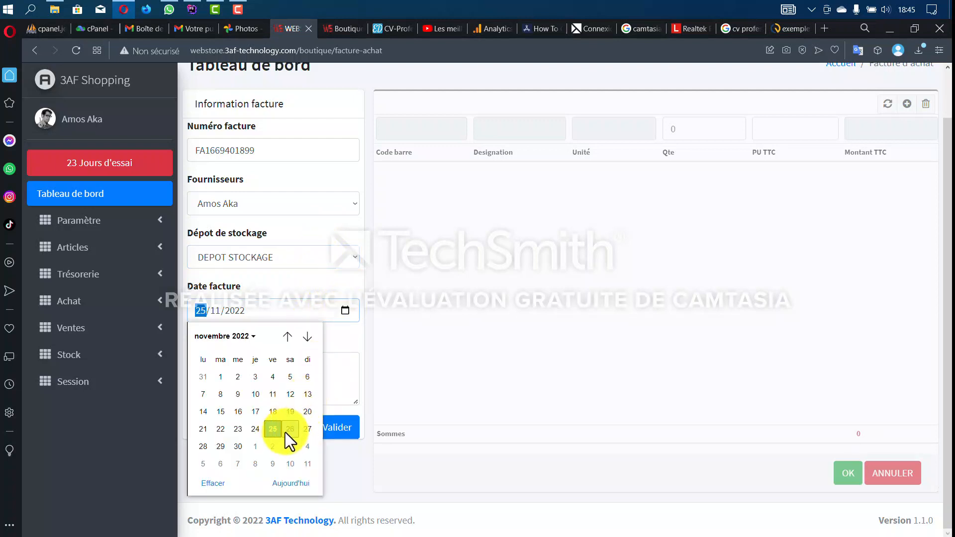
left_click(271, 429)
left_click(306, 369)
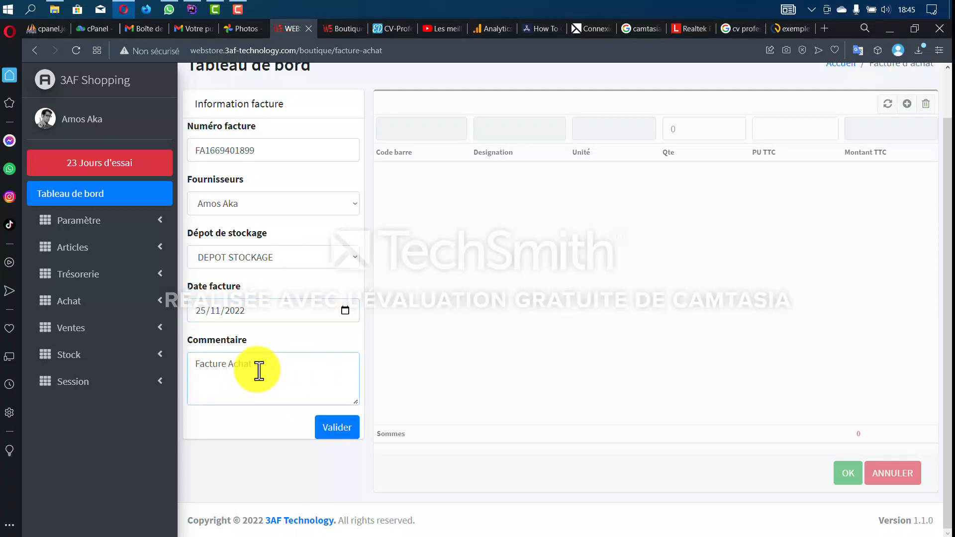
left_click_drag(258, 369, 186, 363)
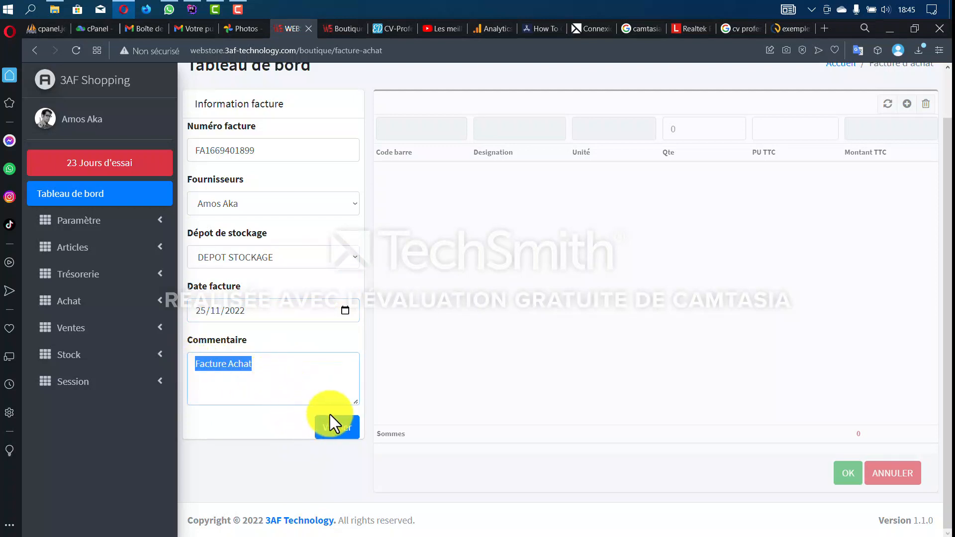
left_click(335, 430)
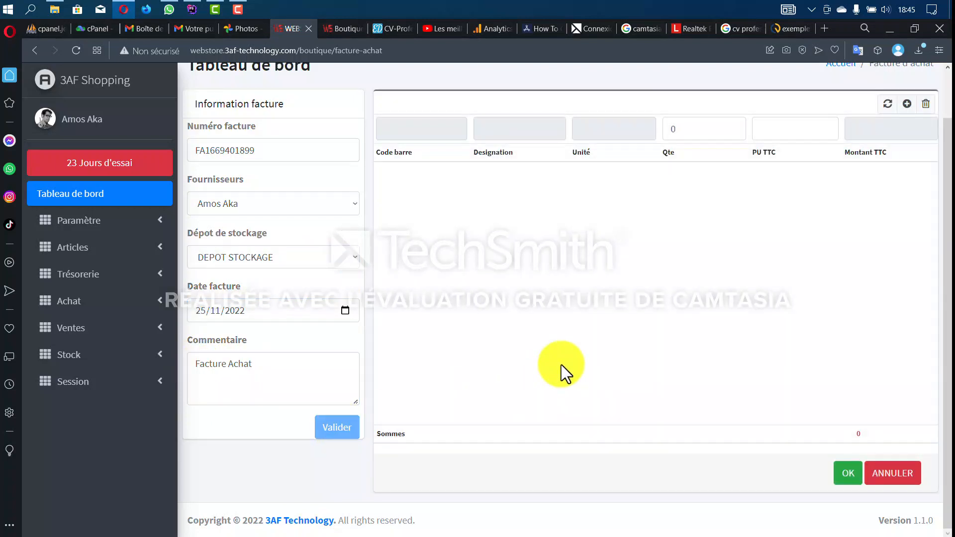
scroll(562, 365, "up", 1)
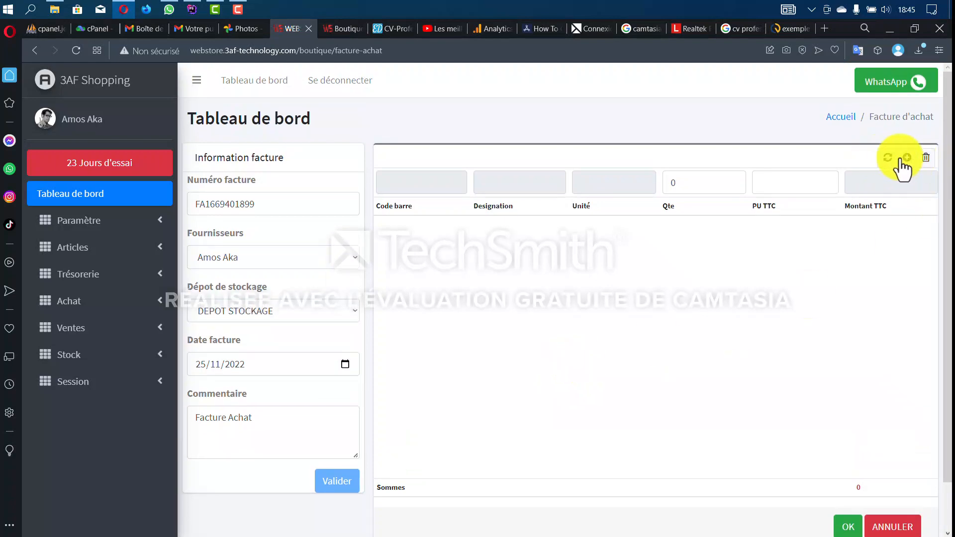
- Pick Huile Cauvin for an invoice line, add it, then delete that line
left_click(887, 158)
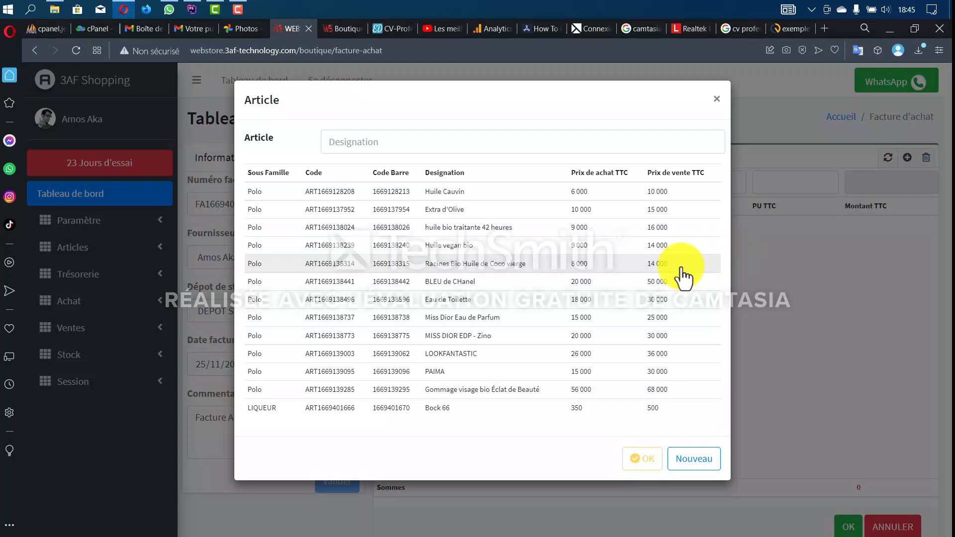
left_click(717, 100)
left_click(889, 158)
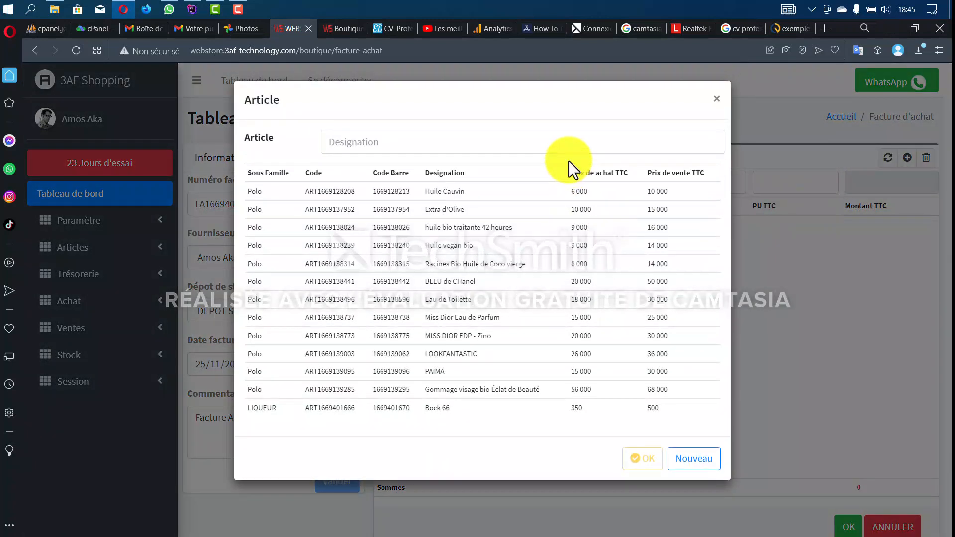
left_click(586, 196)
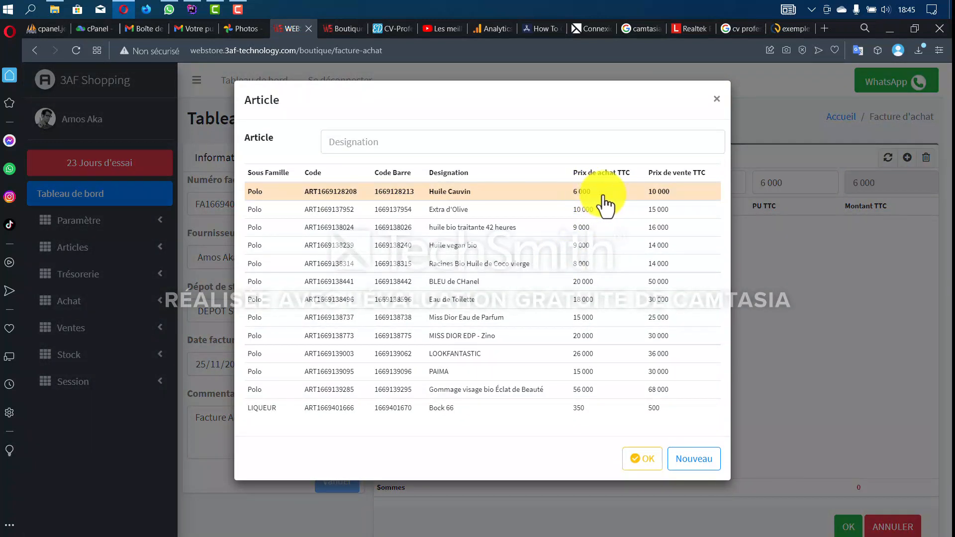
double_click(604, 196)
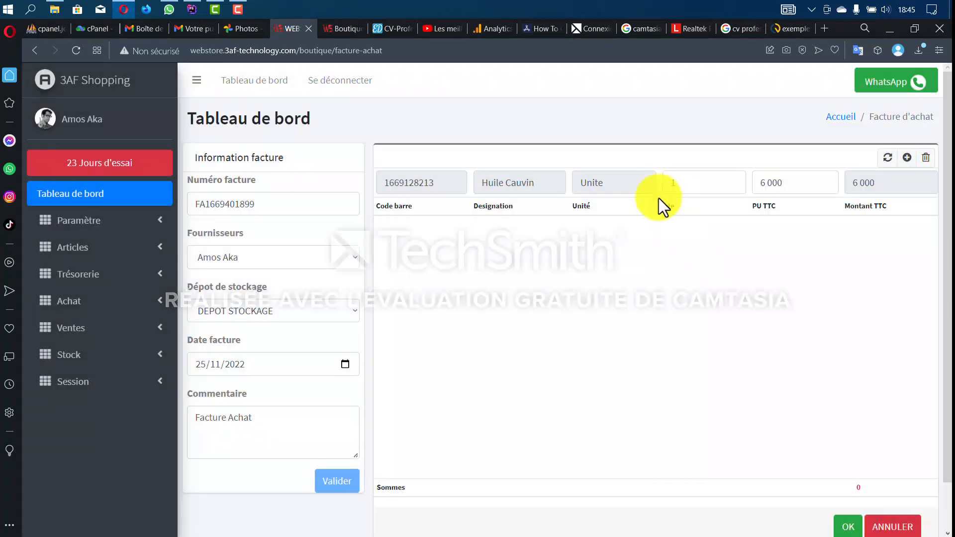
left_click(687, 184)
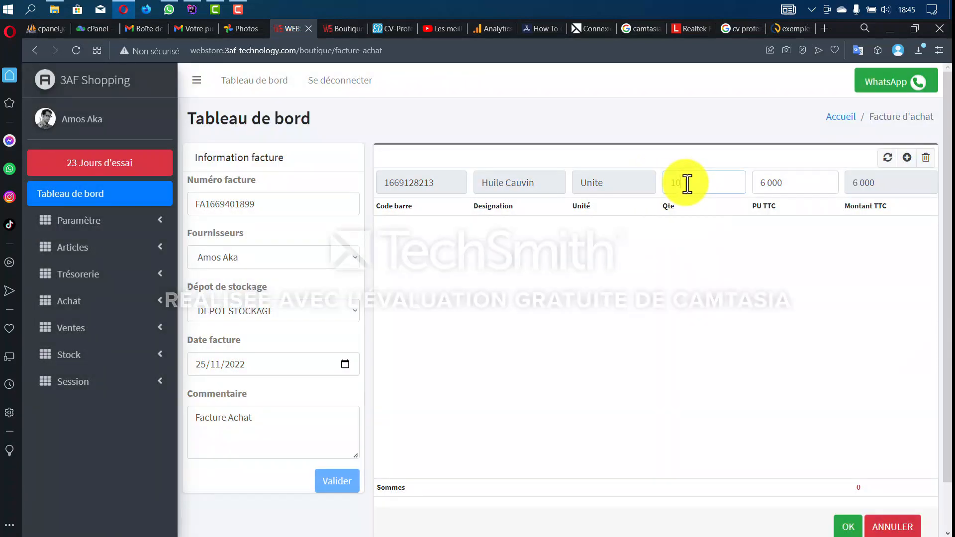
left_click(907, 158)
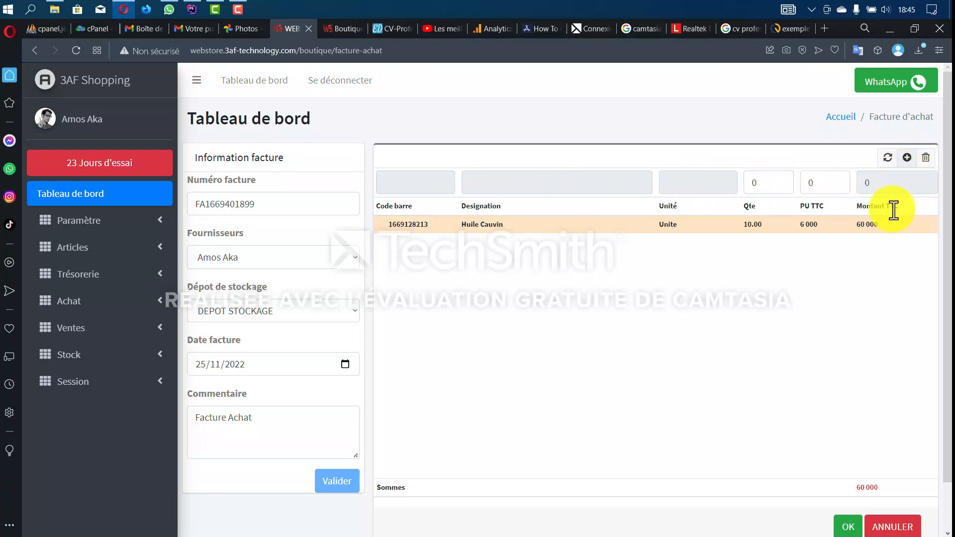
left_click(889, 227)
left_click(926, 157)
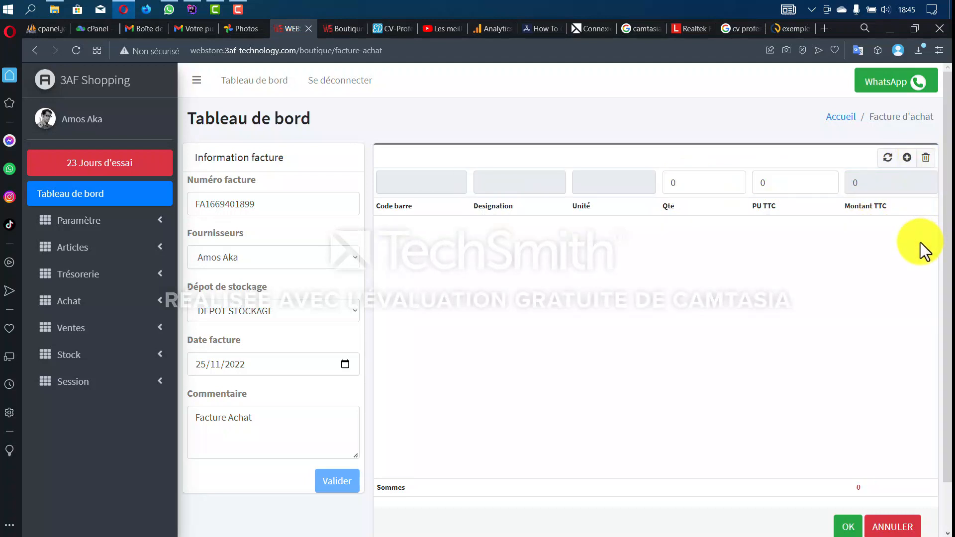
- Re-pick Huile Cauvin on the entry line with quantity 10, amounting to 60 000
left_click(888, 158)
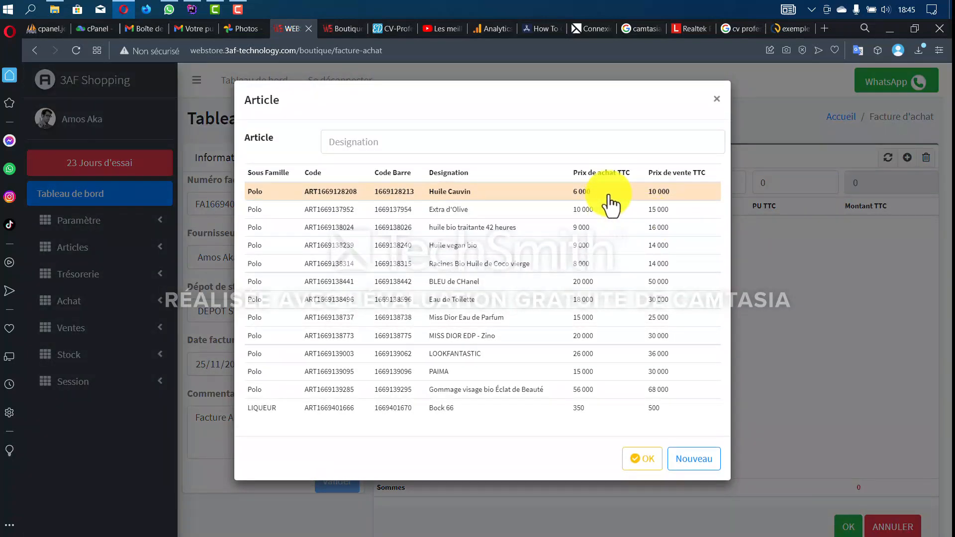
left_click(607, 195)
type("0")
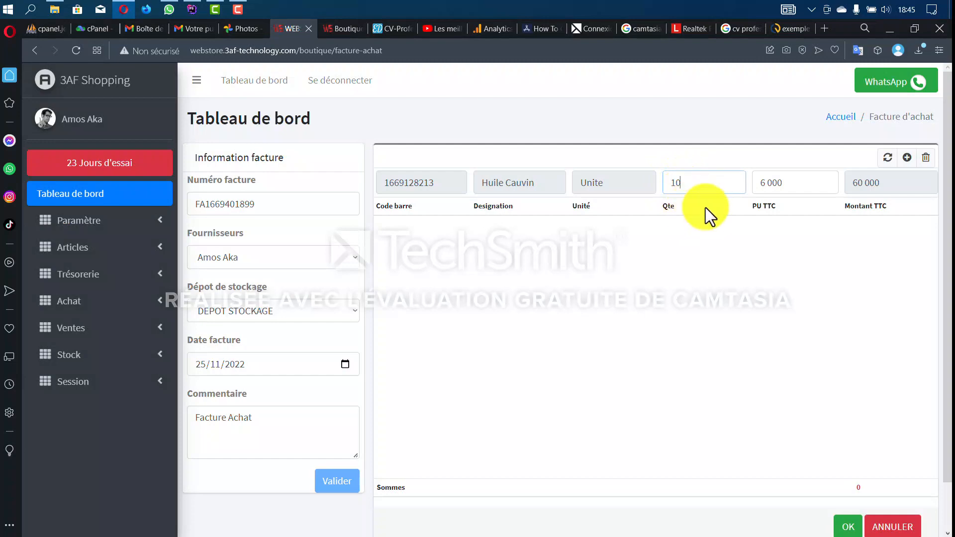
left_click(888, 158)
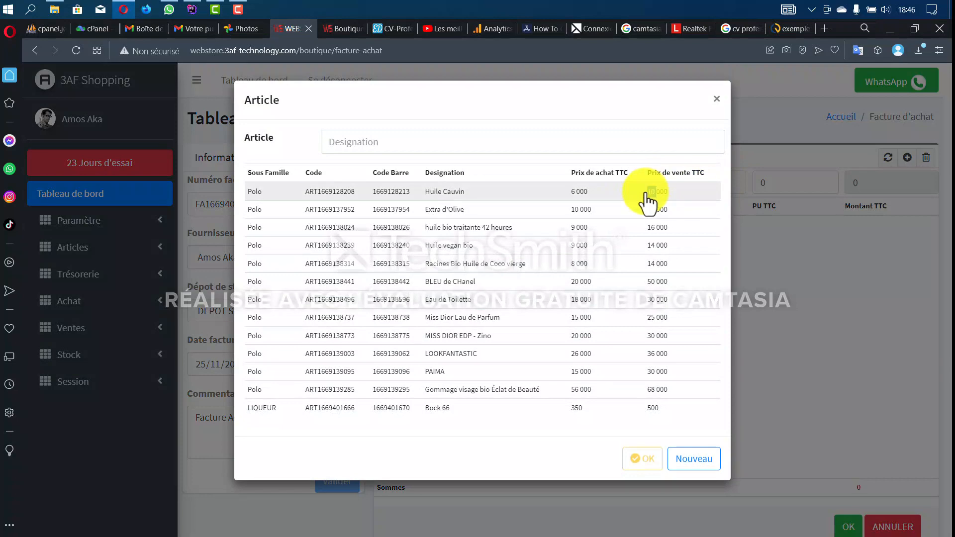
left_click(646, 195)
left_click(712, 177)
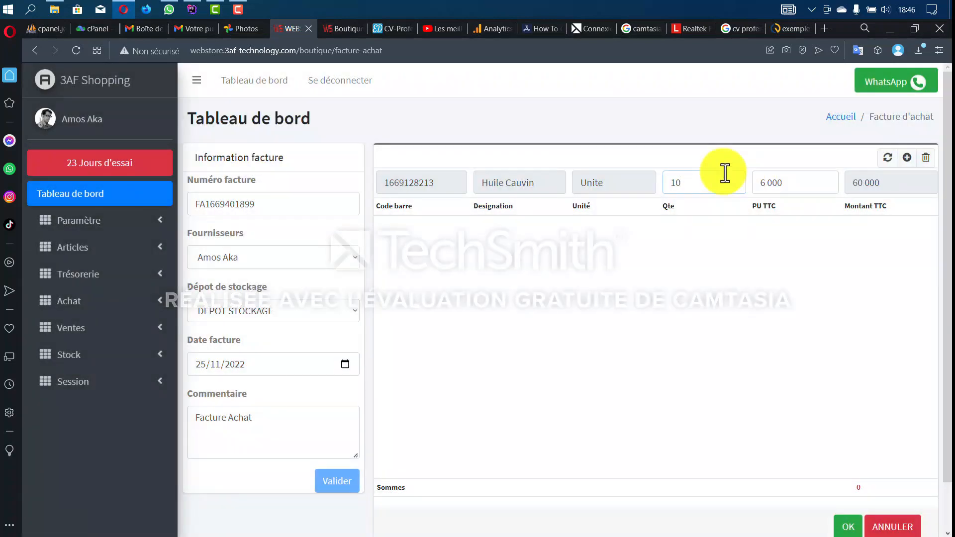
- Add Huile Cauvin with quantity 10 and Extra d'Olive with quantity 12 to the purchase invoice
left_click(907, 159)
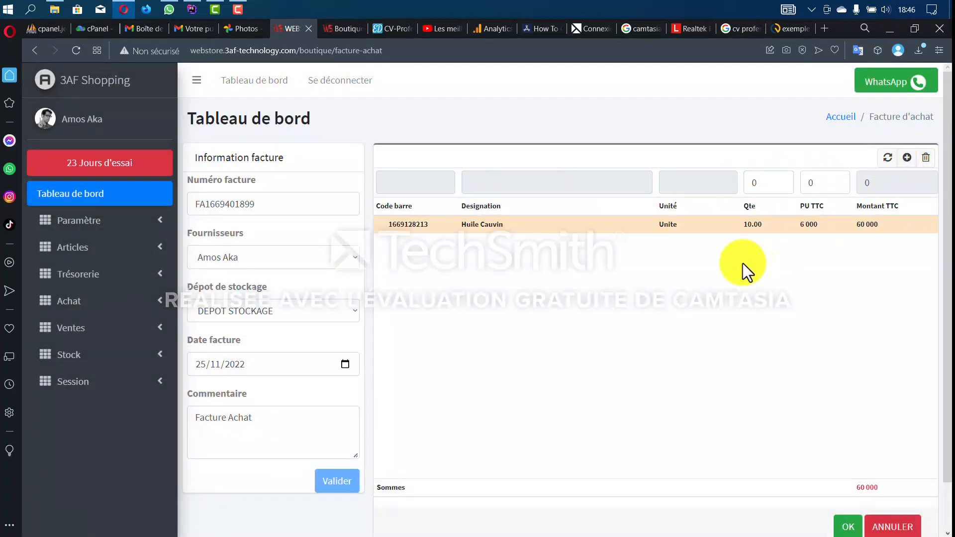
left_click(888, 158)
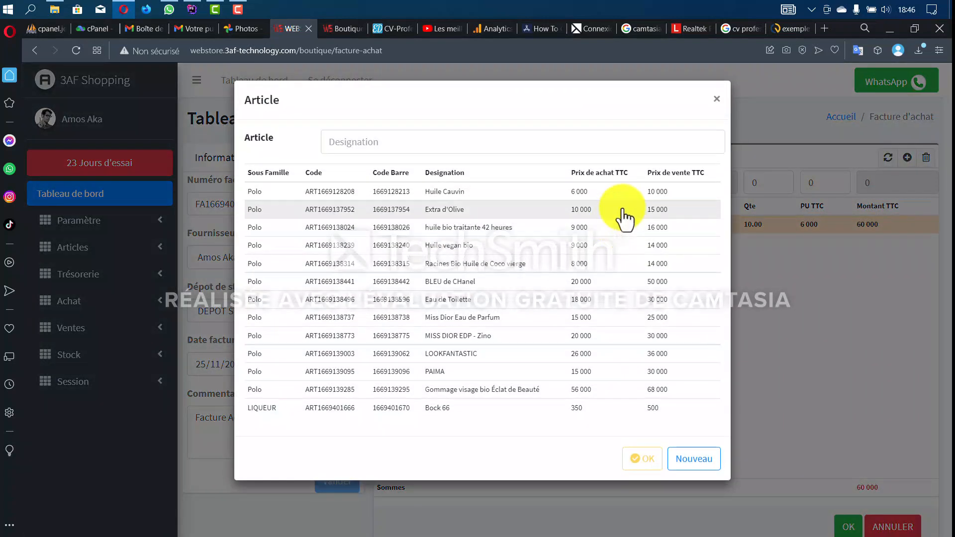
left_click(623, 210)
left_click(768, 182)
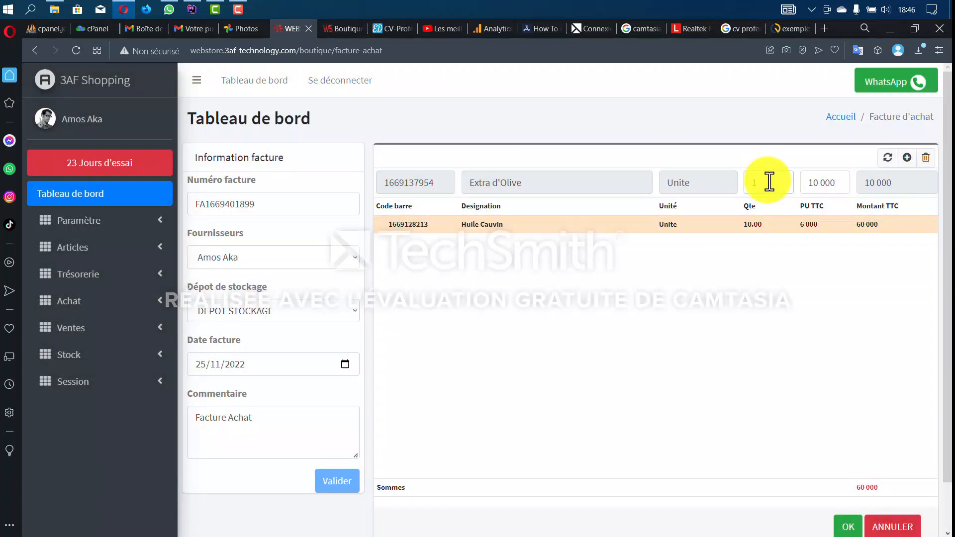
type("12")
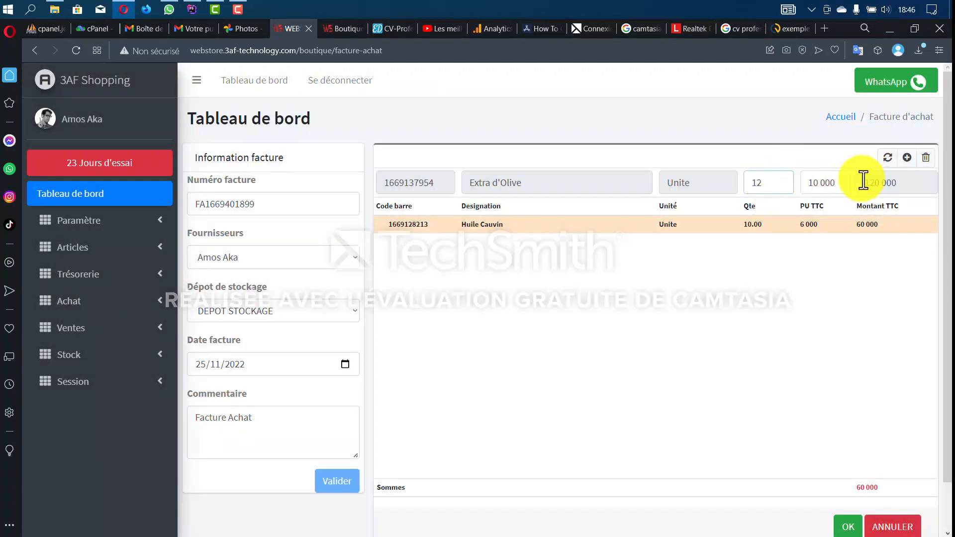
left_click(907, 158)
- Add huile bio traitante 42 heures with quantity 9 and its unit price changed to 10 000
left_click(887, 159)
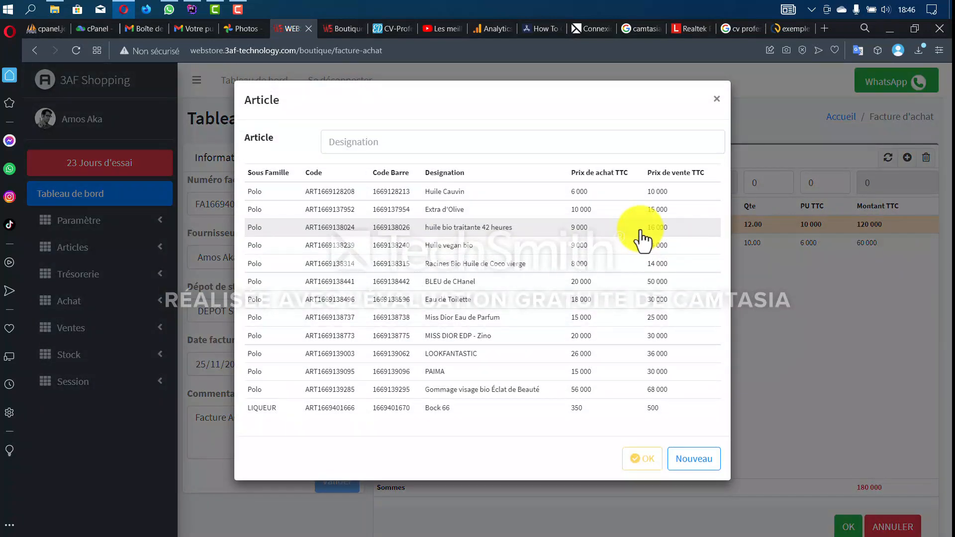
left_click(642, 230)
left_click(775, 185)
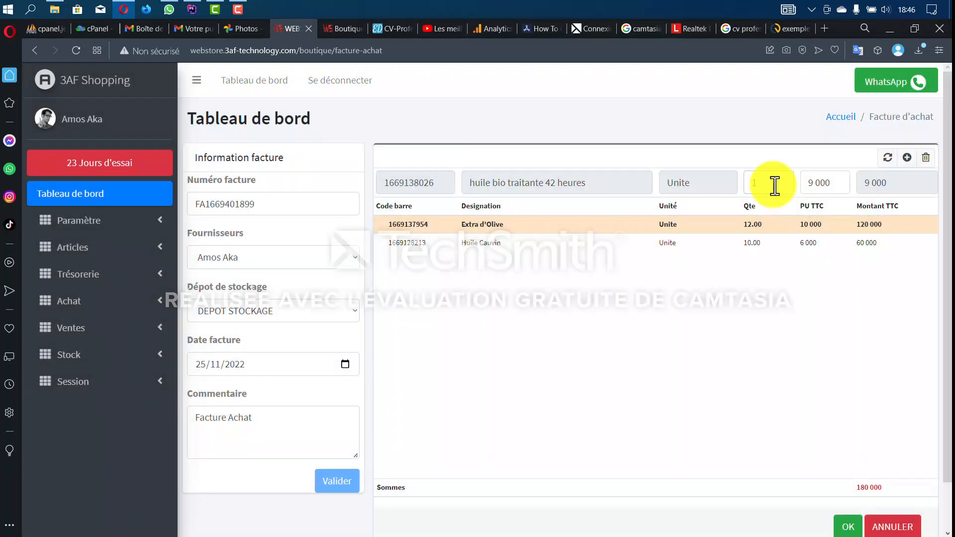
type("9")
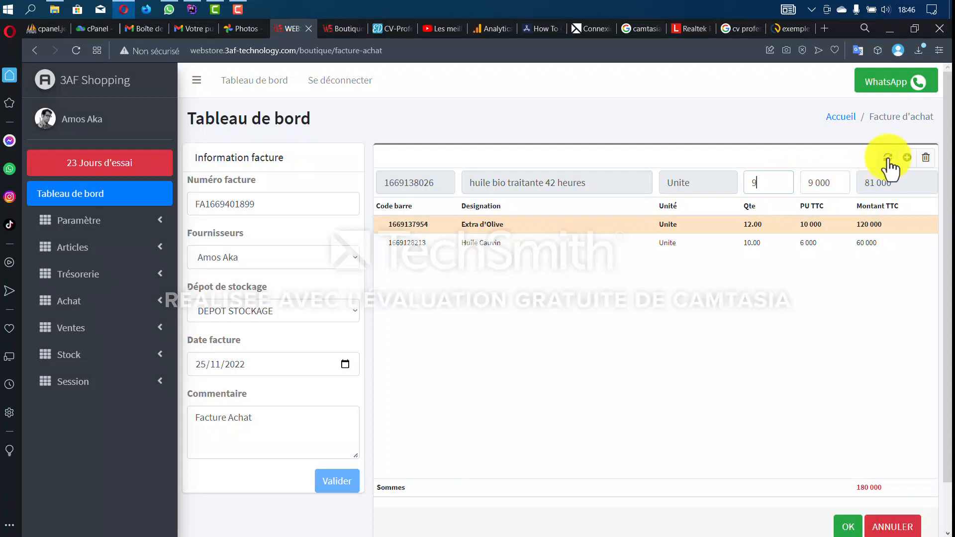
left_click(823, 183)
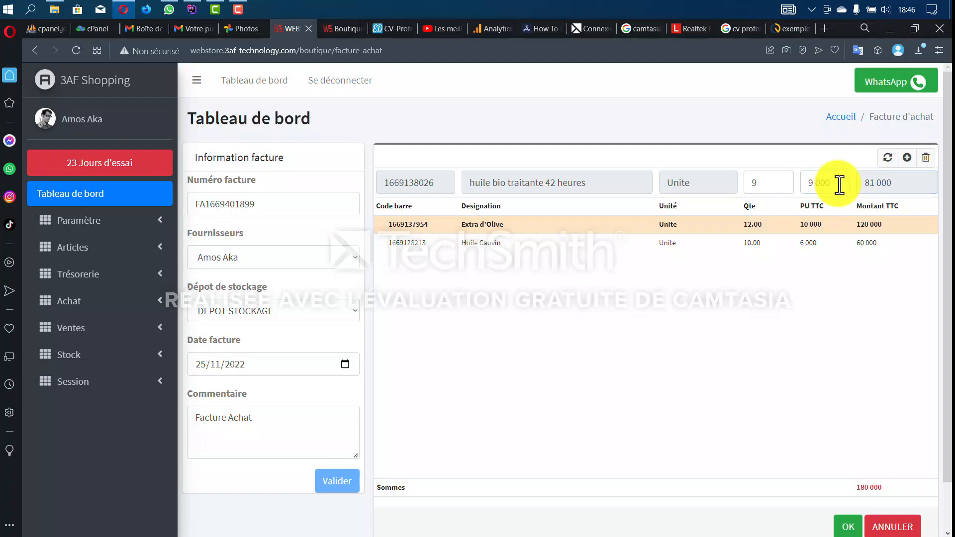
left_click_drag(814, 183, 802, 188)
type("1")
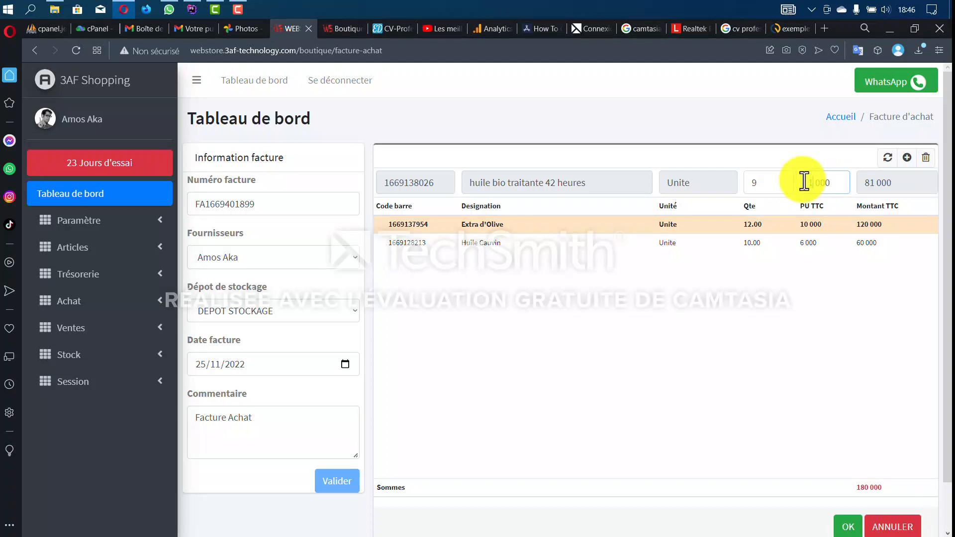
type("0")
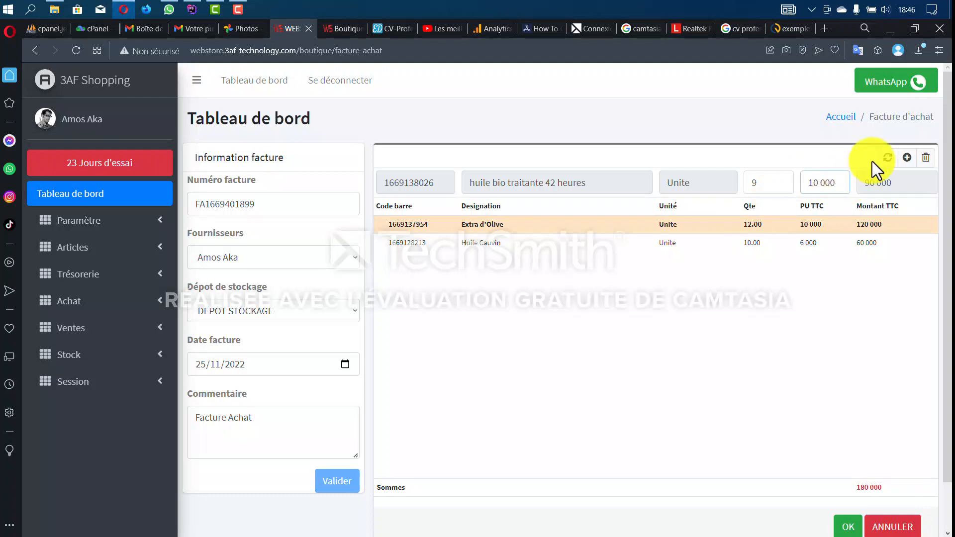
left_click(907, 157)
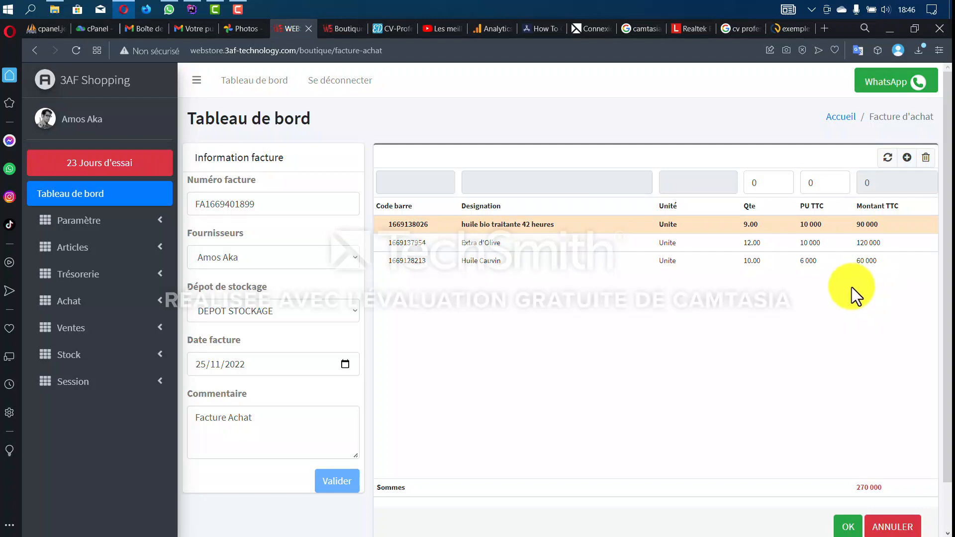
- Save the 270 000 purchase invoice and bring up its printable copy
scroll(783, 386, "down", 1)
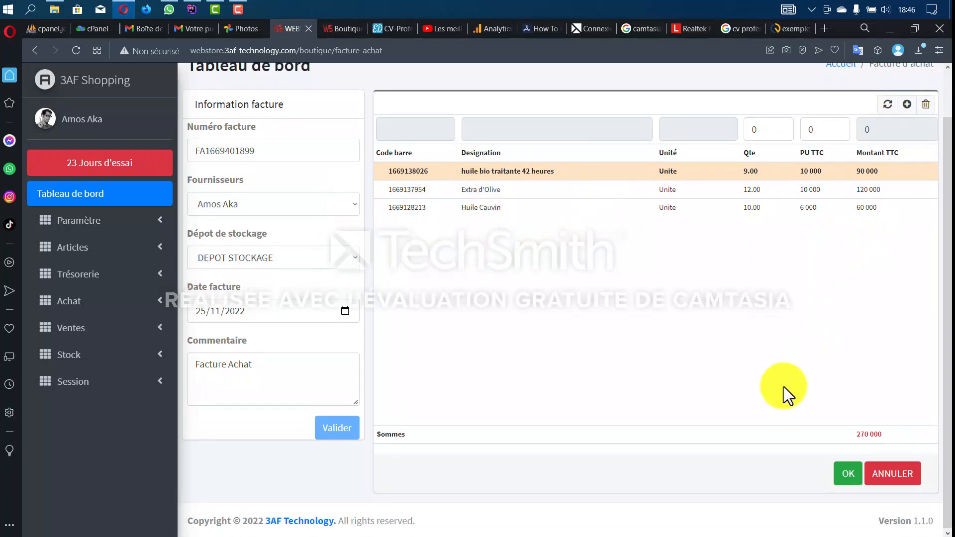
left_click_drag(905, 437, 840, 438)
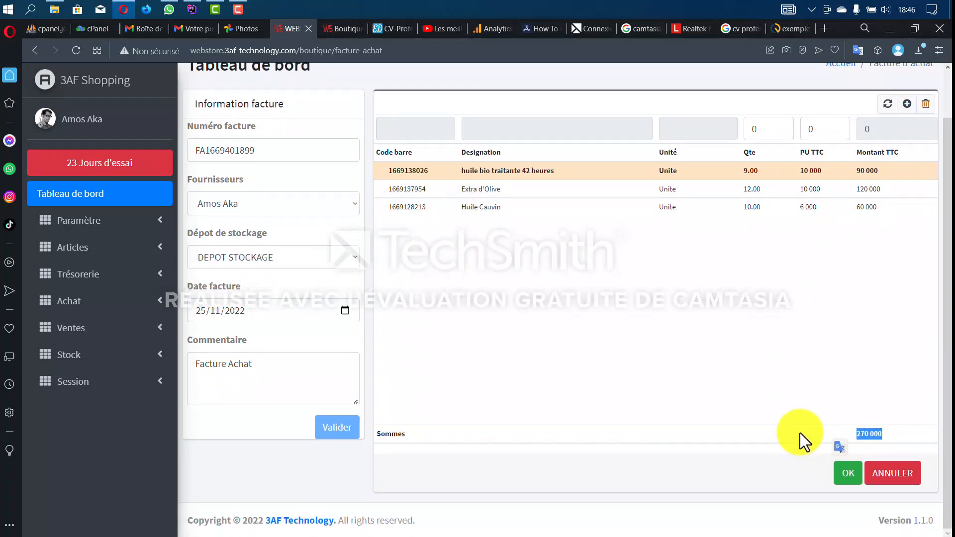
left_click(851, 479)
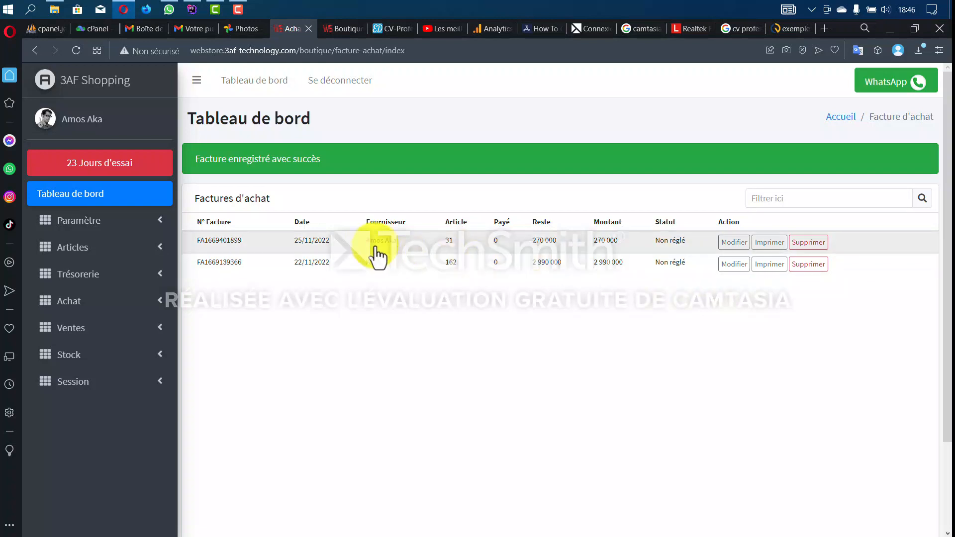
left_click(767, 244)
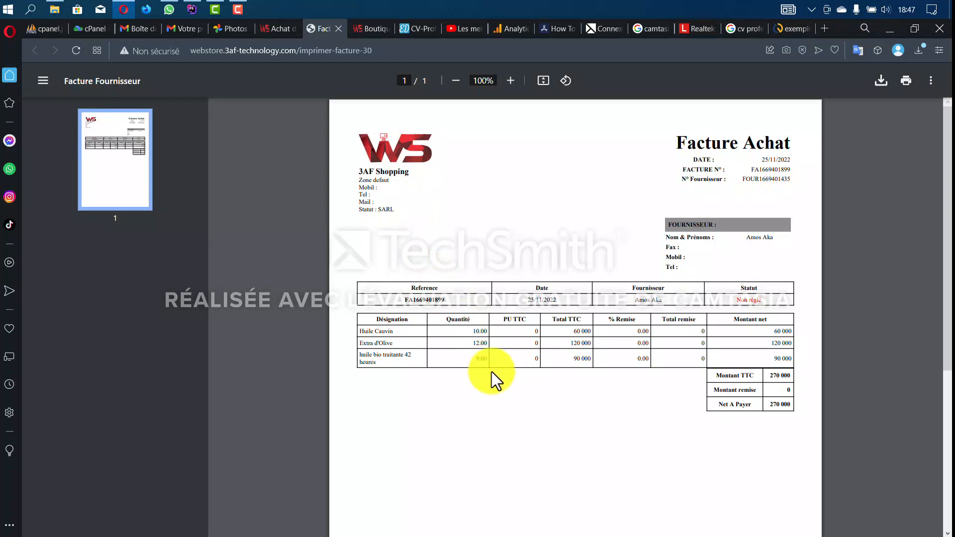
- Check the three oils and 270 000 total in the invoice PDF, then return to the Achat tab
scroll(422, 234, "down", 2)
scroll(407, 149, "up", 2)
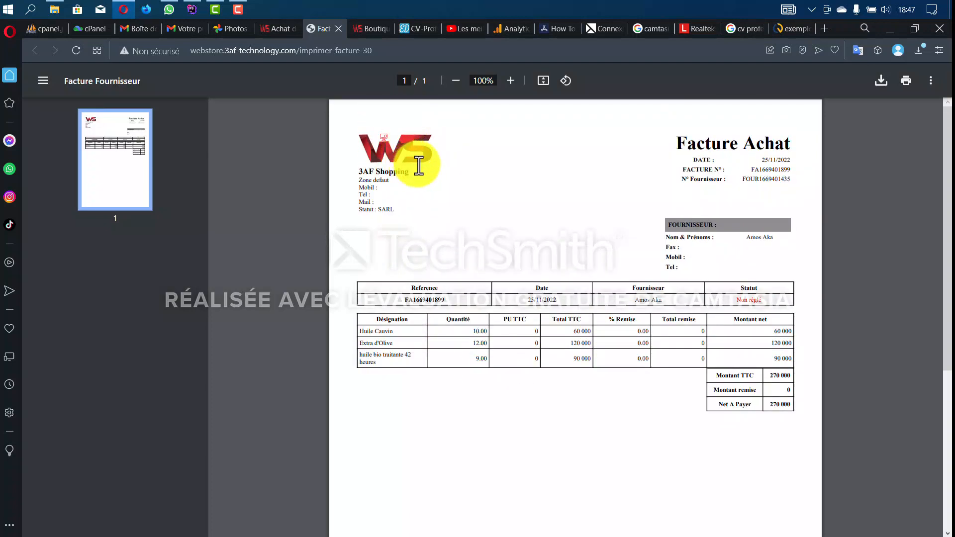
scroll(415, 246, "up", 3)
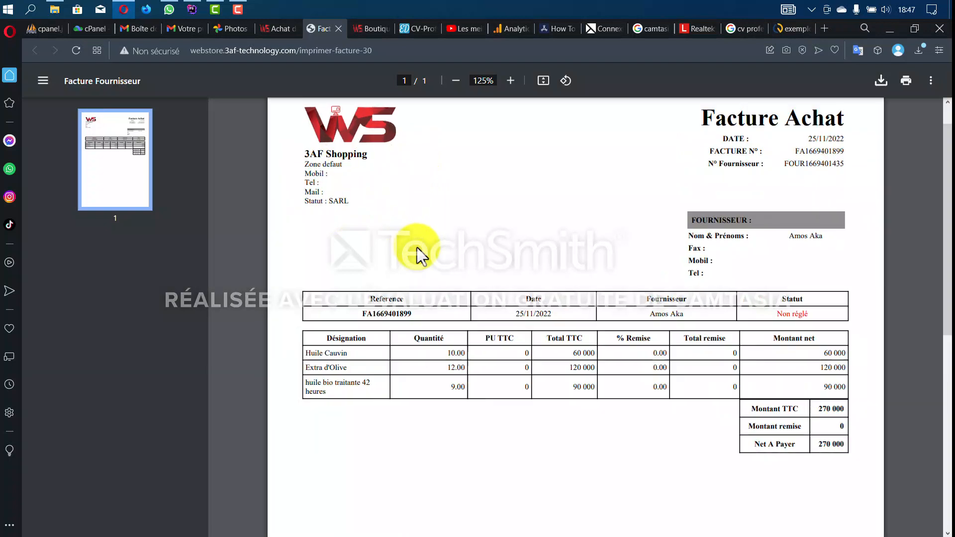
scroll(420, 274, "down", 3)
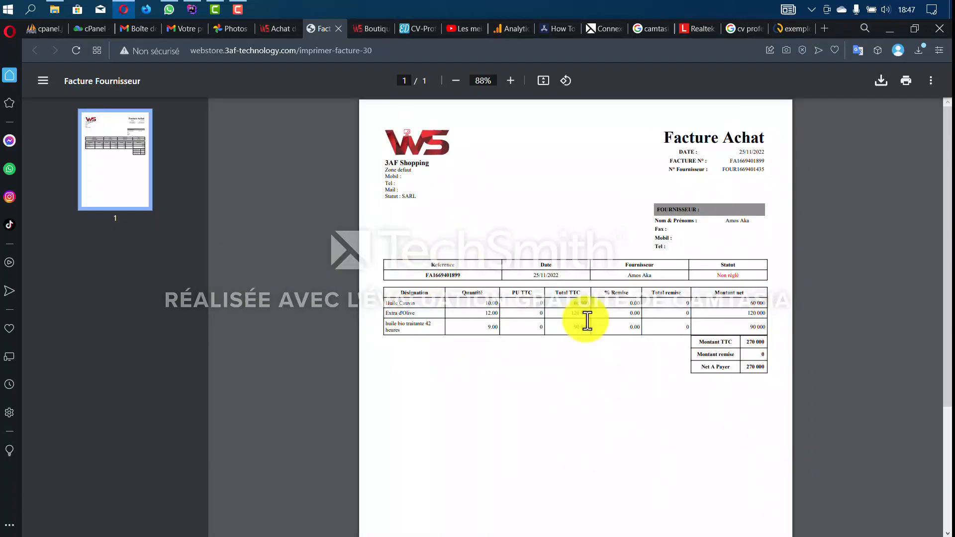
scroll(531, 315, "up", 2)
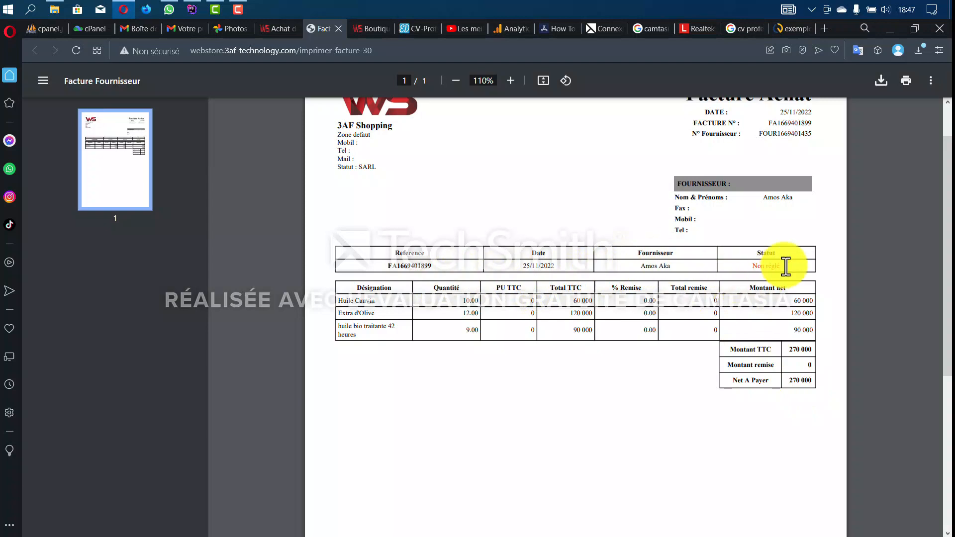
scroll(781, 276, "down", 3)
scroll(459, 127, "up", 5)
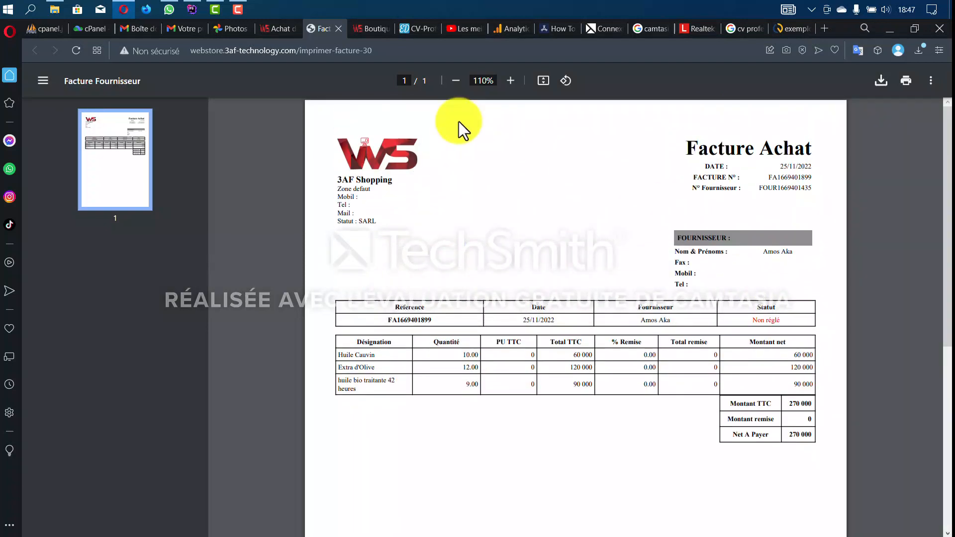
left_click(283, 29)
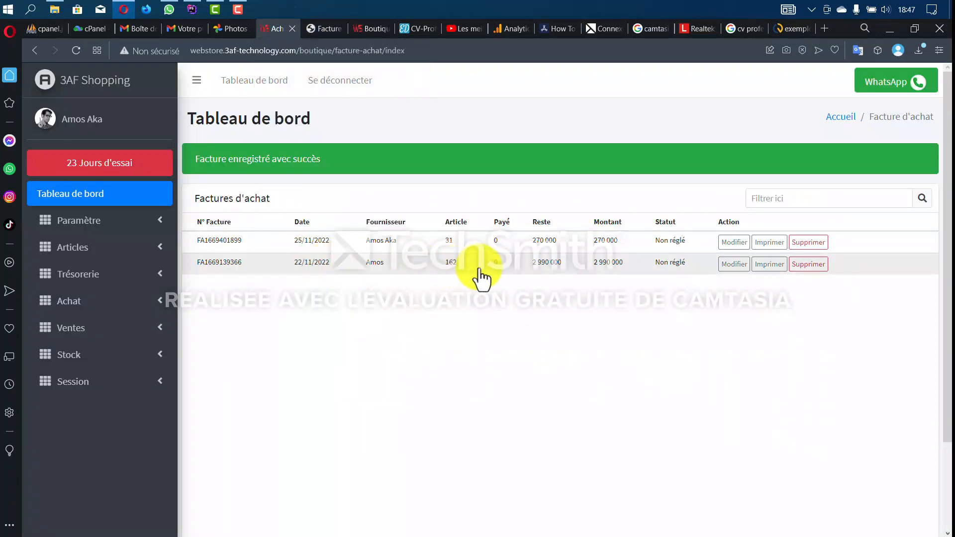
- Go to the supplier payments page under Achats and start a new payment form dated 25/11/2022
left_click(97, 304)
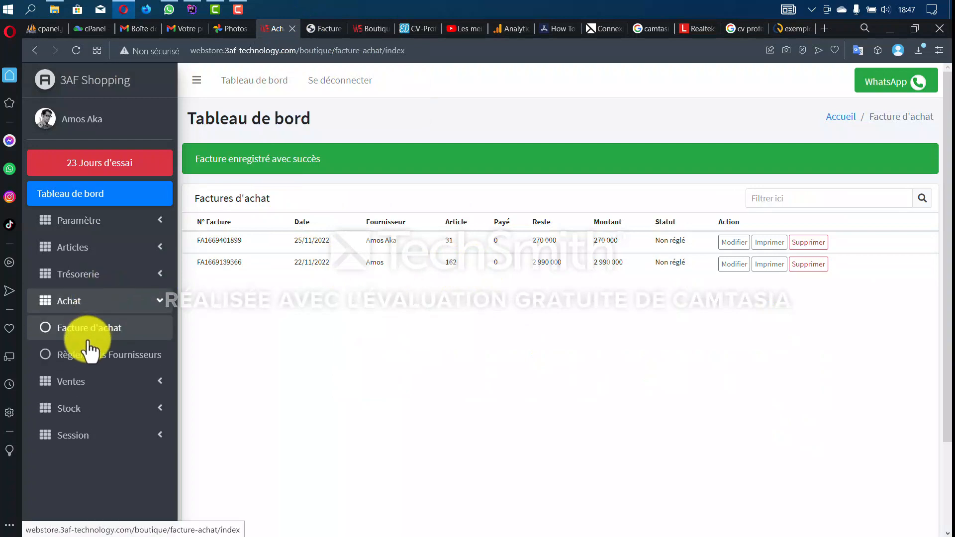
left_click(85, 355)
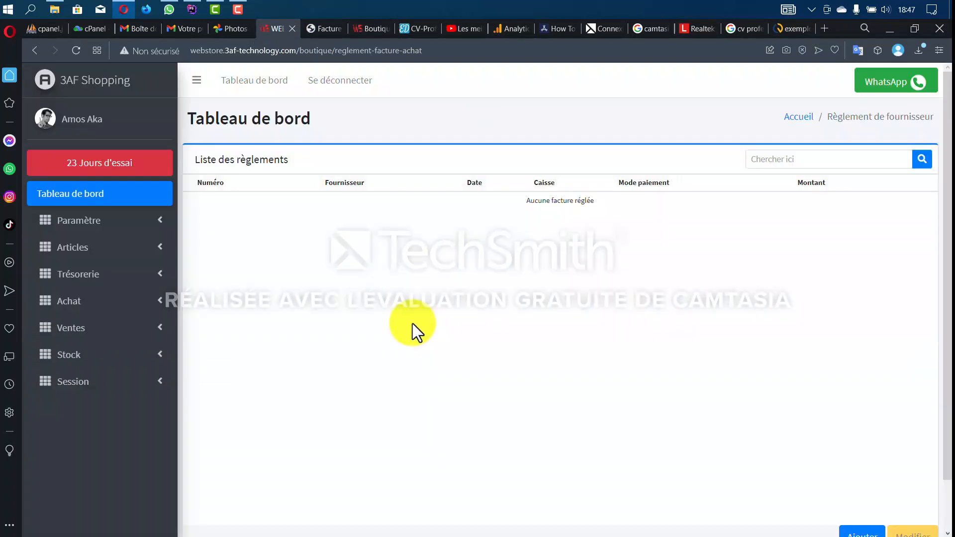
scroll(426, 321, "down", 1)
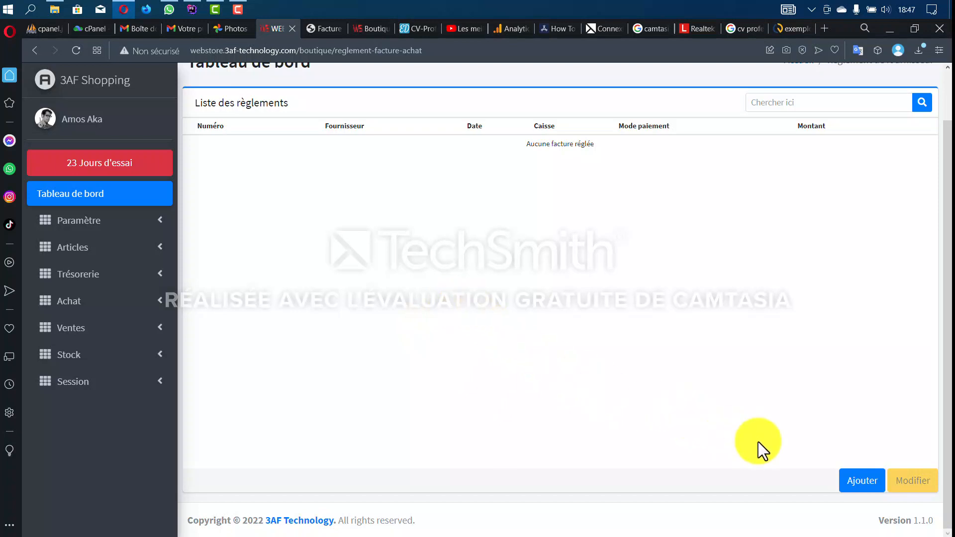
left_click(849, 483)
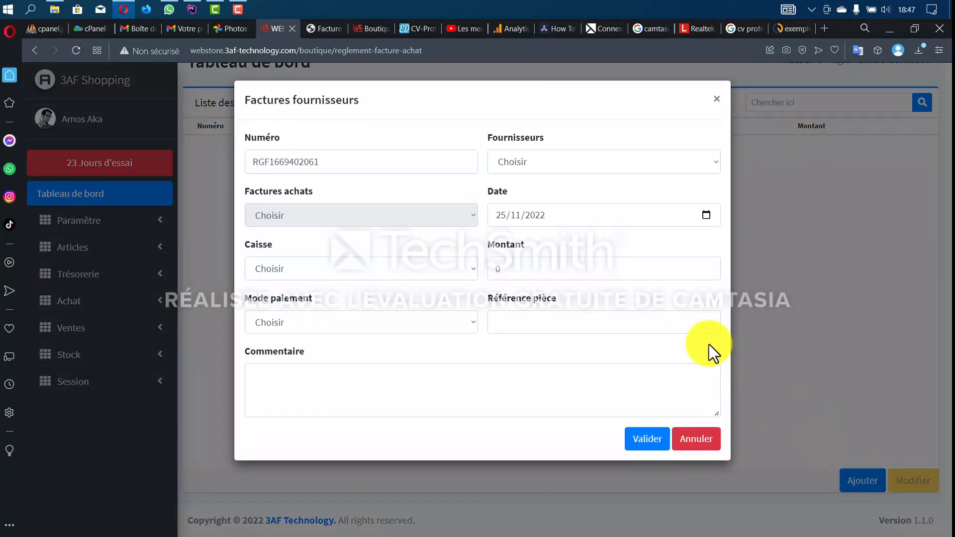
- Select the supplier and attach their 270 000 invoice to the payment dated 25/11/2022
left_click(553, 158)
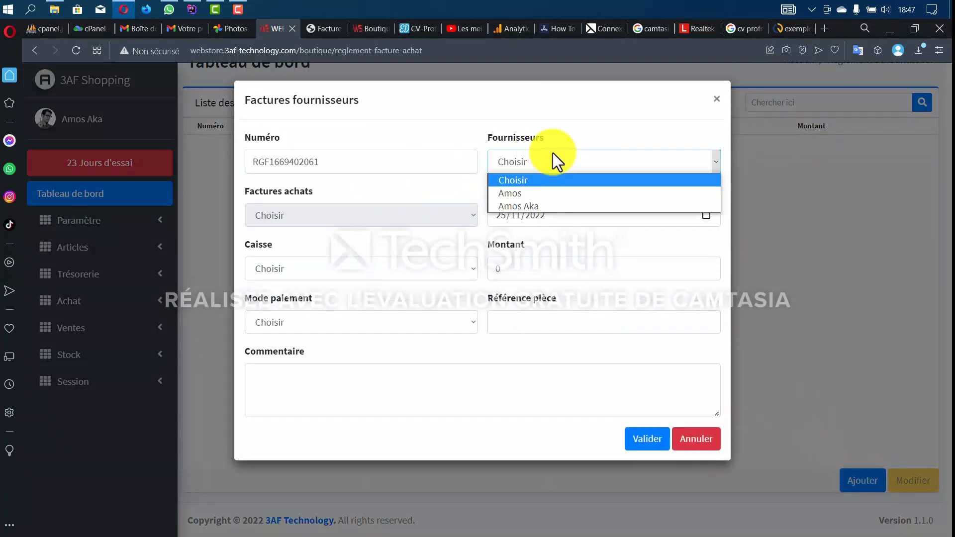
left_click(546, 205)
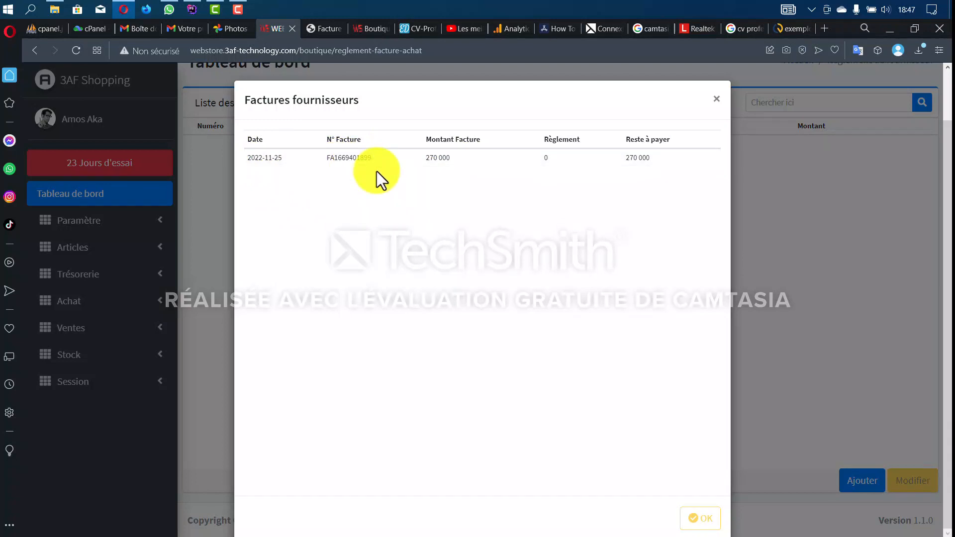
left_click(440, 162)
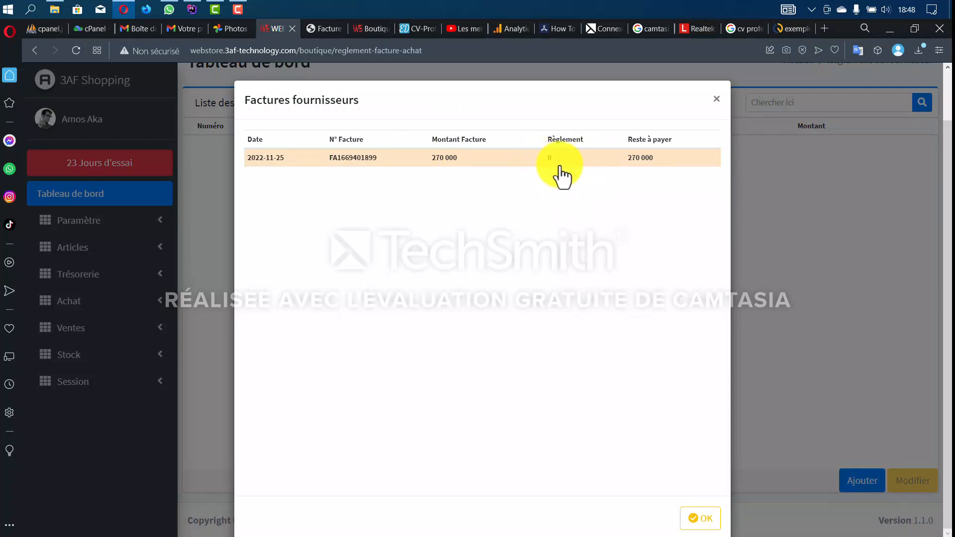
left_click(651, 172)
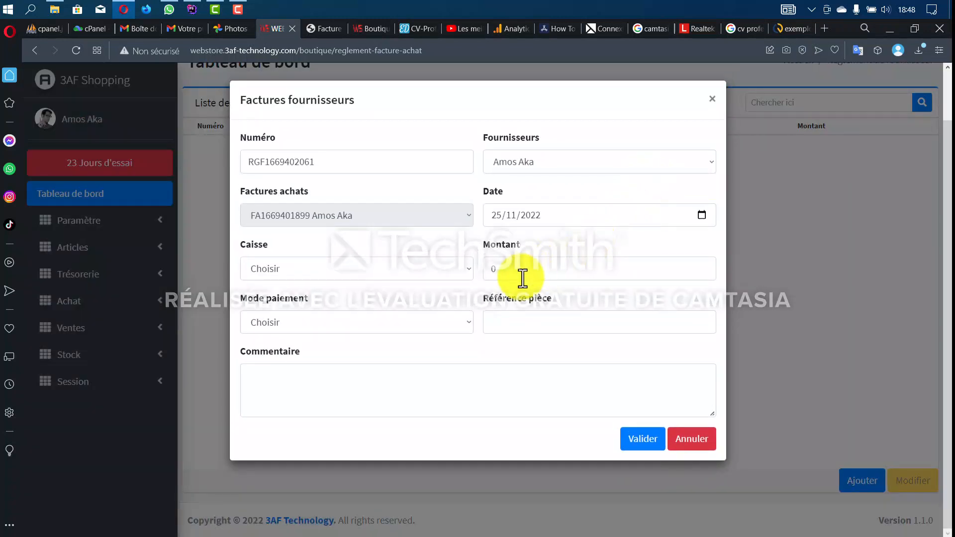
left_click(619, 217)
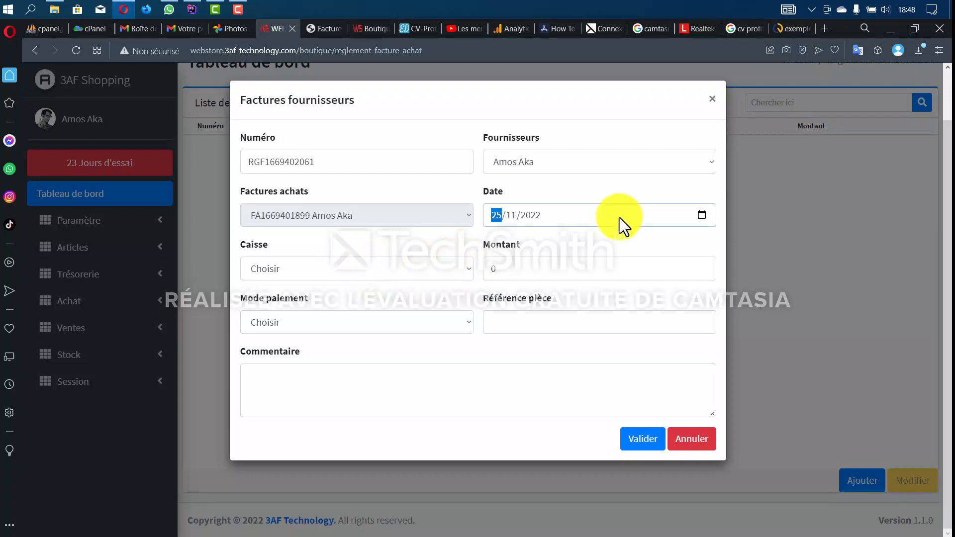
- Pay 200 000 in ESPECE from CAISSE BOUTIQUE and validate the supplier payment
left_click(412, 271)
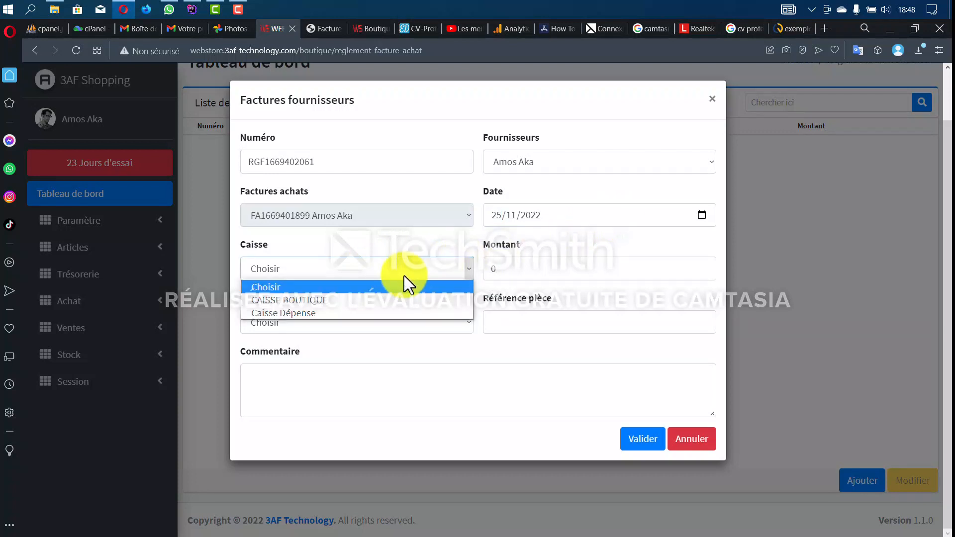
left_click(382, 299)
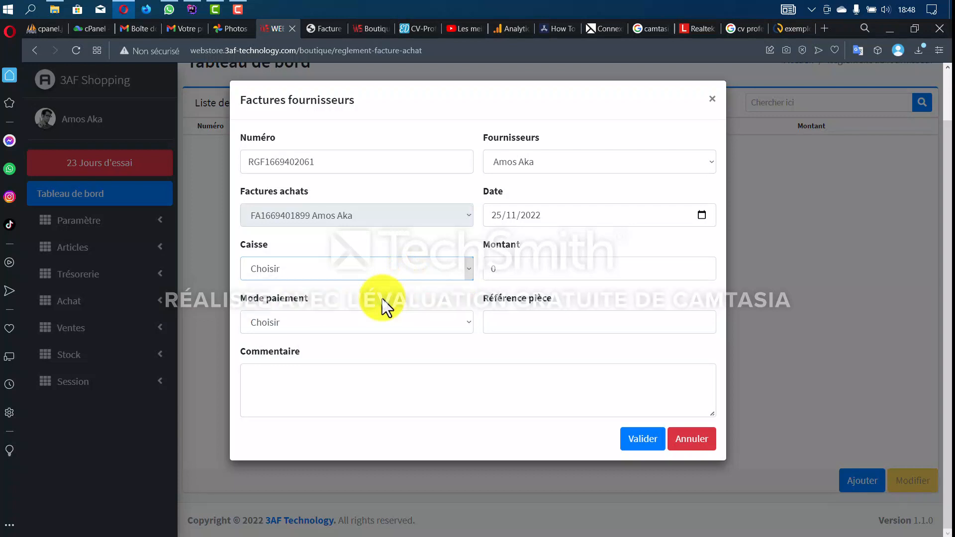
left_click(519, 271)
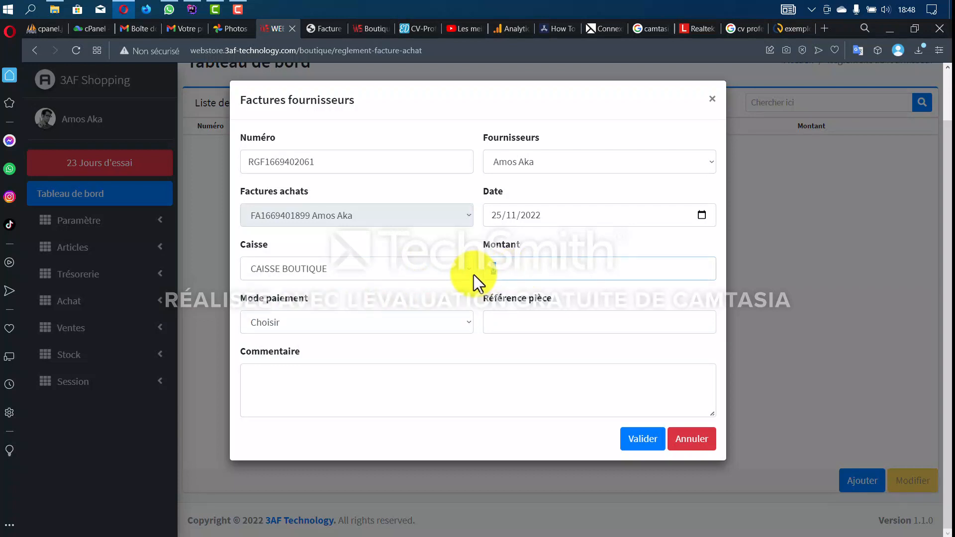
type("200 000")
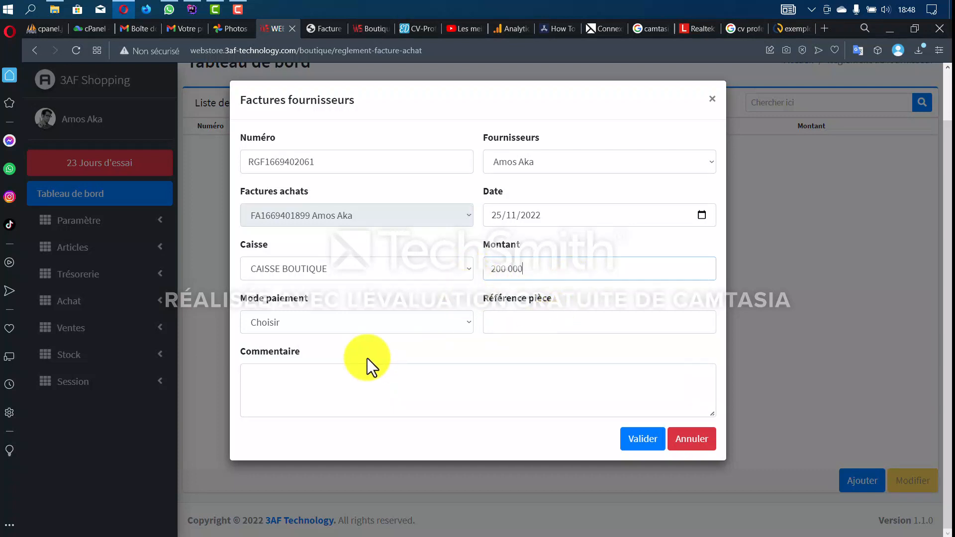
left_click(356, 325)
left_click(341, 353)
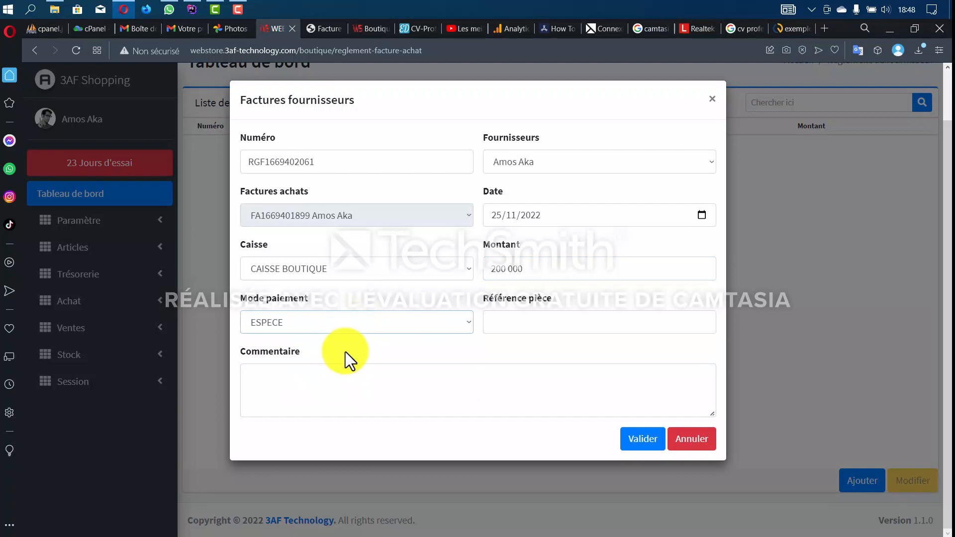
left_click(599, 326)
left_click(445, 398)
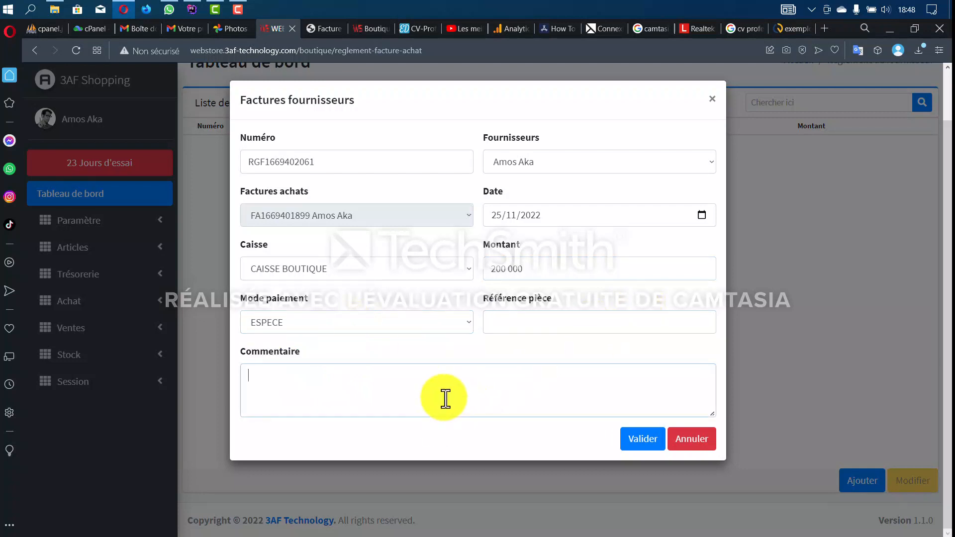
left_click(644, 440)
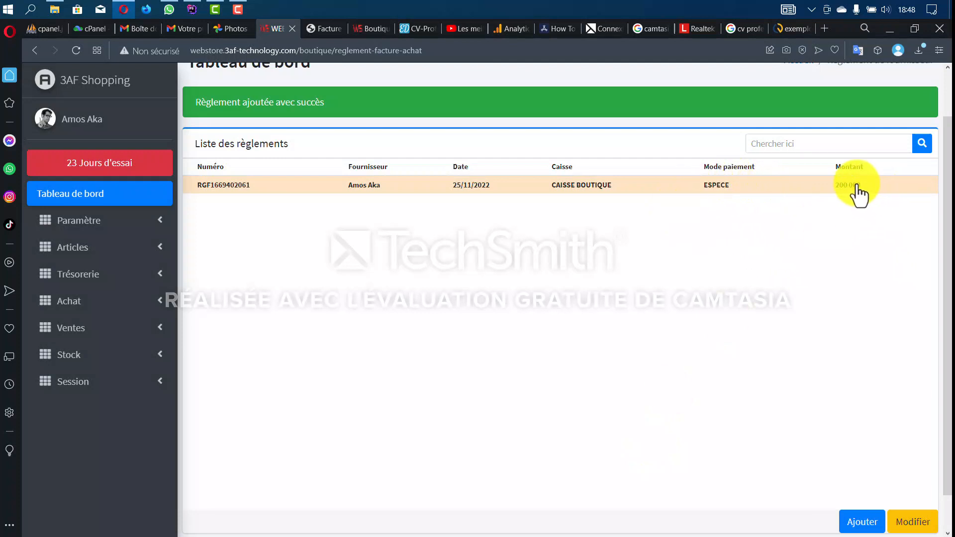
- Expand Ventes in the sidebar and go to the Facture de vente list
left_click(102, 331)
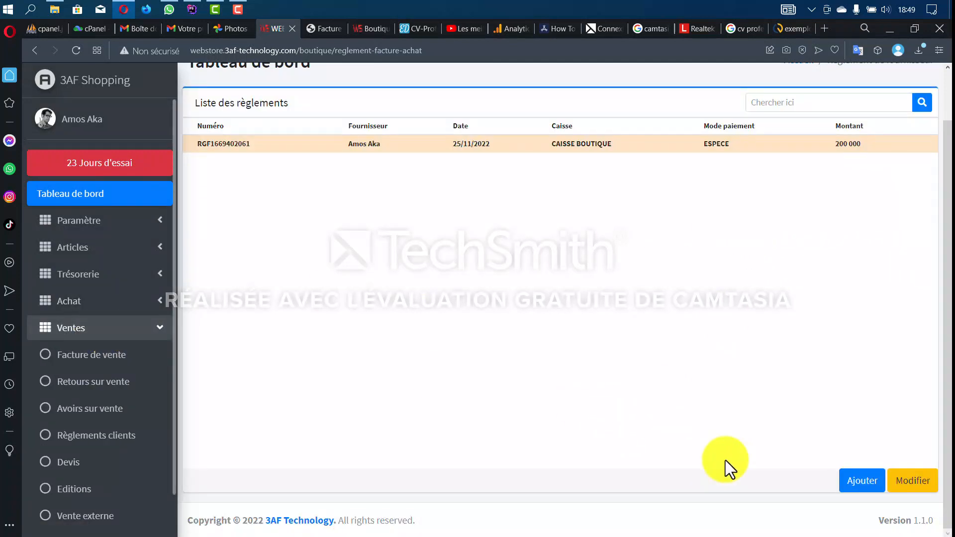
left_click(809, 536)
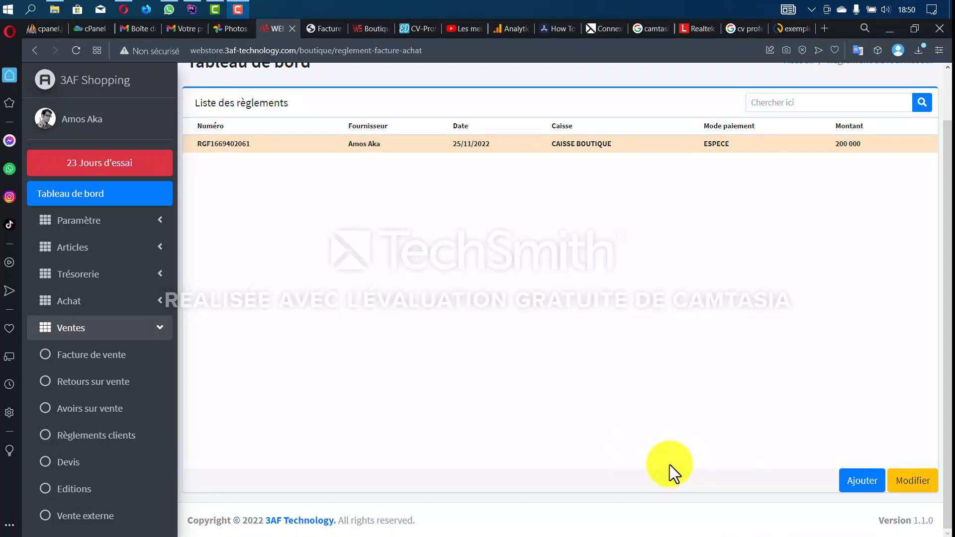
left_click(113, 365)
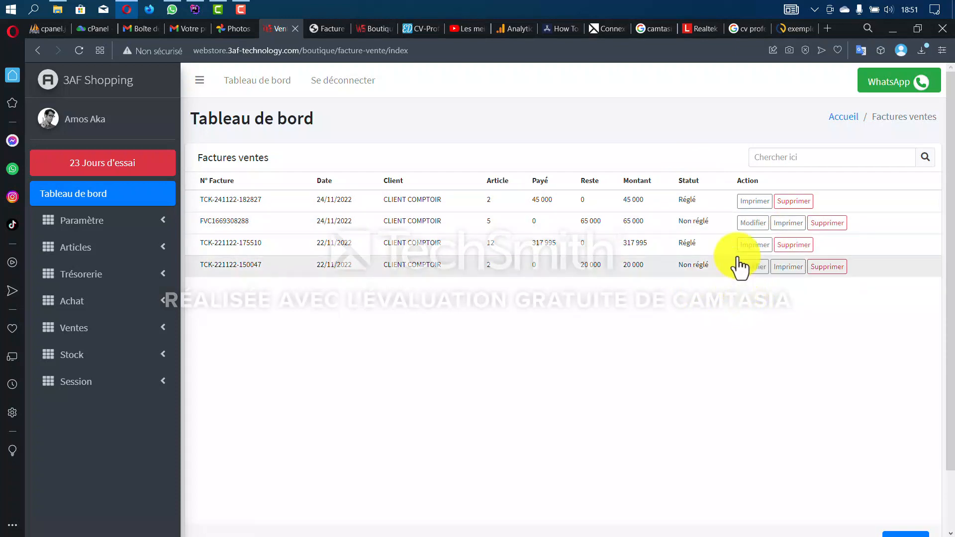
- Start a new sales invoice billed to CLIENT COMPTOIR
scroll(666, 343, "down", 2)
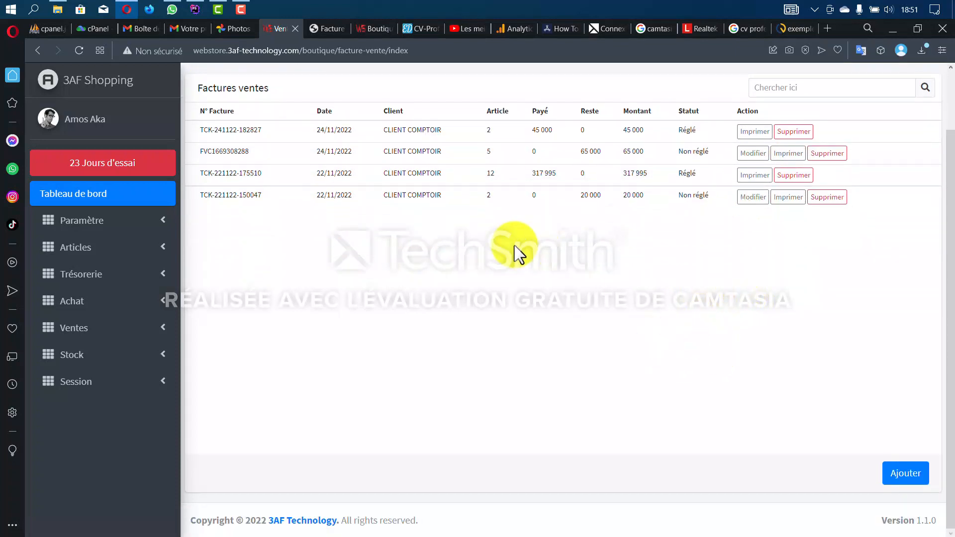
scroll(516, 249, "up", 2)
scroll(647, 318, "down", 2)
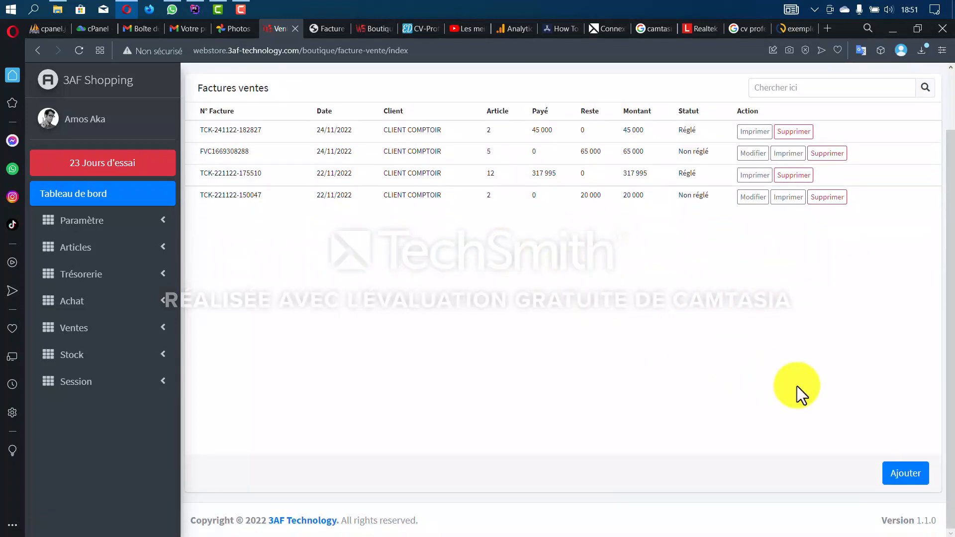
left_click(906, 474)
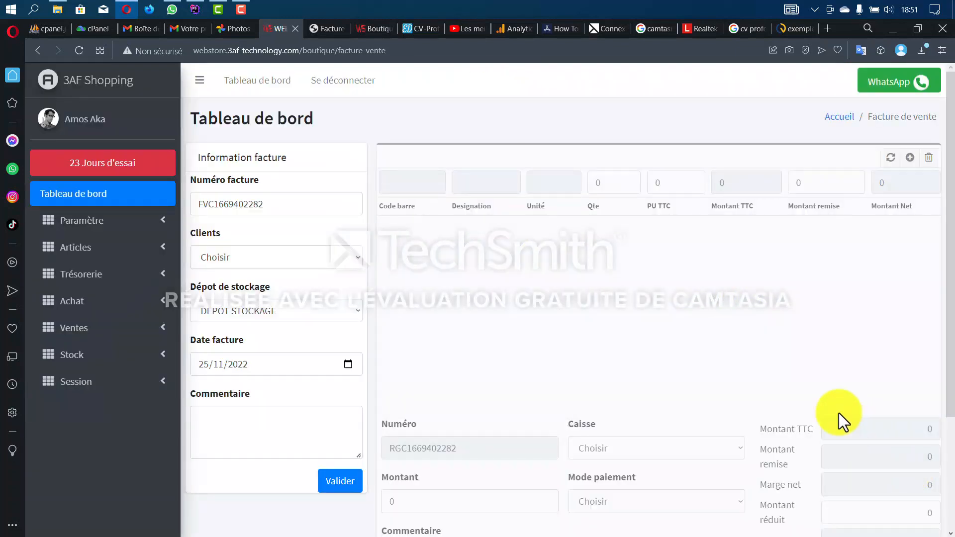
scroll(592, 345, "down", 3)
scroll(590, 348, "up", 3)
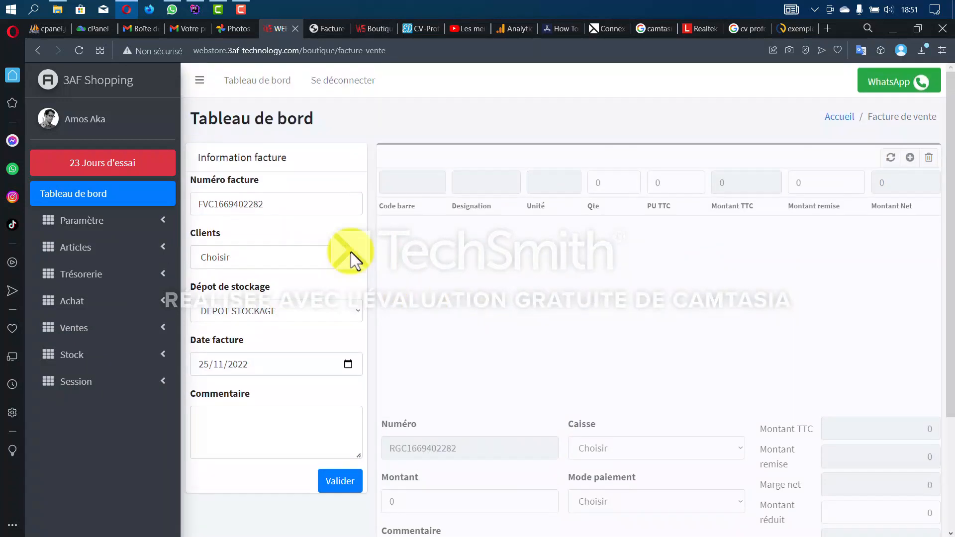
left_click(285, 258)
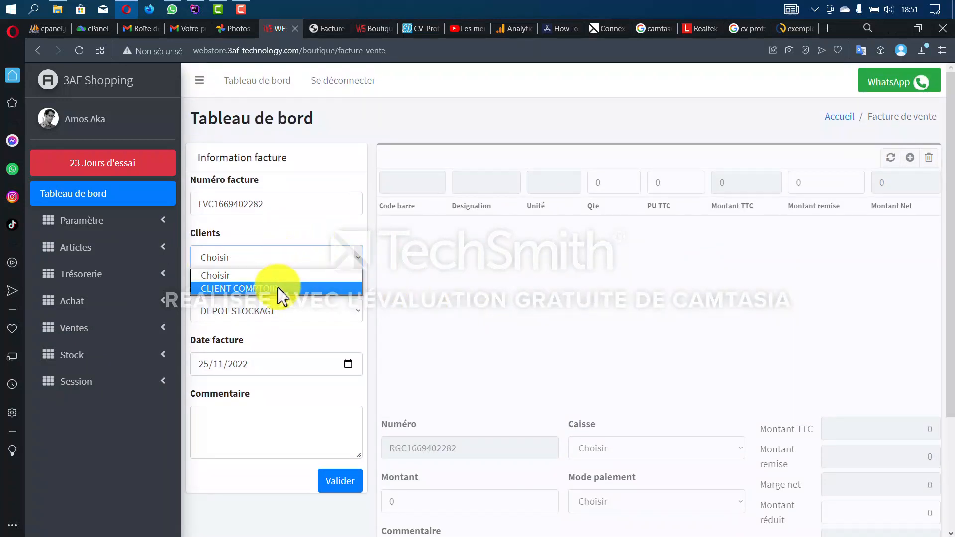
left_click(278, 287)
- Set the depot to DEPOT STOCKAGE, validate the invoice header and bring up the article picker
scroll(278, 279, "down", 1)
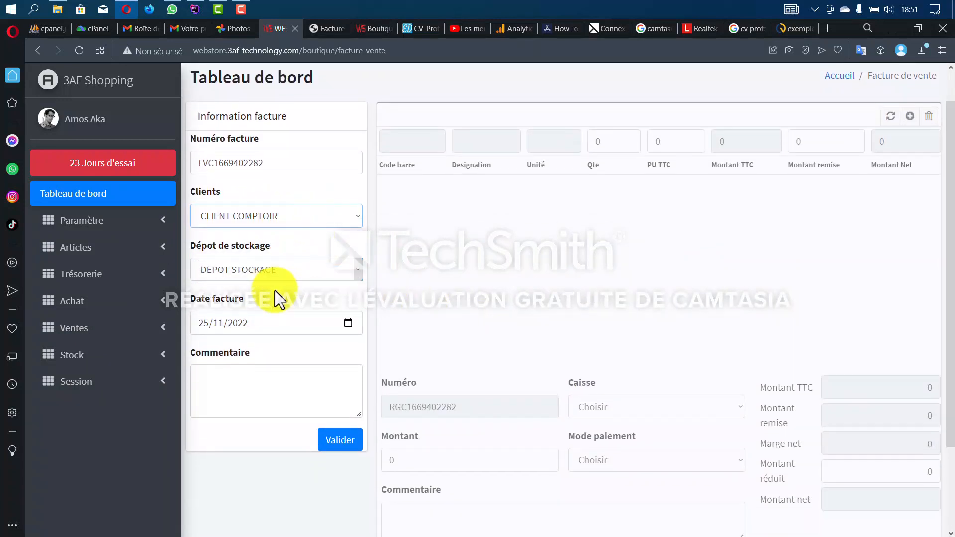
scroll(276, 239, "down", 2)
left_click(356, 186)
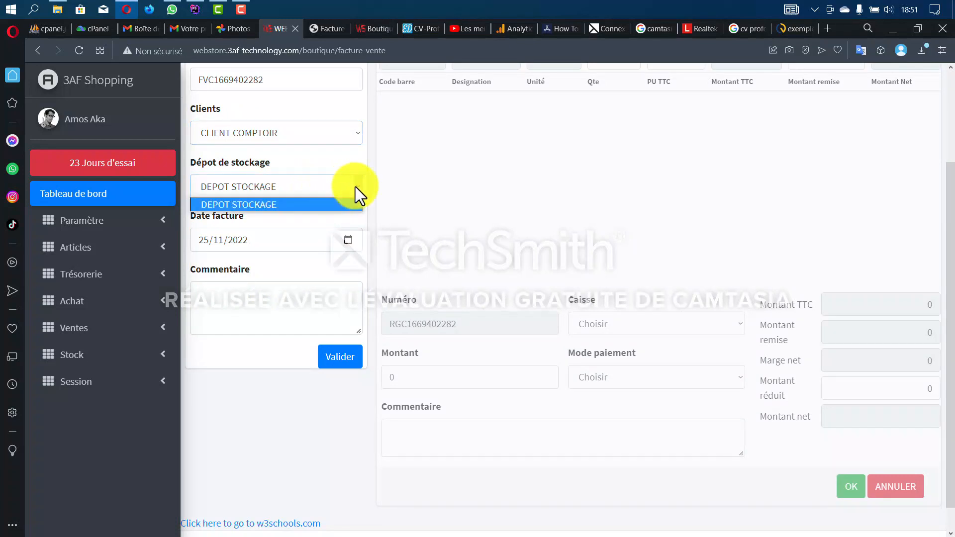
left_click(343, 205)
left_click(287, 322)
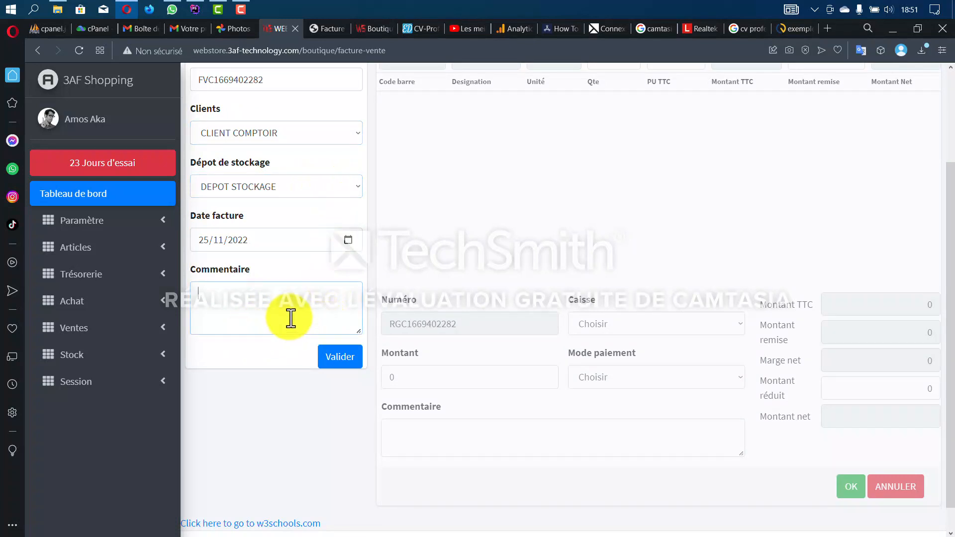
left_click(334, 358)
scroll(712, 330, "up", 1)
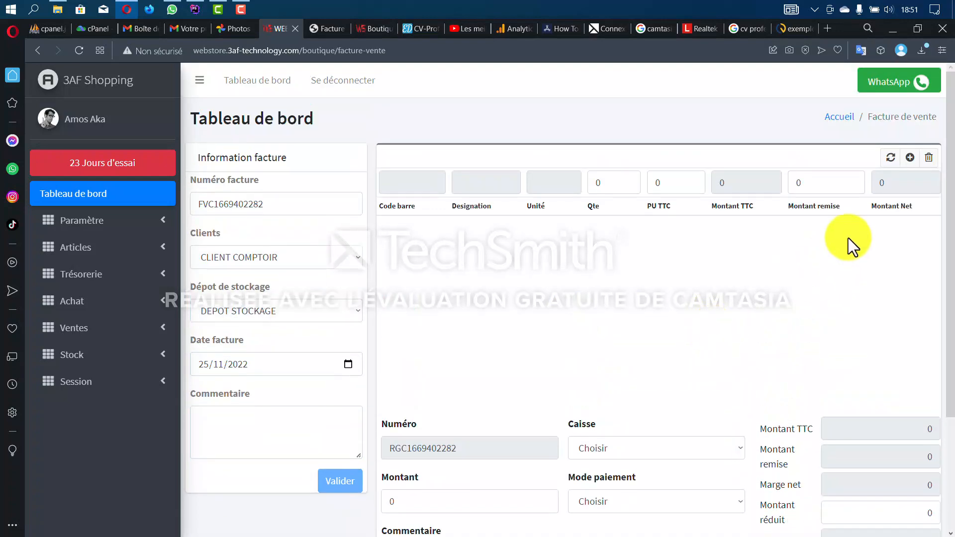
left_click(889, 157)
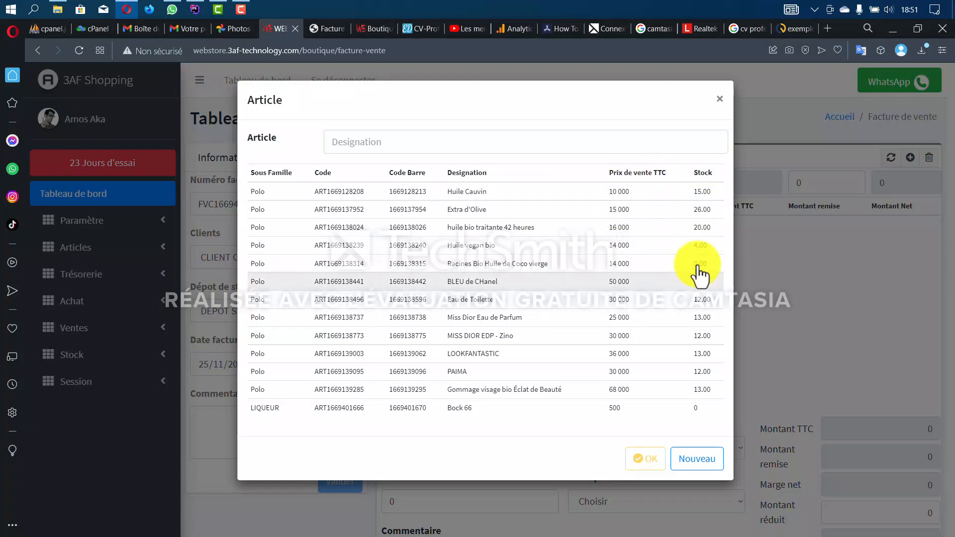
- Add Huile Cauvin ×5 with a 1 000 discount and Extra d'Olive ×3, giving a 94 000 net total
left_click(589, 198)
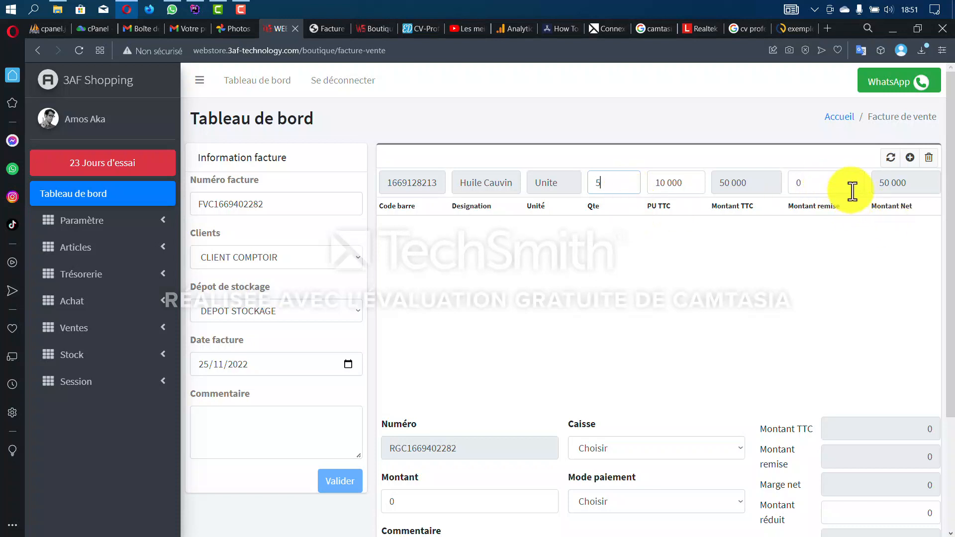
left_click(814, 185)
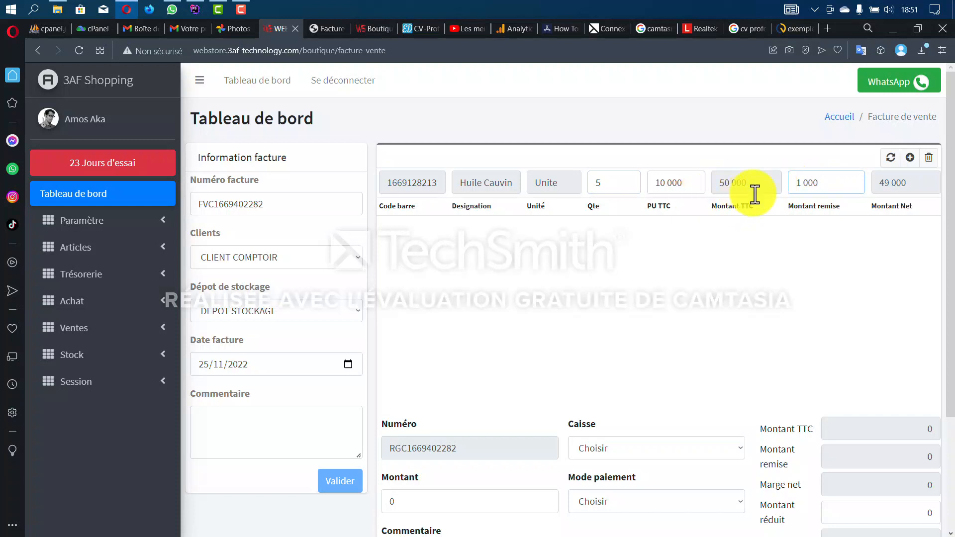
left_click_drag(925, 191, 881, 192)
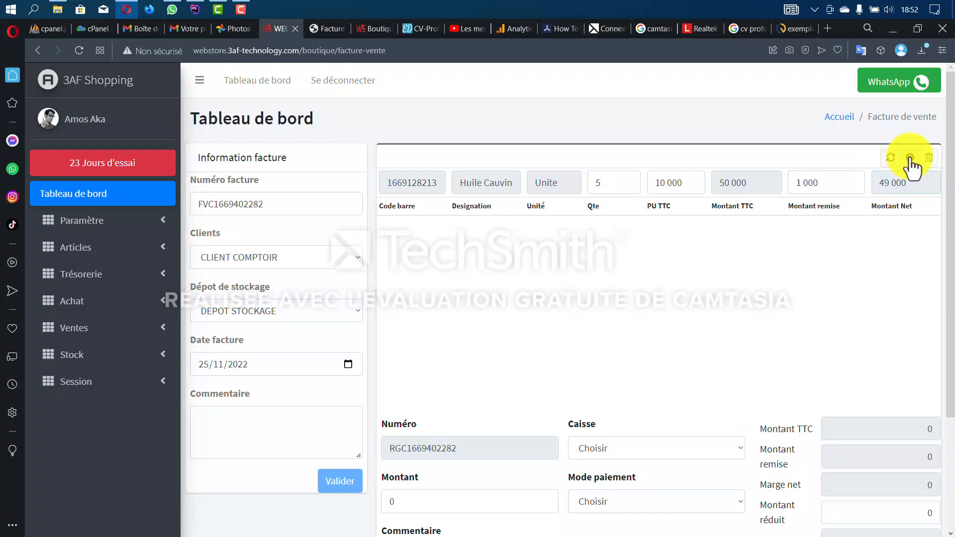
left_click(890, 159)
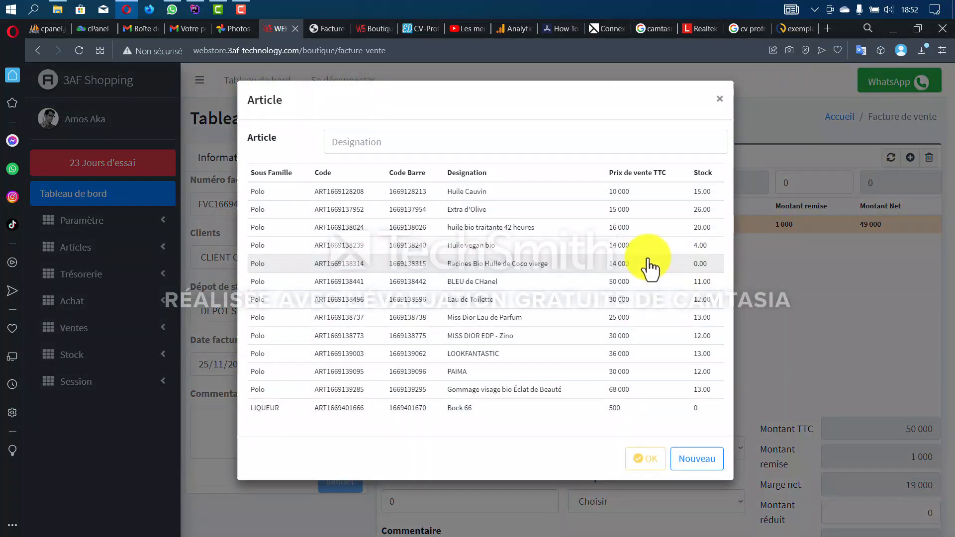
left_click(646, 212)
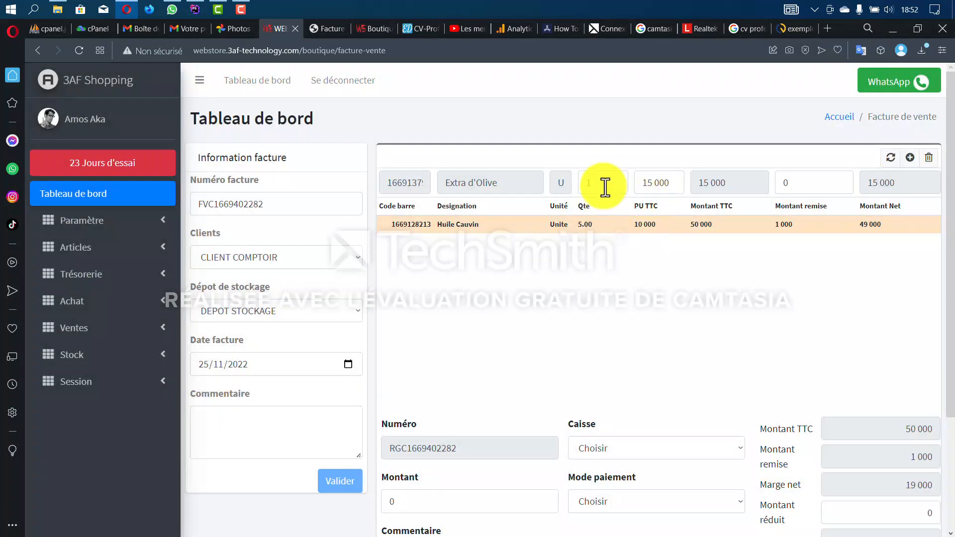
left_click_drag(605, 188, 581, 188)
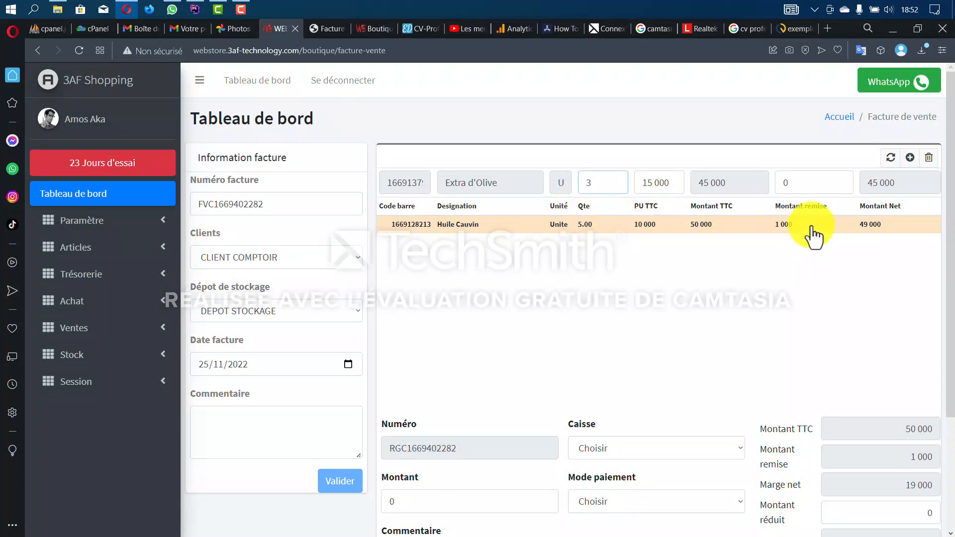
left_click(909, 159)
scroll(731, 323, "down", 3)
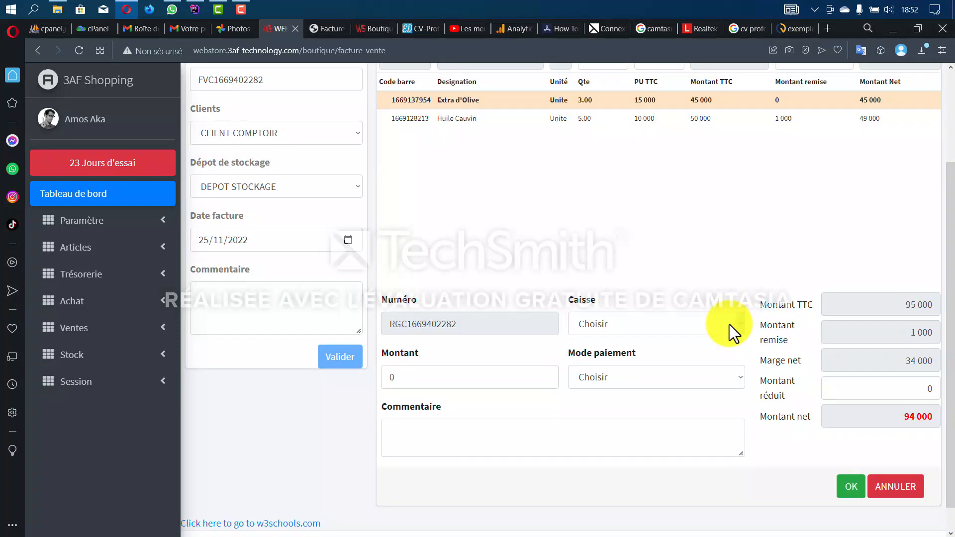
- Pay 90 000 in ESPECE into CAISSE BOUTIQUE and save the invoice, leaving 4 000 due
left_click(637, 321)
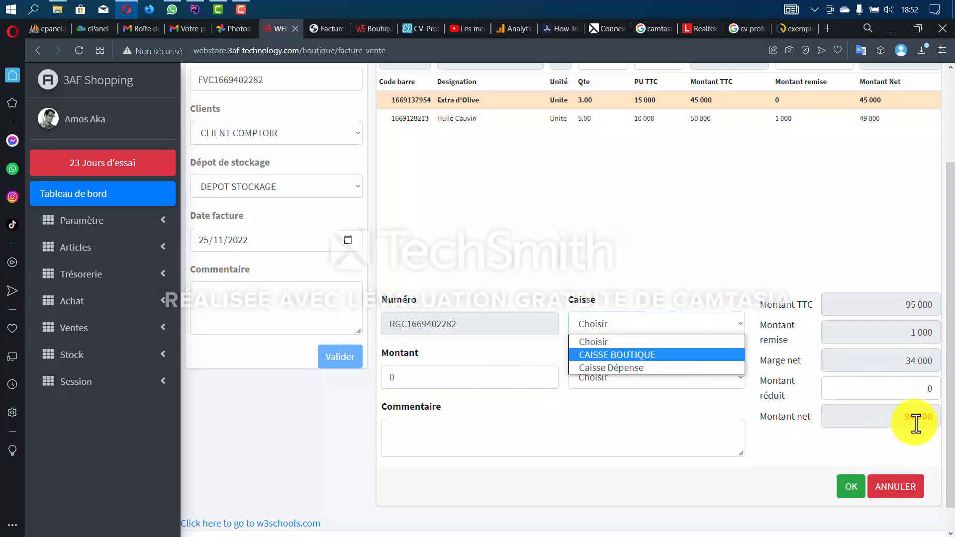
left_click(643, 357)
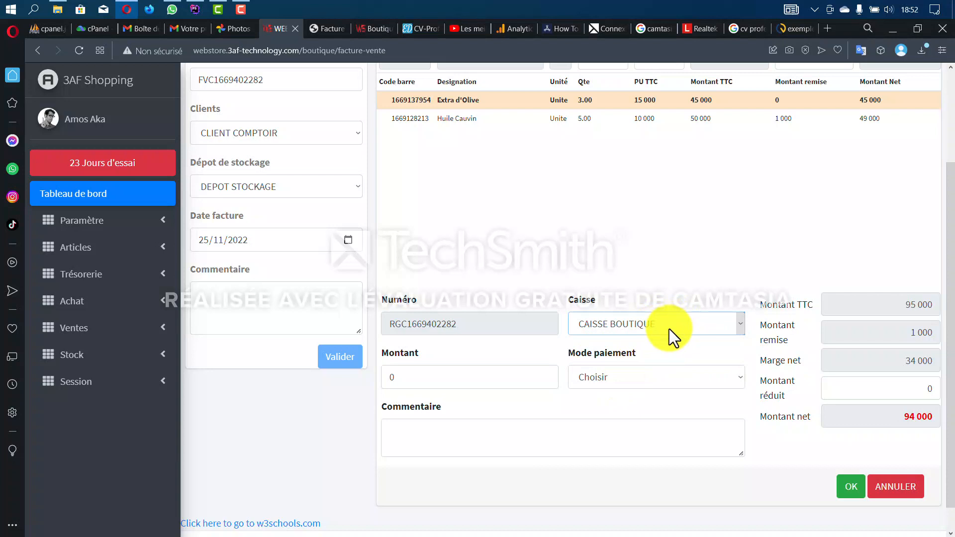
left_click(651, 381)
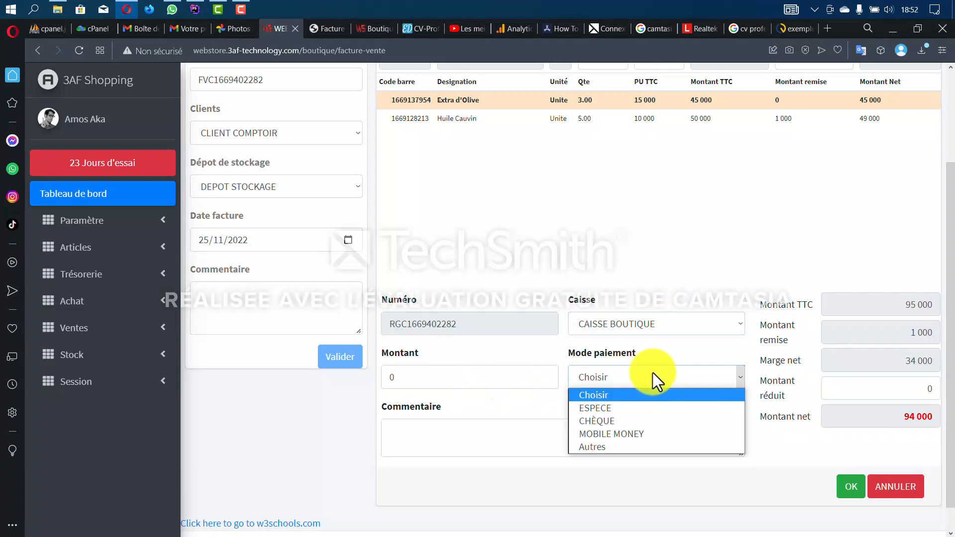
left_click(619, 408)
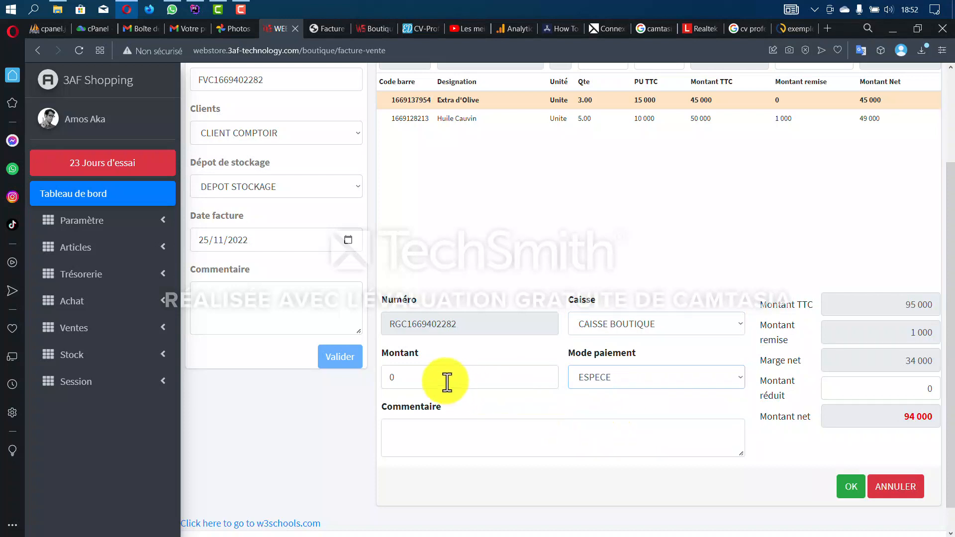
left_click_drag(443, 380, 375, 385)
type("90 000")
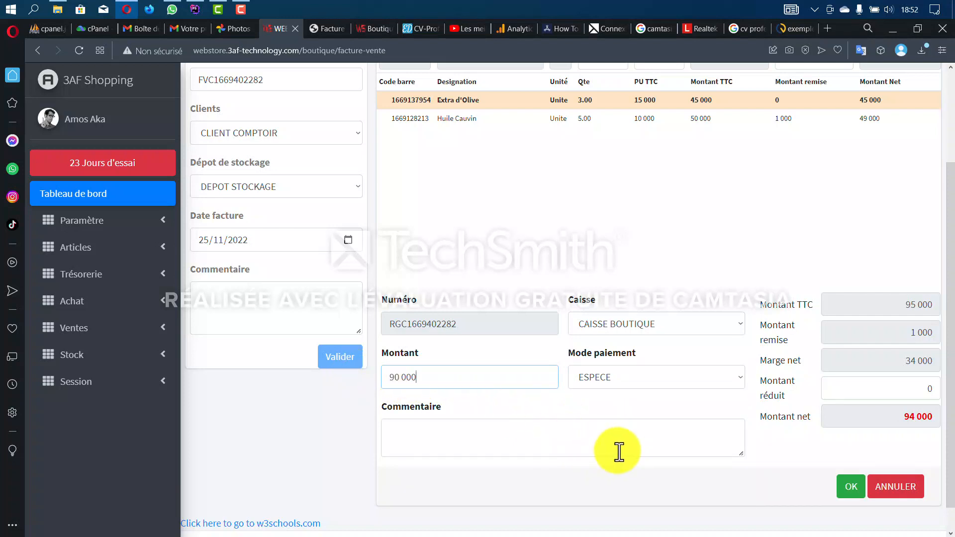
left_click(580, 447)
scroll(767, 458, "up", 1)
scroll(763, 451, "up", 2)
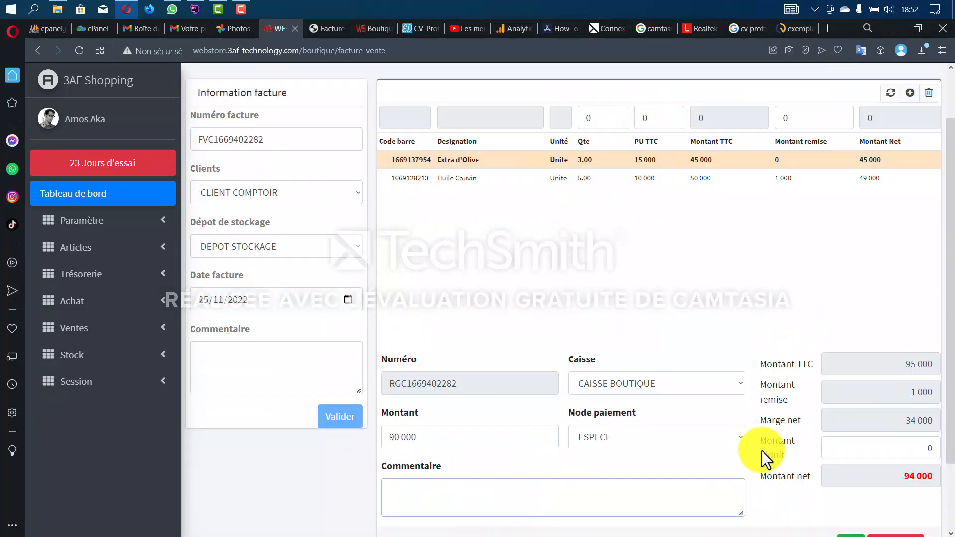
scroll(766, 452, "down", 3)
left_click(852, 459)
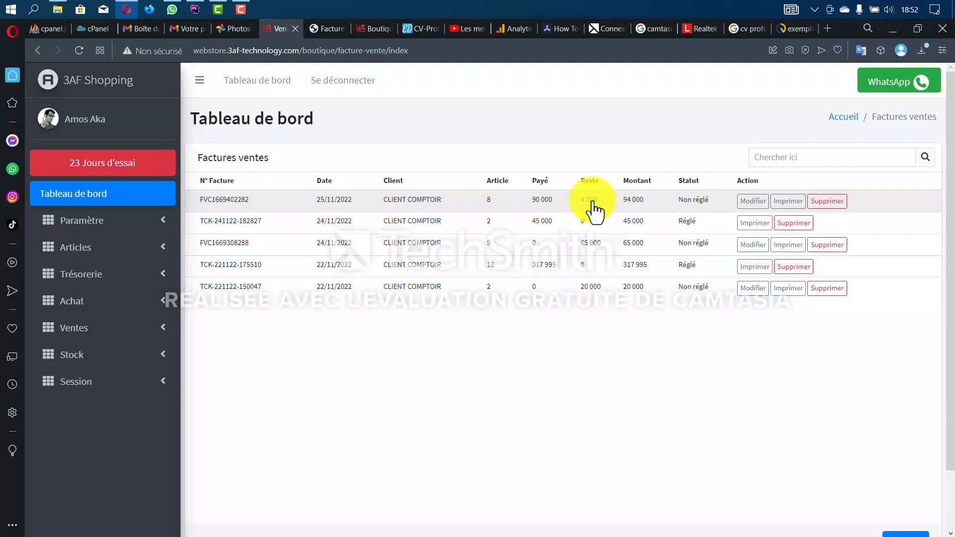
- Expand Paramètre and read CLIENT COMPTOIR's -64 000 balance in the Clients tab
left_click(109, 222)
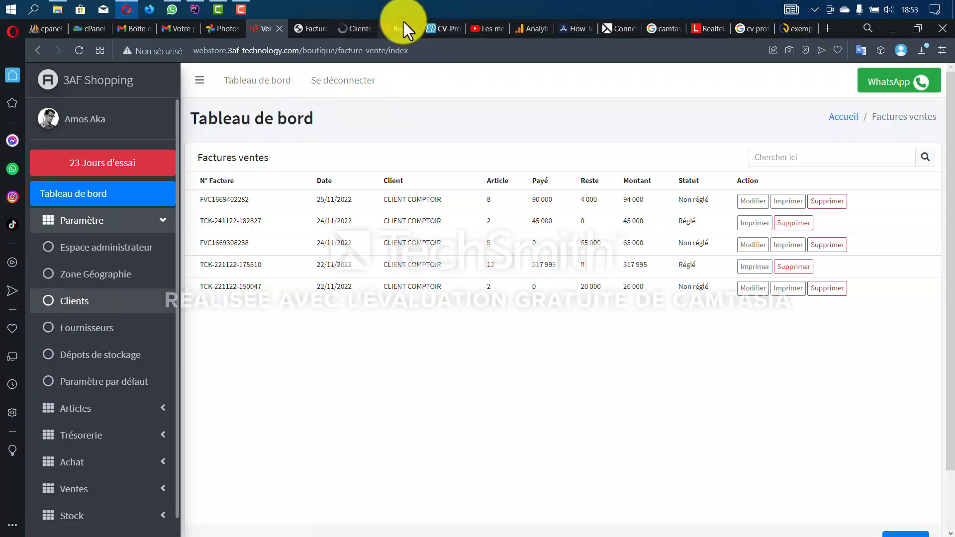
left_click(354, 28)
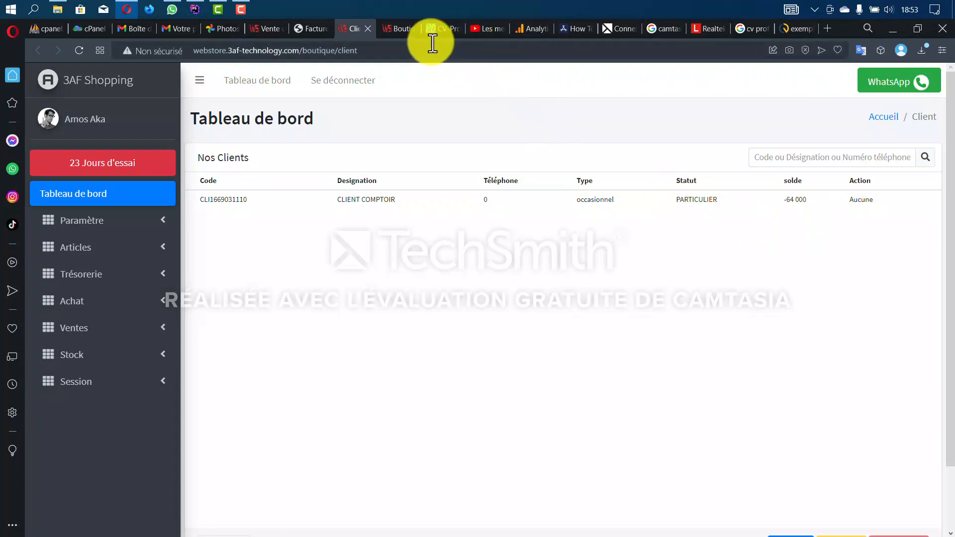
left_click(395, 31)
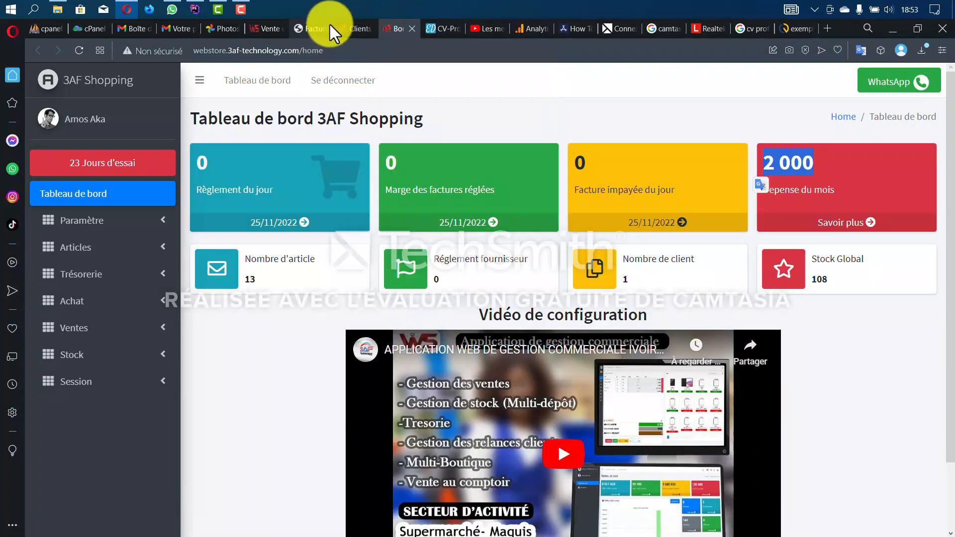
left_click(342, 30)
- From the Vente tab, collapse Paramètre, expand Ventes and go to Retours sur vente
left_click(264, 30)
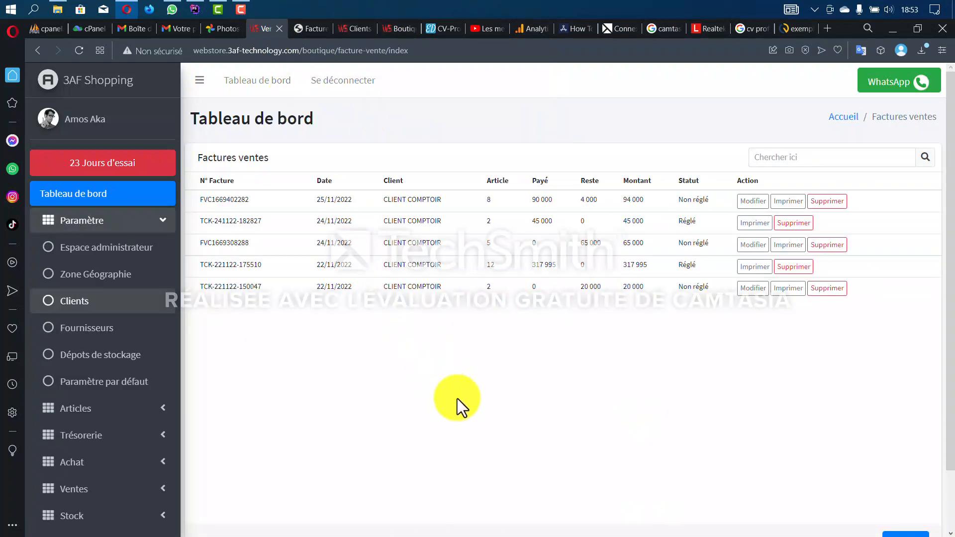
scroll(119, 376, "down", 1)
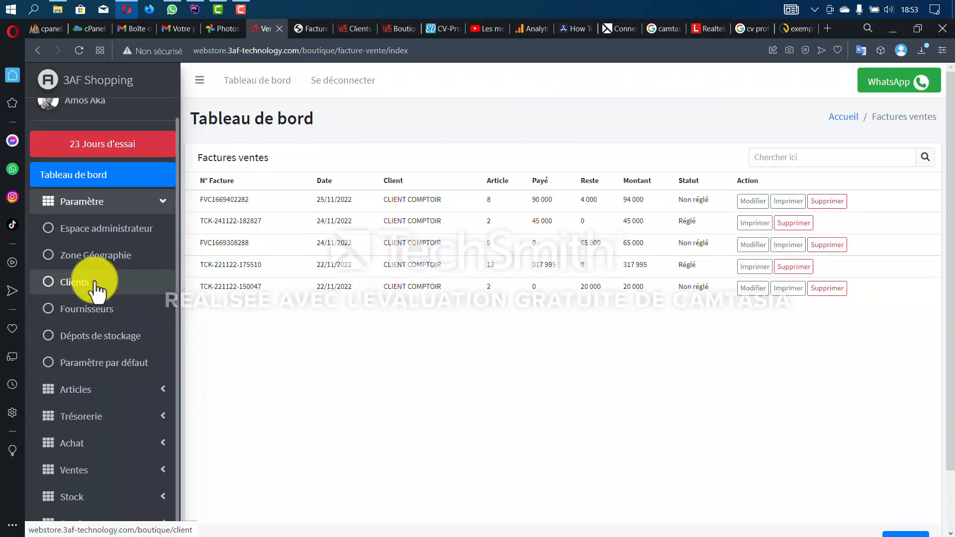
scroll(106, 348, "down", 2)
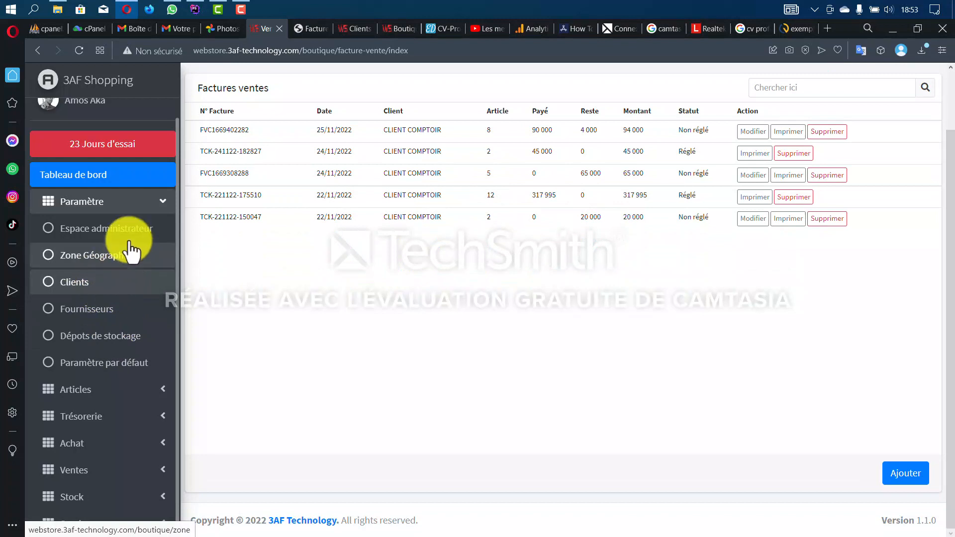
left_click(132, 202)
left_click(121, 331)
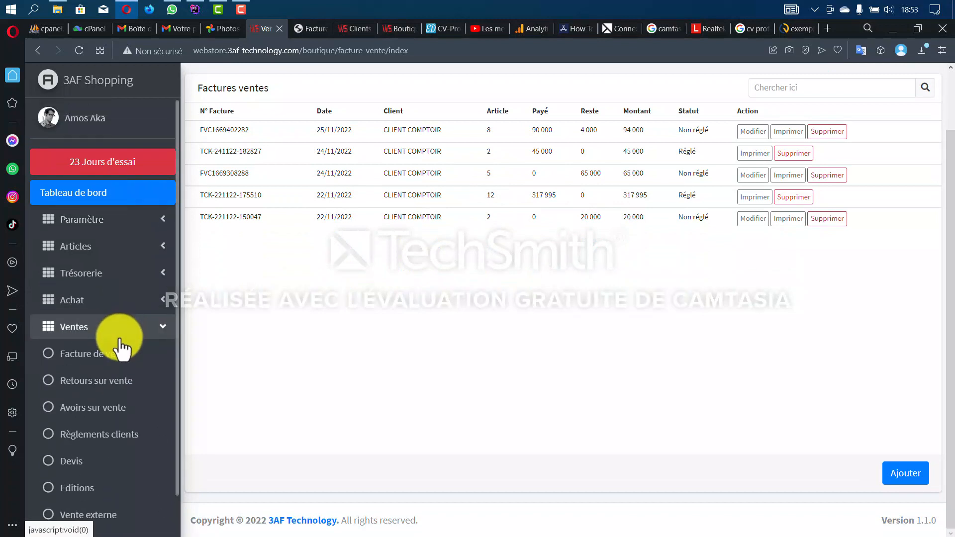
scroll(122, 348, "down", 2)
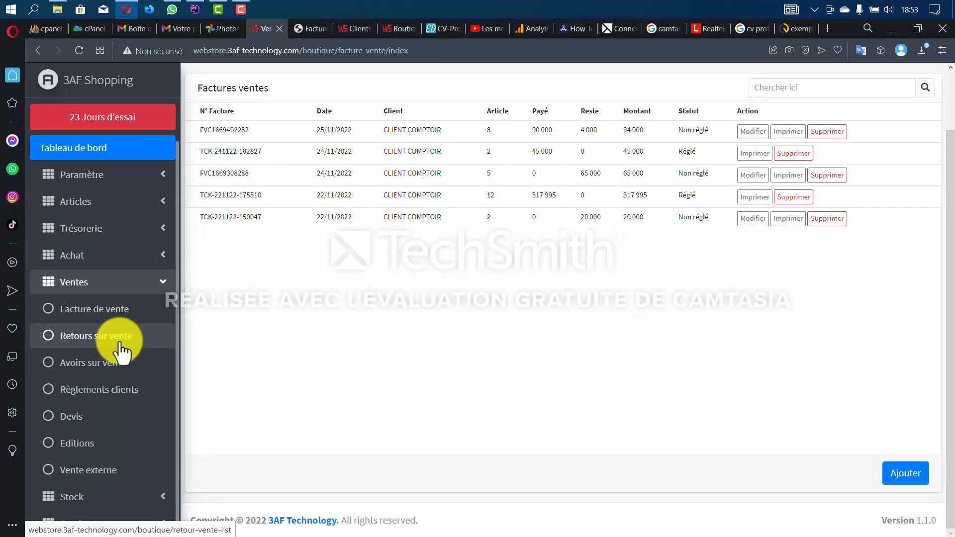
left_click(120, 348)
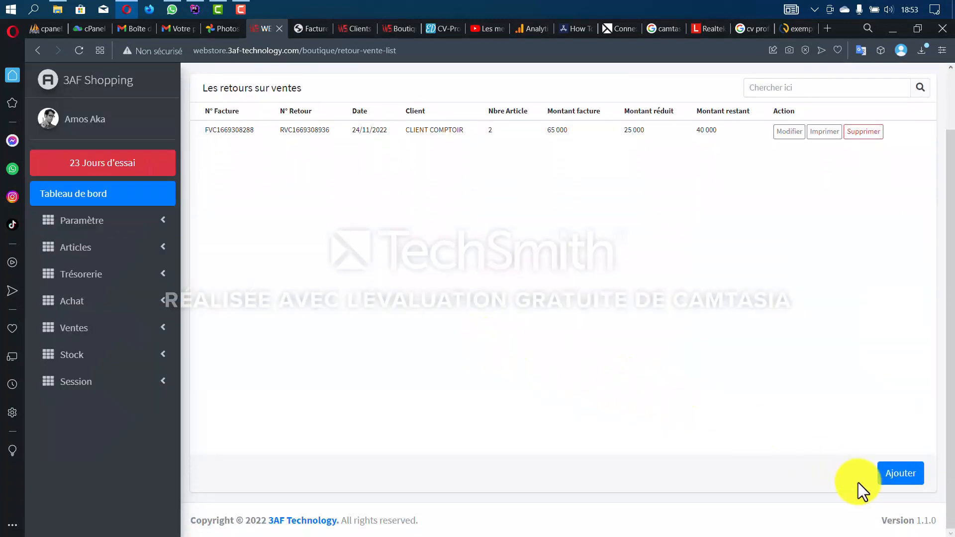
left_click(895, 479)
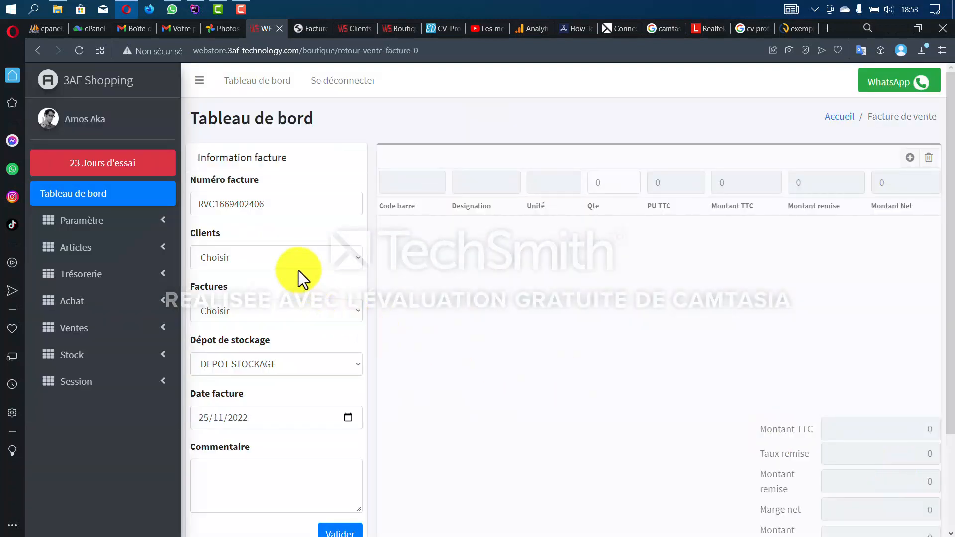
left_click(283, 255)
left_click(276, 283)
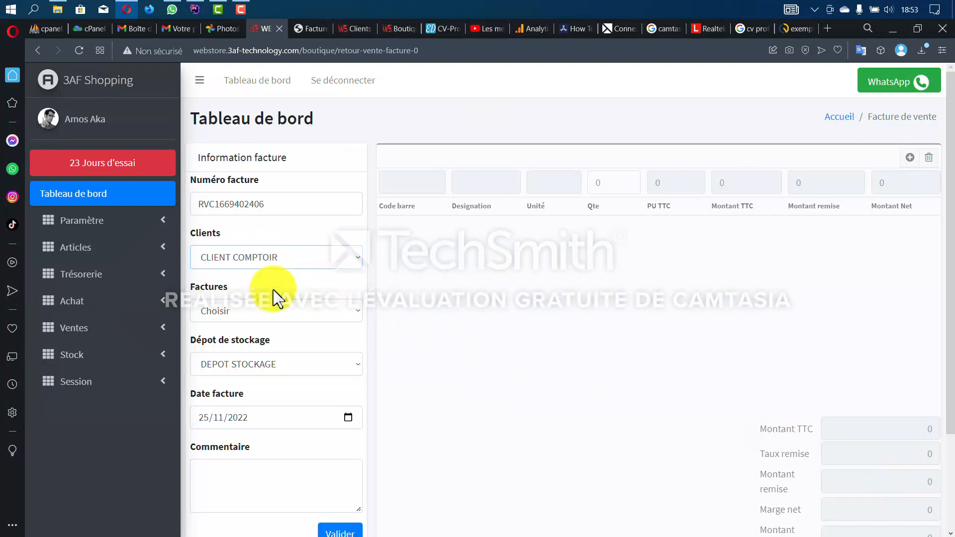
left_click(279, 314)
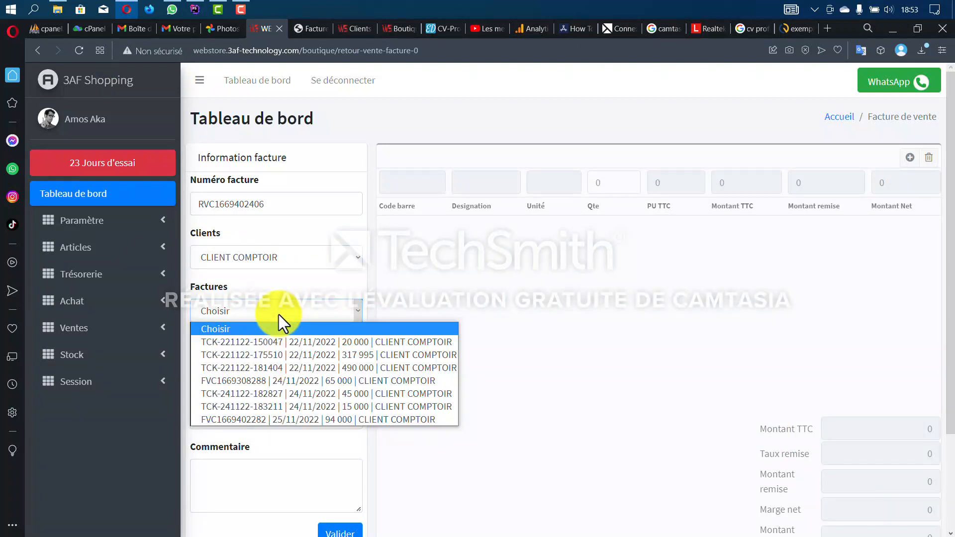
left_click(348, 423)
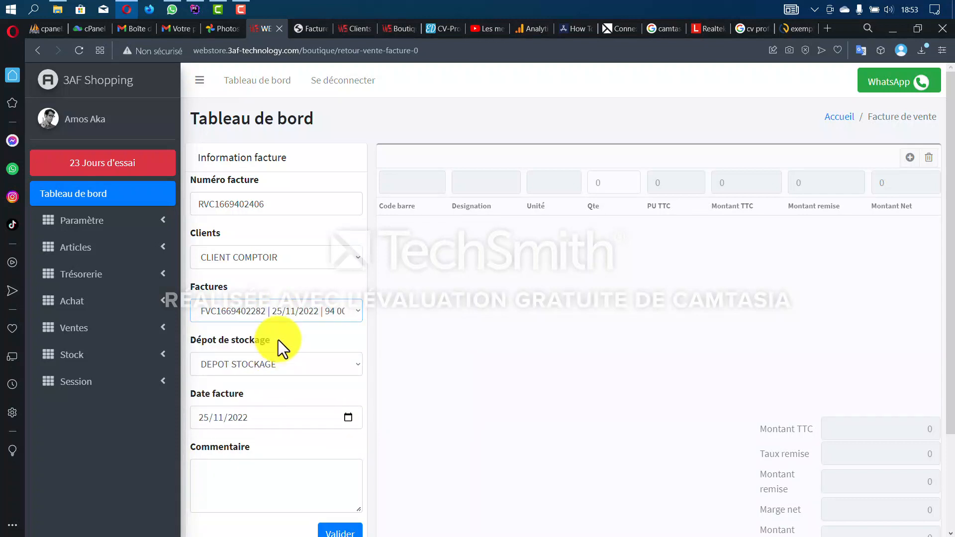
scroll(313, 447, "down", 3)
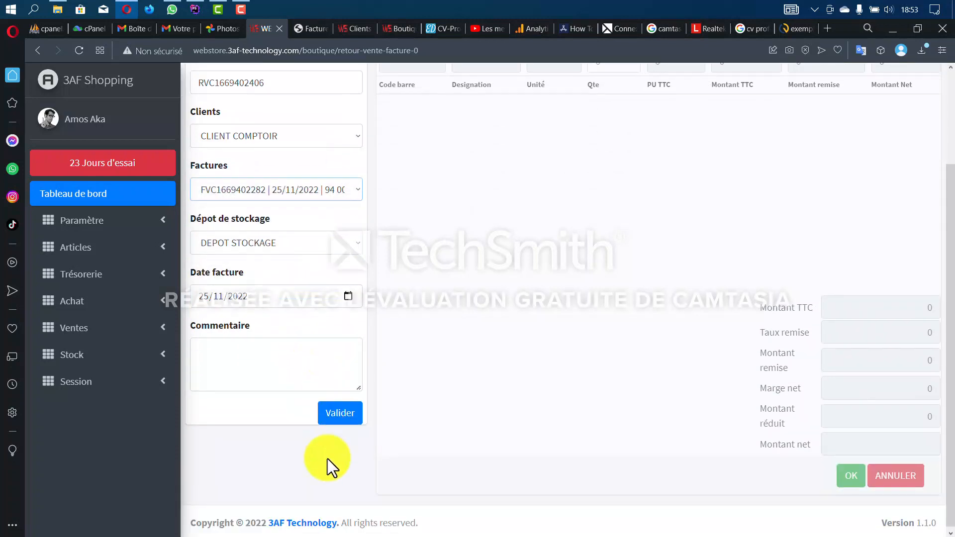
left_click(340, 416)
scroll(455, 416, "up", 2)
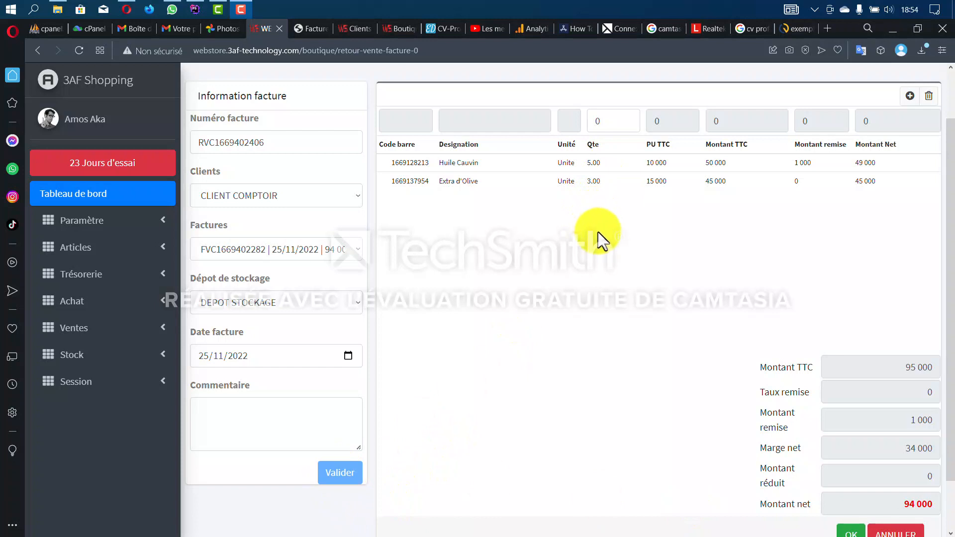
- Change the returned Huile Cauvin quantity to 2 on the return line
left_click(602, 168)
left_click_drag(616, 121, 591, 127)
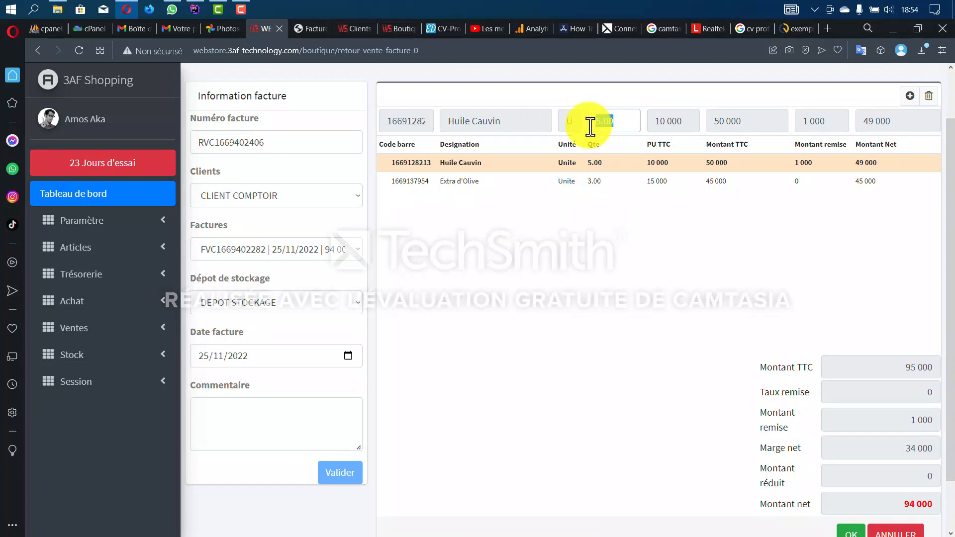
type("2")
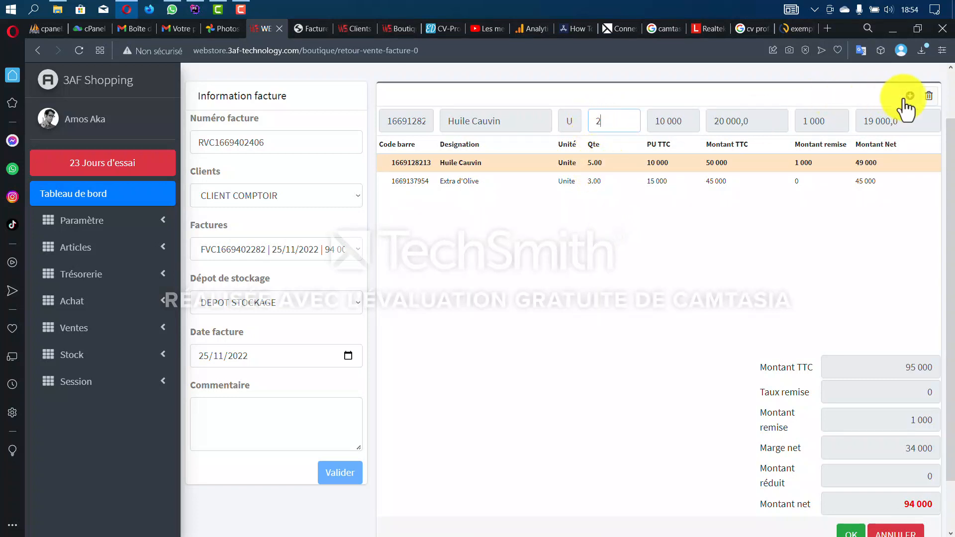
left_click(909, 96)
- Set the Extra d'Olive return quantity to 1 and save the 34 000 sales return
left_click(608, 166)
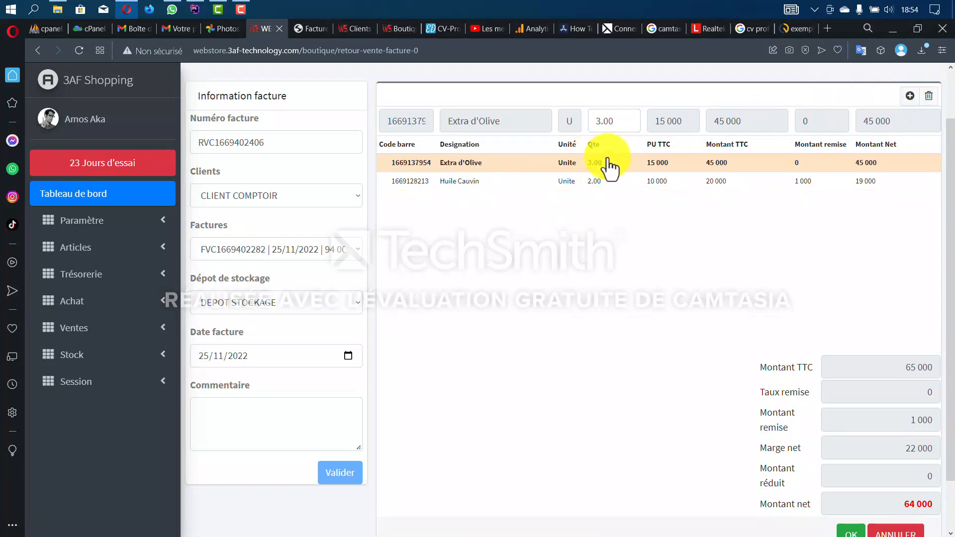
left_click_drag(616, 124, 588, 130)
type("1")
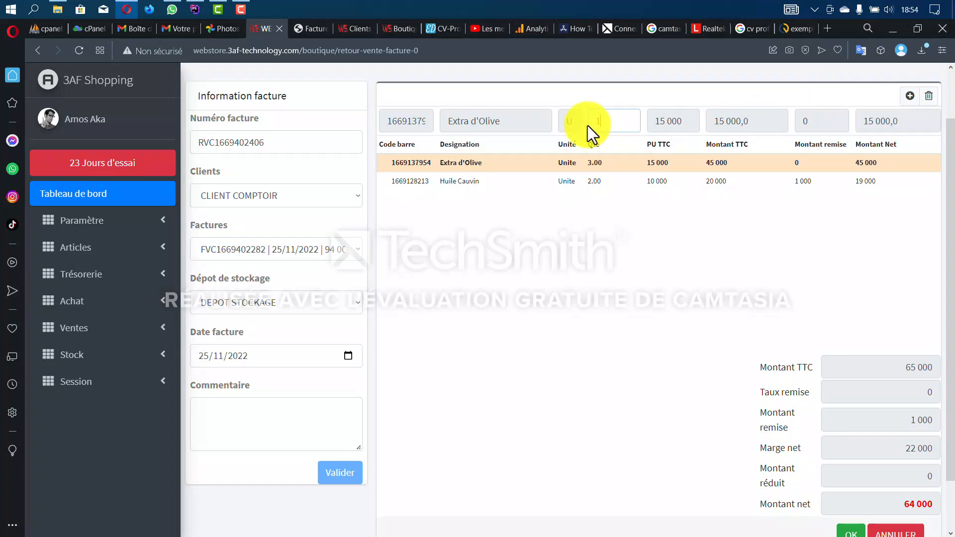
left_click(910, 97)
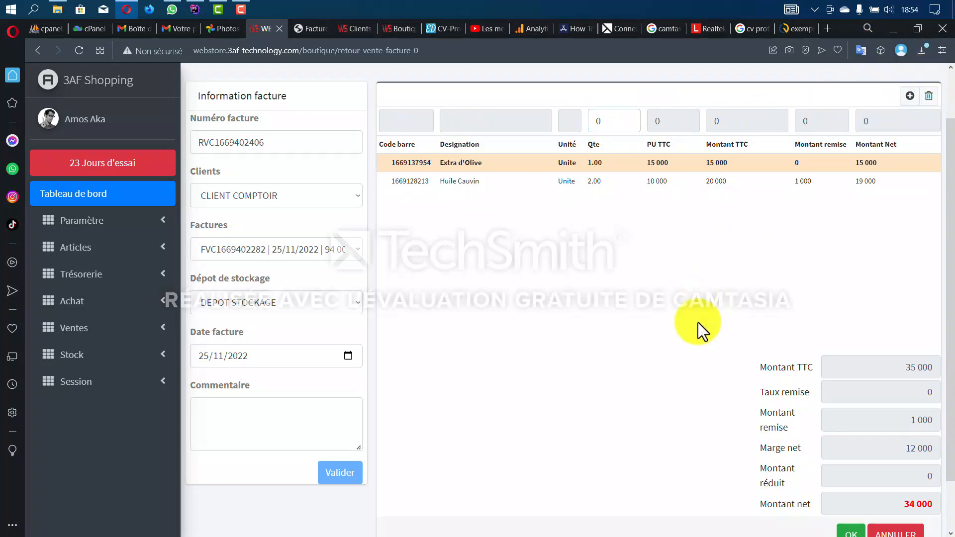
scroll(697, 322, "down", 2)
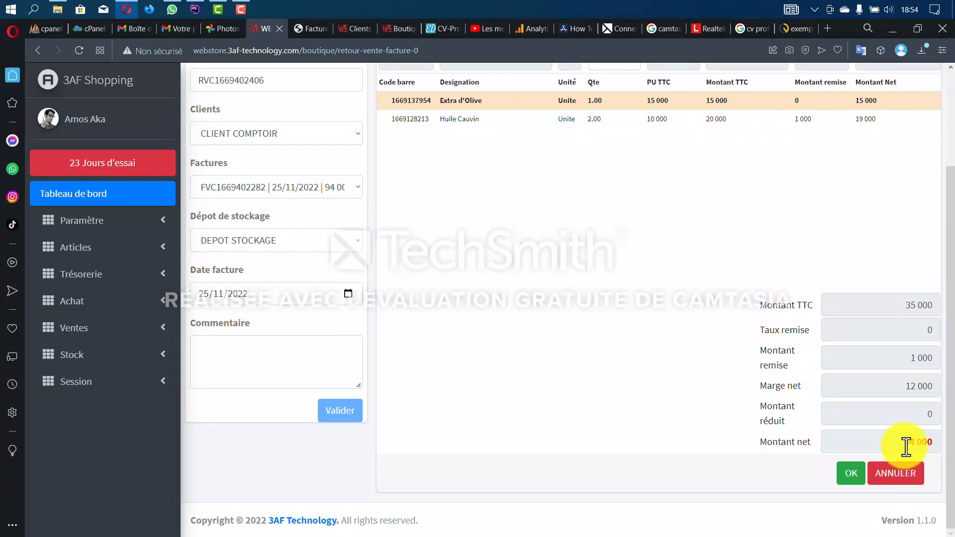
left_click(851, 473)
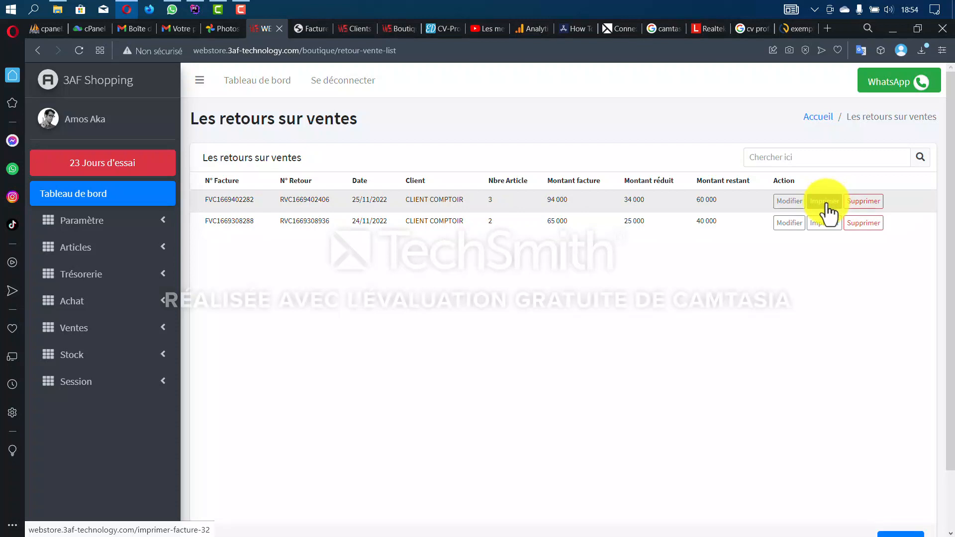
- Print the Retour Sur Vente sheet showing 34 000 net, then return to the returns list
left_click(826, 202)
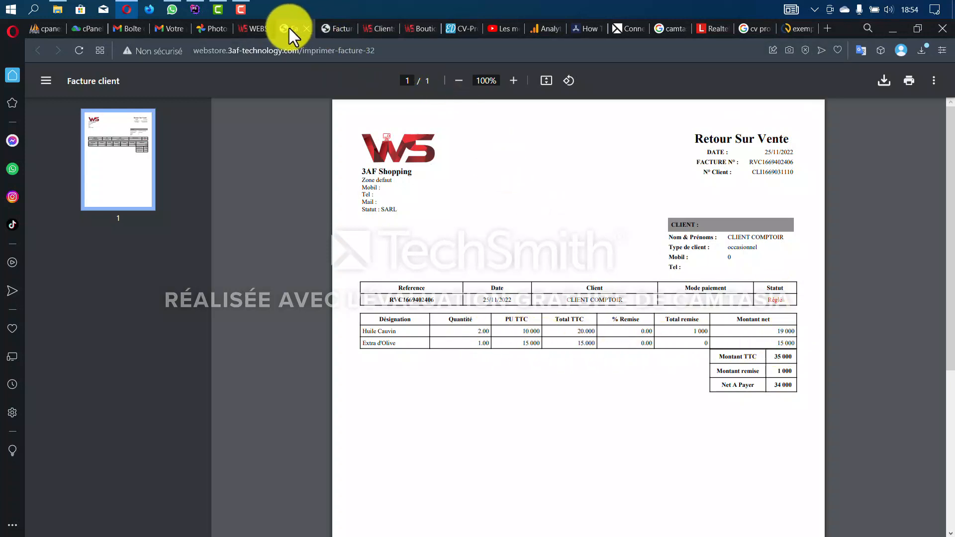
left_click(258, 29)
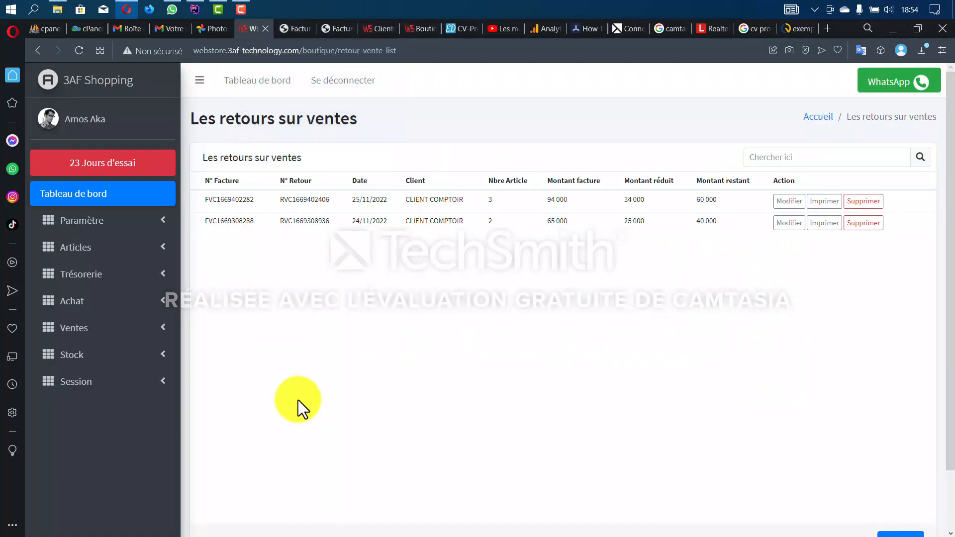
- Check CLIENT COMPTOIR's -30 000 balance in Clients, then begin a new sales credit note
left_click(104, 223)
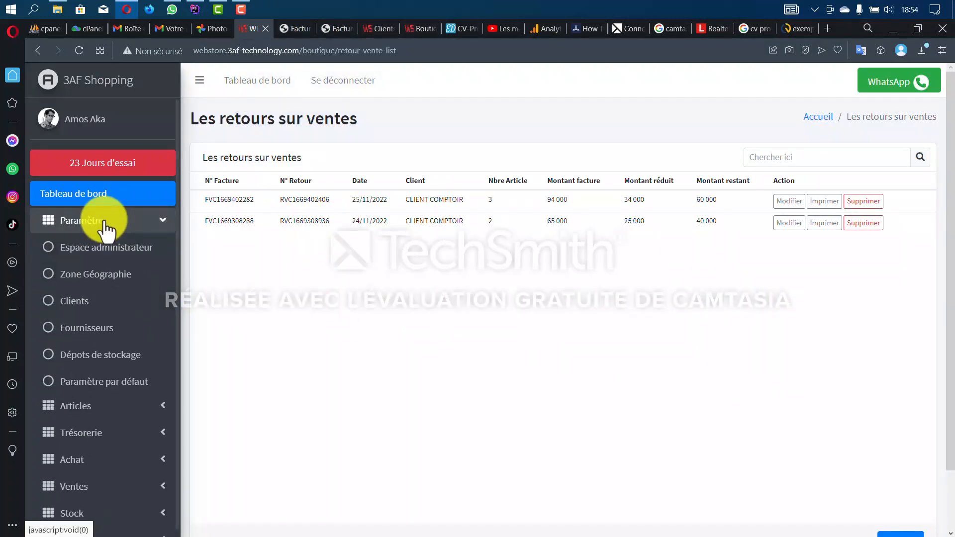
left_click(99, 311)
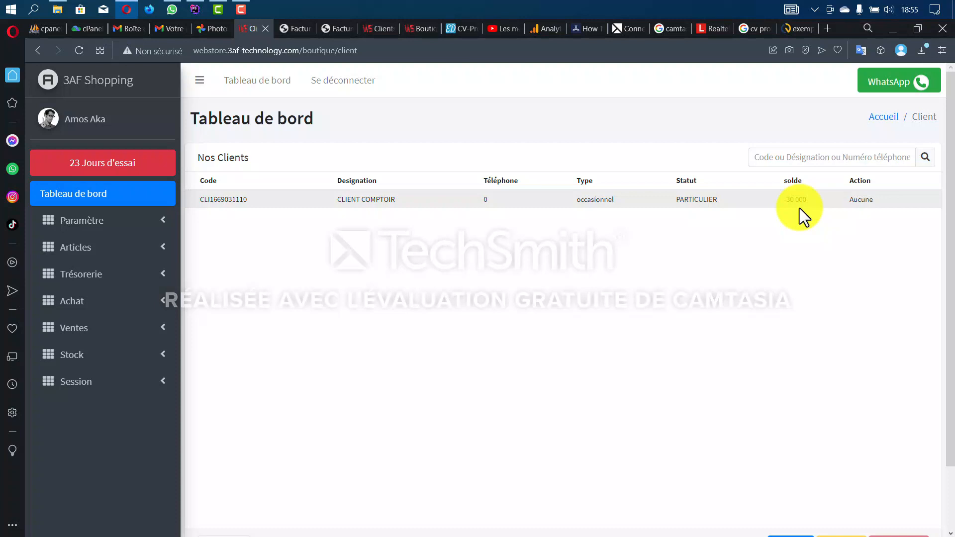
left_click(89, 328)
scroll(97, 343, "down", 1)
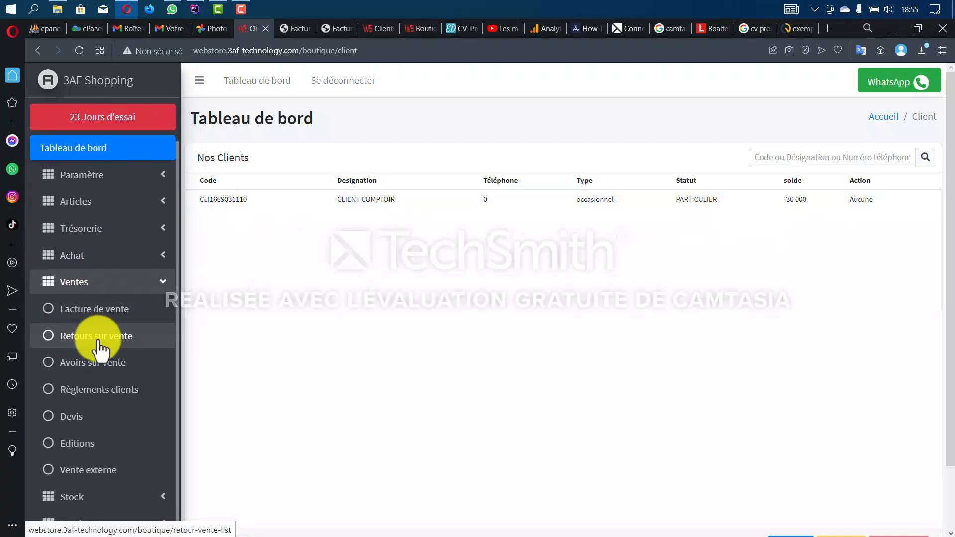
left_click(99, 363)
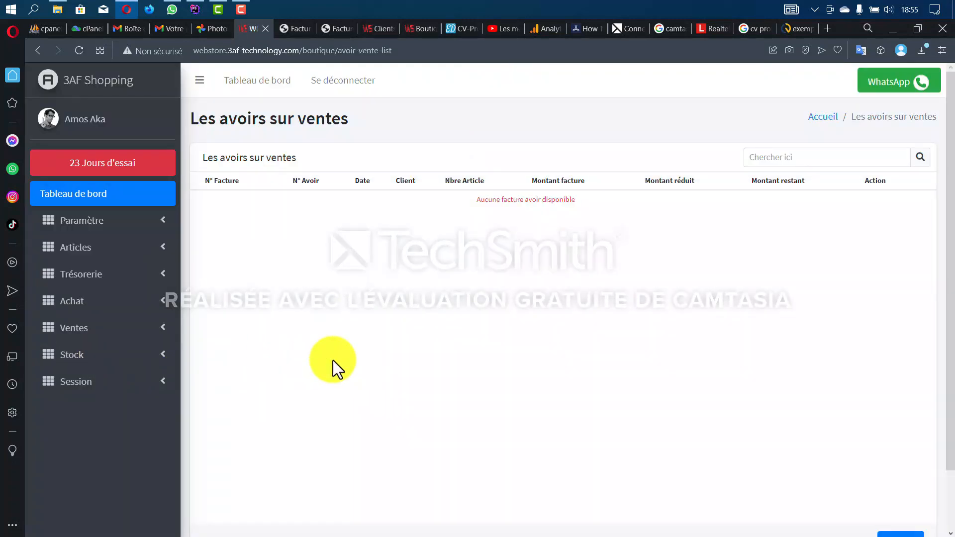
scroll(332, 360, "down", 2)
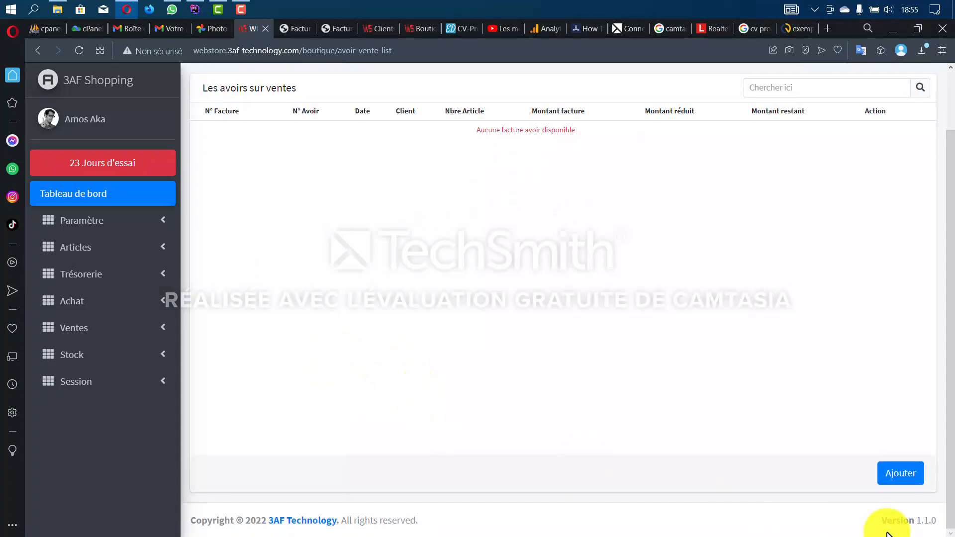
left_click(901, 475)
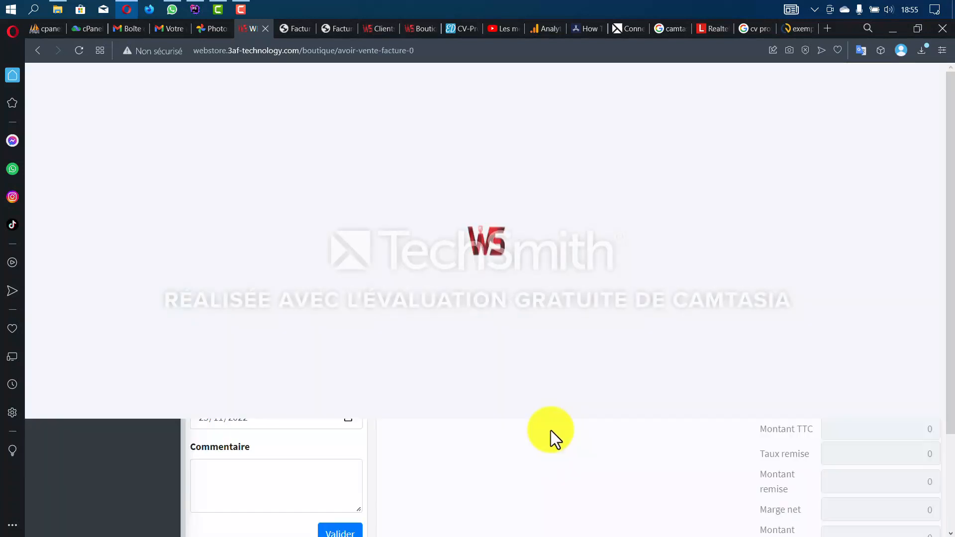
left_click(273, 249)
left_click(272, 287)
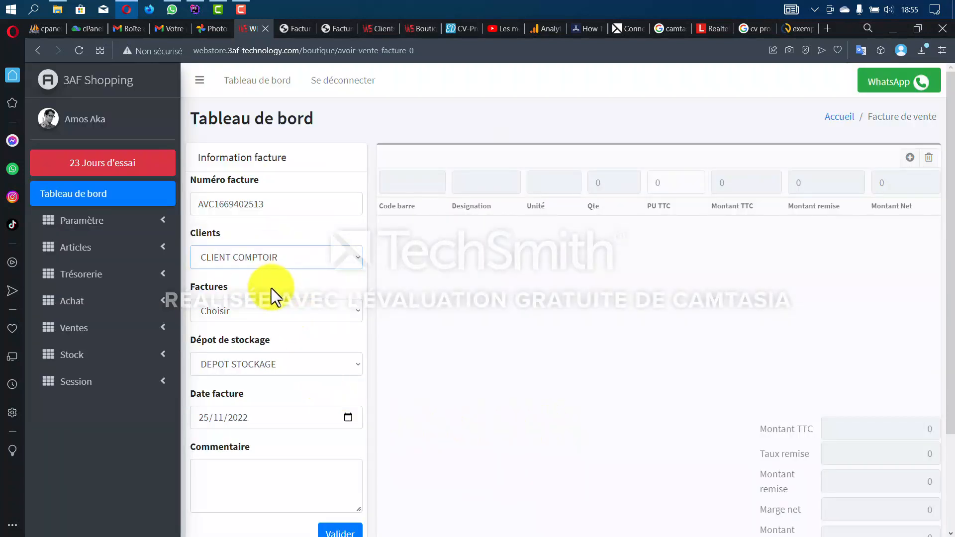
left_click(273, 313)
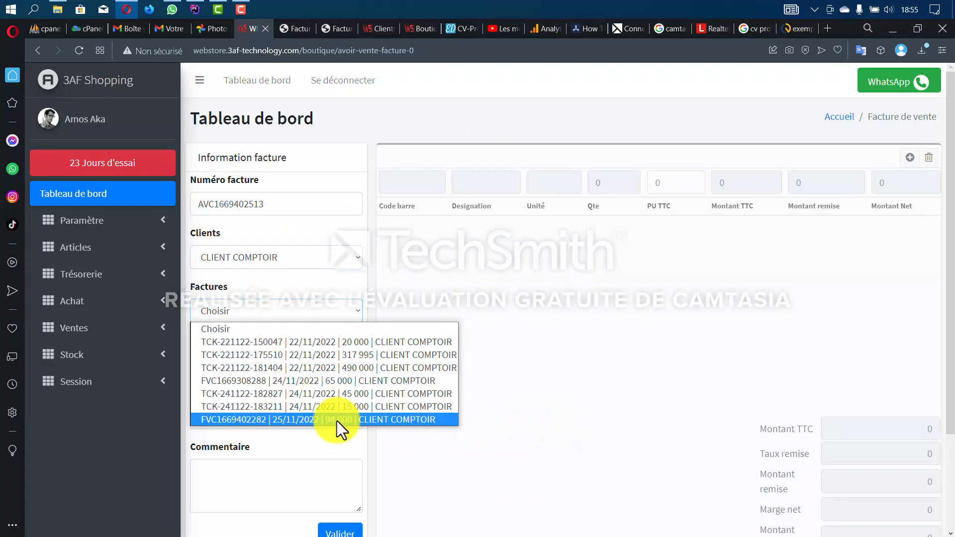
left_click(336, 421)
scroll(338, 448, "down", 2)
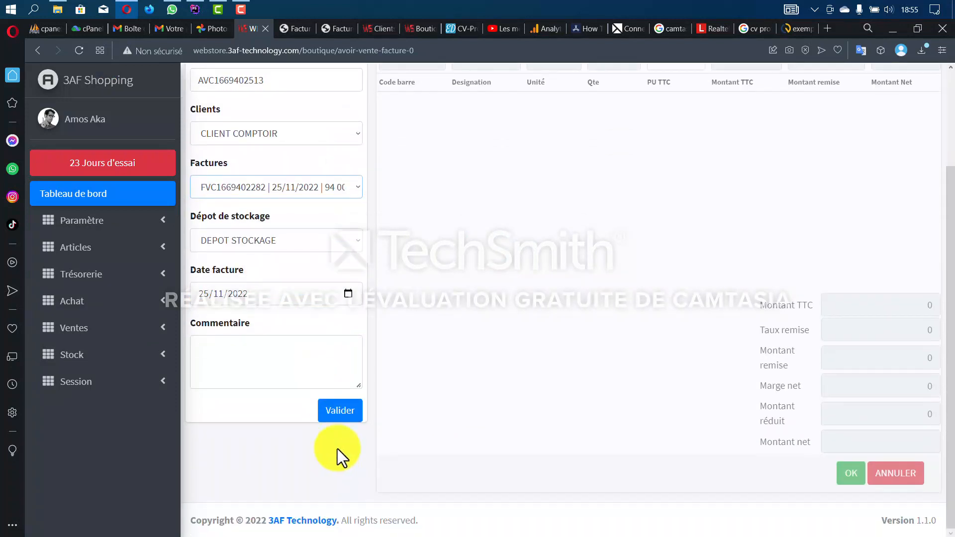
left_click(340, 413)
scroll(610, 380, "up", 3)
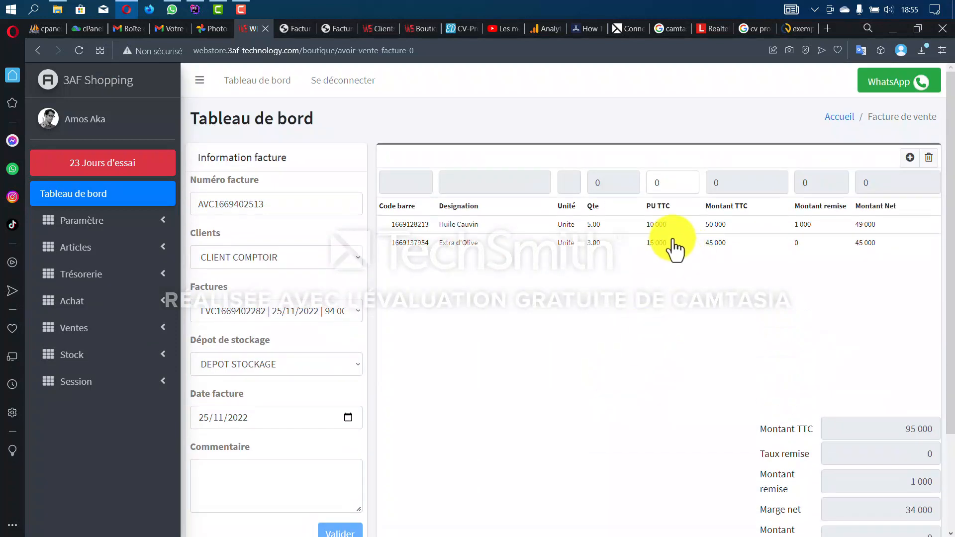
- Reprice the Huile Cauvin line from 10 000 to 9 000 per unit
left_click(667, 230)
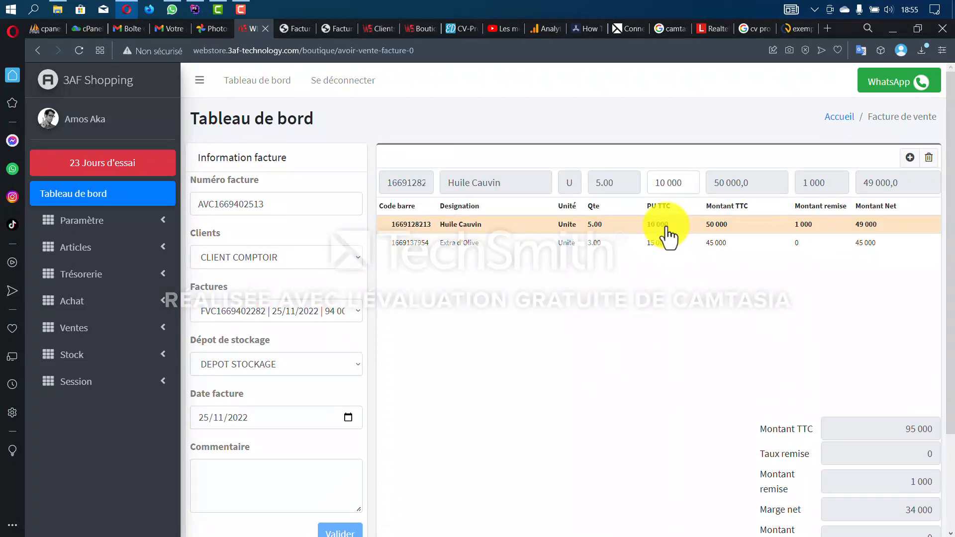
left_click_drag(687, 184, 650, 187)
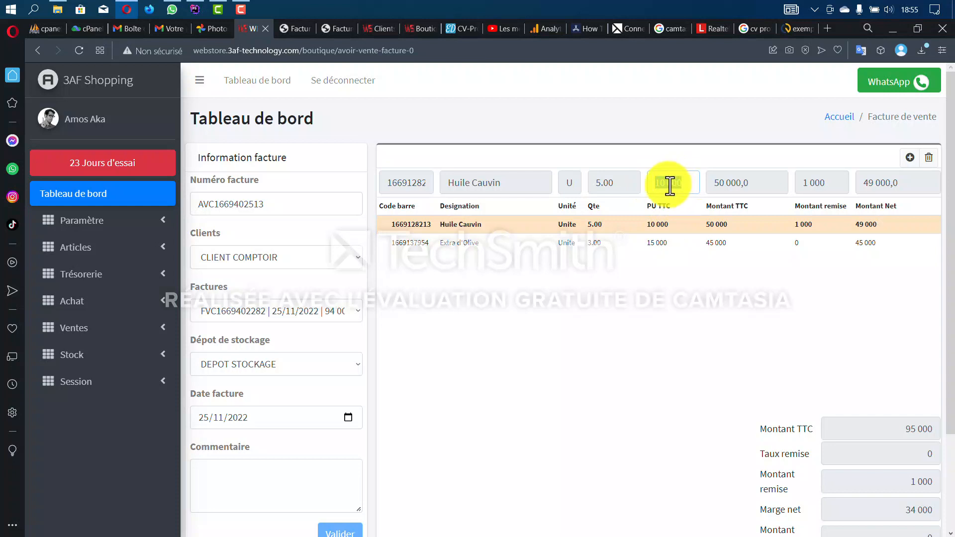
left_click(667, 191)
key("BackSpace")
key("BackSpace")
key("BackSpace")
key("BackSpace")
key("BackSpace")
key("BackSpace")
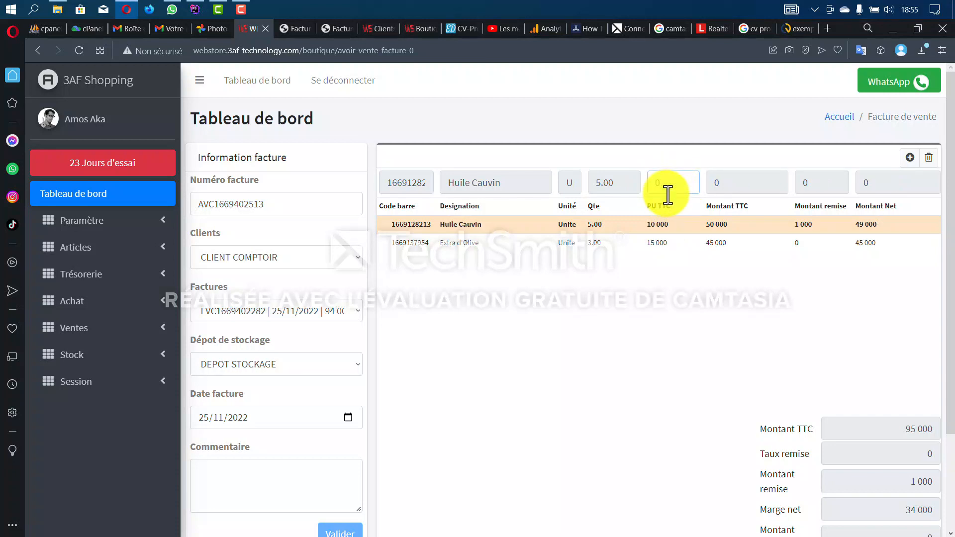
type("9 000")
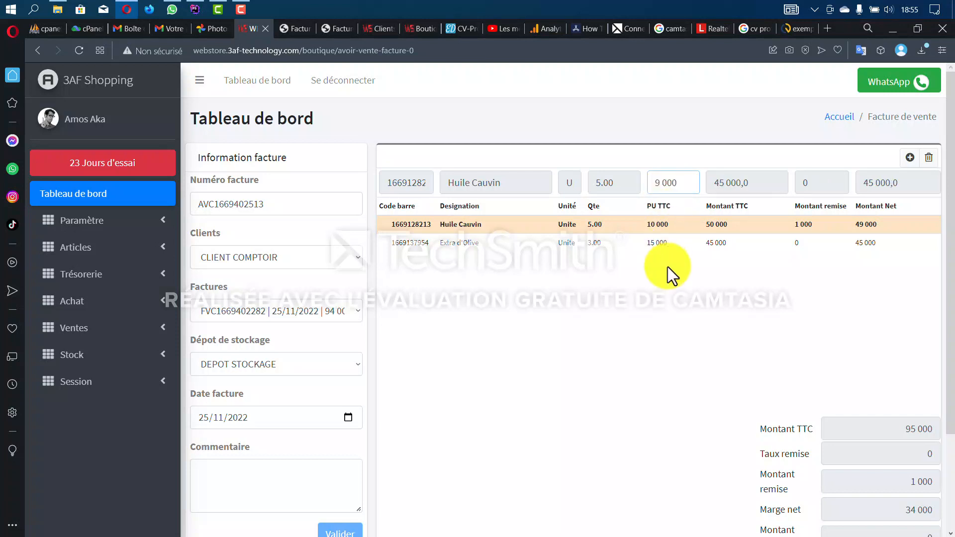
left_click(910, 157)
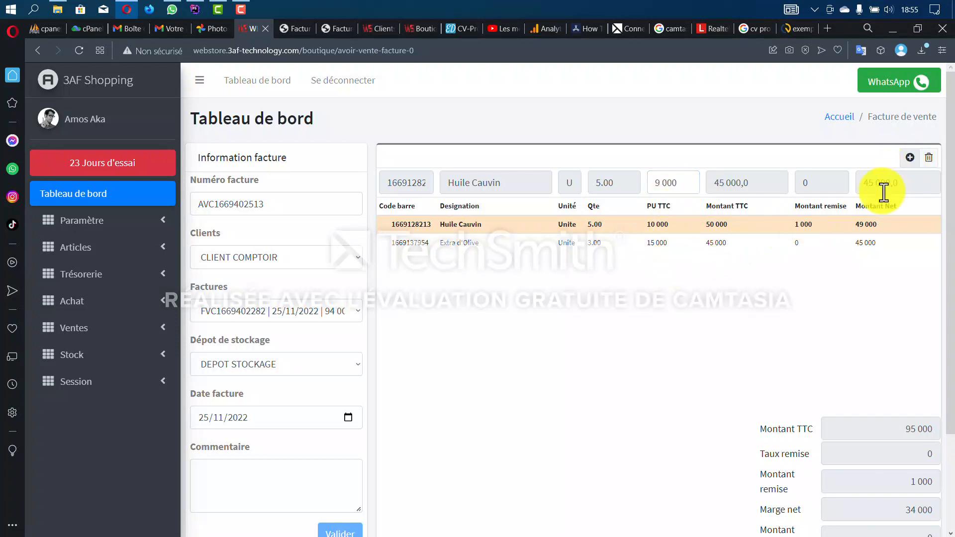
- Delete the Extra d'Olive line and save the 45 000 credit note
left_click(669, 225)
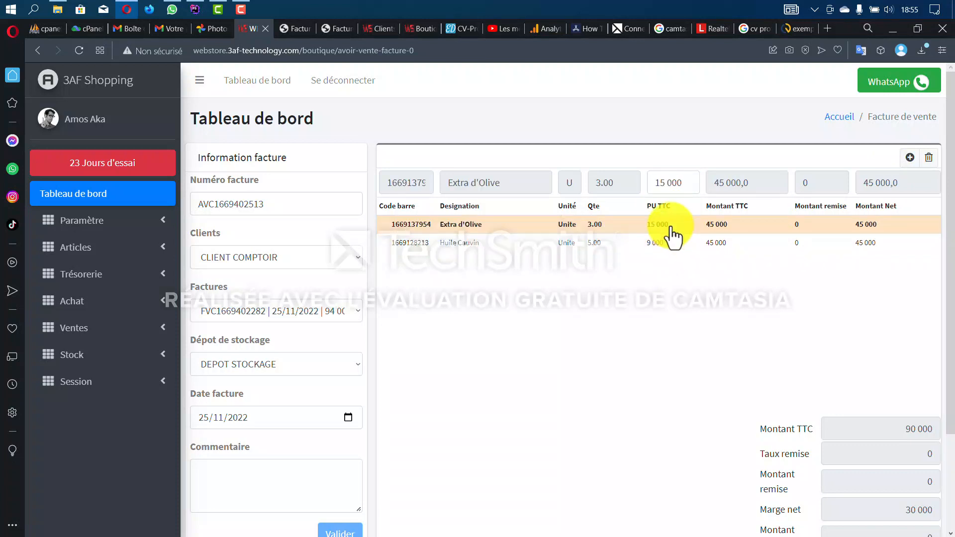
left_click(929, 158)
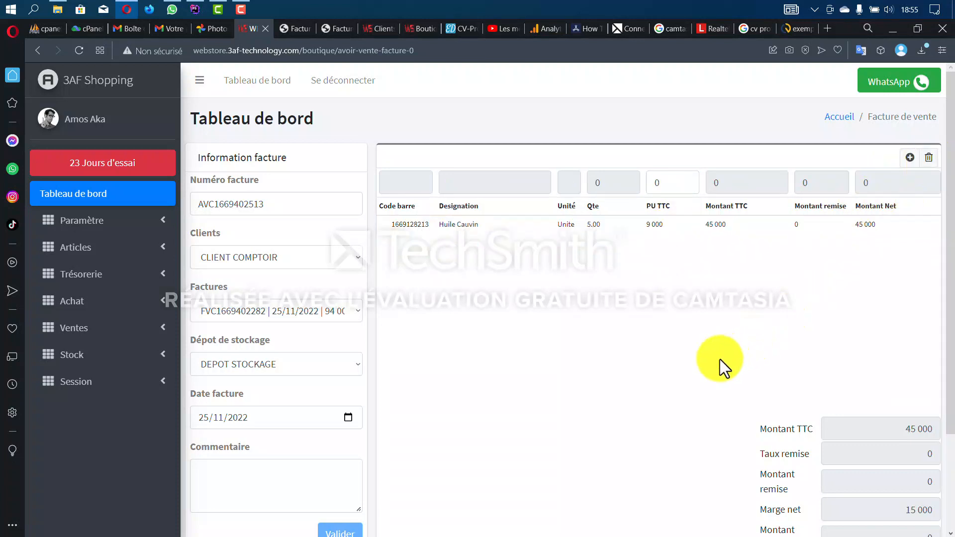
left_click(671, 230)
scroll(701, 324, "down", 2)
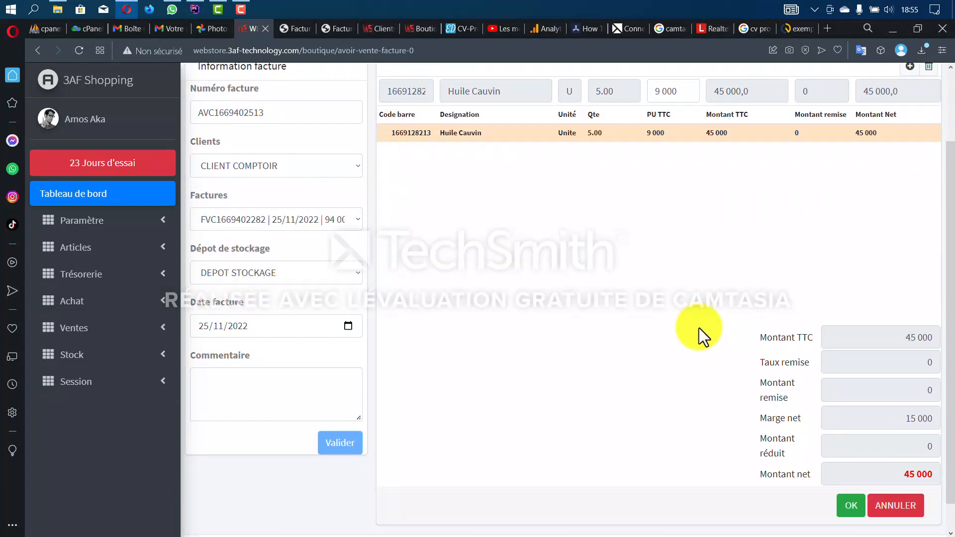
left_click(852, 475)
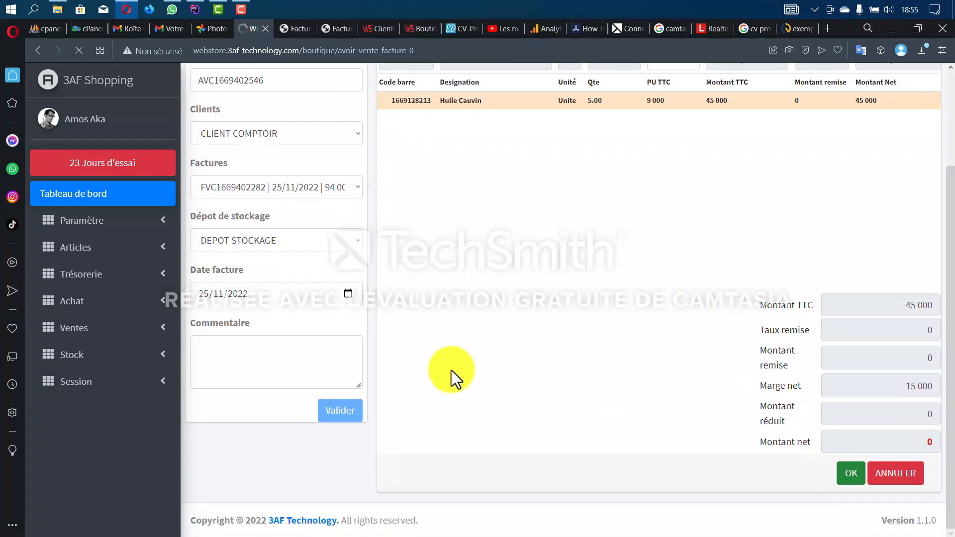
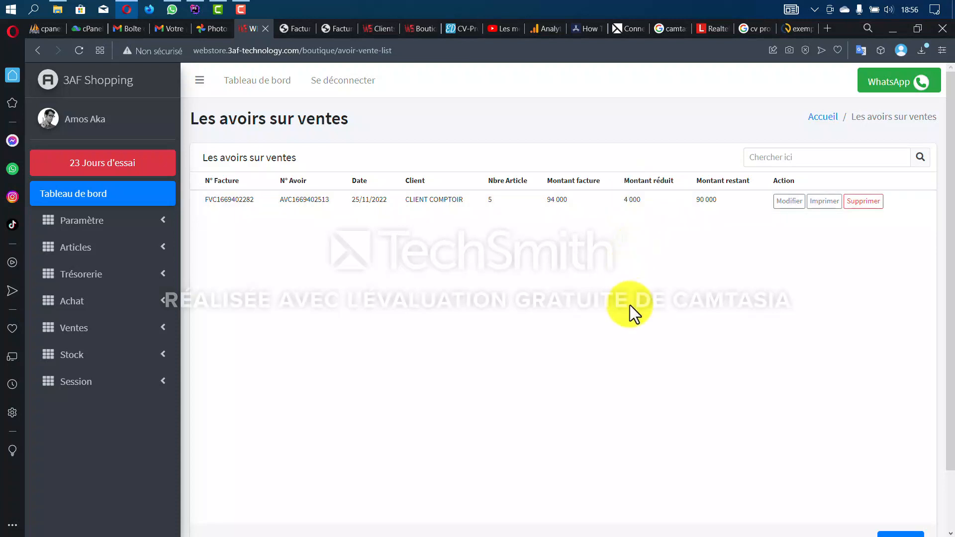
- Open the clients list to review CLIENT COMPTOIR's -26 000 balance
left_click(81, 247)
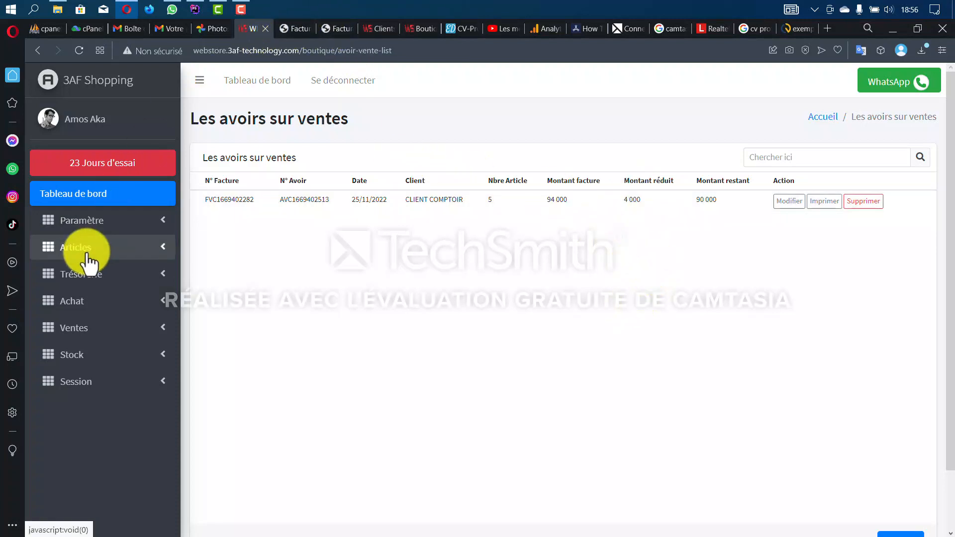
left_click(95, 222)
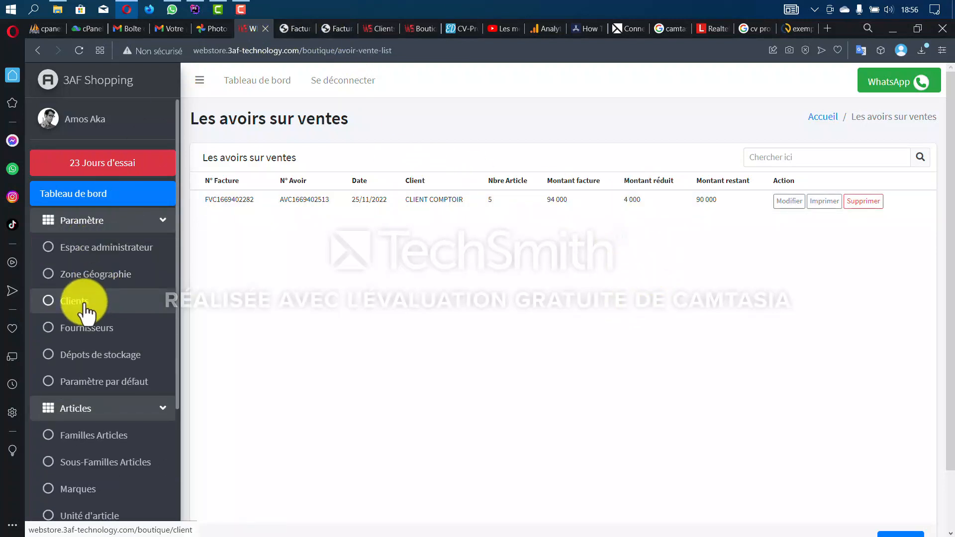
left_click(315, 28)
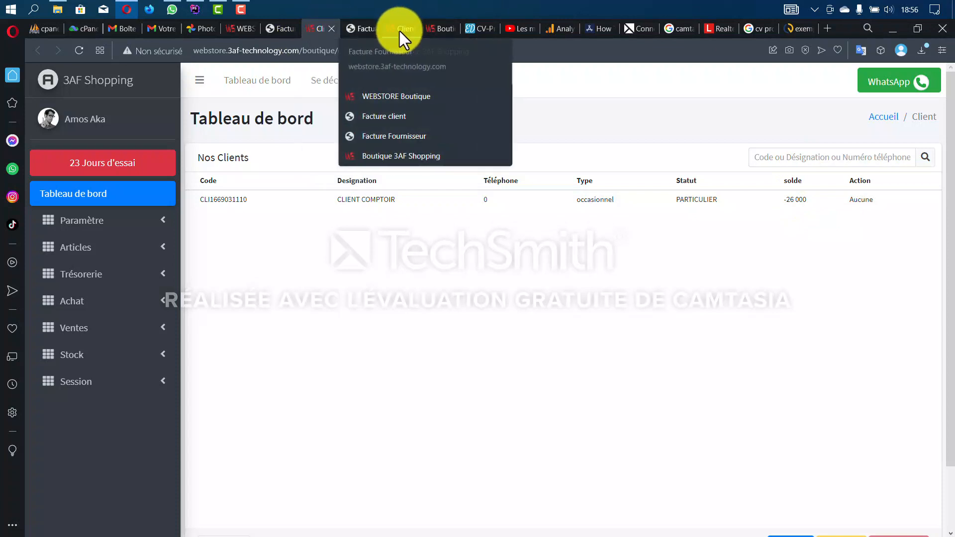
- Close the Clients and supplier invoice tabs, back on the sales credit notes list
left_click(332, 28)
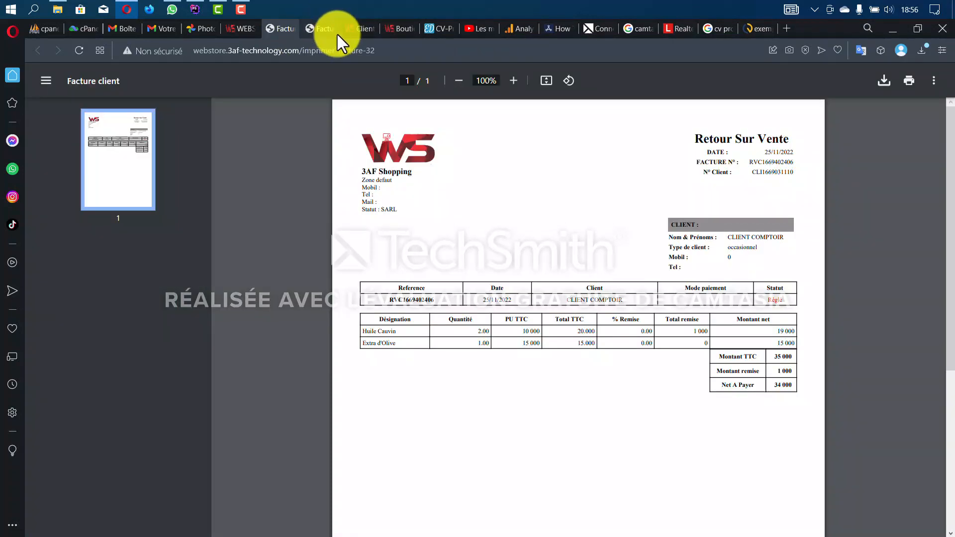
left_click(332, 30)
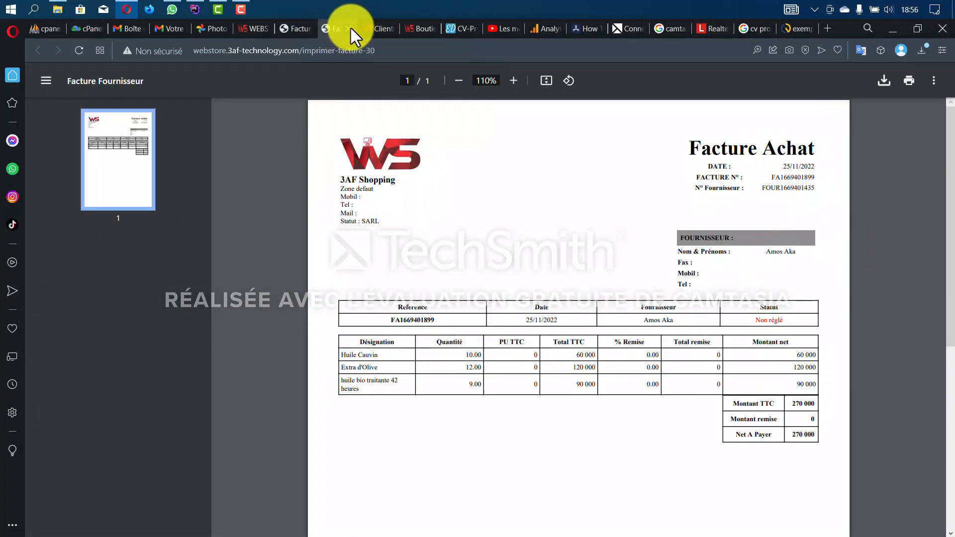
left_click(351, 28)
left_click(250, 29)
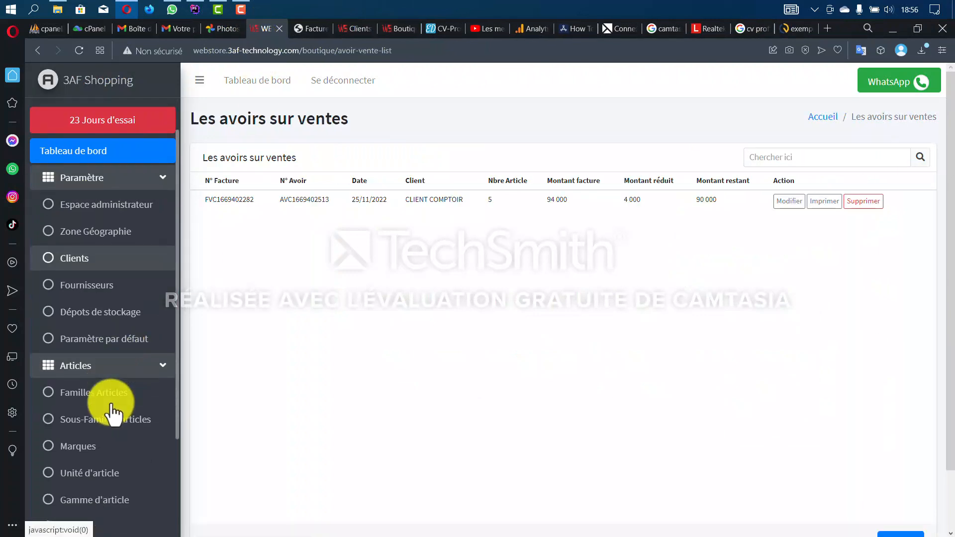
scroll(112, 413, "down", 1)
left_click(154, 358)
- Open the customer payments list and start a new payment
scroll(131, 388, "down", 2)
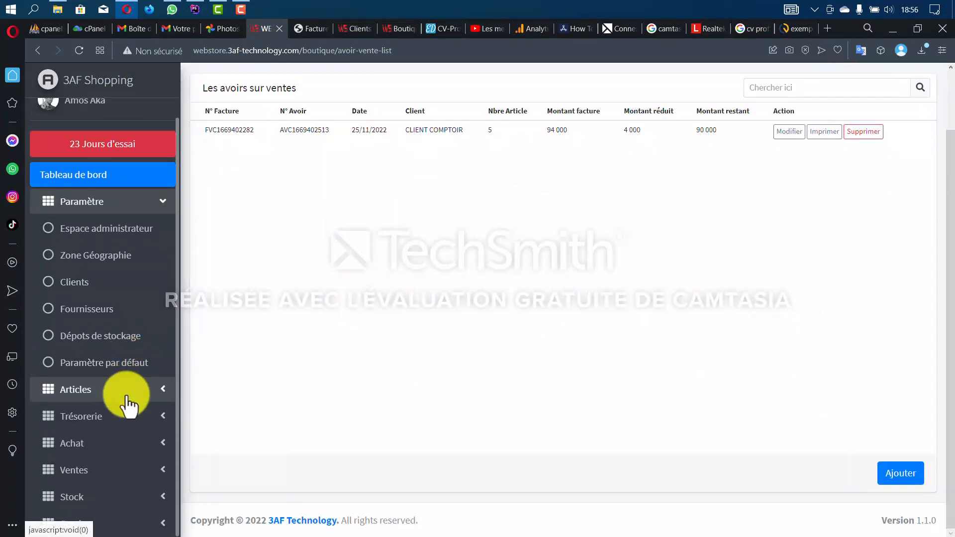
left_click(111, 473)
scroll(135, 418, "down", 3)
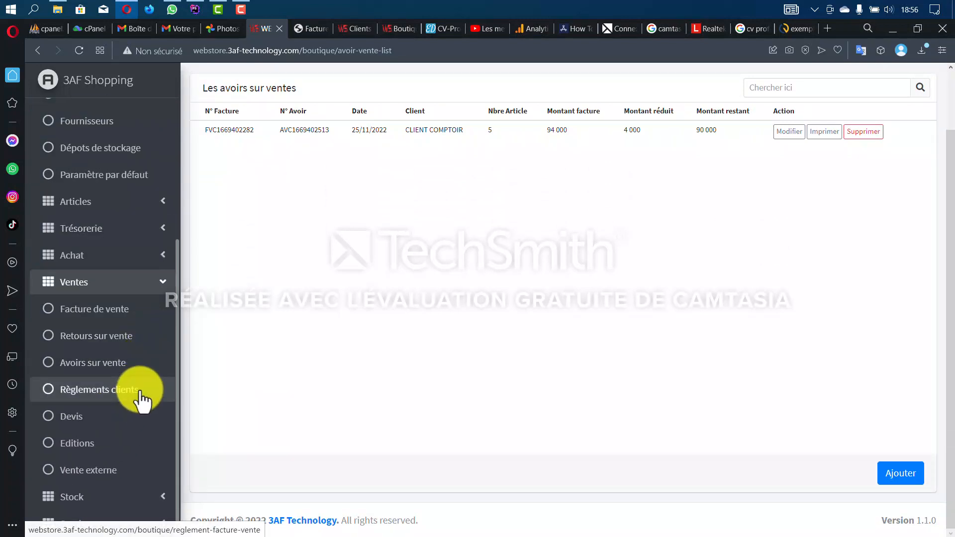
left_click(142, 393)
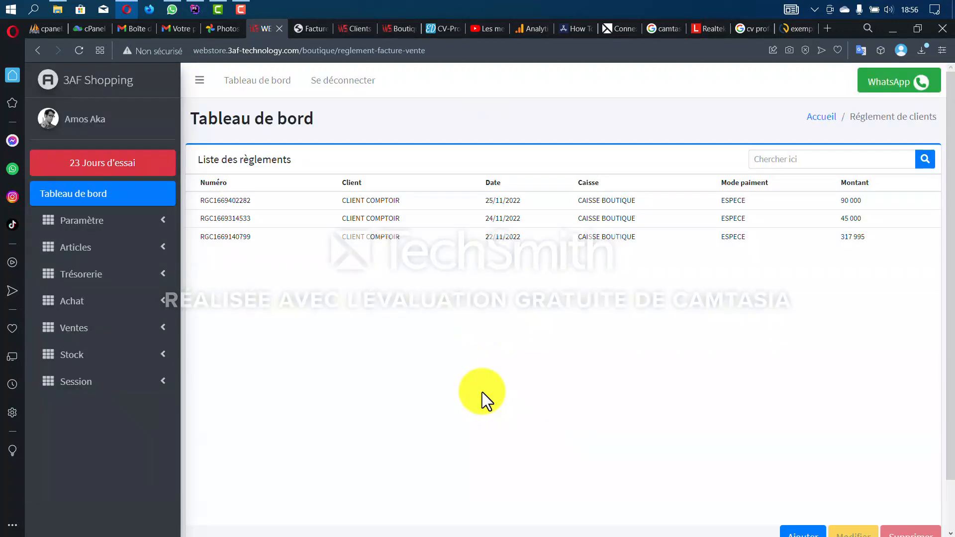
scroll(503, 391, "down", 1)
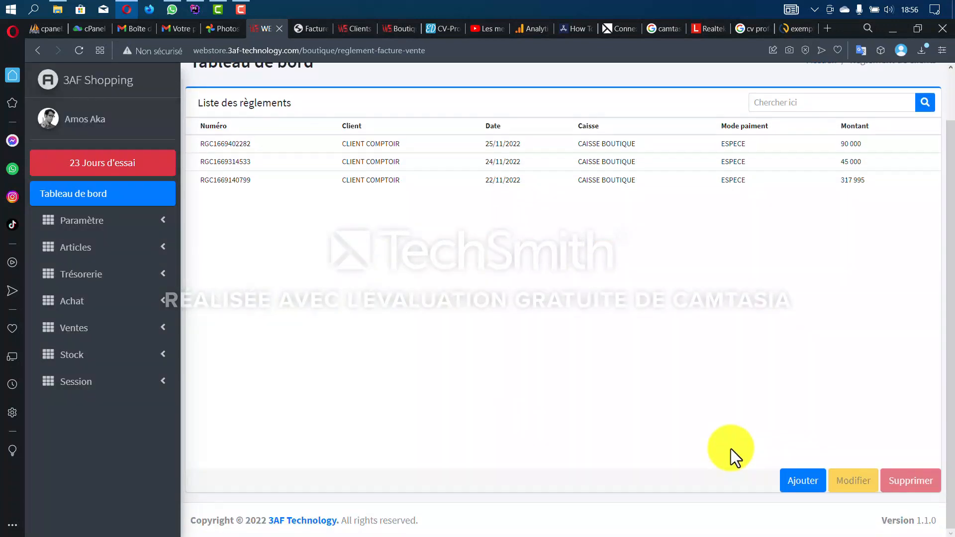
left_click(800, 482)
left_click(577, 164)
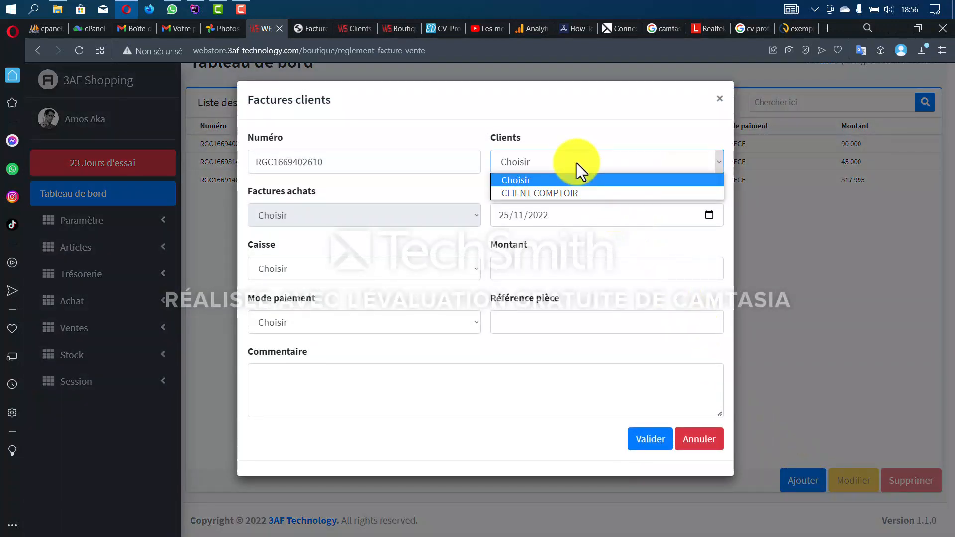
left_click(577, 194)
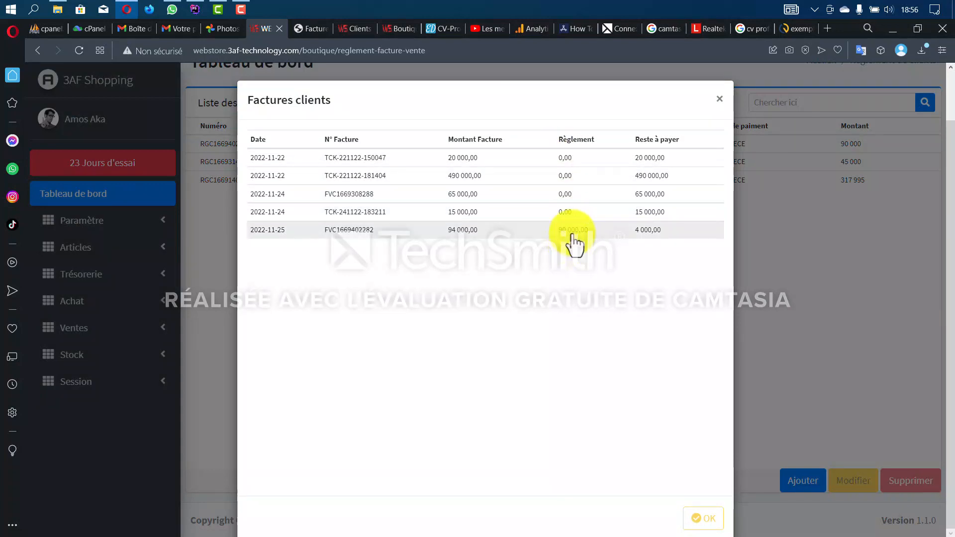
left_click(572, 238)
left_click(550, 273)
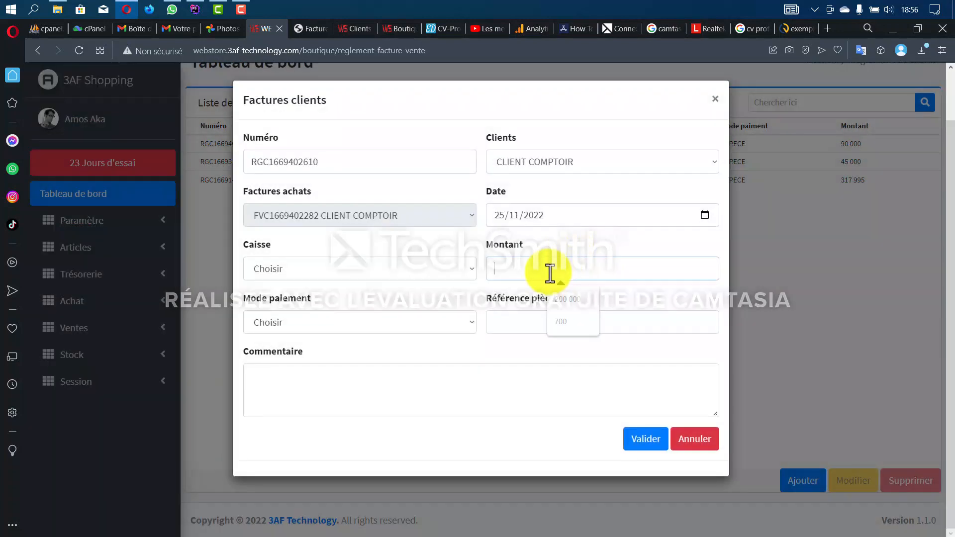
type("4000")
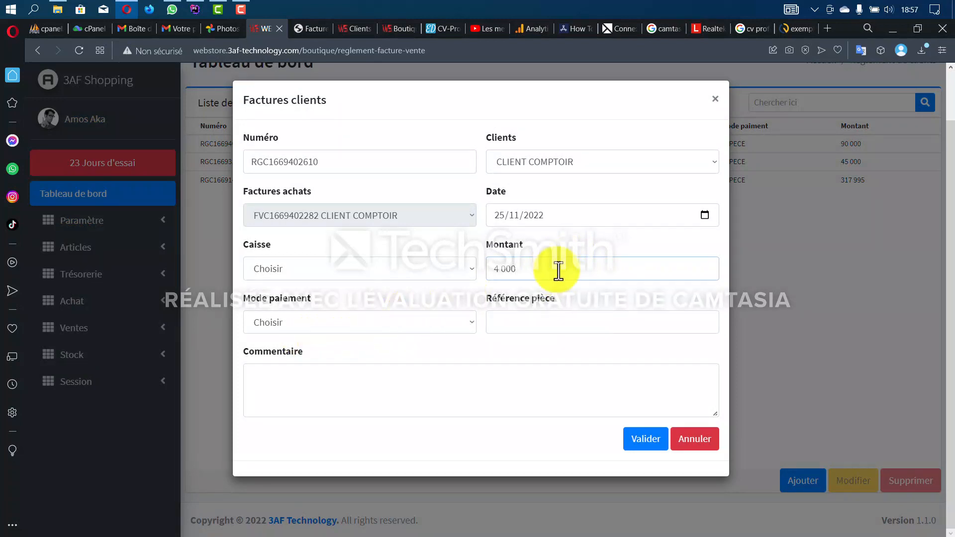
left_click(306, 278)
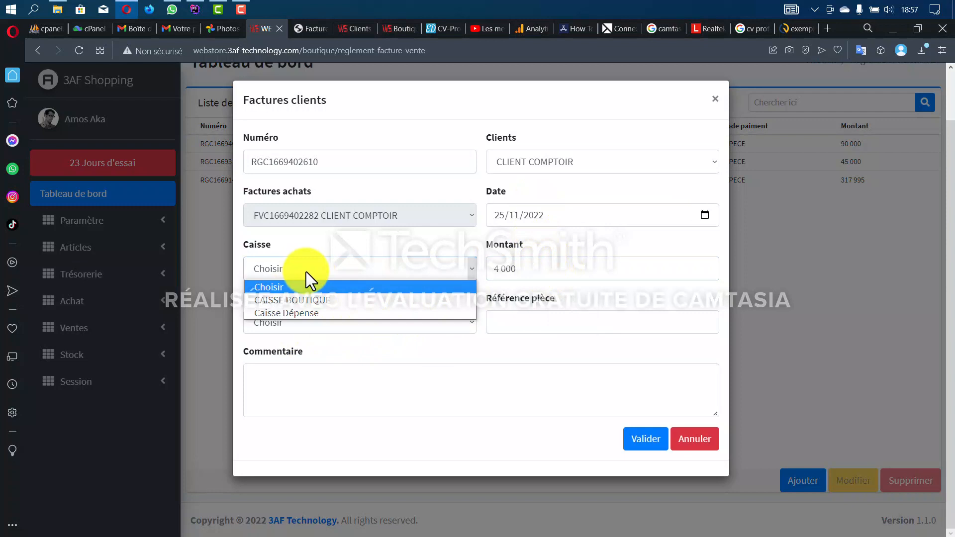
left_click(318, 306)
left_click(321, 312)
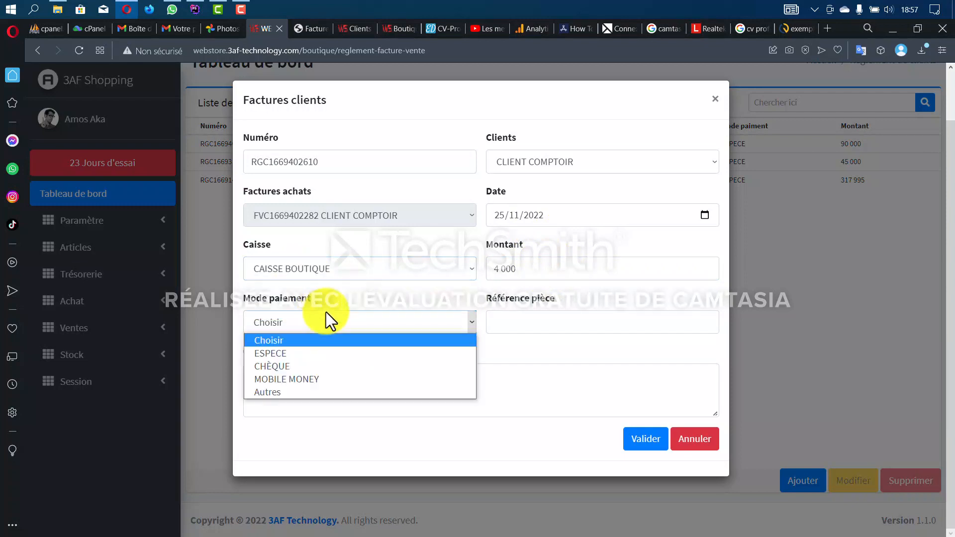
left_click(318, 348)
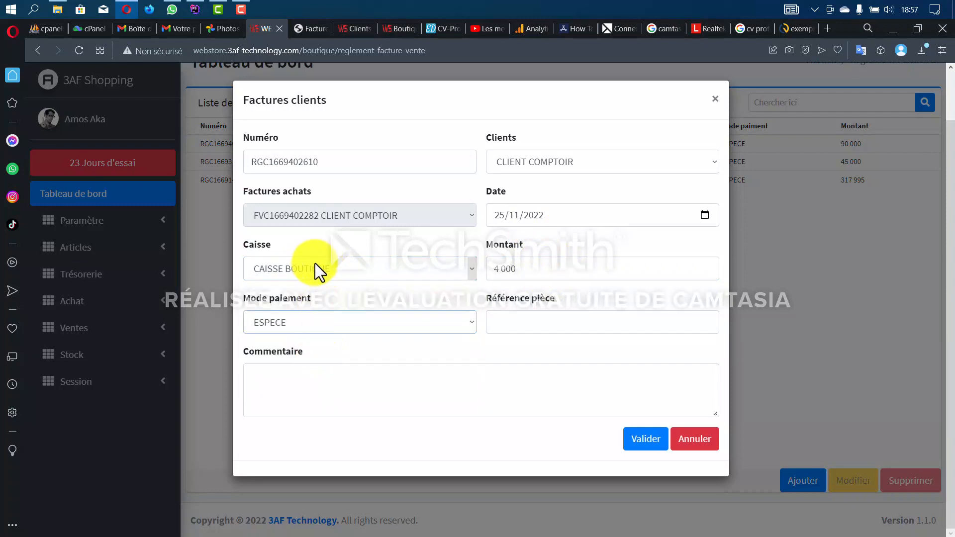
left_click(638, 440)
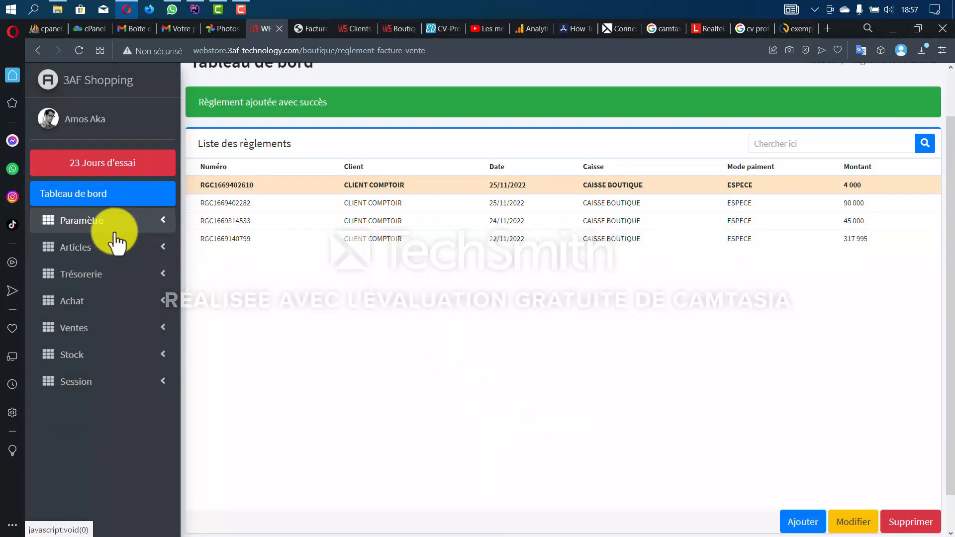
left_click(103, 330)
left_click(102, 357, "ctrl")
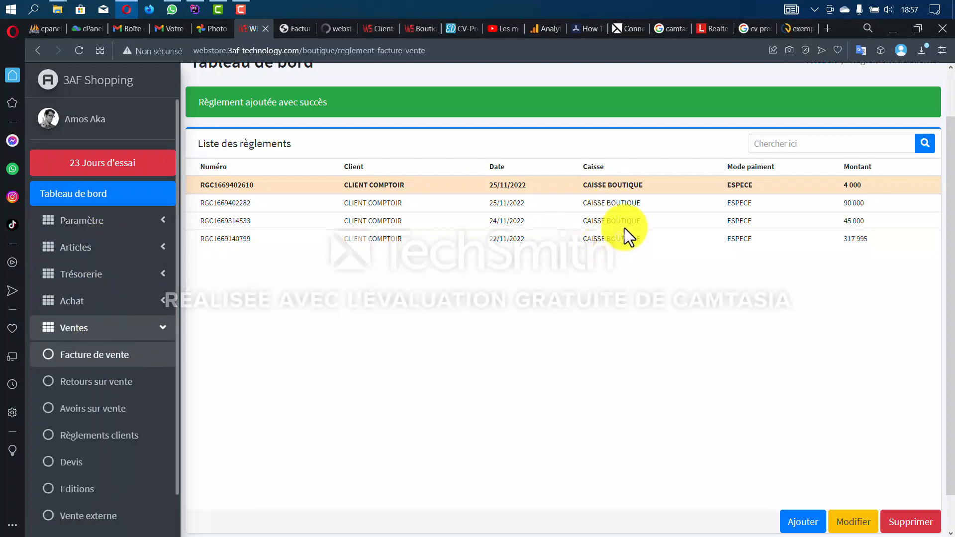
left_click(335, 21)
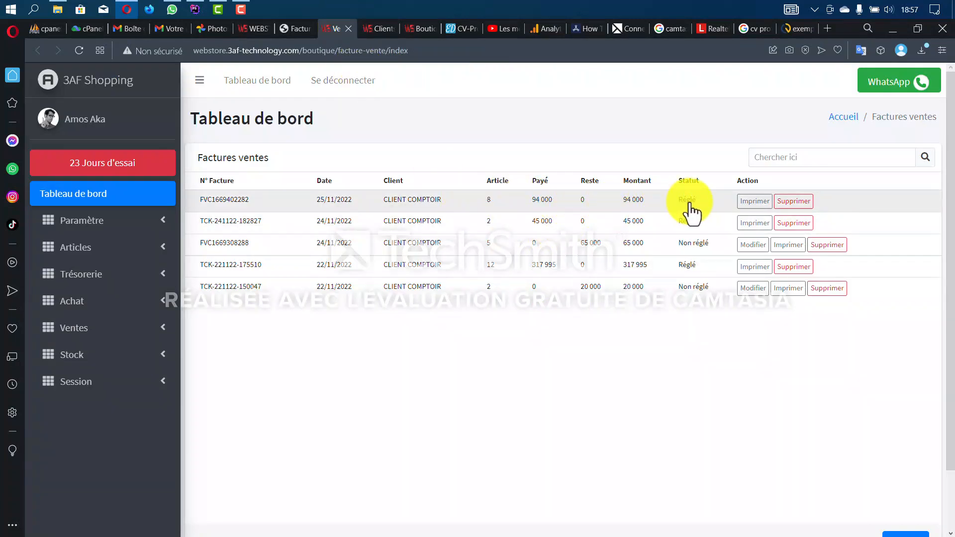
left_click(750, 204)
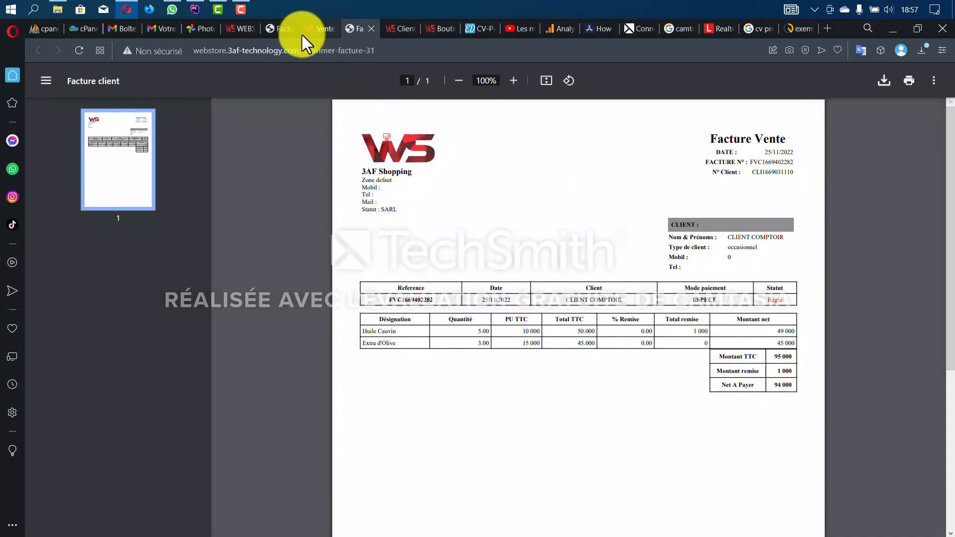
- Reopen the clients list to confirm CLIENT COMPTOIR's balance is now -22 000
left_click(247, 31)
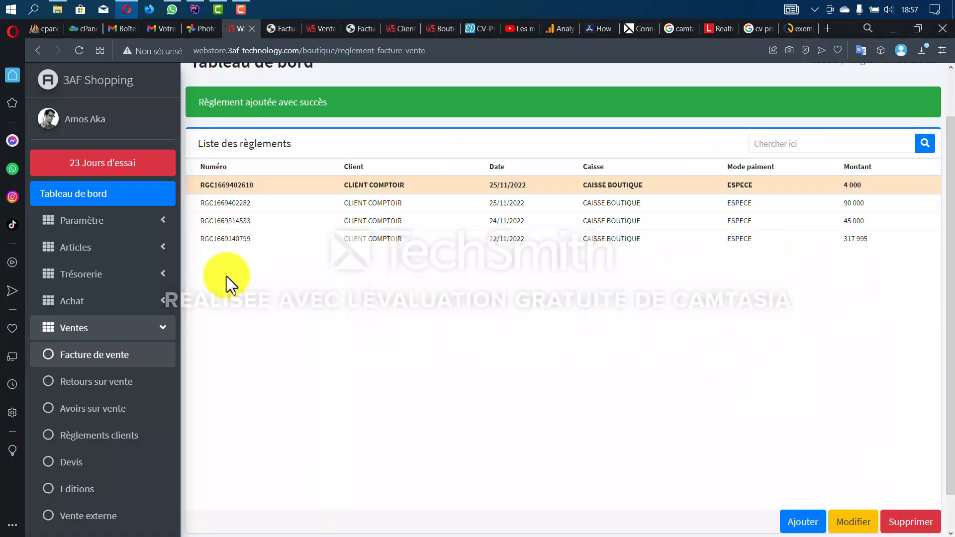
left_click(85, 249)
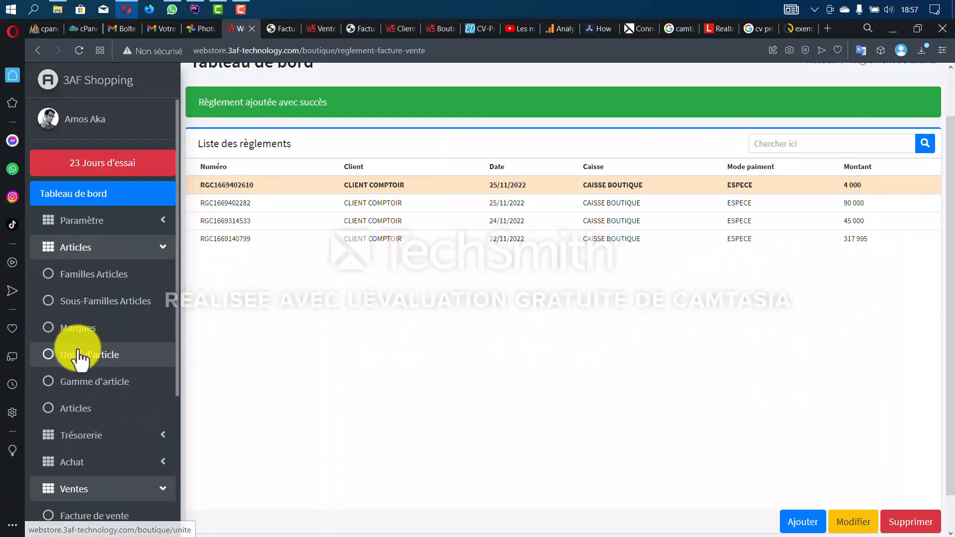
left_click(99, 254)
left_click(82, 220)
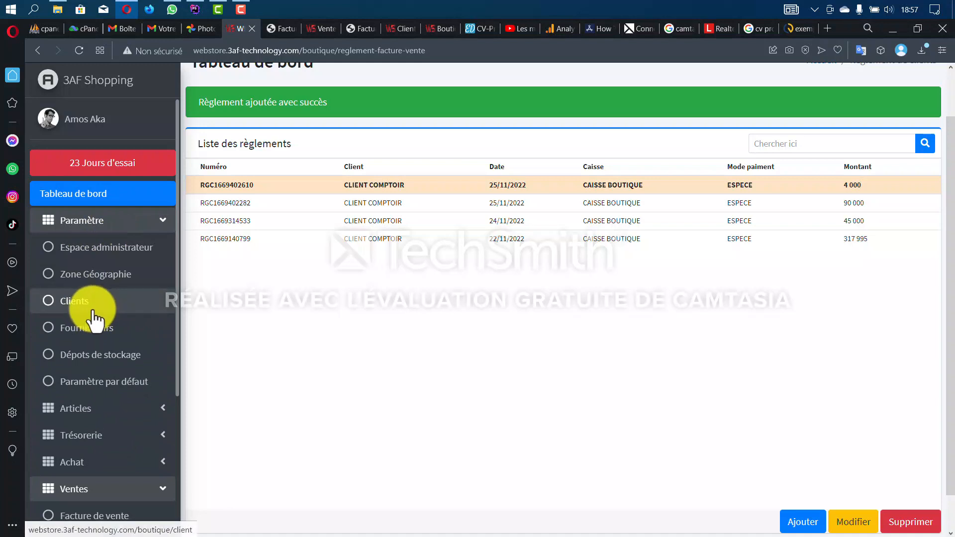
left_click(94, 312)
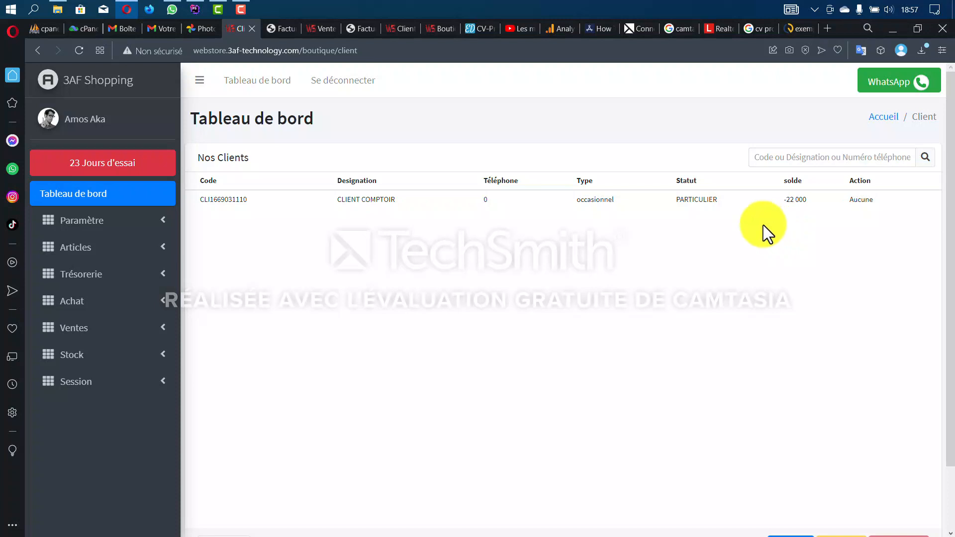
left_click(131, 330)
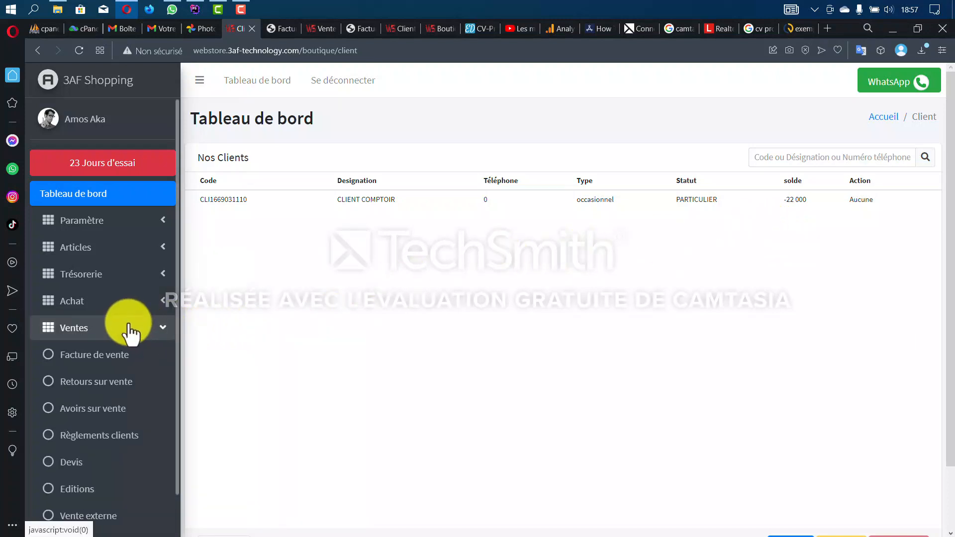
left_click(130, 330)
left_click(131, 330)
scroll(104, 427, "down", 1)
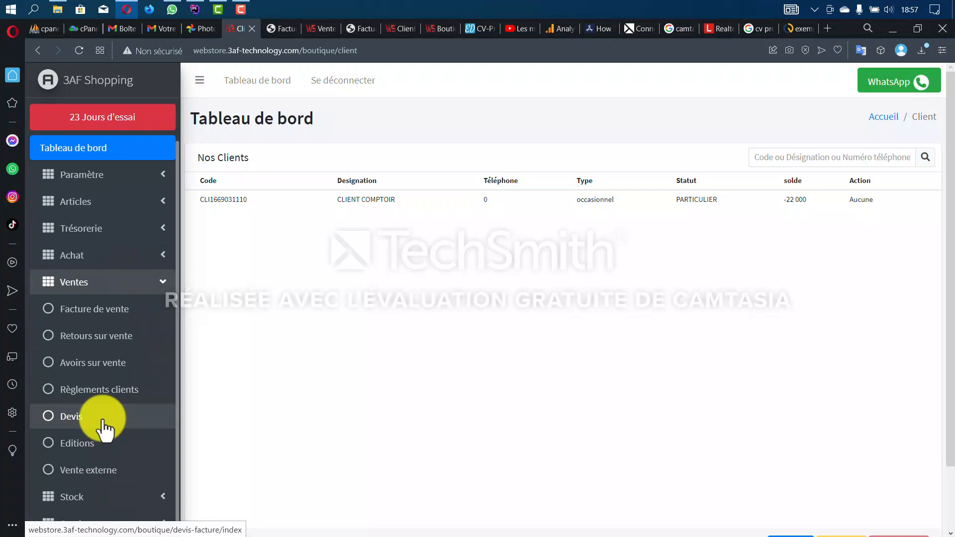
left_click(104, 420)
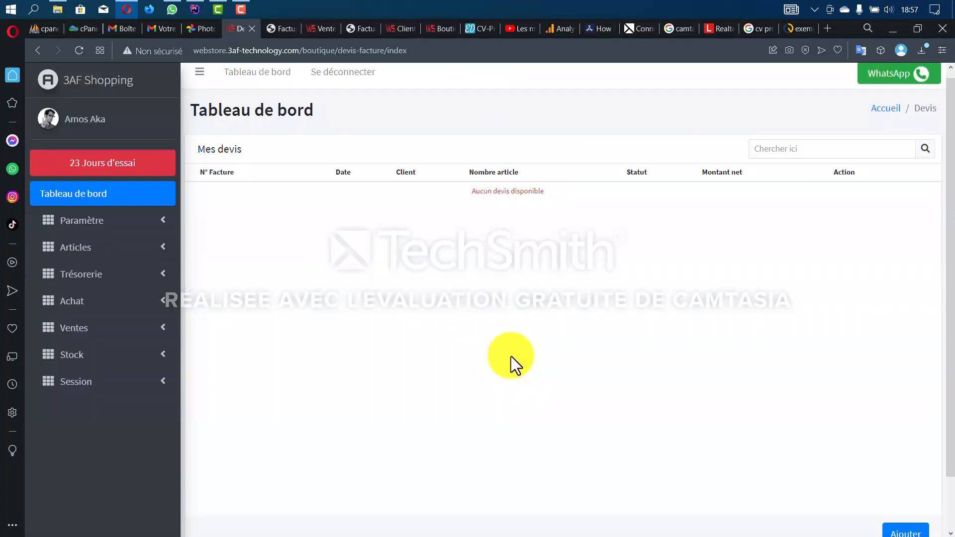
scroll(511, 356, "down", 2)
left_click(903, 469)
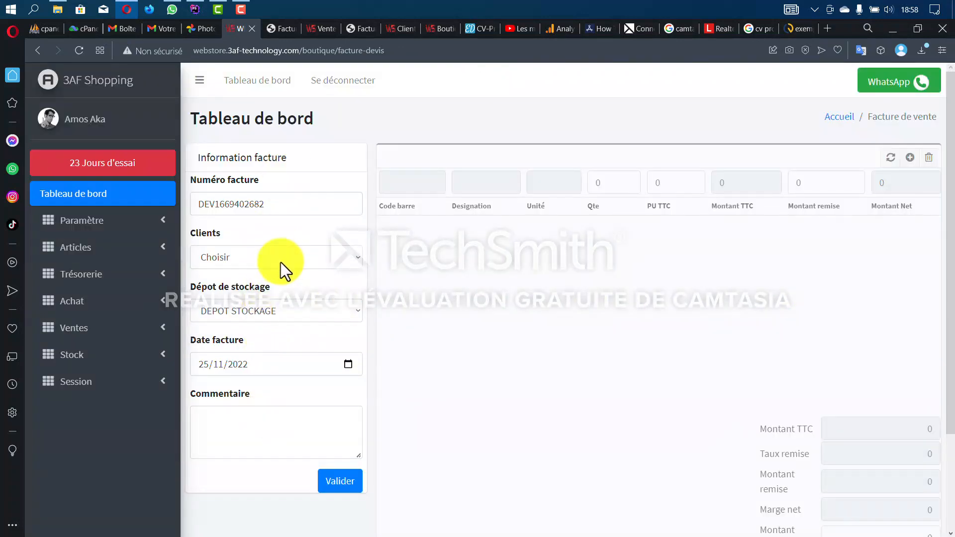
left_click(281, 259)
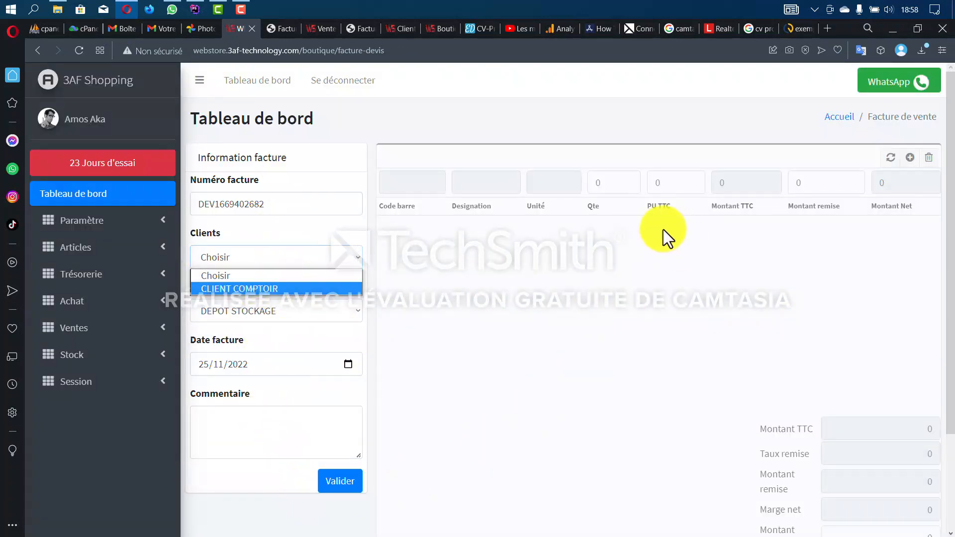
scroll(915, 453, "down", 3)
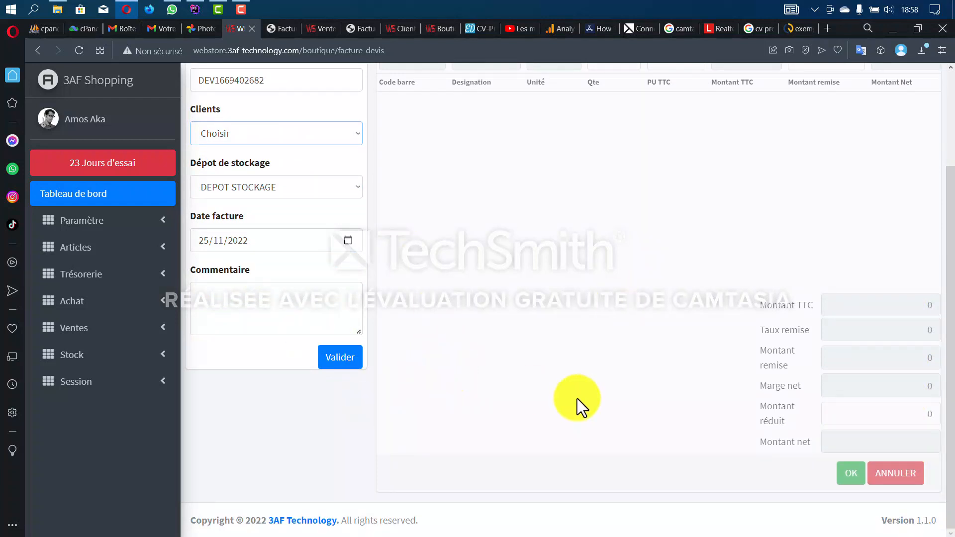
left_click(101, 357)
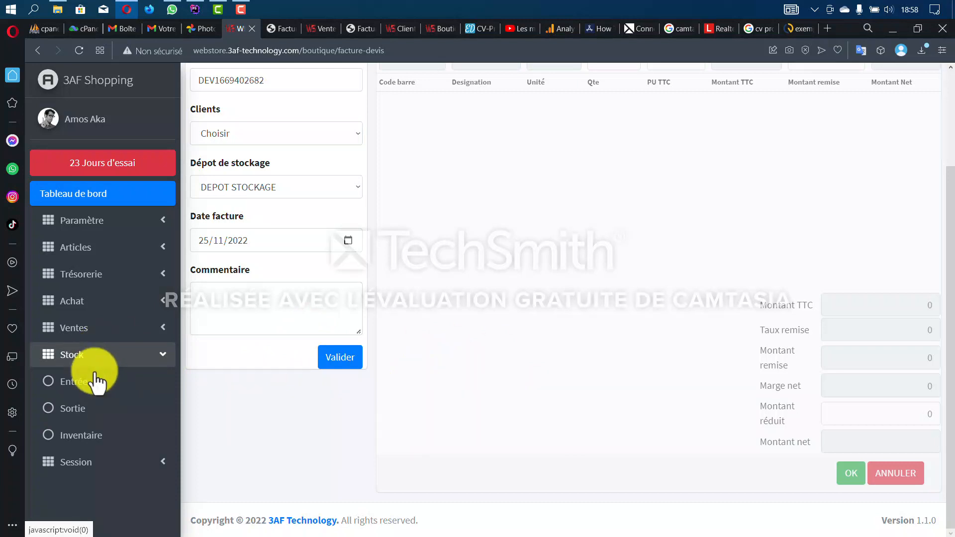
- Open the stock entries list, begin a new entry and validate its header; list stays empty
left_click(93, 383)
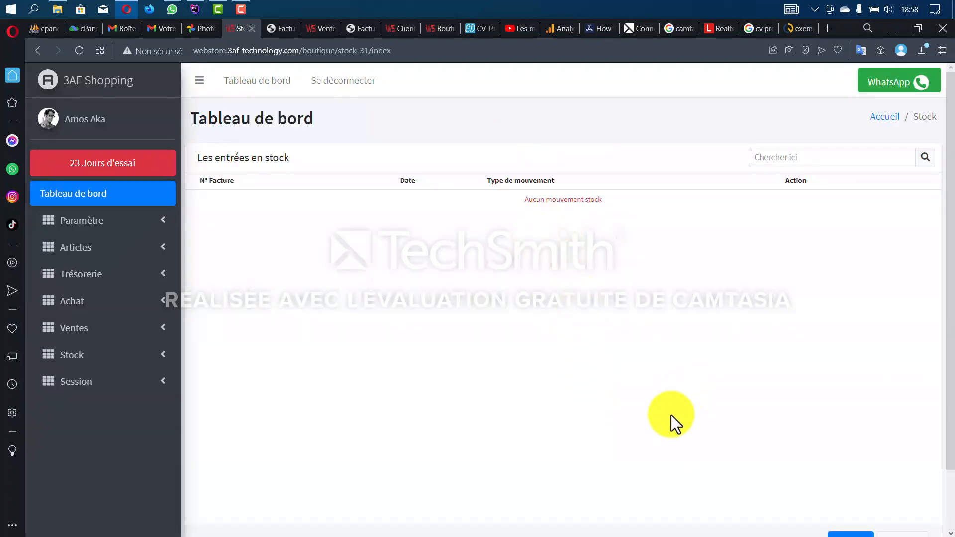
scroll(671, 415, "down", 2)
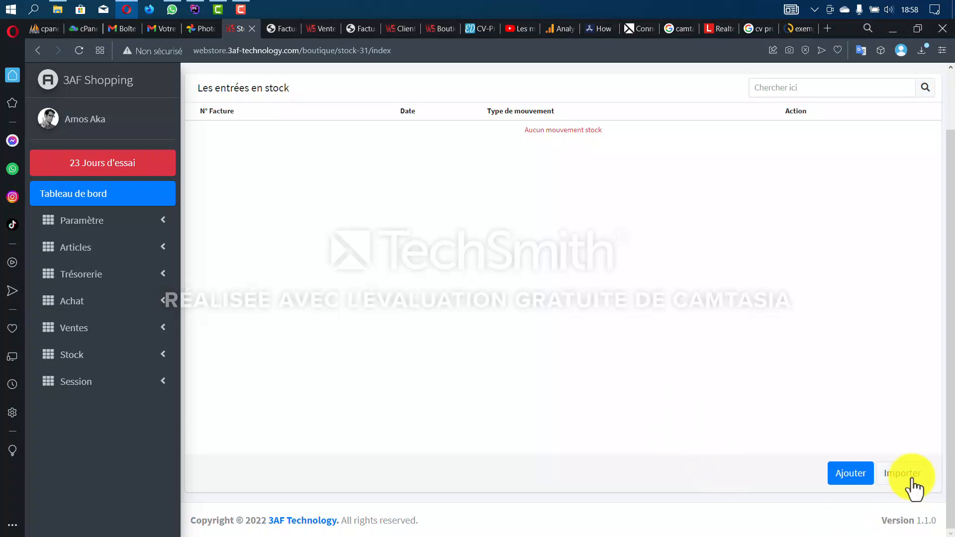
left_click(855, 475)
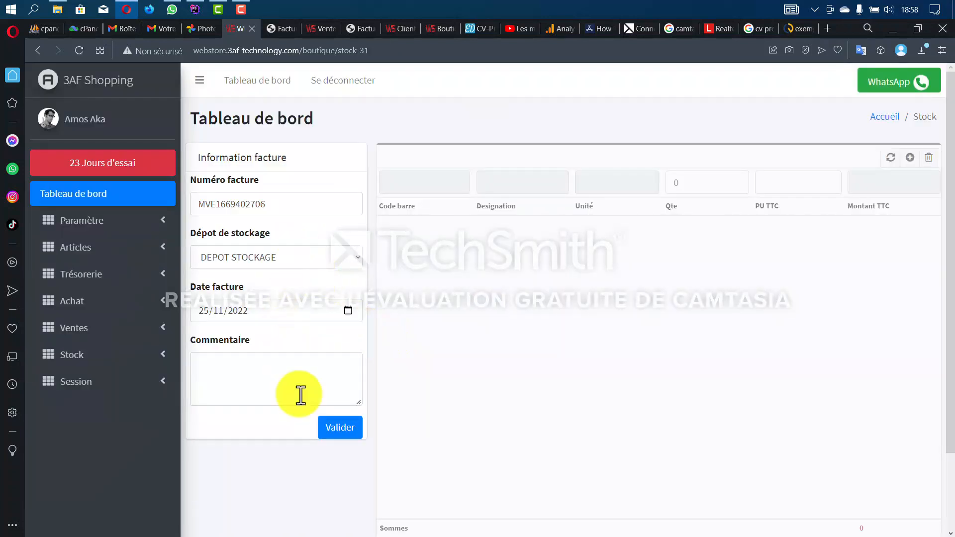
left_click(335, 438)
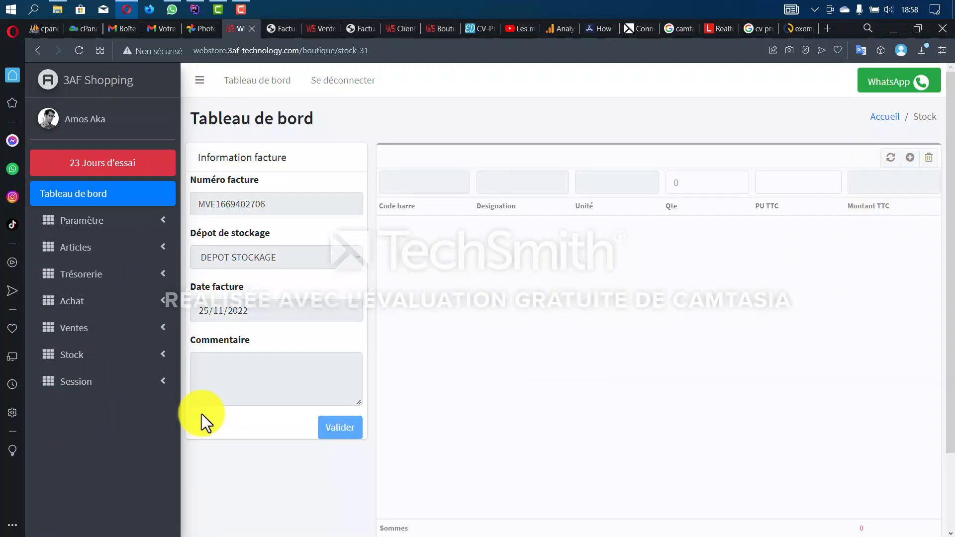
scroll(345, 422, "down", 2)
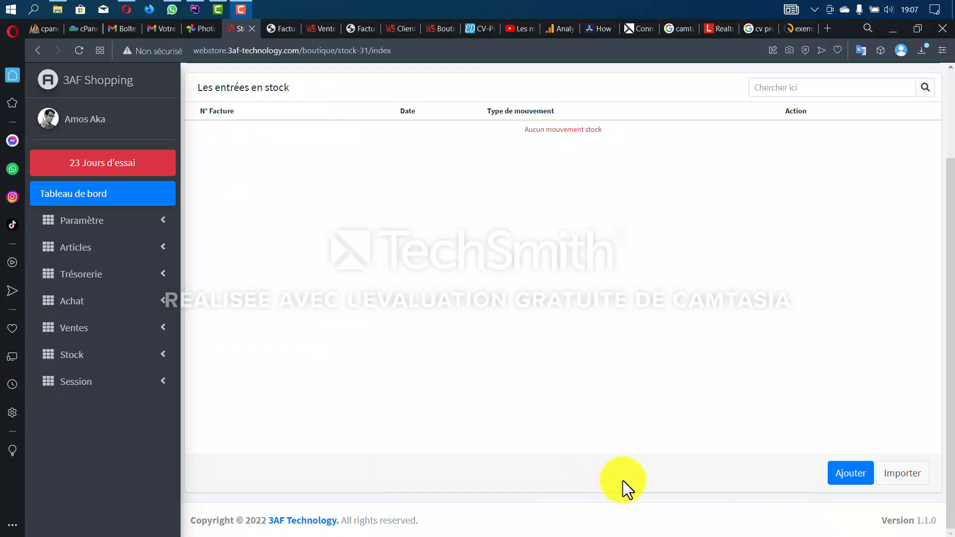
- Download the Stock.xlsx template from the stock entries Importer dialog
left_click(121, 359)
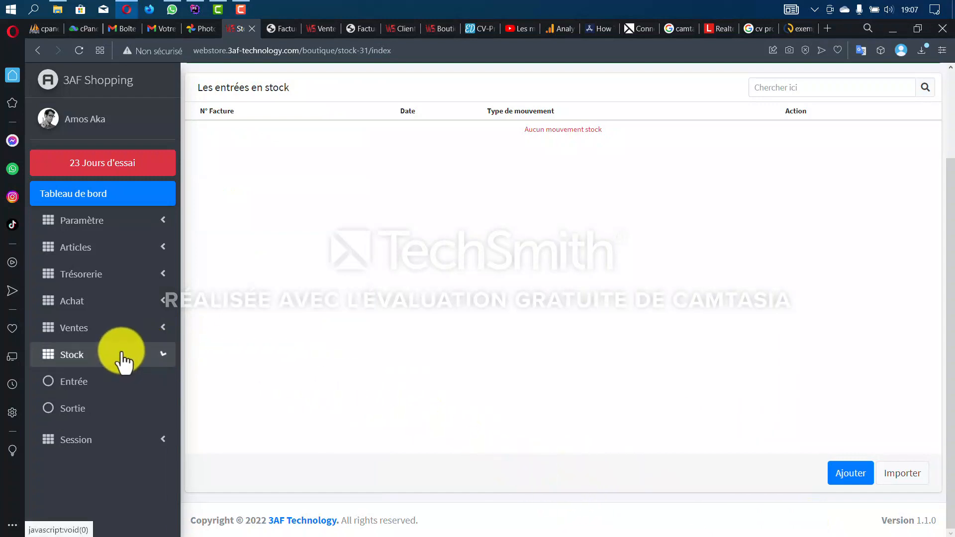
left_click(119, 387)
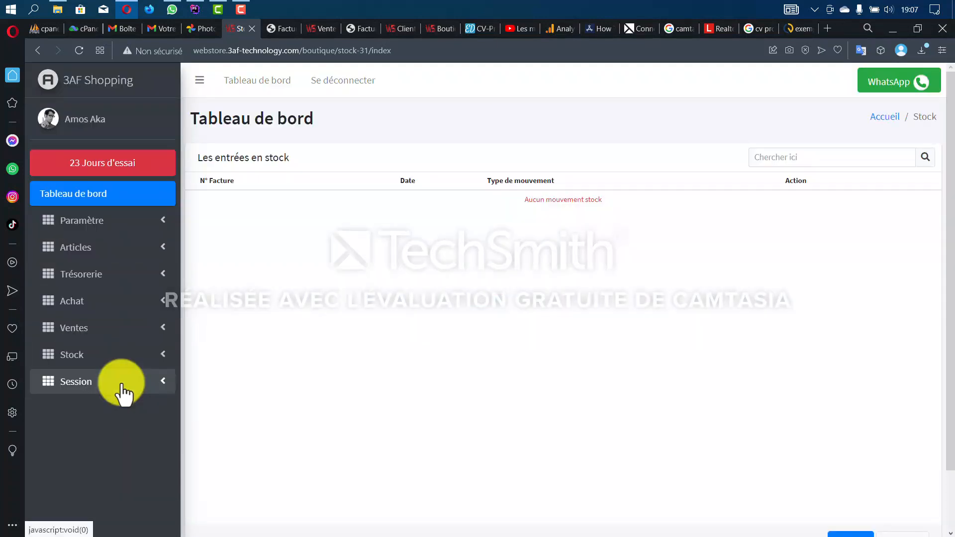
scroll(299, 348, "down", 2)
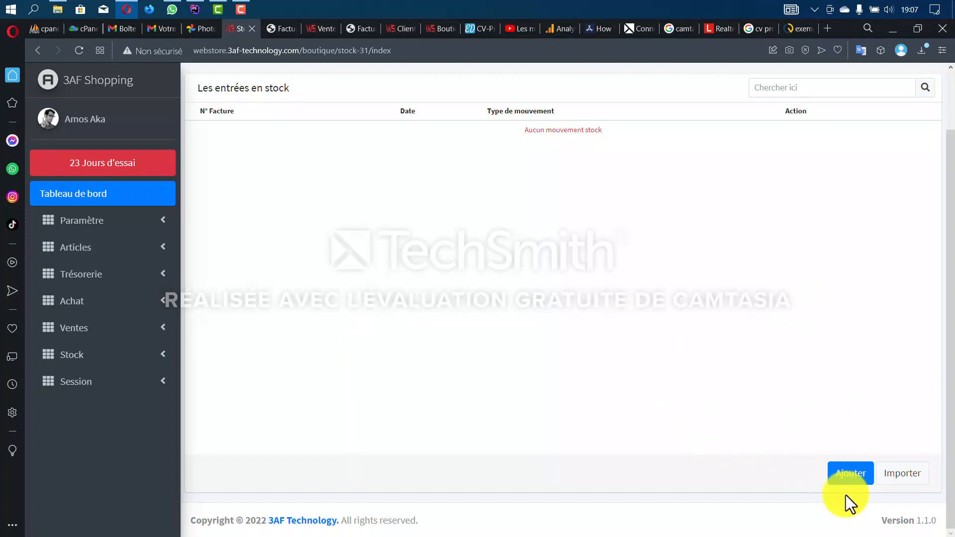
left_click(903, 477)
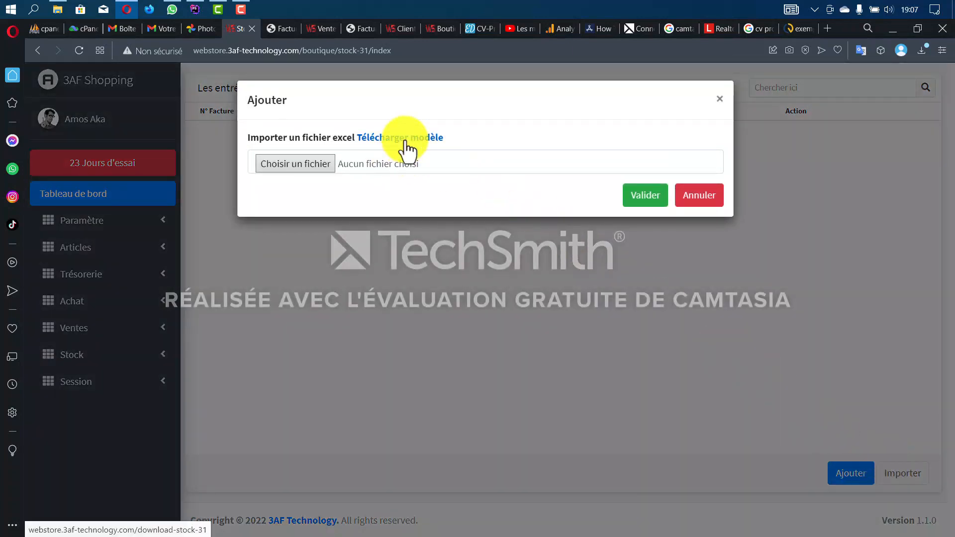
left_click(406, 143)
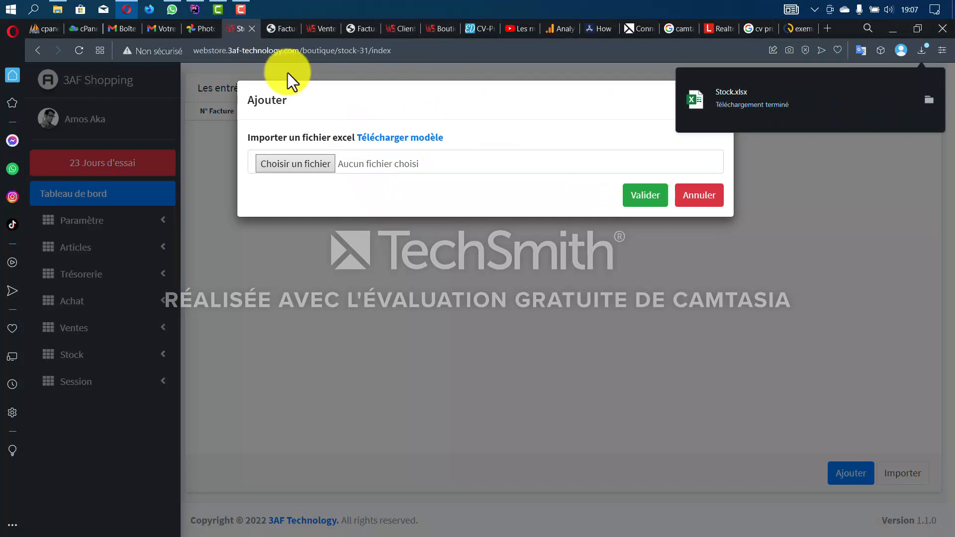
- Dismiss the import and start a new stock entry with its header confirmed
left_click(701, 199)
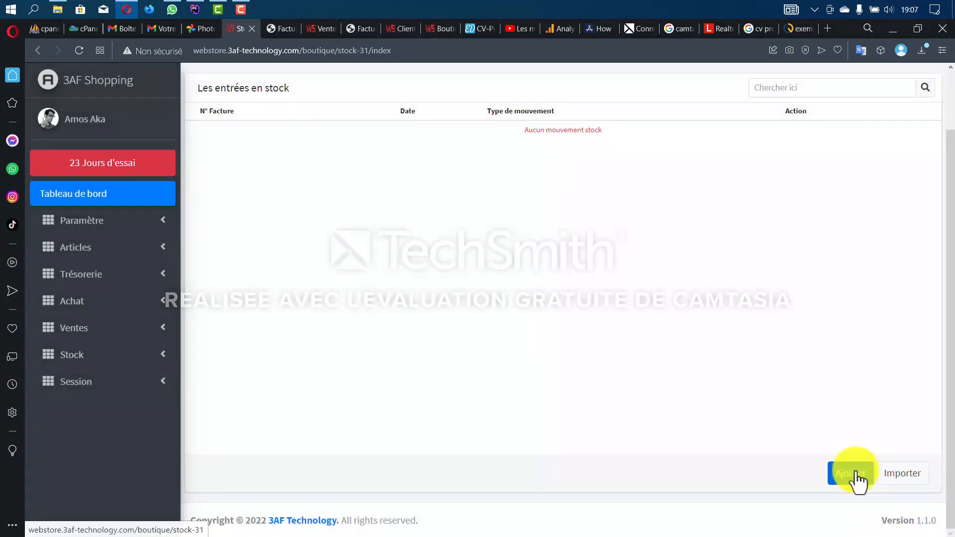
left_click(854, 474)
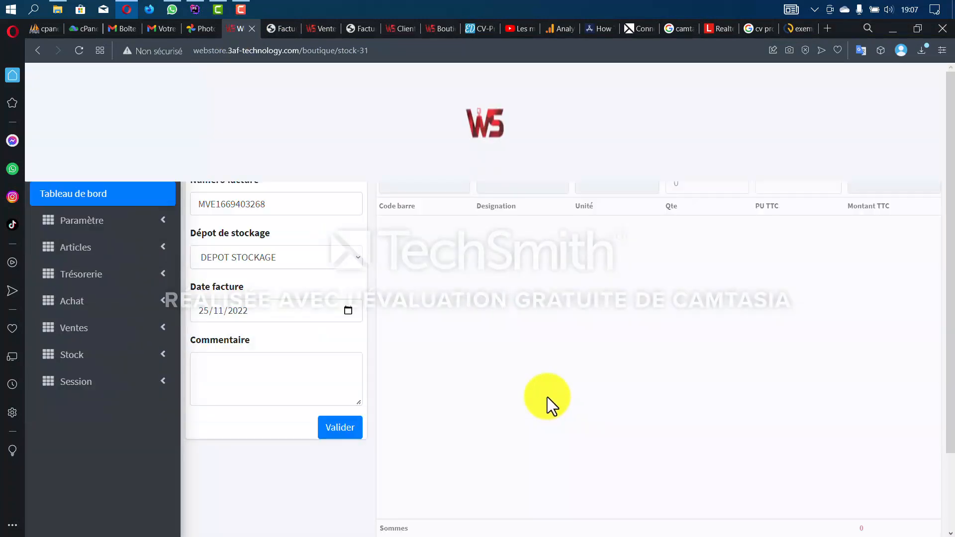
scroll(393, 373, "down", 2)
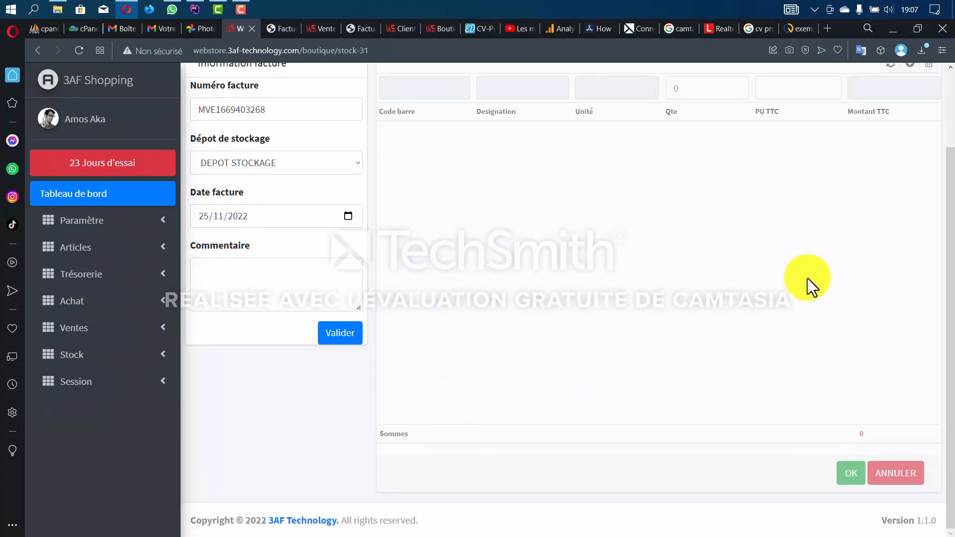
scroll(379, 326, "up", 2)
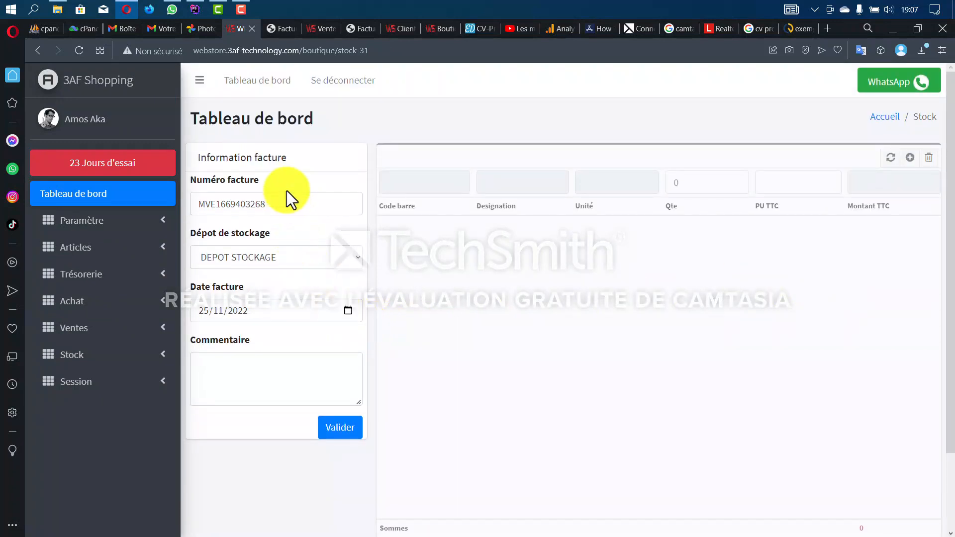
left_click(339, 430)
scroll(744, 243, "down", 2)
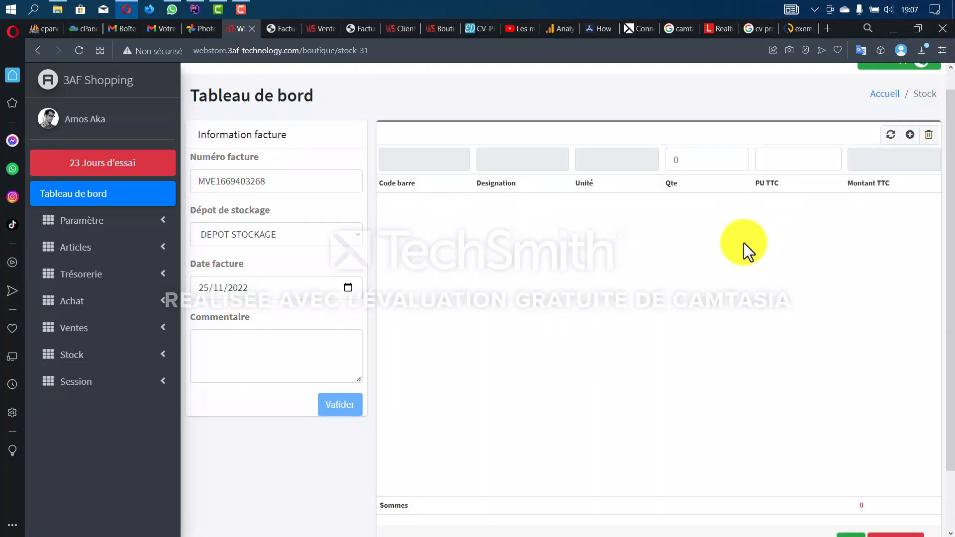
scroll(881, 124, "up", 1)
- Add Huile Cauvin ×10 and Extra d'Olive ×13, saving the 190 000 stock entry
left_click(910, 118)
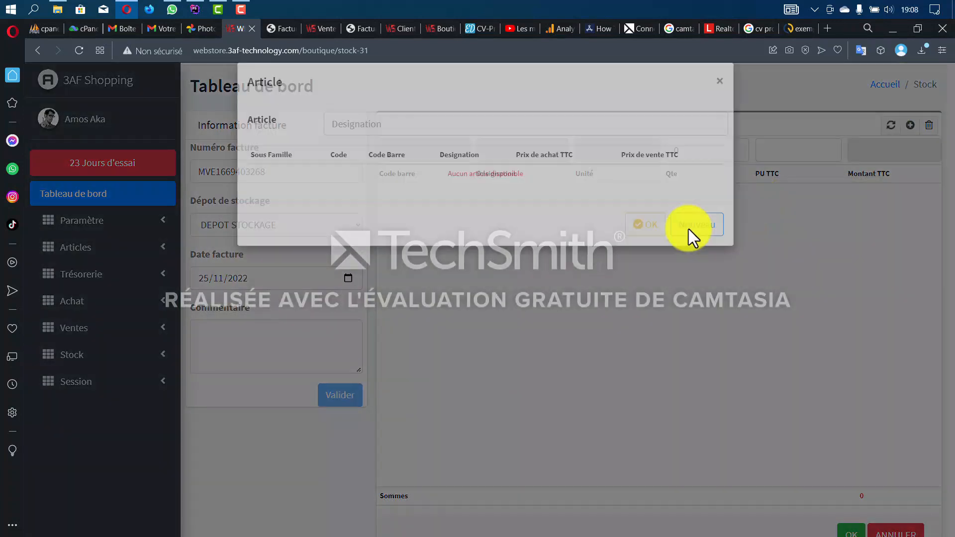
double_click(587, 193)
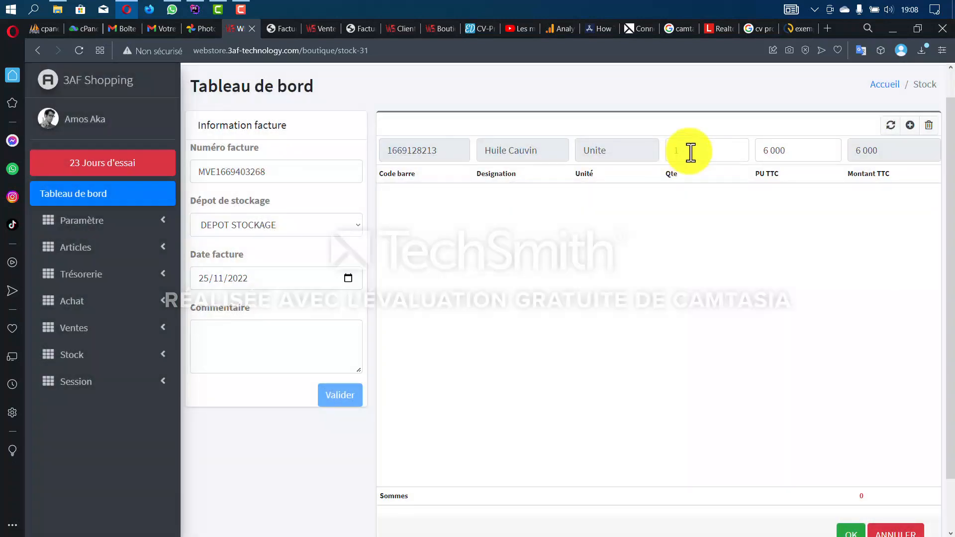
type("10")
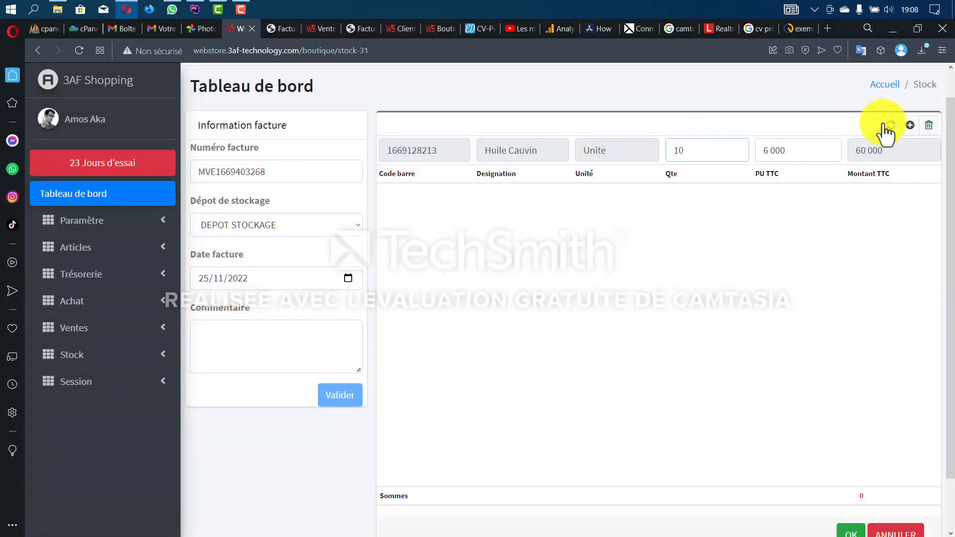
left_click(910, 127)
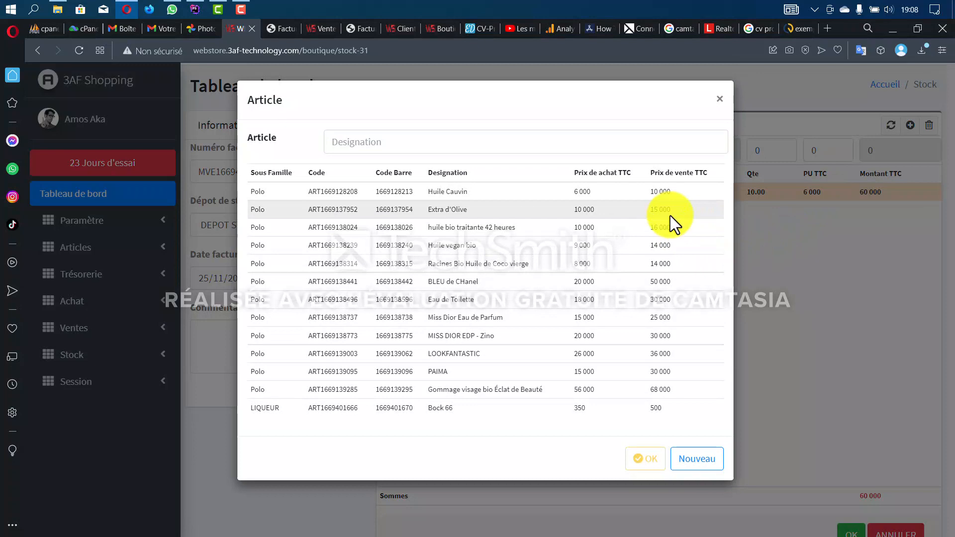
double_click(670, 216)
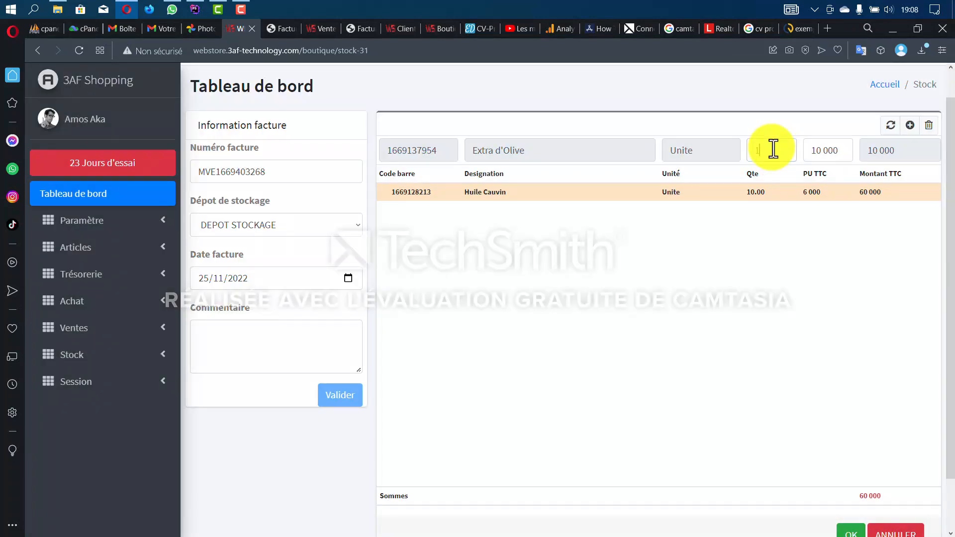
type("13")
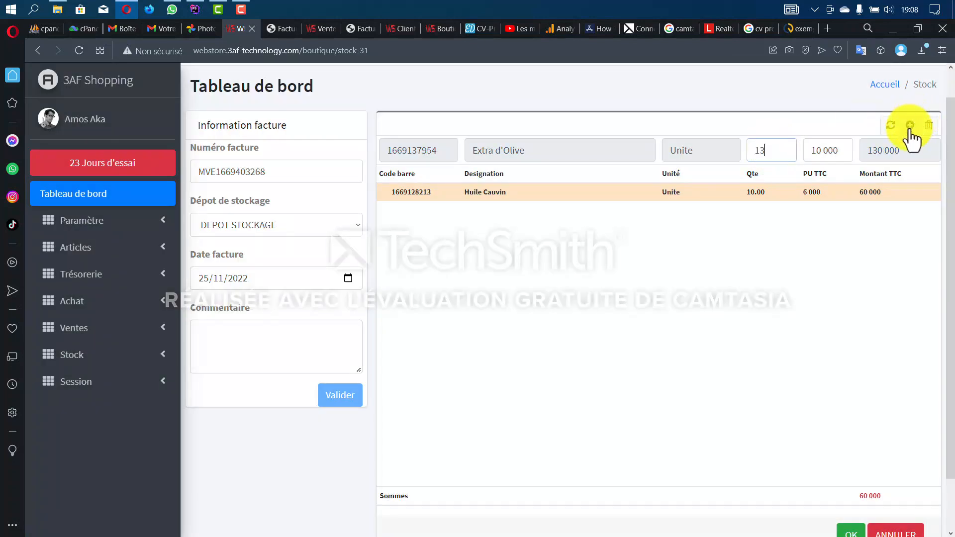
left_click(910, 125)
scroll(773, 440, "down", 1)
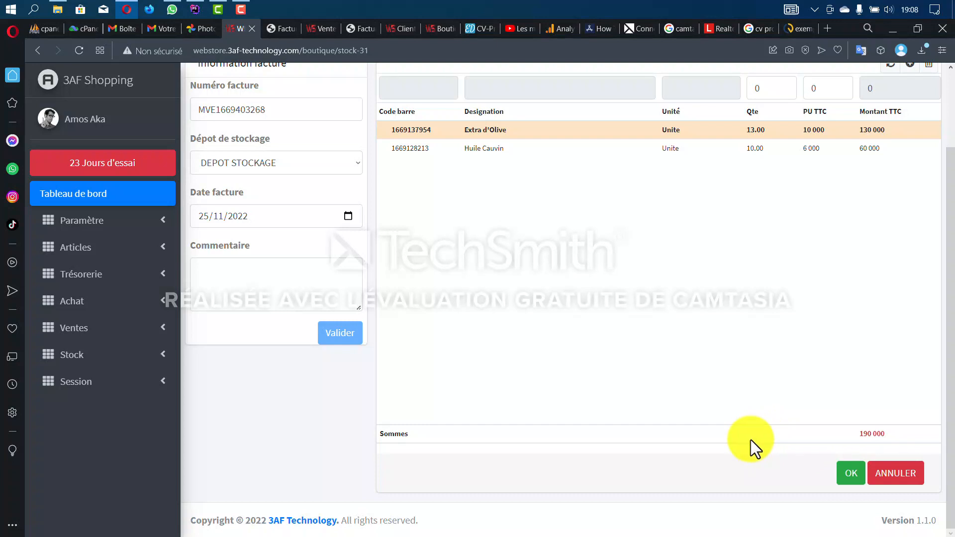
left_click(848, 479)
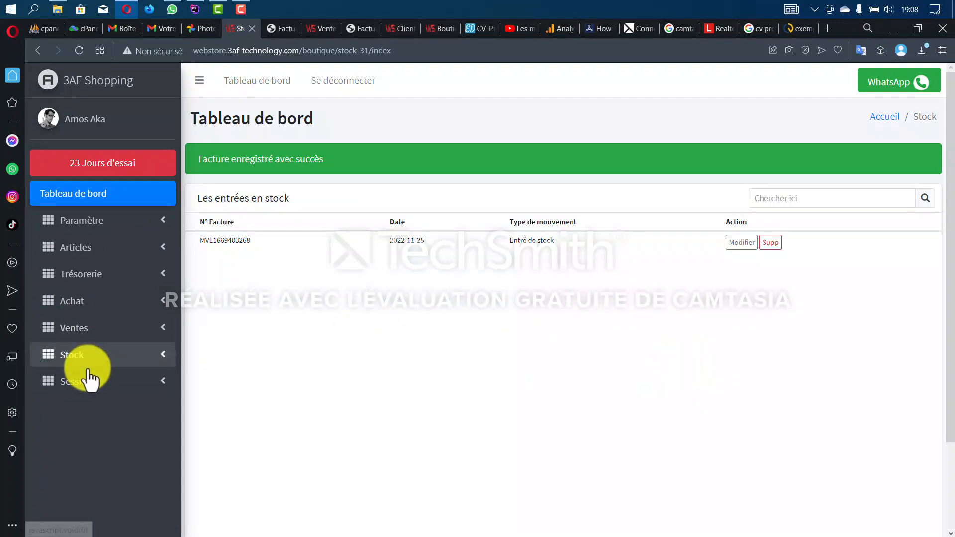
- Open the articles list in a new tab to check stock: 37 Extra d'Olive, 22 Huile Cauvin
left_click(99, 357)
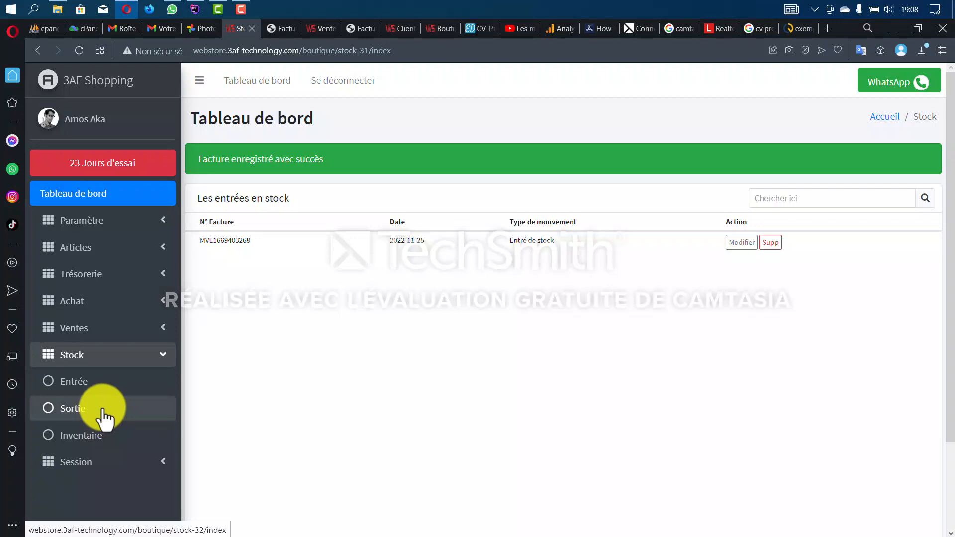
left_click(83, 249)
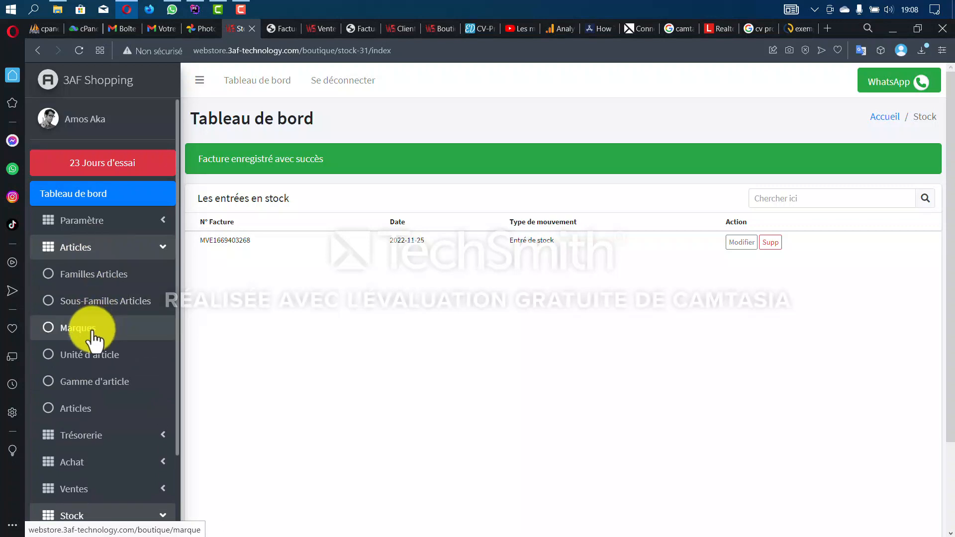
middle_click(79, 408)
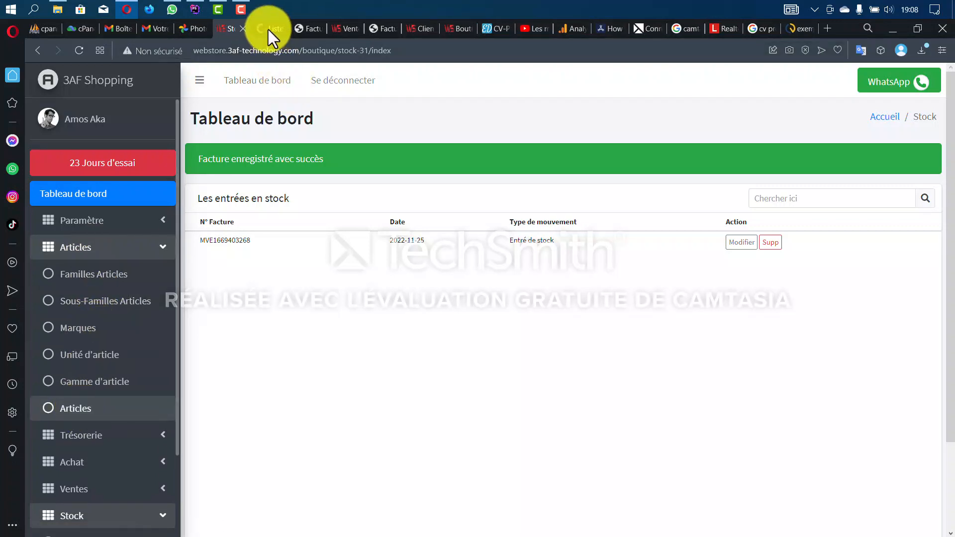
left_click(269, 30)
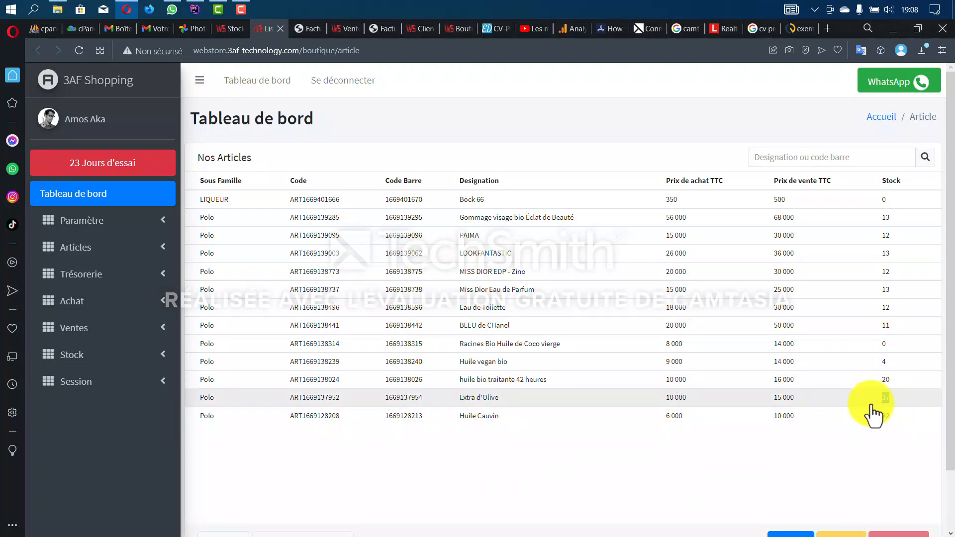
double_click(887, 397)
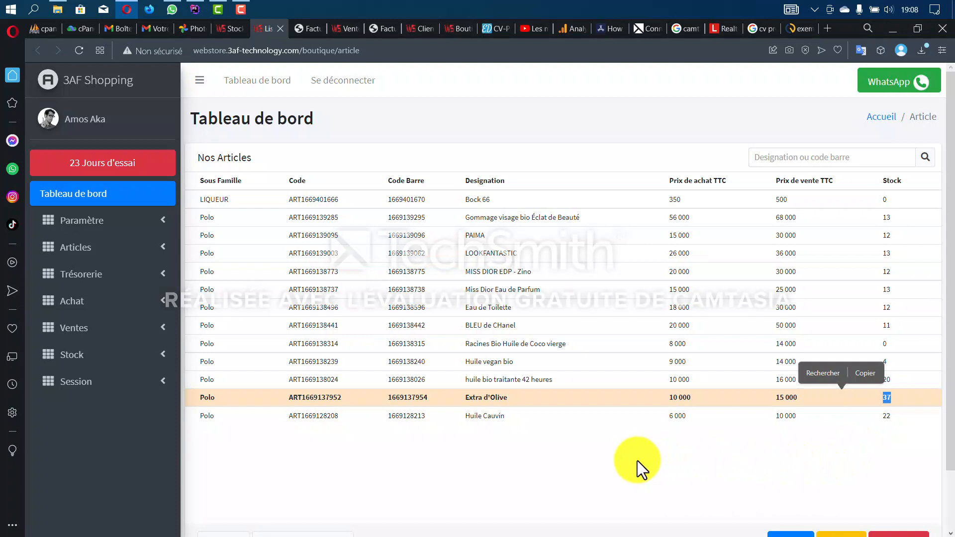
- Back on the stock page, open the empty stock exits list
left_click(234, 28)
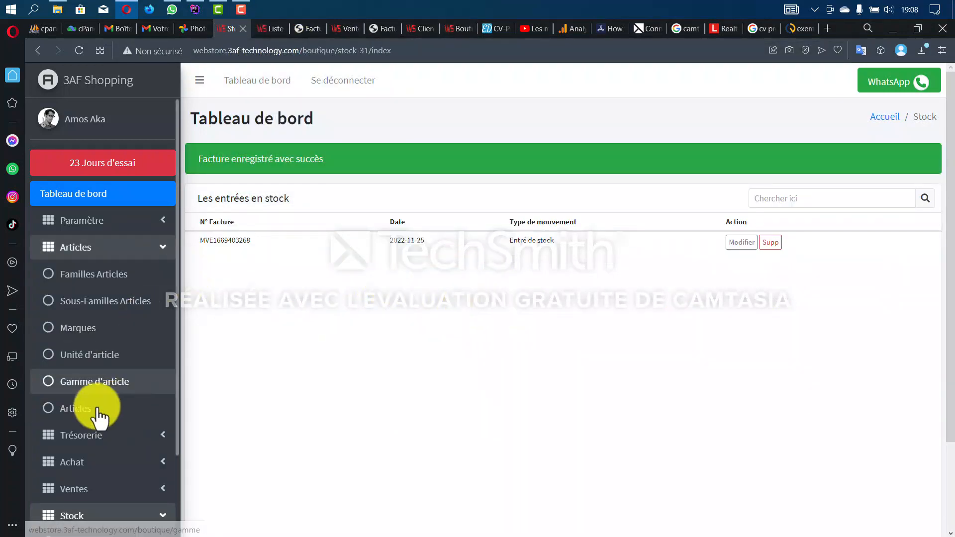
scroll(94, 433, "down", 2)
left_click(97, 471)
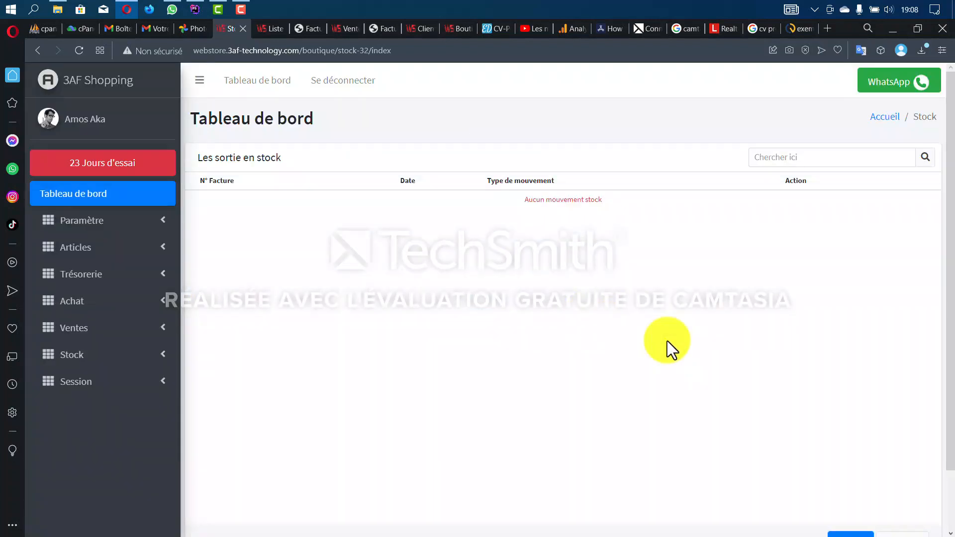
- Start a new stock exit and confirm its header details
scroll(736, 398, "down", 2)
left_click(858, 477)
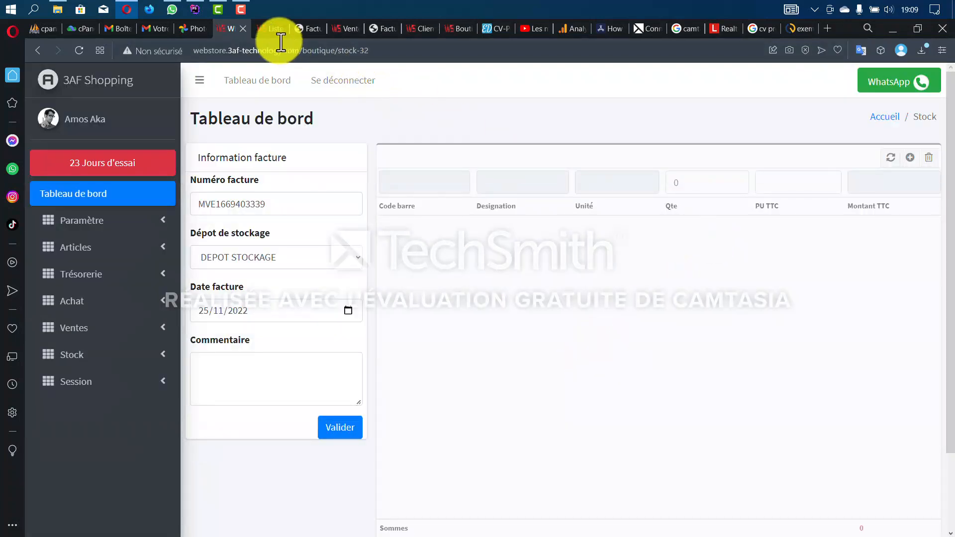
left_click(271, 30)
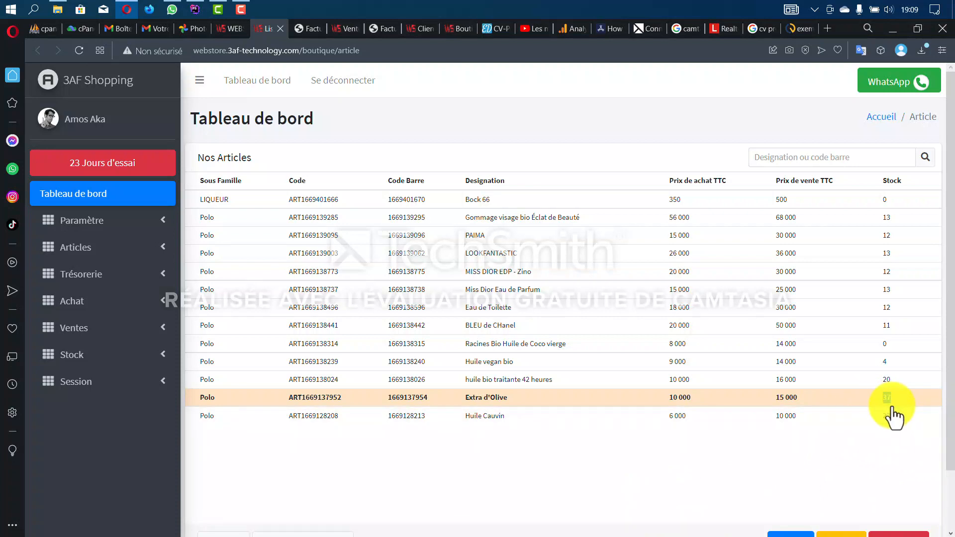
left_click(232, 31)
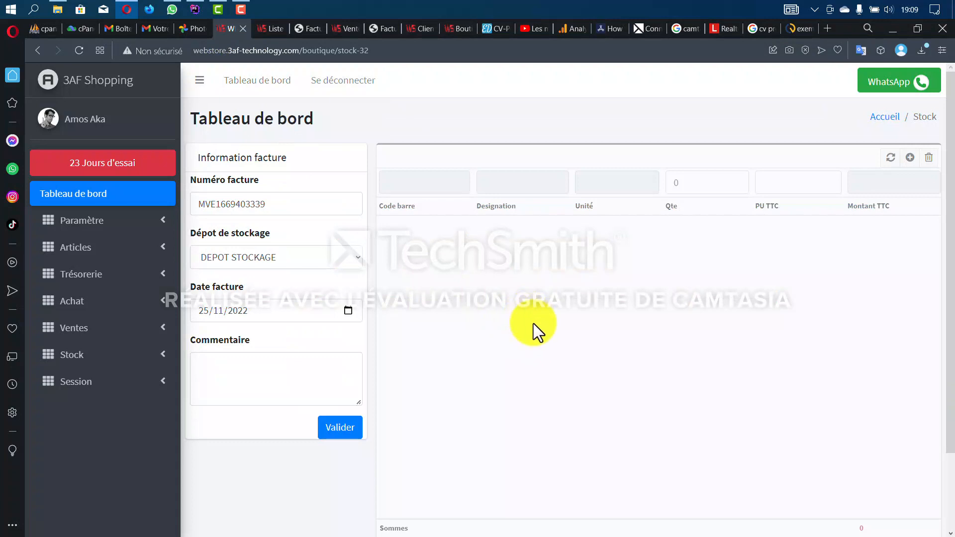
left_click(342, 436)
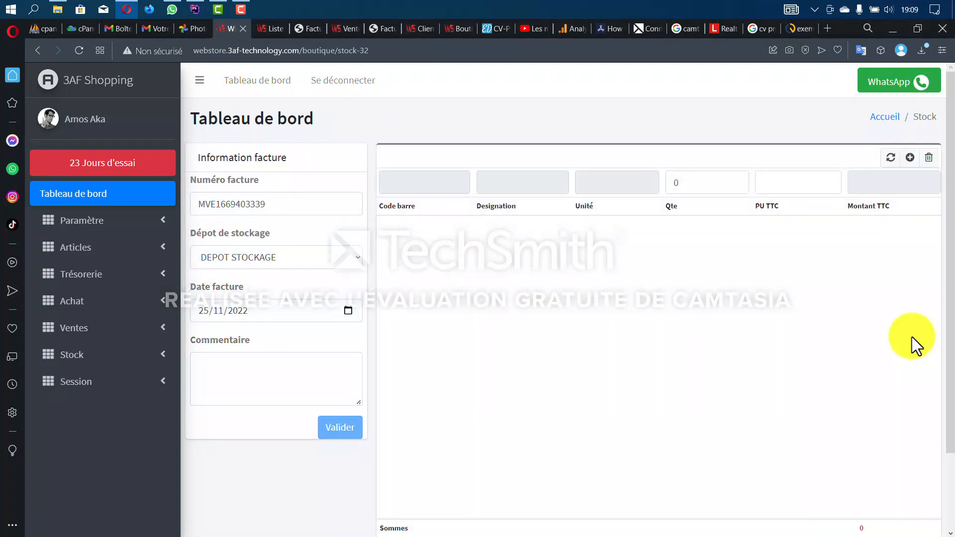
scroll(549, 350, "down", 2)
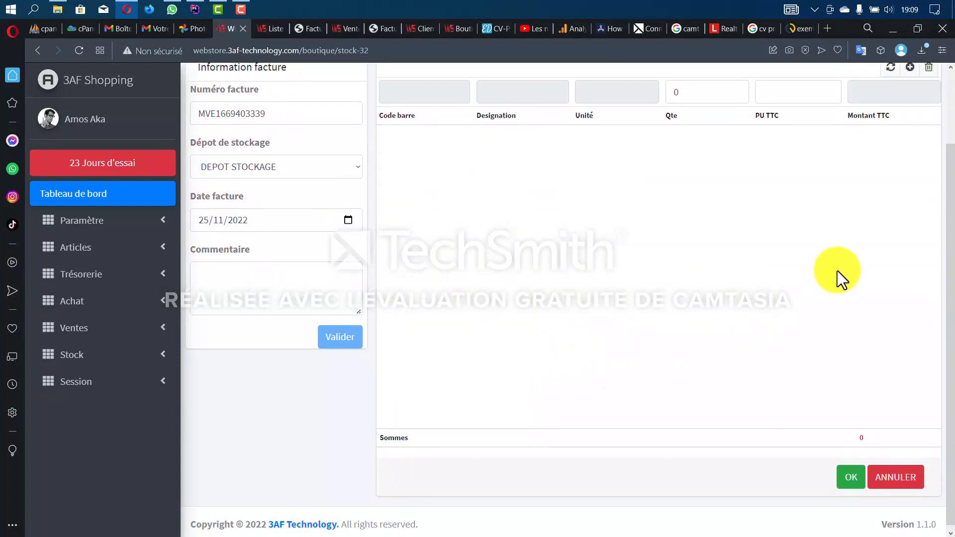
scroll(838, 271, "up", 2)
- Add Huile Cauvin ×2 and Extra d'Olive ×7, saving the 82 000 stock exit
left_click(908, 158)
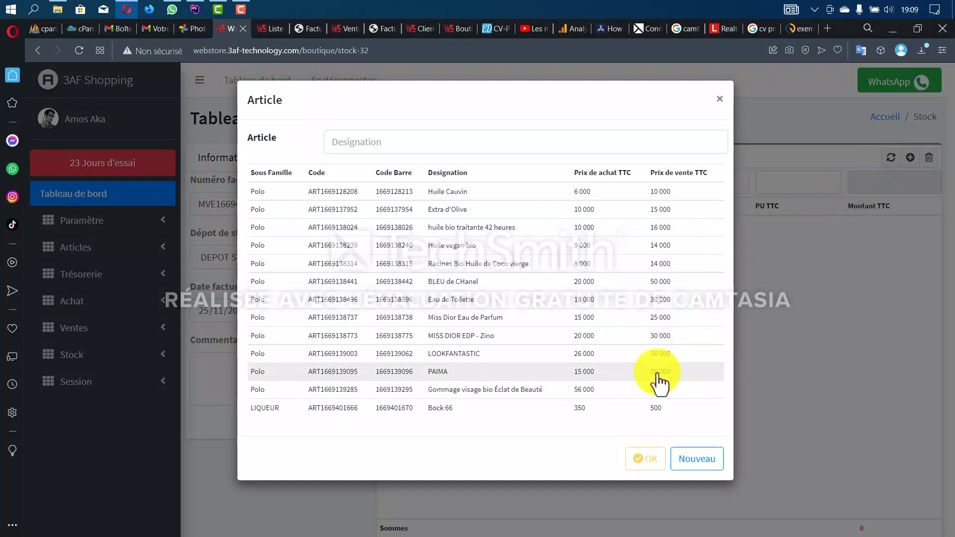
left_click(677, 194)
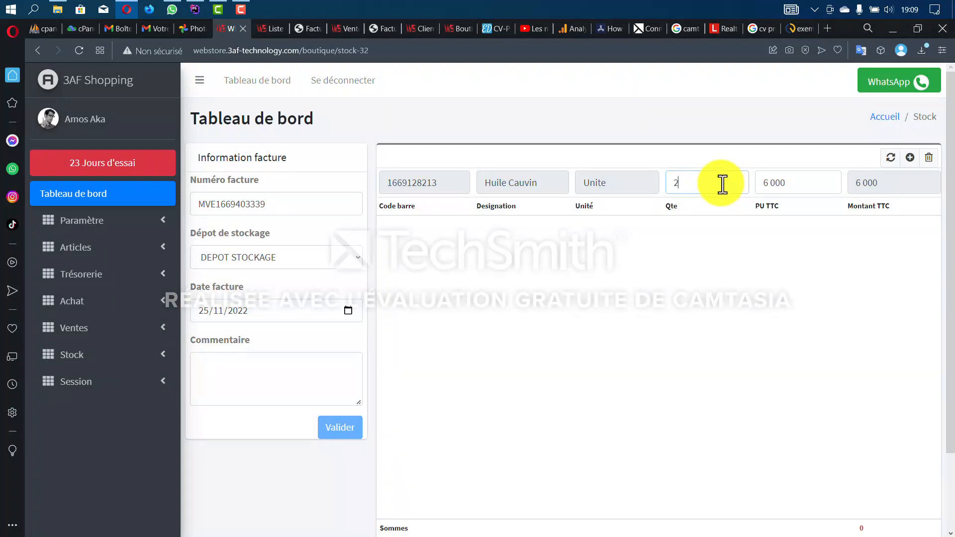
left_click(909, 158)
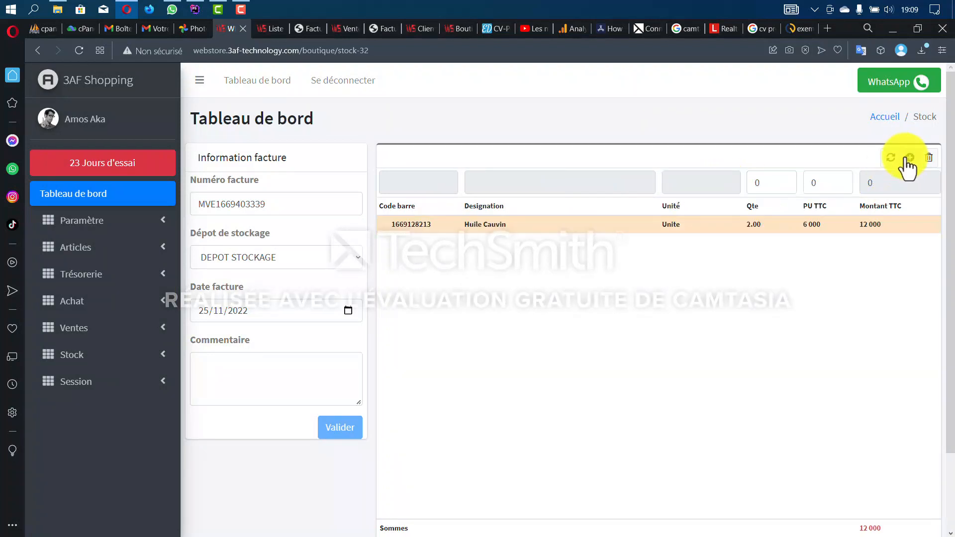
left_click(894, 158)
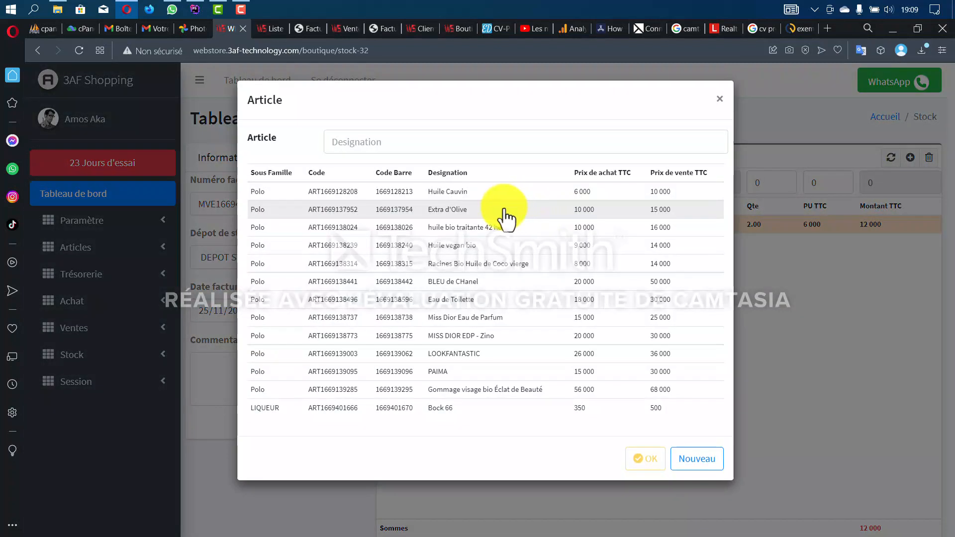
left_click(506, 212)
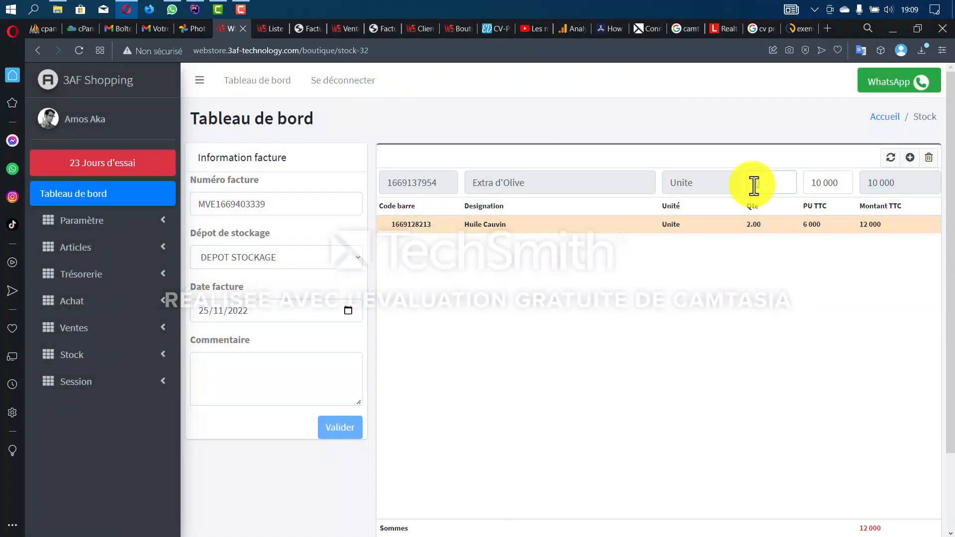
type("7")
scroll(810, 254, "down", 1)
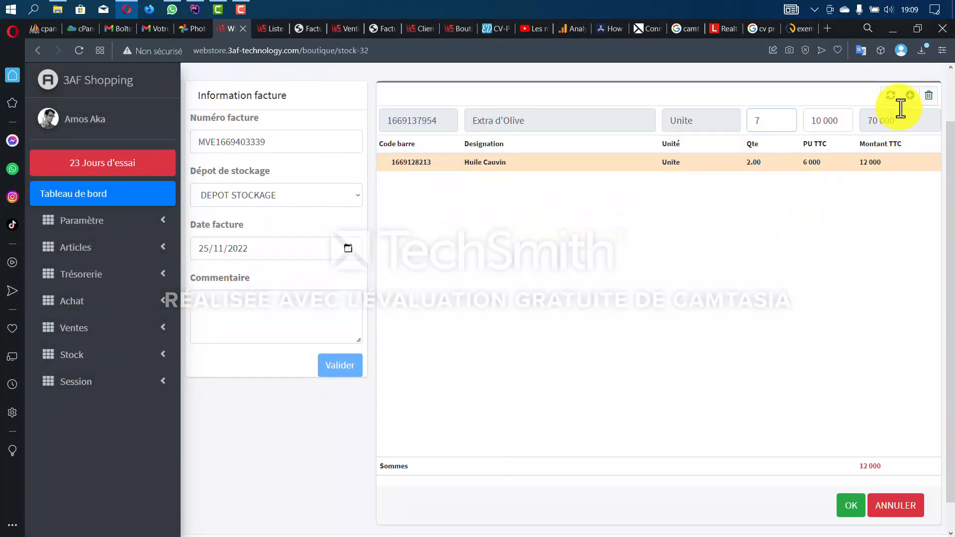
left_click(908, 98)
scroll(776, 378, "down", 1)
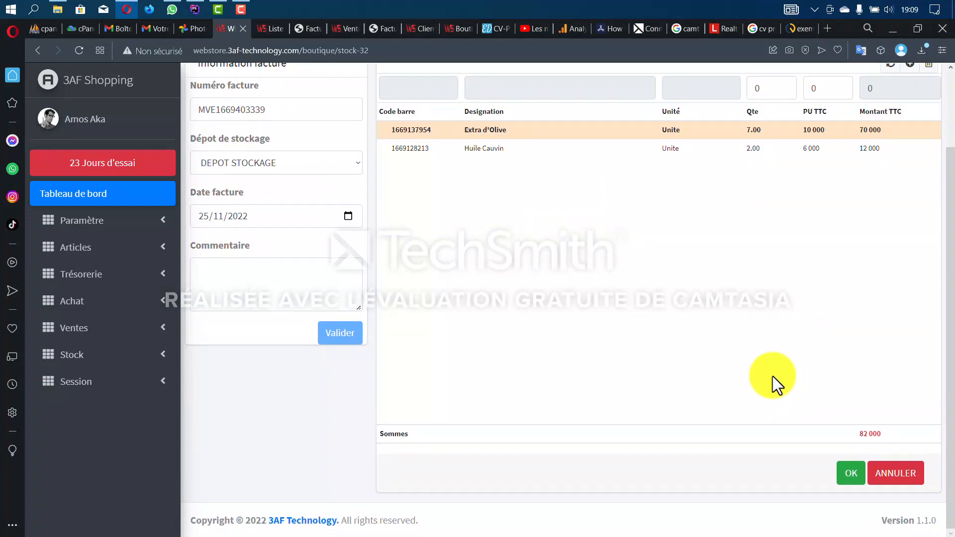
left_click(852, 475)
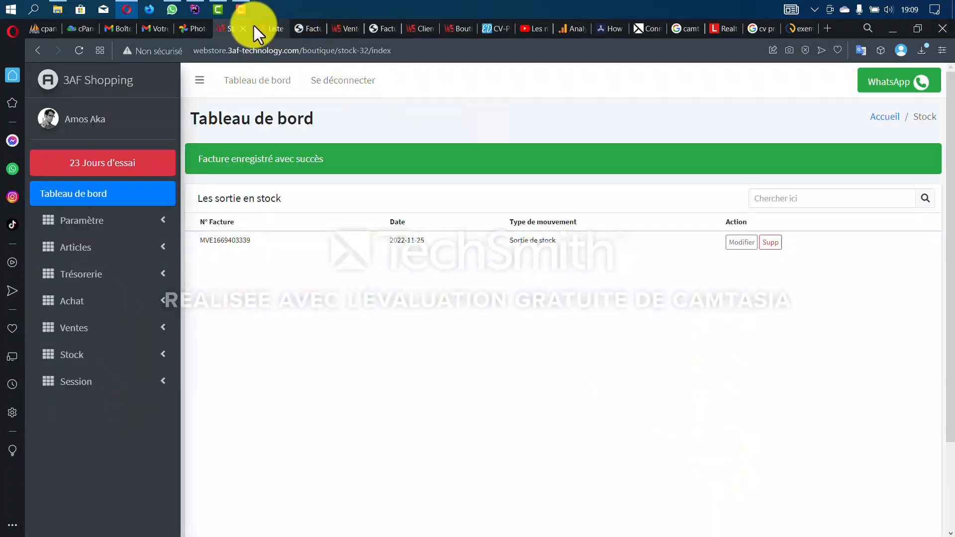
- Reload the article list to refresh Extra d'Olive's stock figure
left_click(262, 28)
double_click(887, 398)
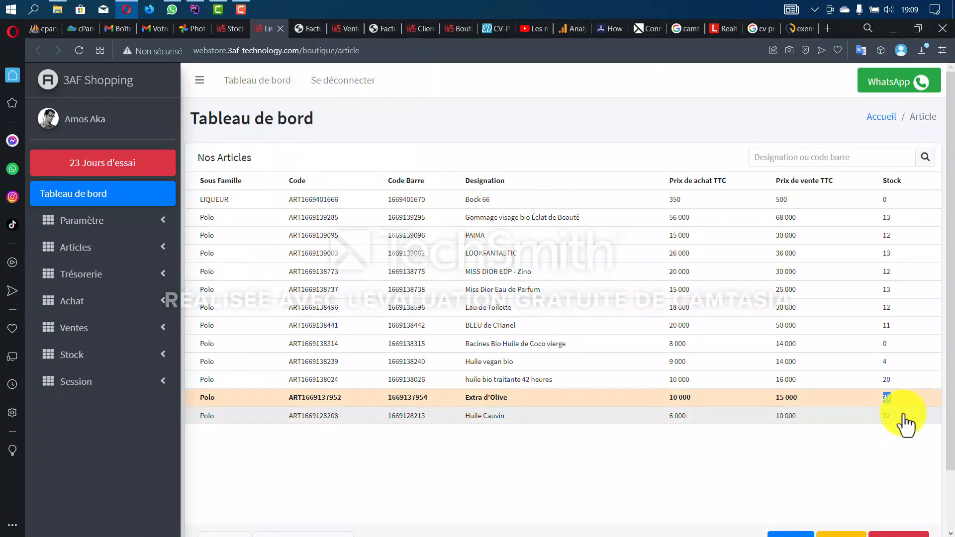
left_click(893, 467)
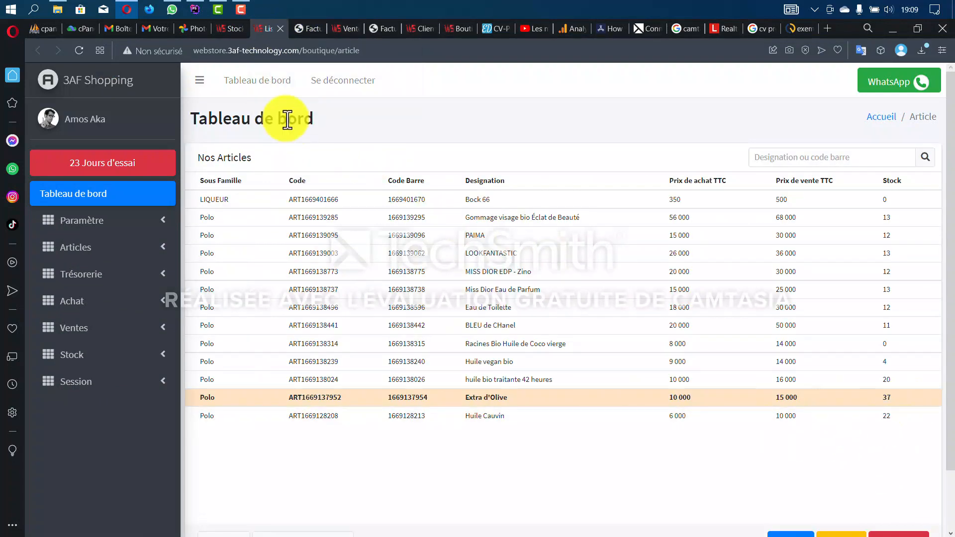
left_click(78, 50)
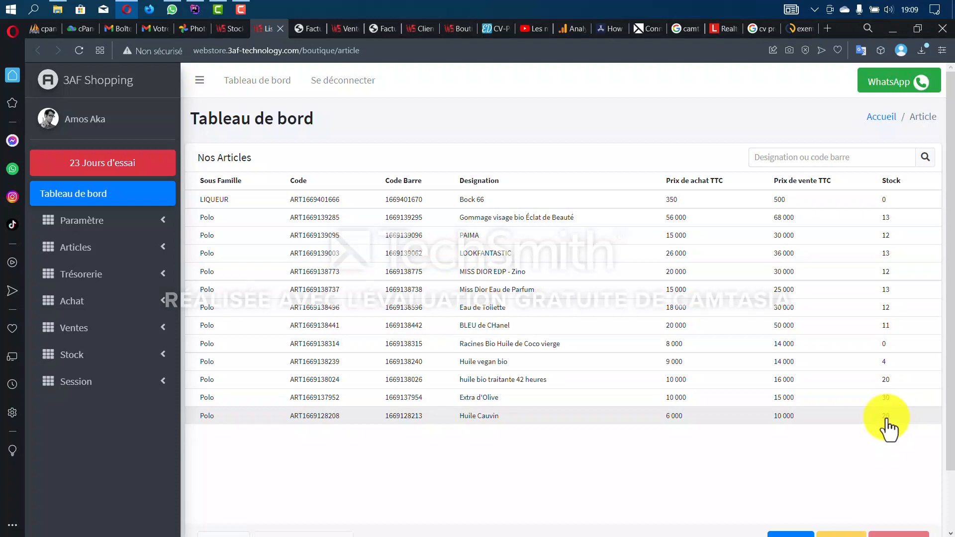
- Close the customer invoice PDF, return to the stock exits list and expand Session
left_click(311, 28)
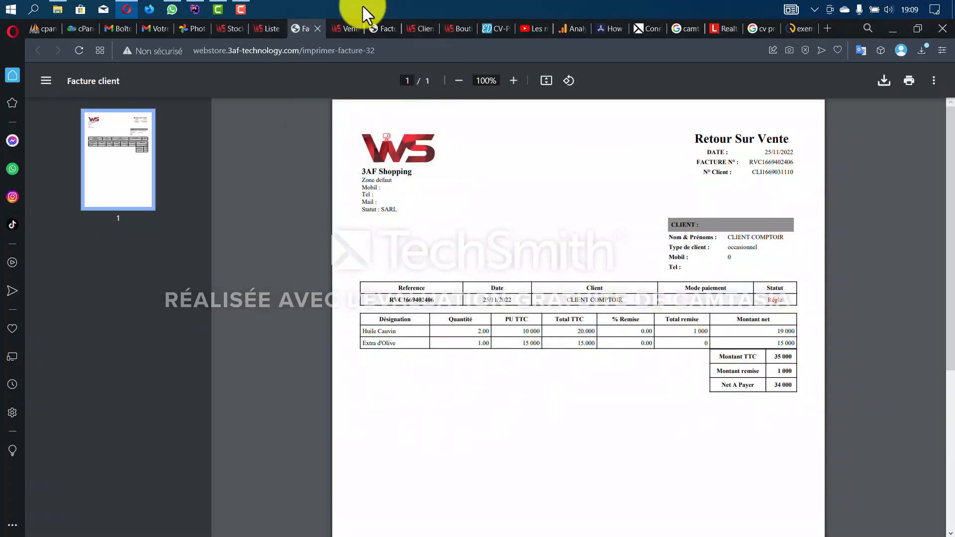
left_click(315, 29)
left_click(237, 31)
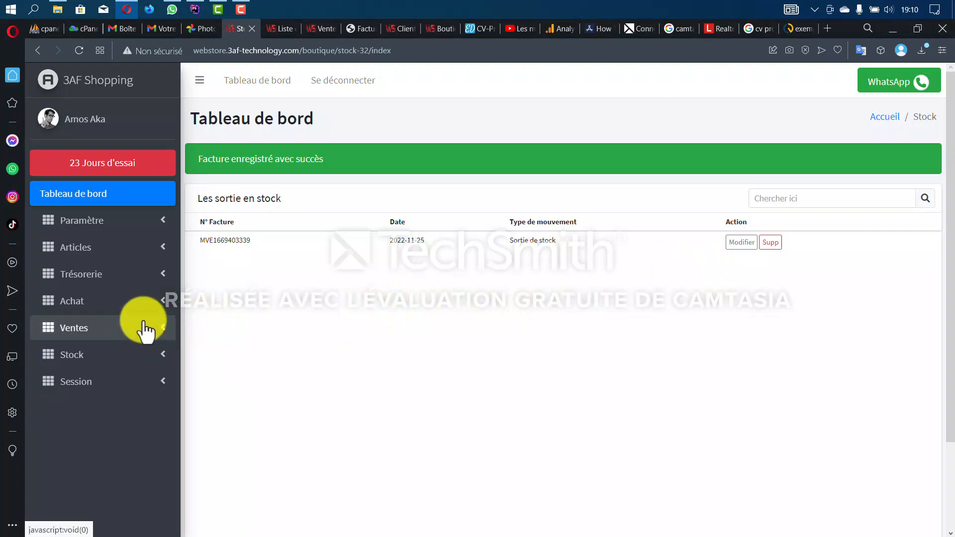
left_click(114, 377)
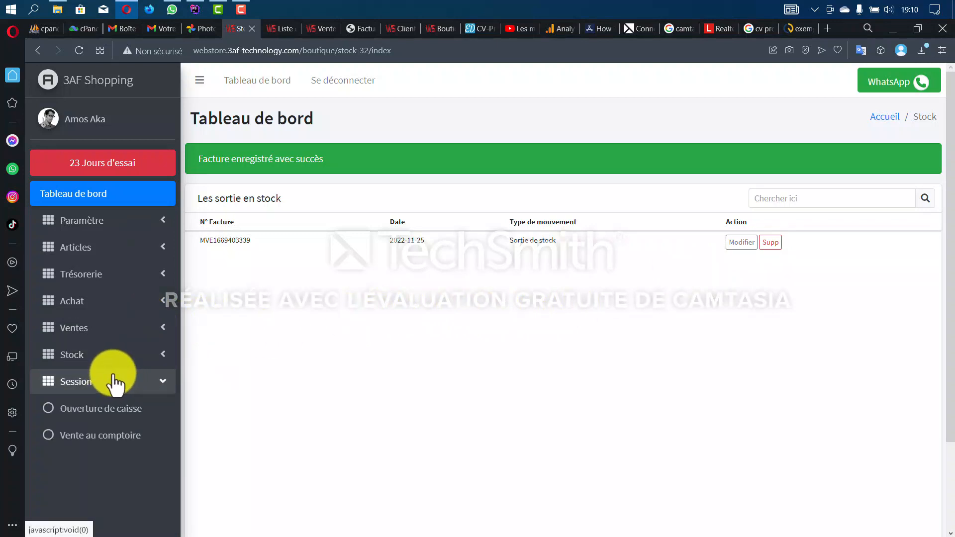
- Open the CAISSE BOUTIQUE cash register with 4 500 as the opening amount
left_click(131, 413)
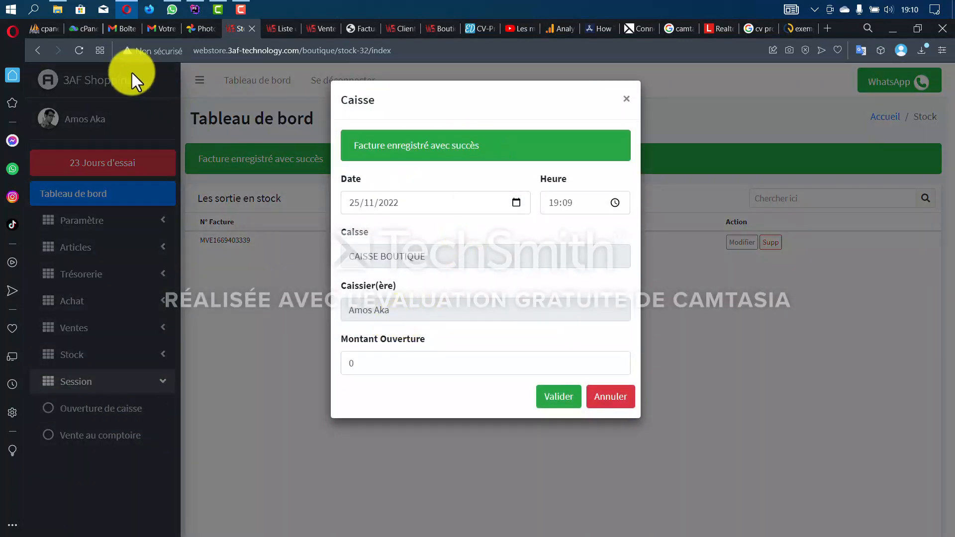
left_click(80, 51)
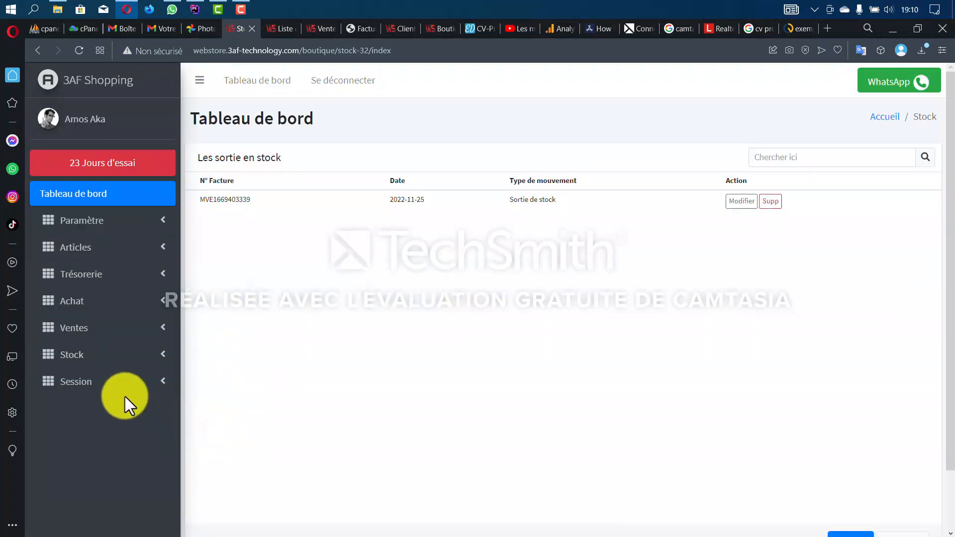
left_click(125, 396)
left_click(125, 412)
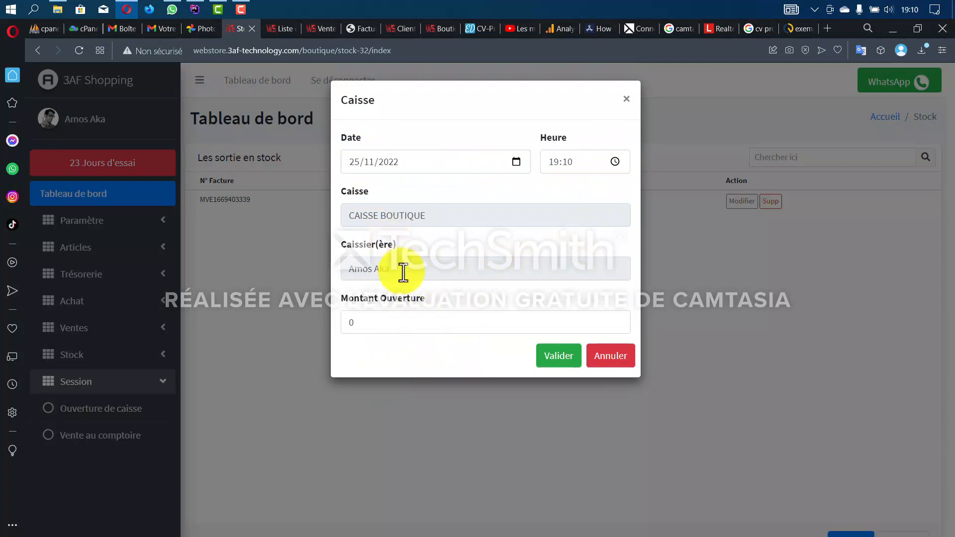
left_click_drag(384, 269, 345, 269)
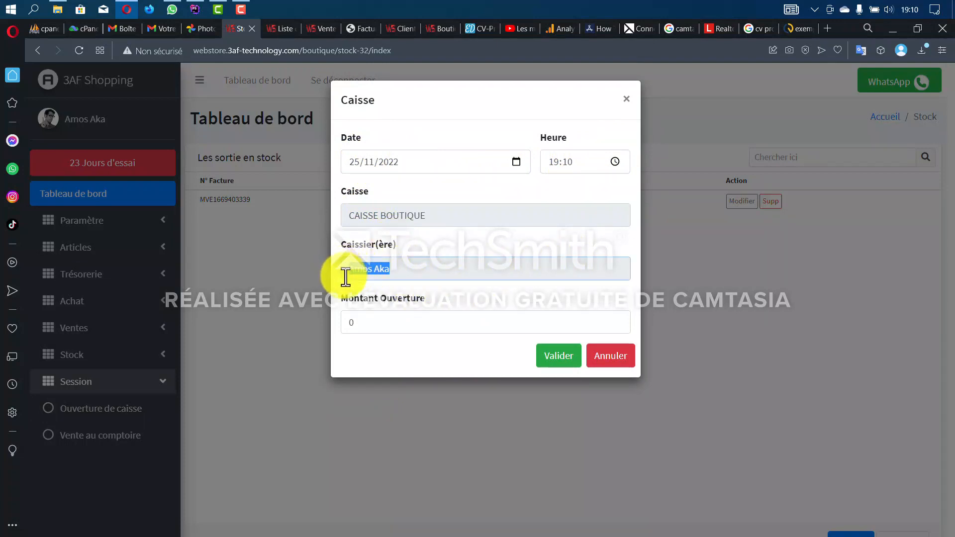
left_click(437, 218)
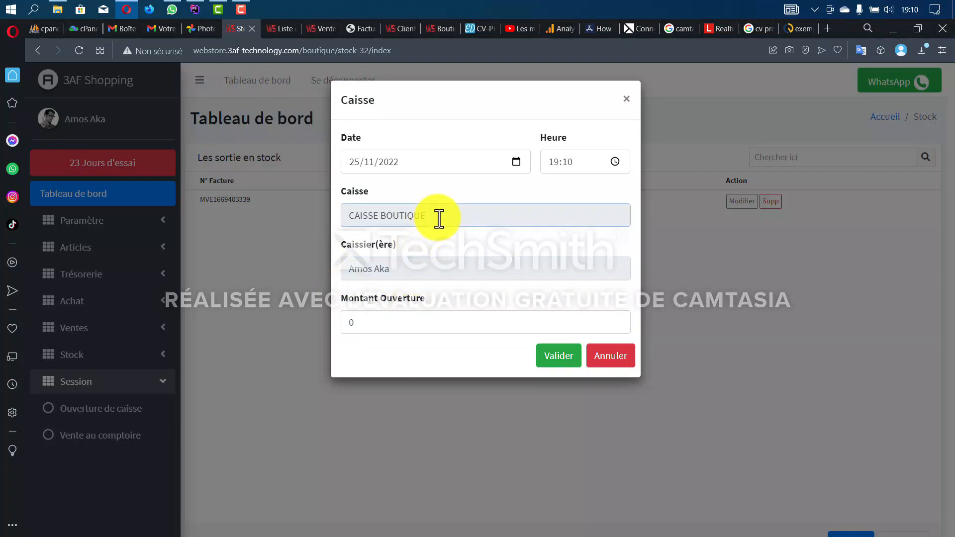
left_click_drag(358, 324, 346, 324)
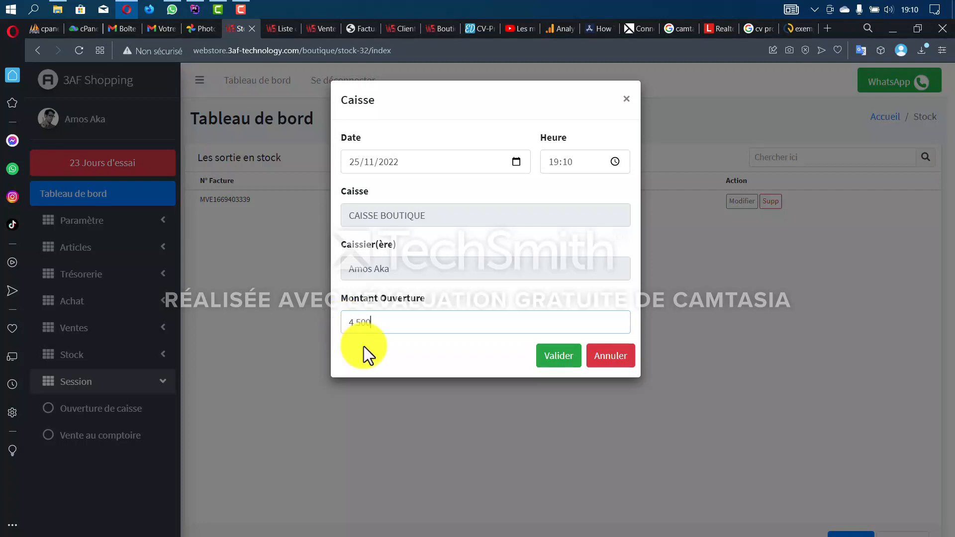
left_click(556, 357)
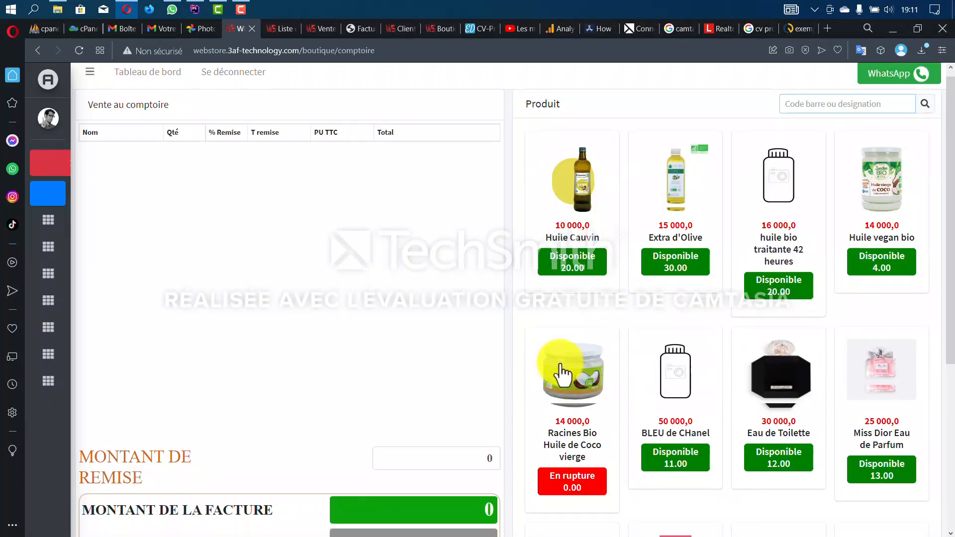
- Search the products for Extra d'Olive and add one to the cart
scroll(562, 377, "down", 1)
scroll(568, 381, "up", 1)
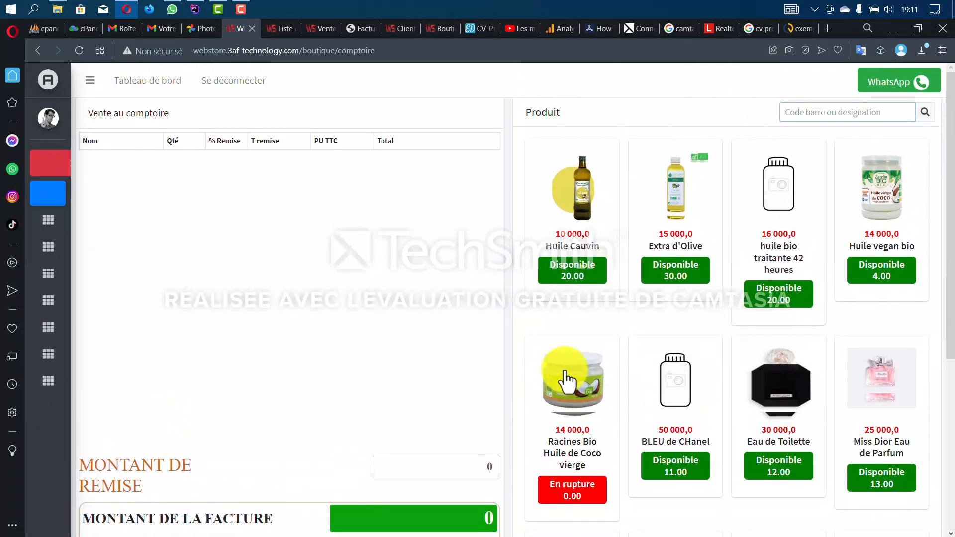
scroll(567, 380, "down", 2)
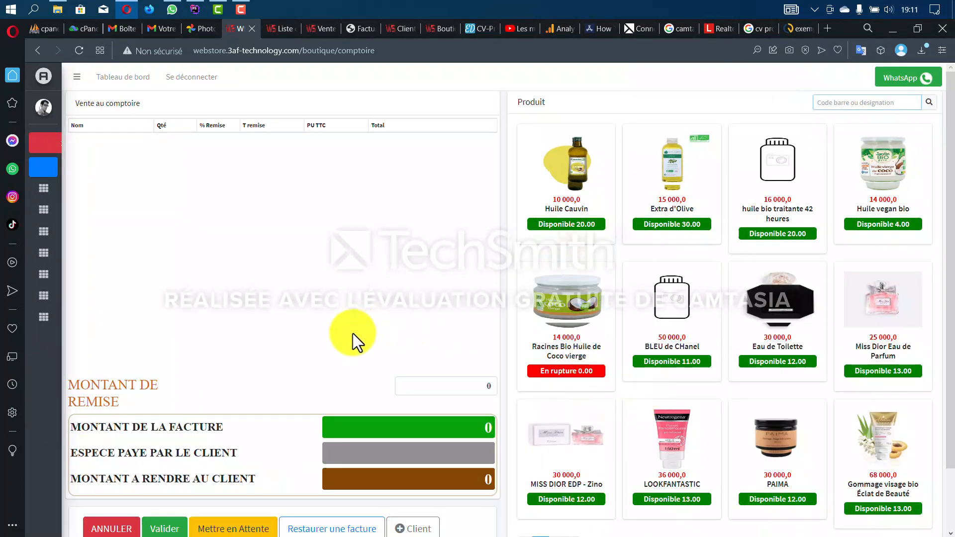
scroll(352, 333, "down", 1)
scroll(352, 333, "up", 1)
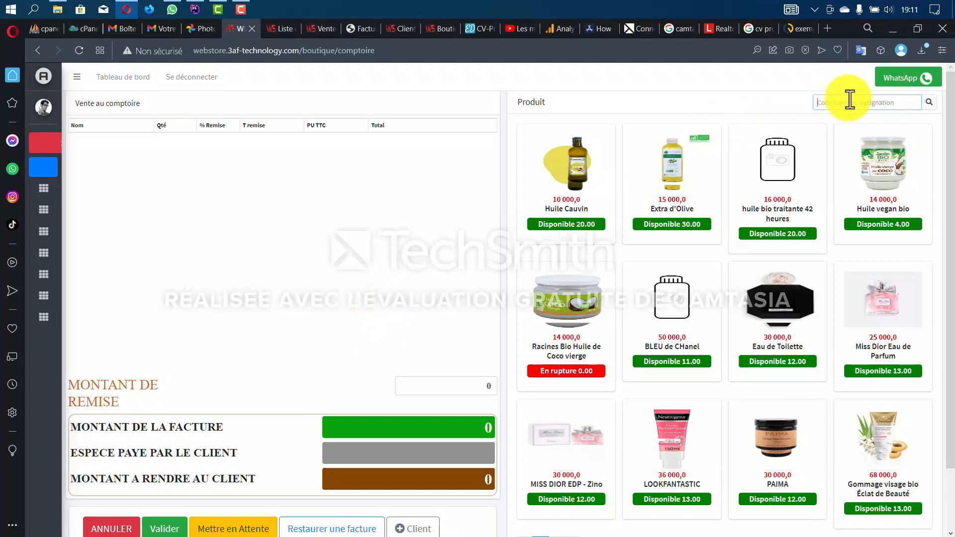
type("miss")
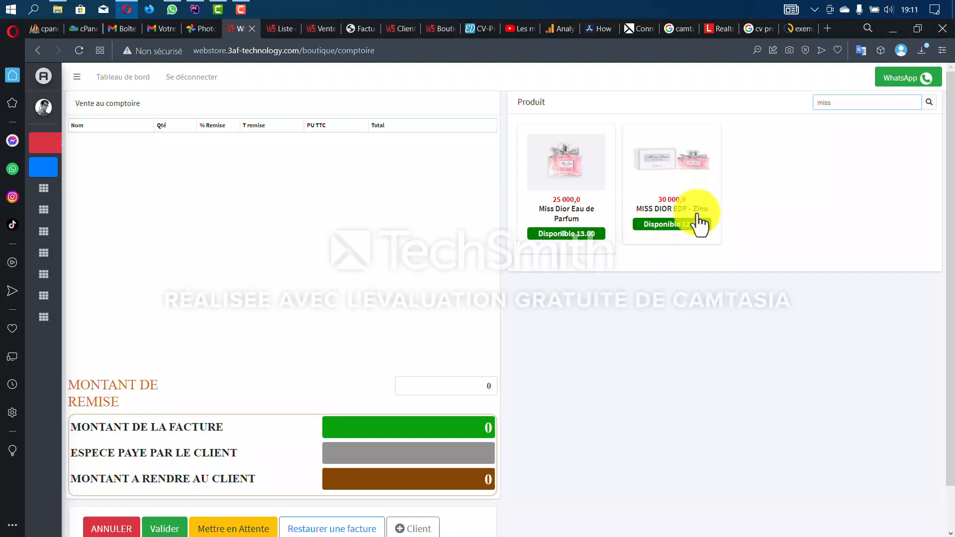
key("BackSpace")
key("BackSpace")
key("BackSpace")
key("BackSpace")
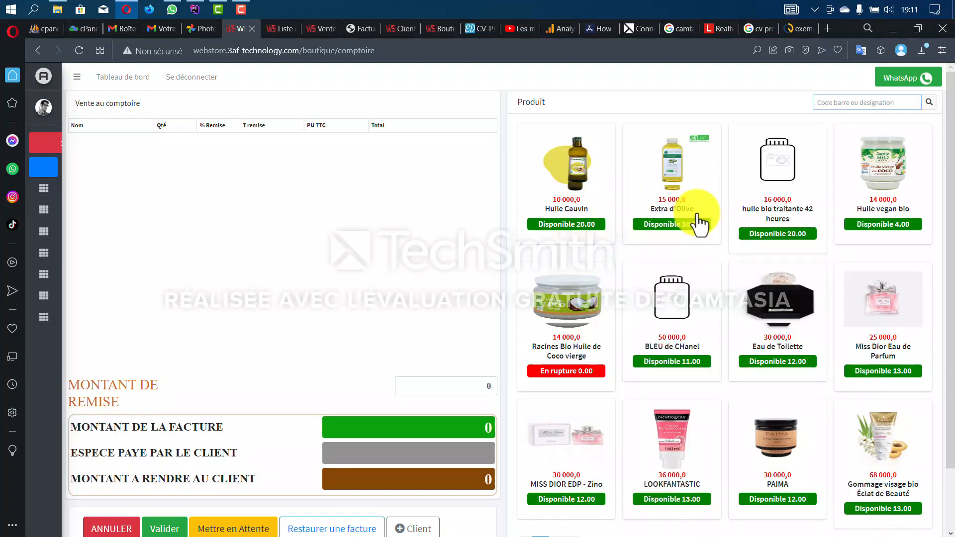
type("ext")
left_click(700, 225)
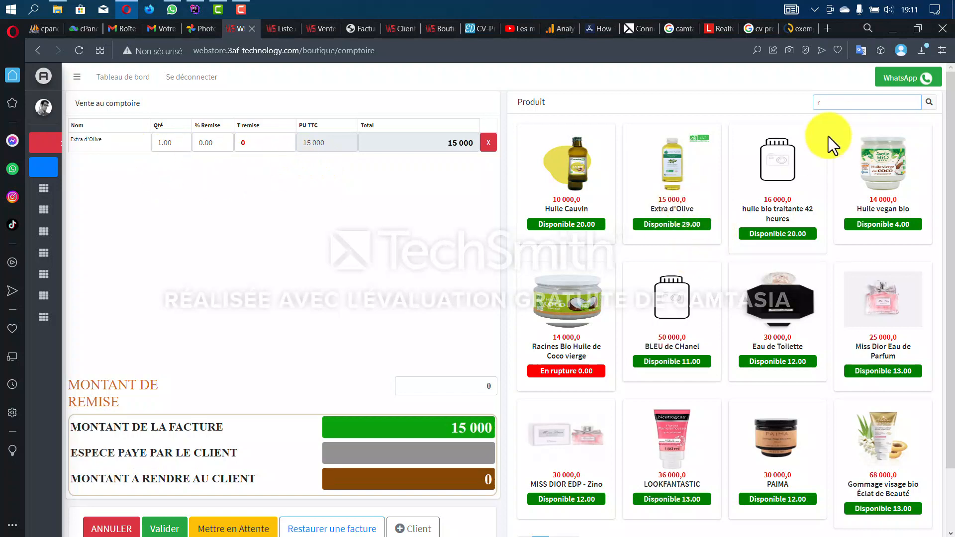
- Add a second Extra d'Olive using product code 12 and check its line total
left_click(834, 98)
type("12")
key("Return")
type("12")
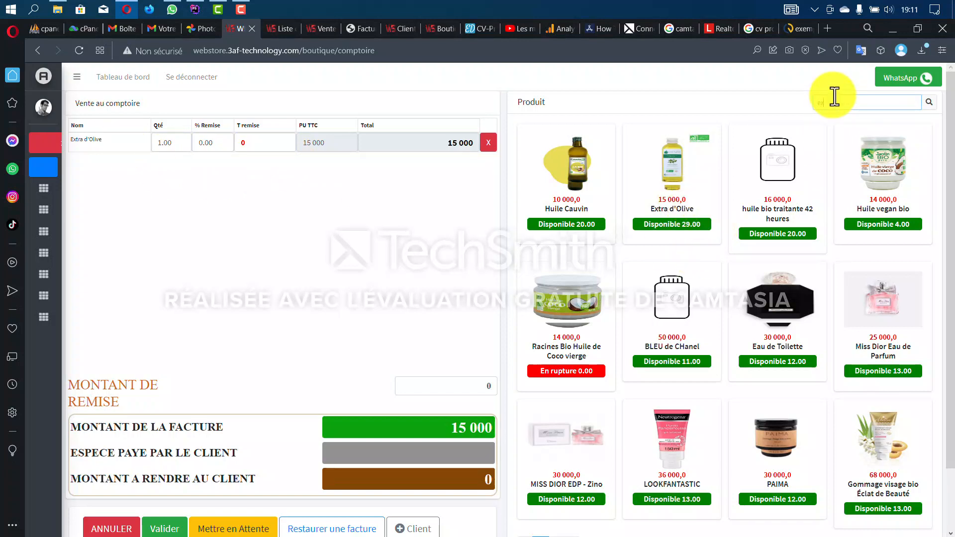
key("Return")
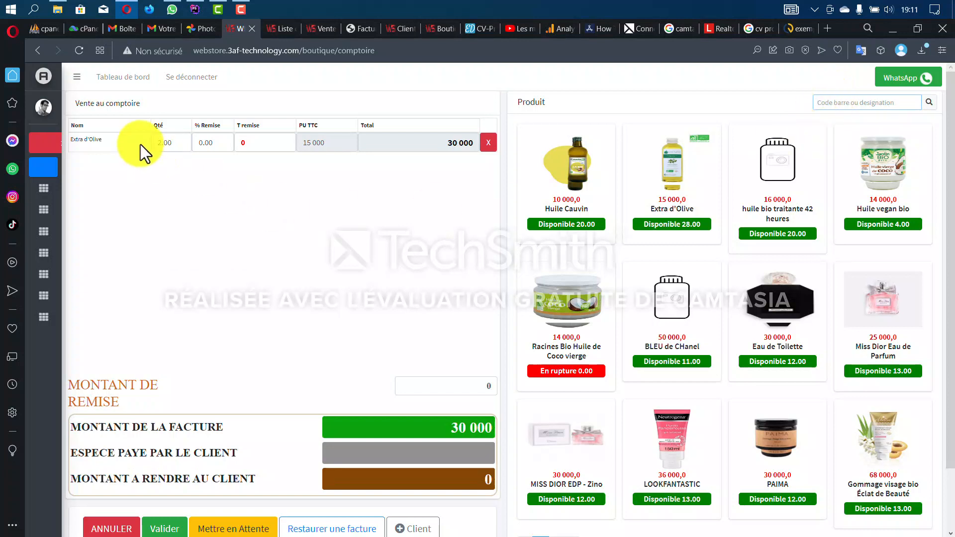
left_click(170, 142)
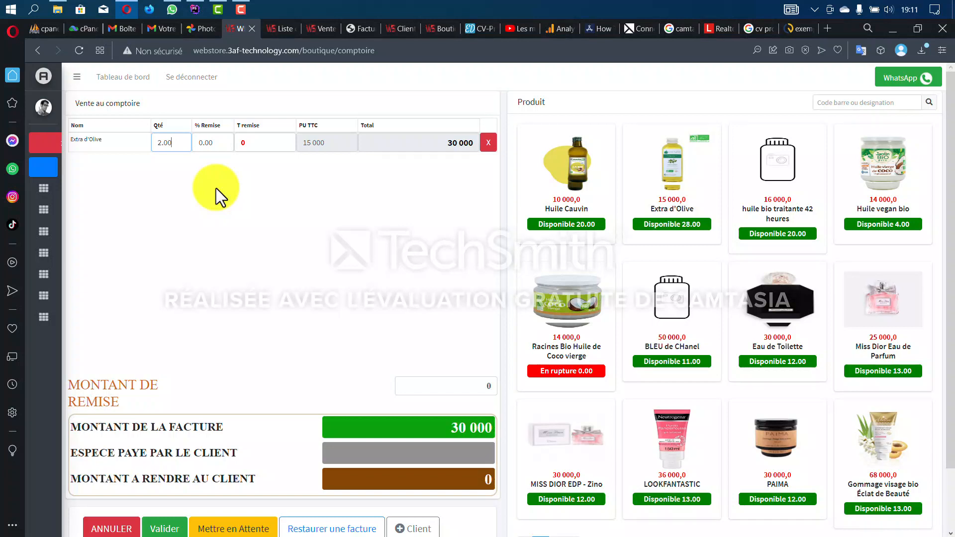
left_click_drag(446, 143, 461, 142)
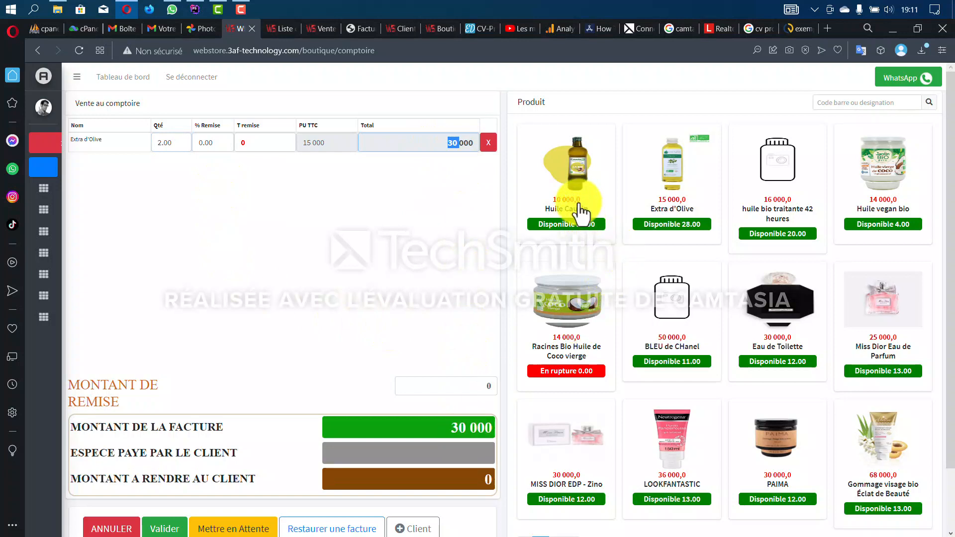
- Add BLEU de CHanel to the cart with quantity 3
left_click(665, 362)
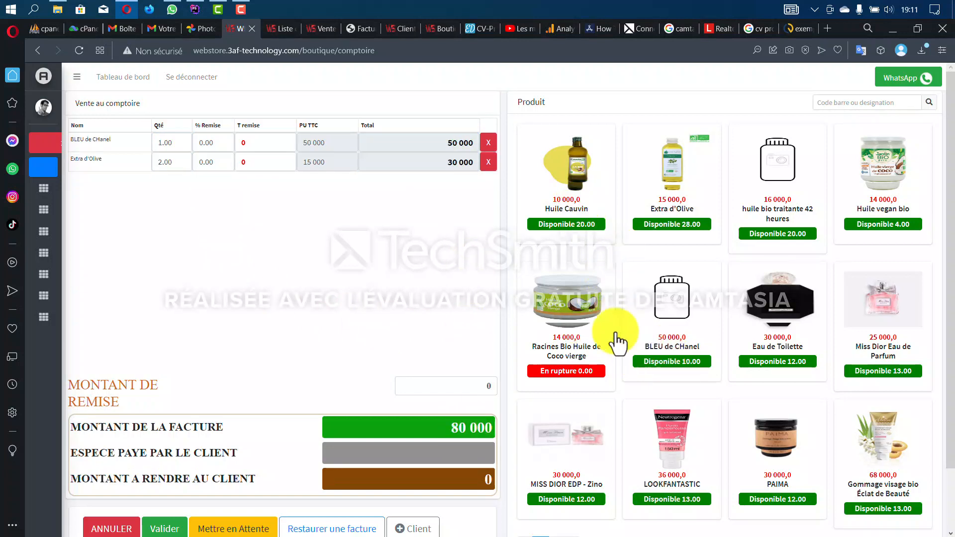
left_click(697, 366)
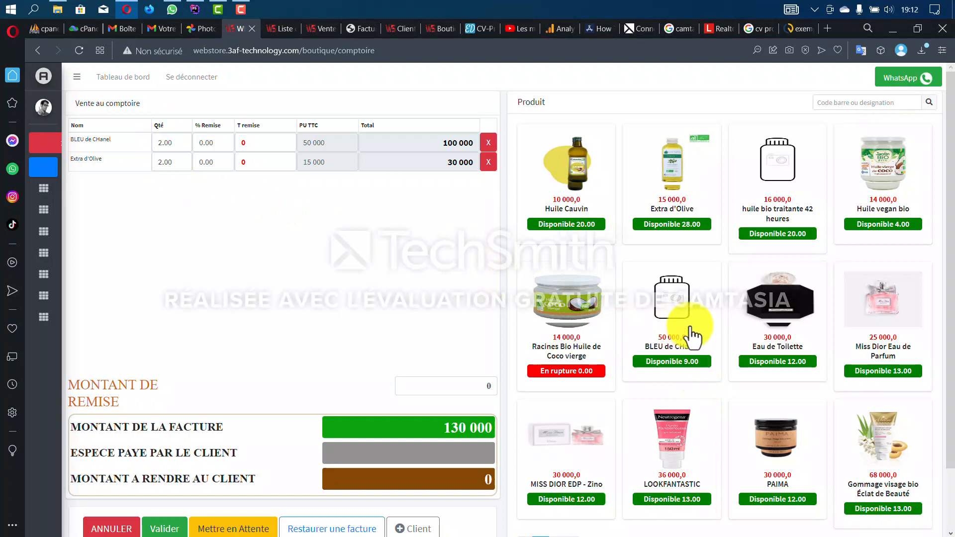
left_click(696, 368)
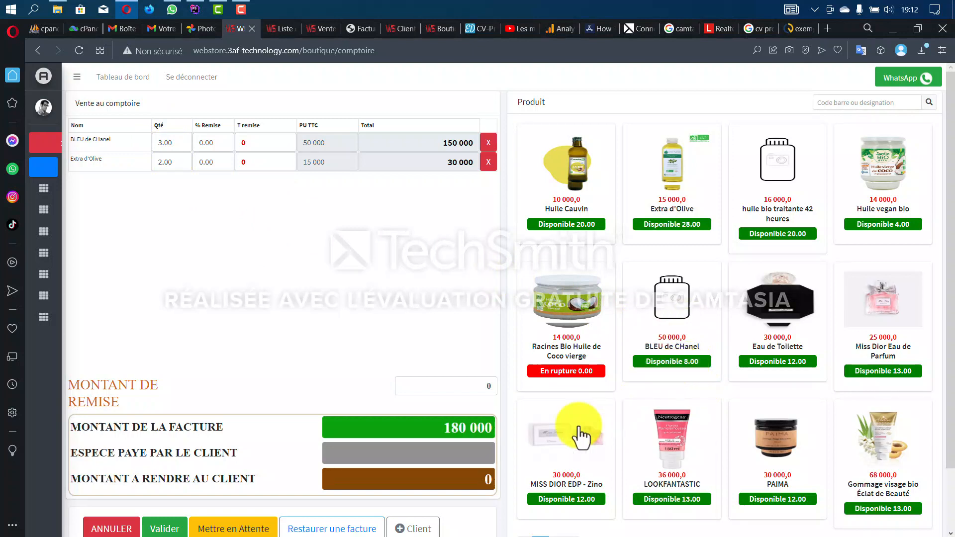
- Enter a 10 000 discount in the MONTANT DE REMISE field
left_click(481, 392)
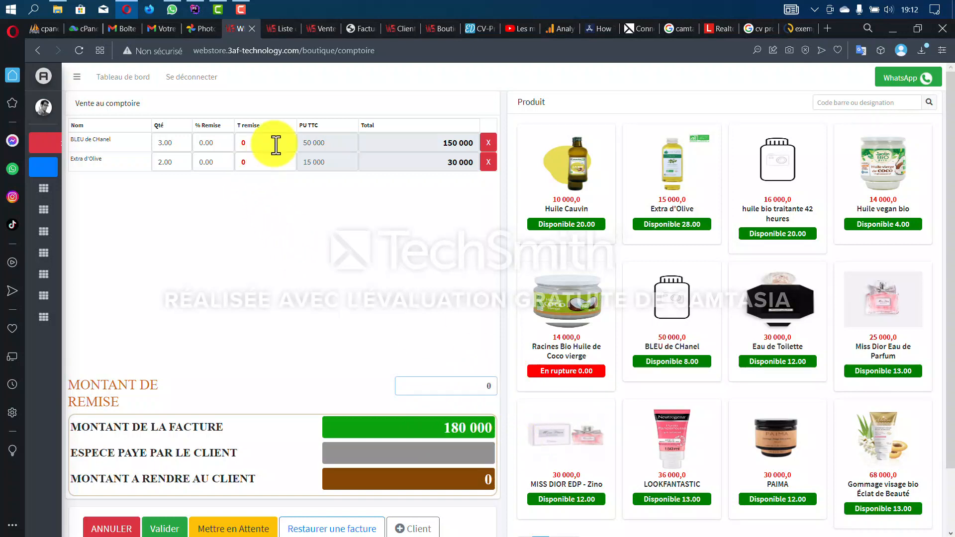
left_click_drag(479, 391, 506, 389)
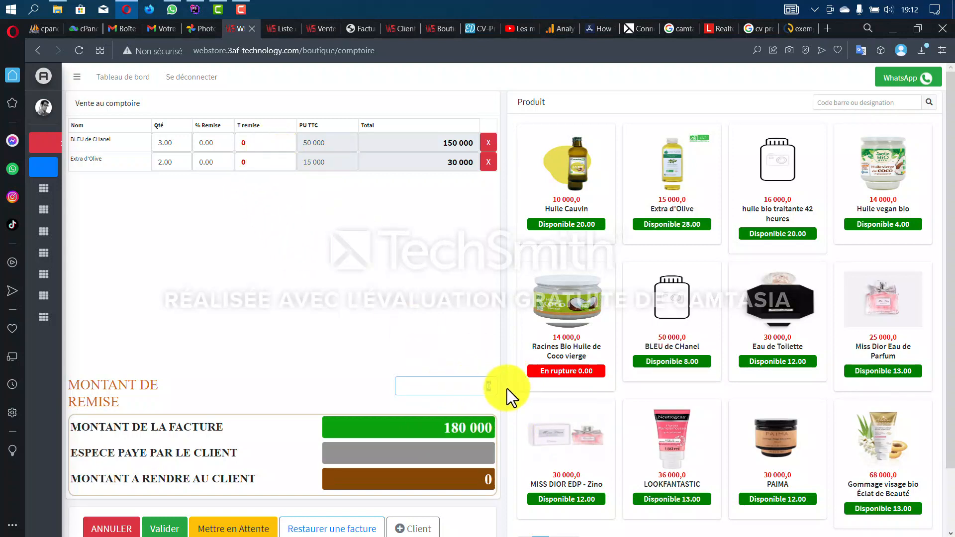
scroll(506, 389, "down", 1)
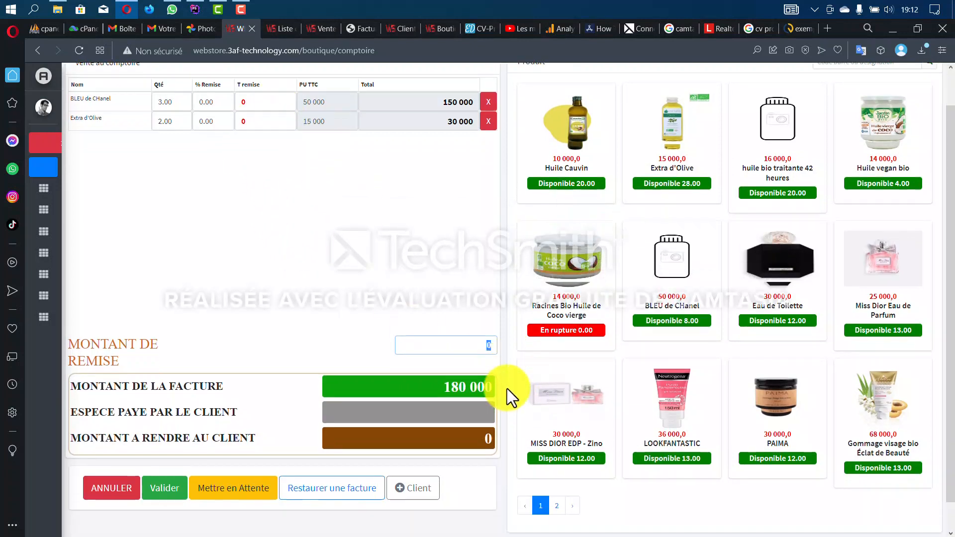
type("10 00")
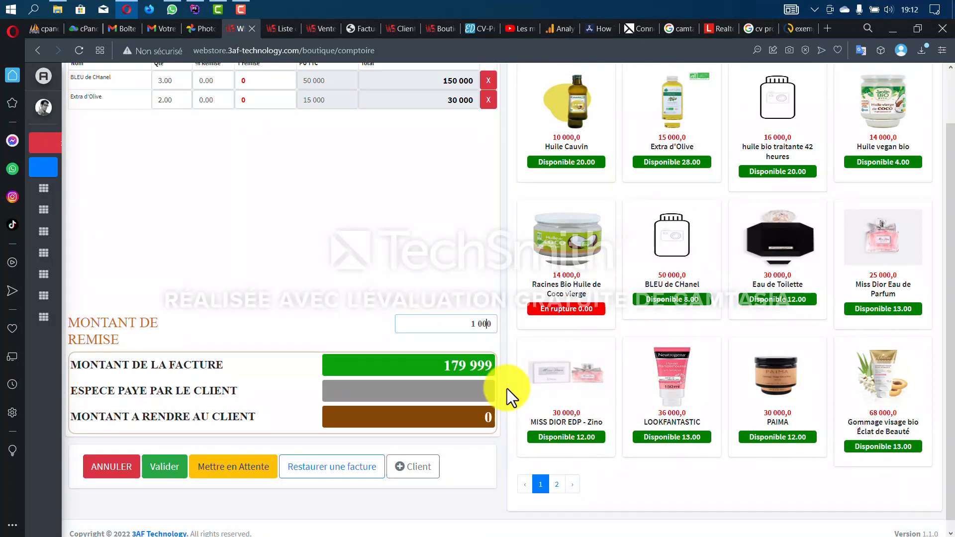
type("0")
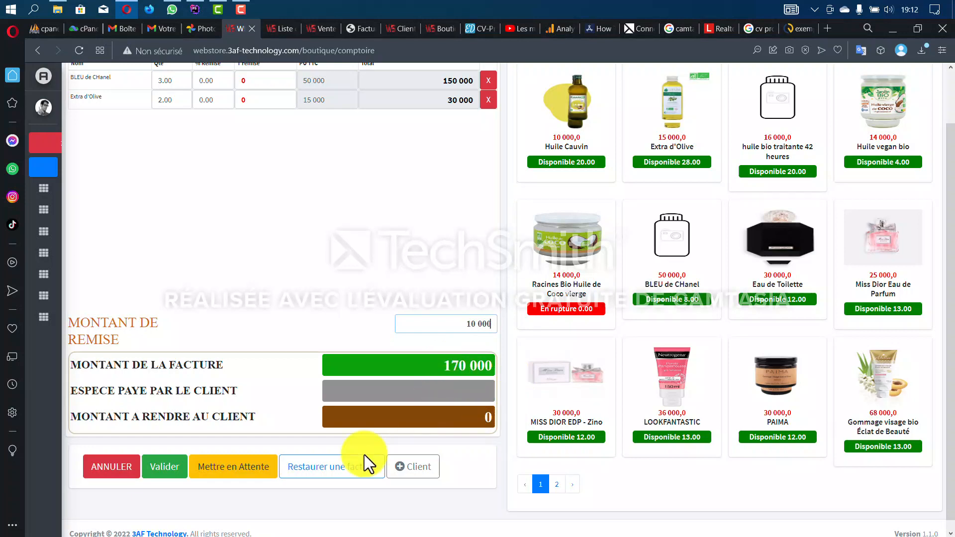
- Put the sale on hold, then restore it from Factures en attente
left_click(229, 473)
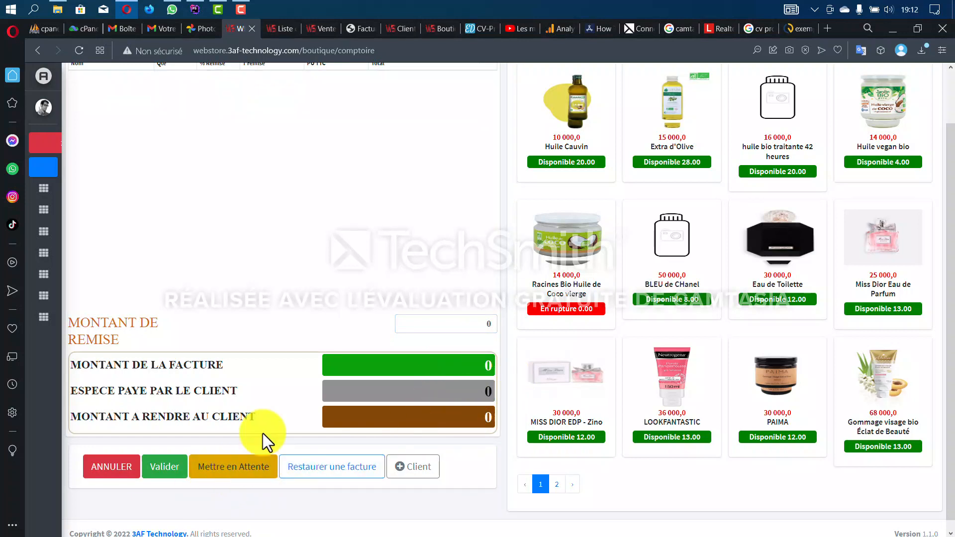
scroll(299, 428, "down", 1)
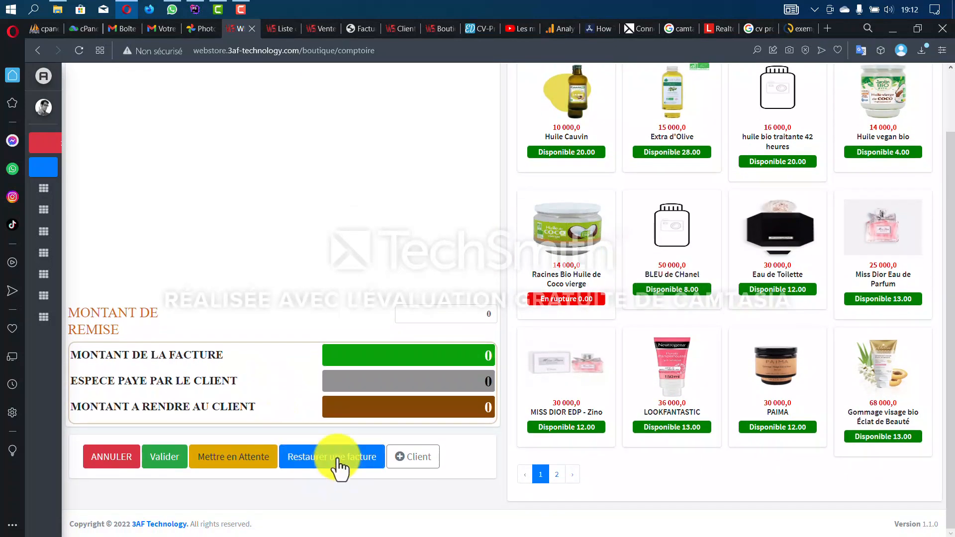
left_click(337, 465)
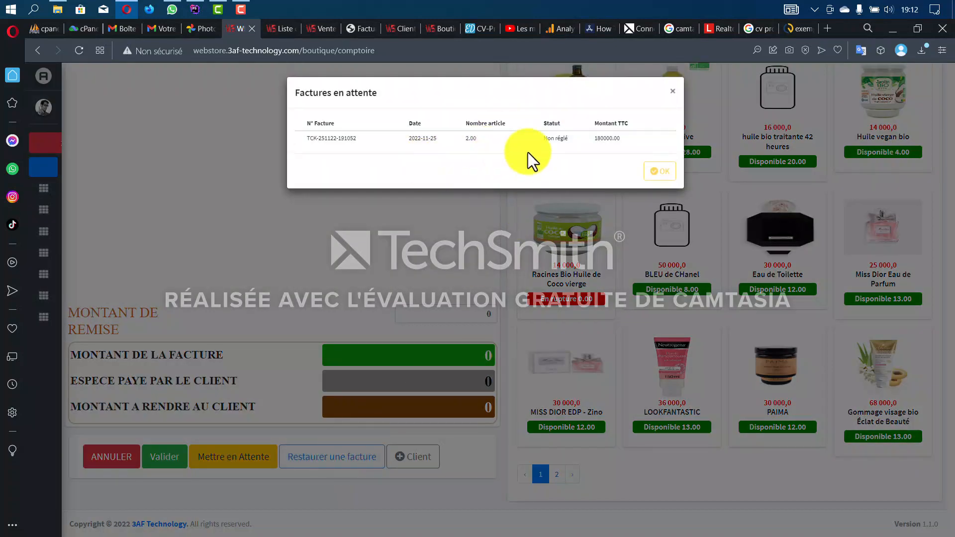
left_click(529, 145)
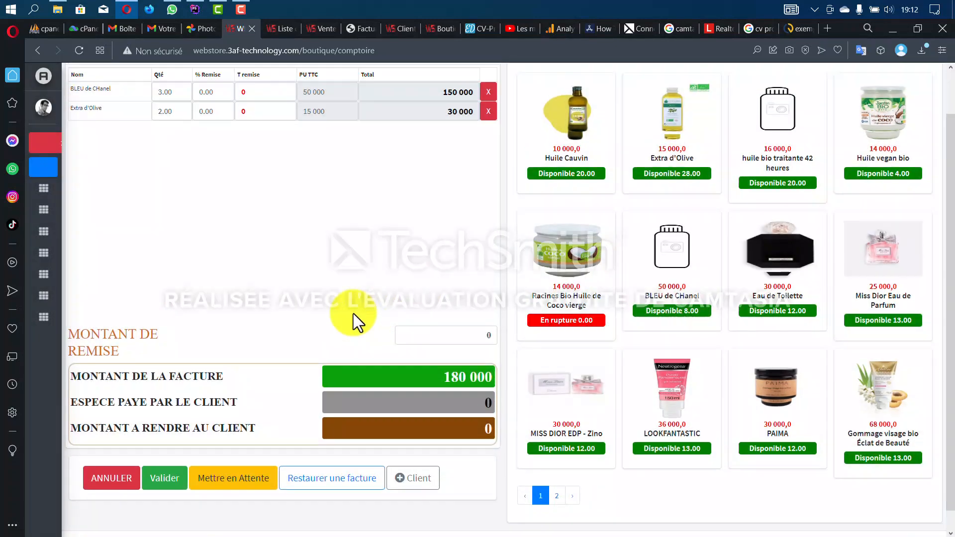
scroll(232, 197, "up", 1)
scroll(284, 437, "down", 1)
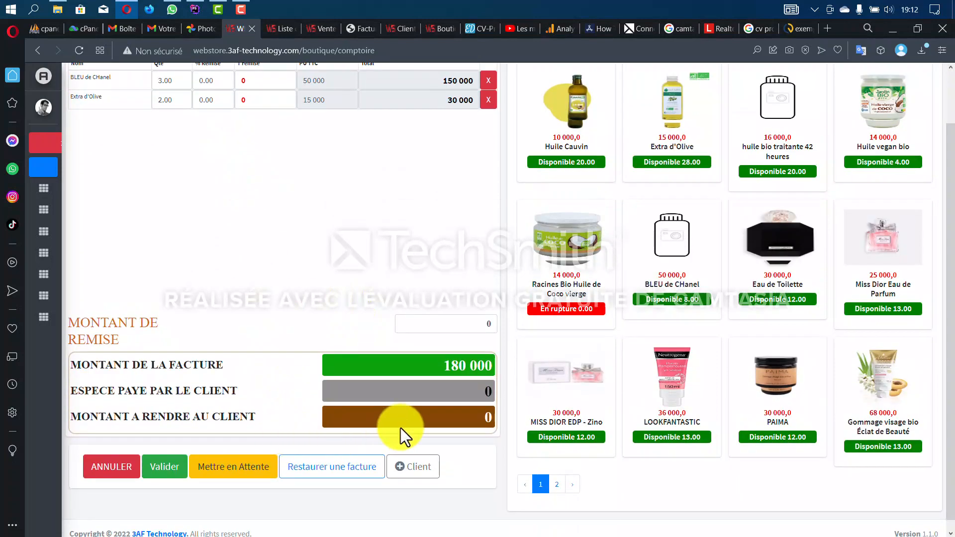
- Add a new client with the client's name and phone number, then close the client list
left_click(410, 471)
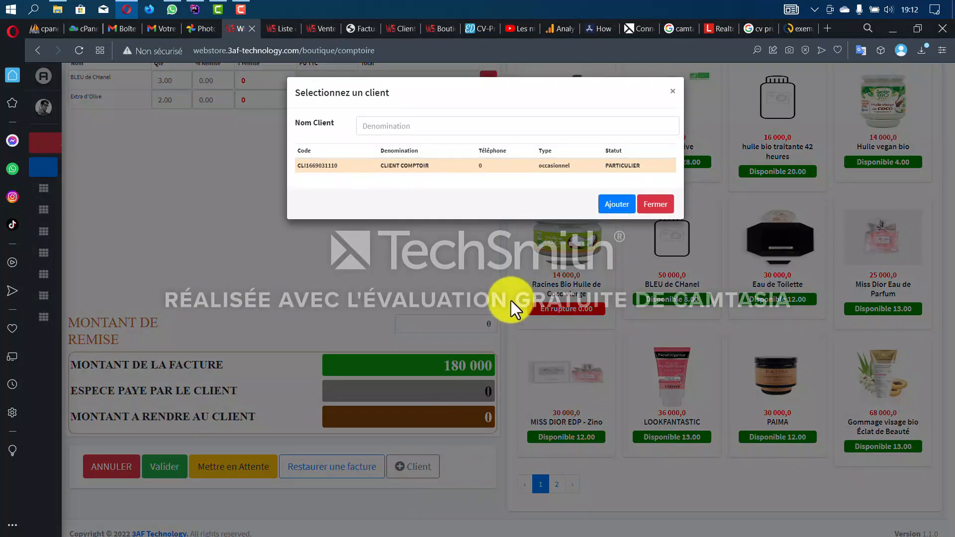
left_click(620, 204)
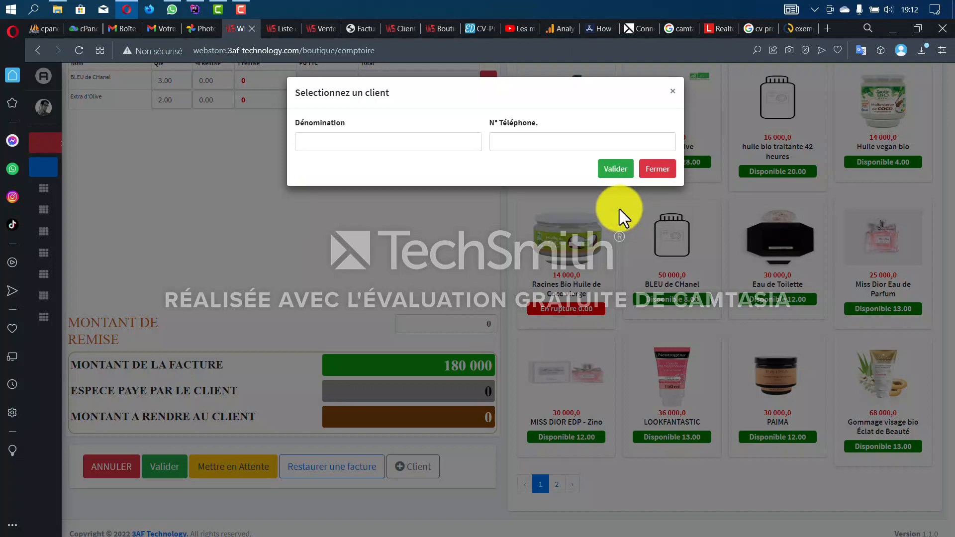
left_click(433, 146)
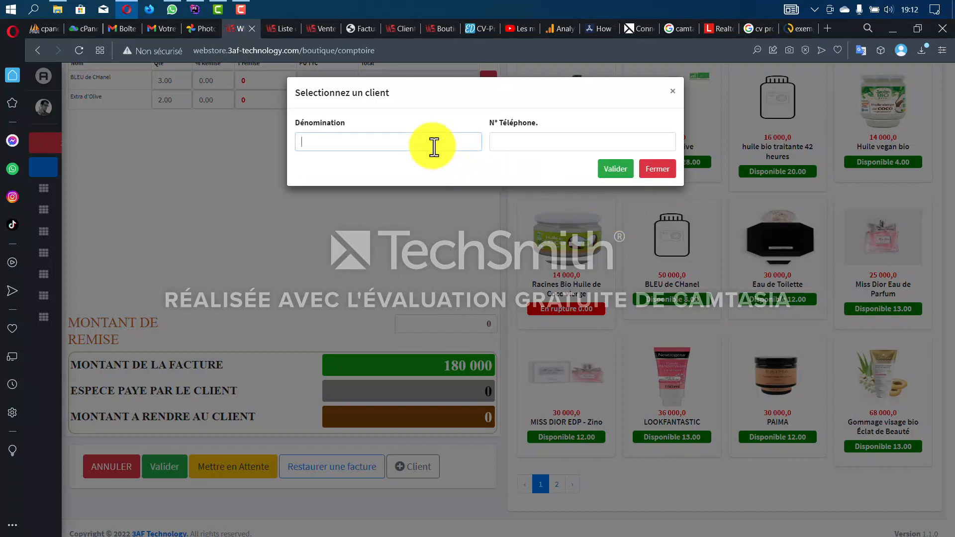
type("ATTA")
left_click(540, 142)
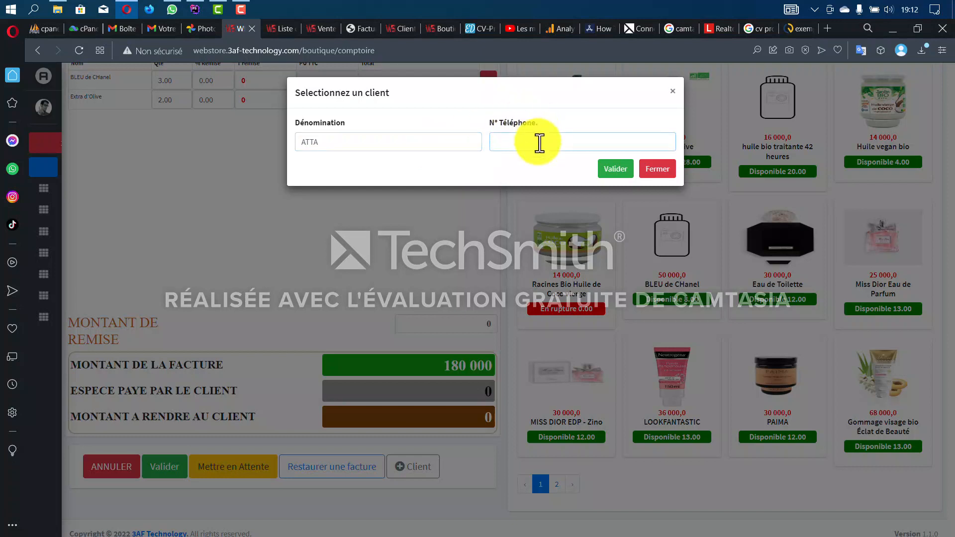
left_click(611, 169)
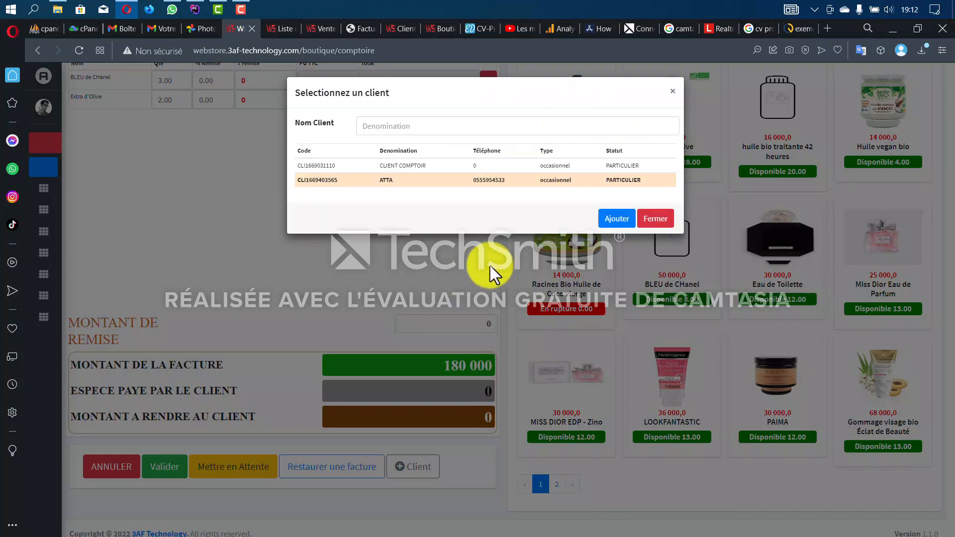
left_click(650, 221)
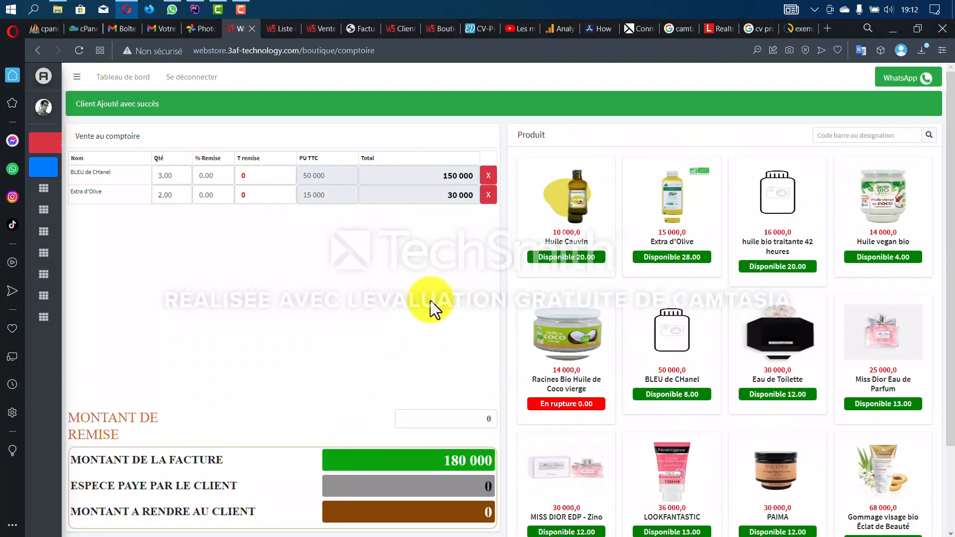
- Apply a 10000 discount and record 170 000 cash paid by the client
scroll(431, 299, "down", 1)
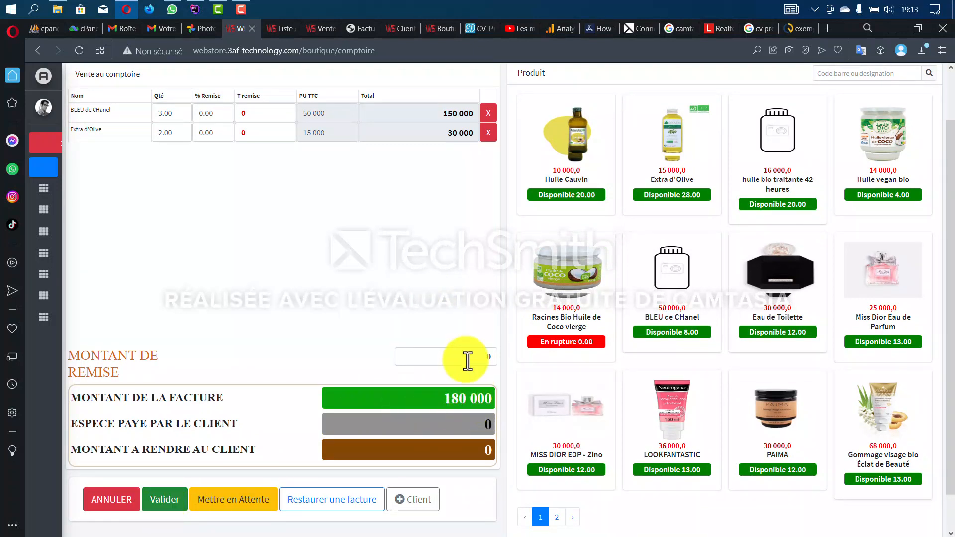
scroll(463, 351, "up", 1)
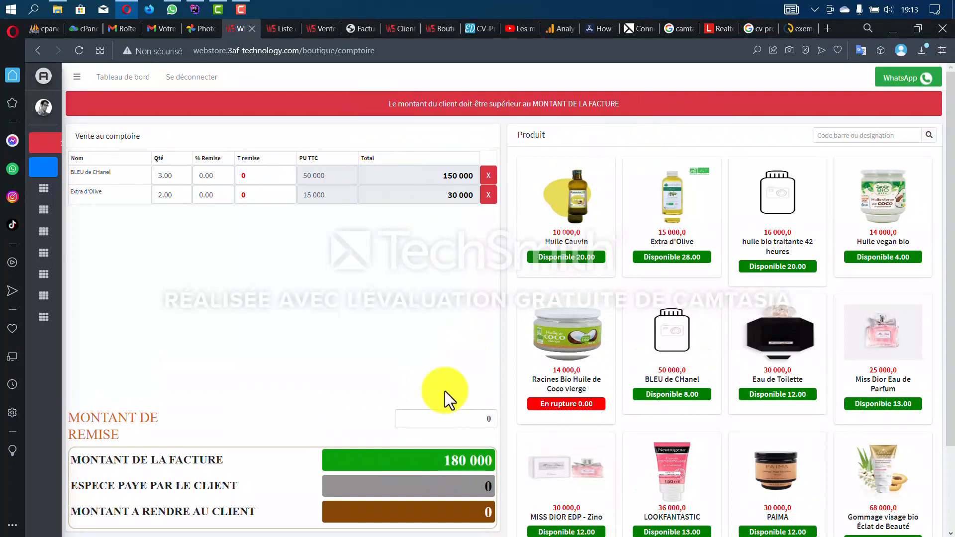
scroll(448, 403, "down", 2)
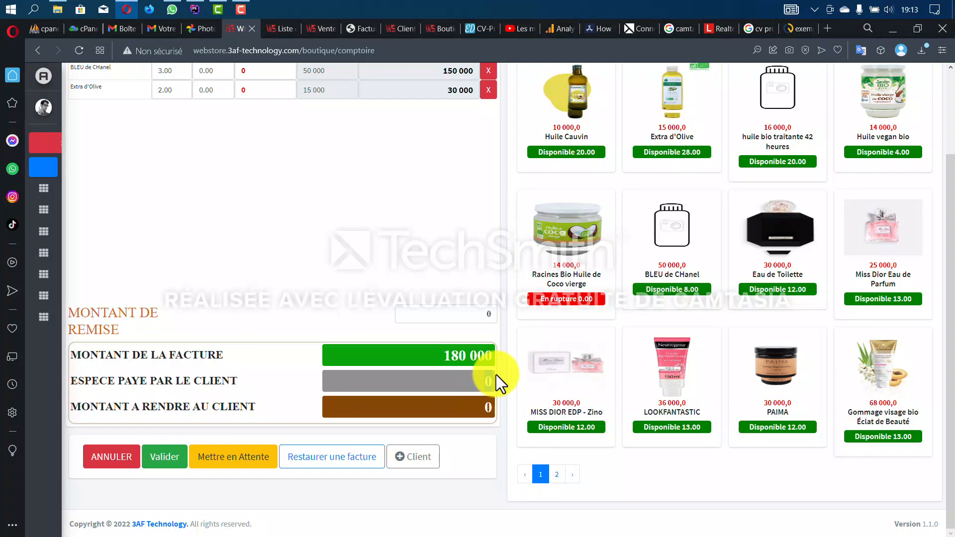
left_click(487, 315)
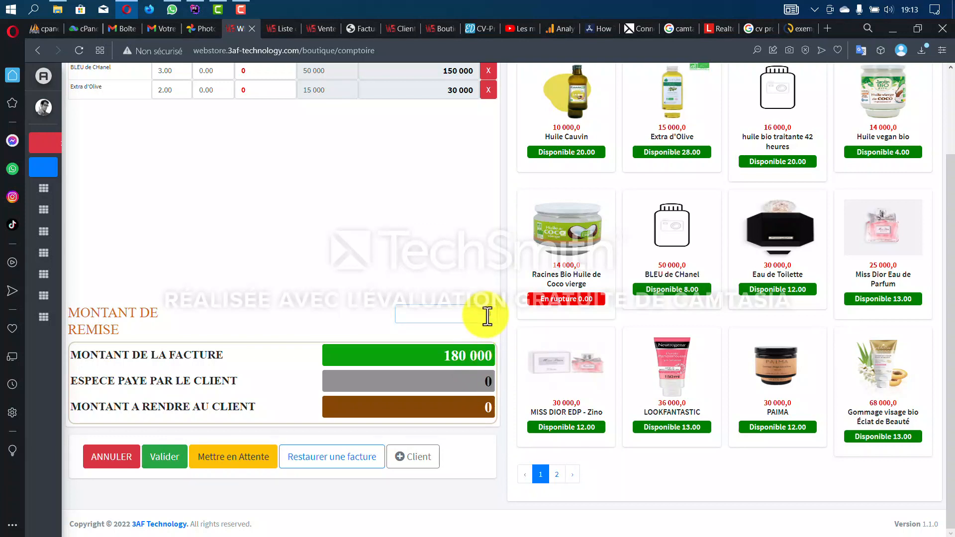
type("100000")
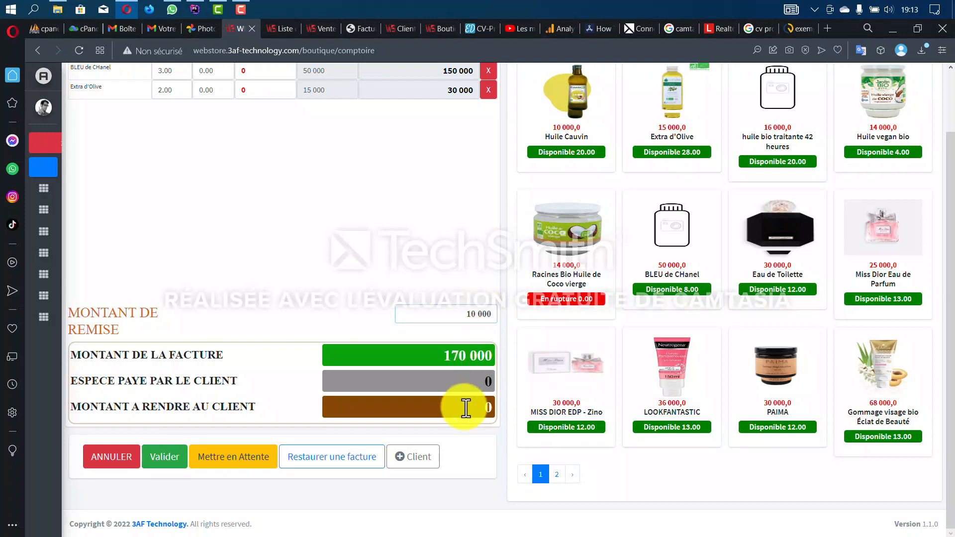
left_click(490, 384)
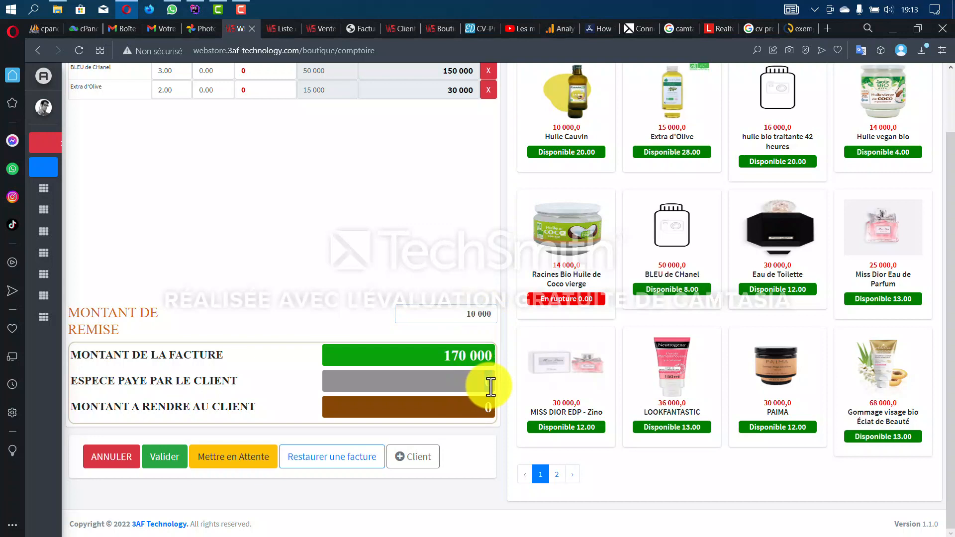
type("170 000")
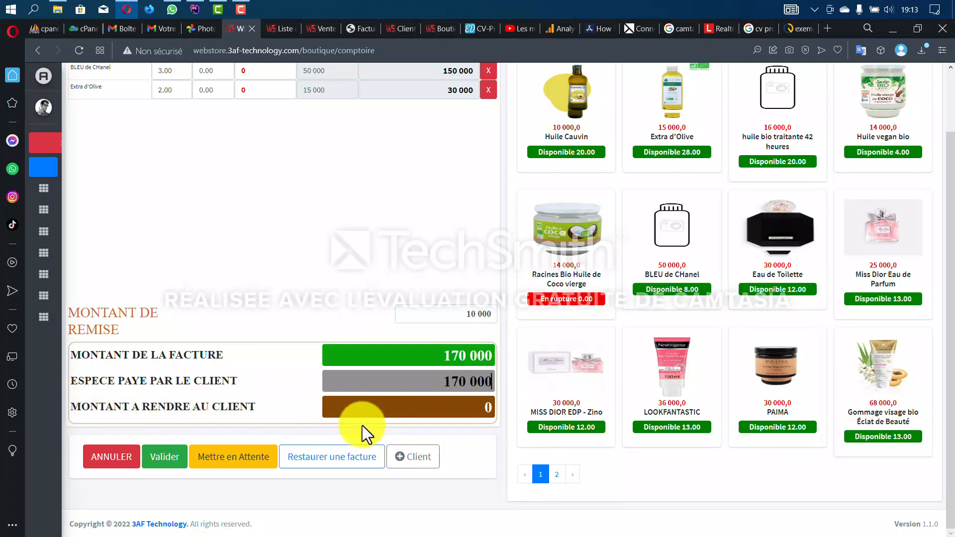
- Validate the sale, print its ticket, and close the receipt dialog on the counter page
left_click(174, 456)
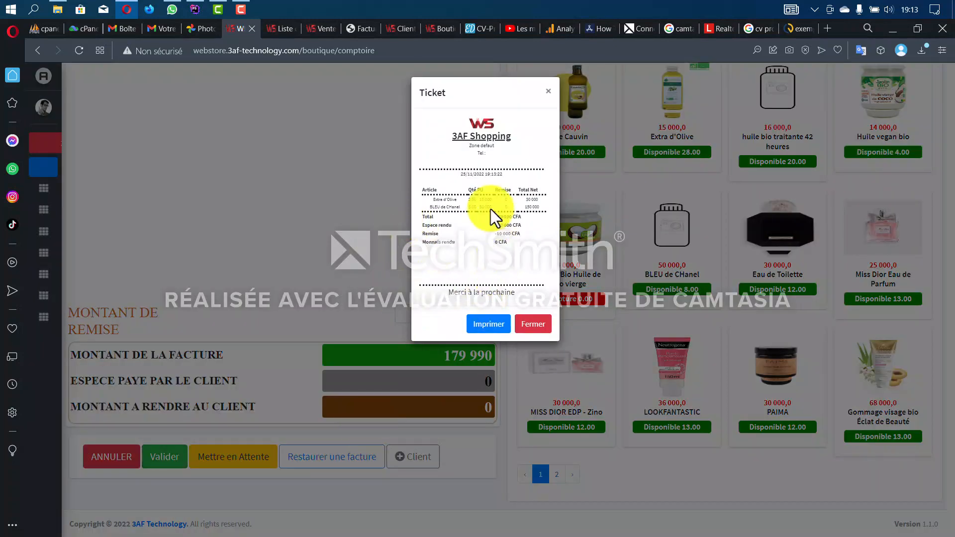
left_click(503, 324)
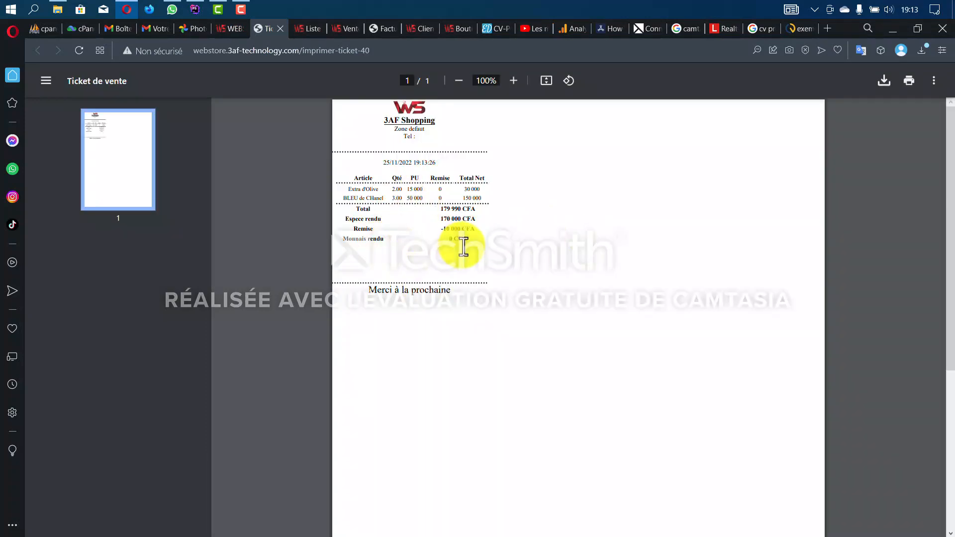
mouse_move(236, 29)
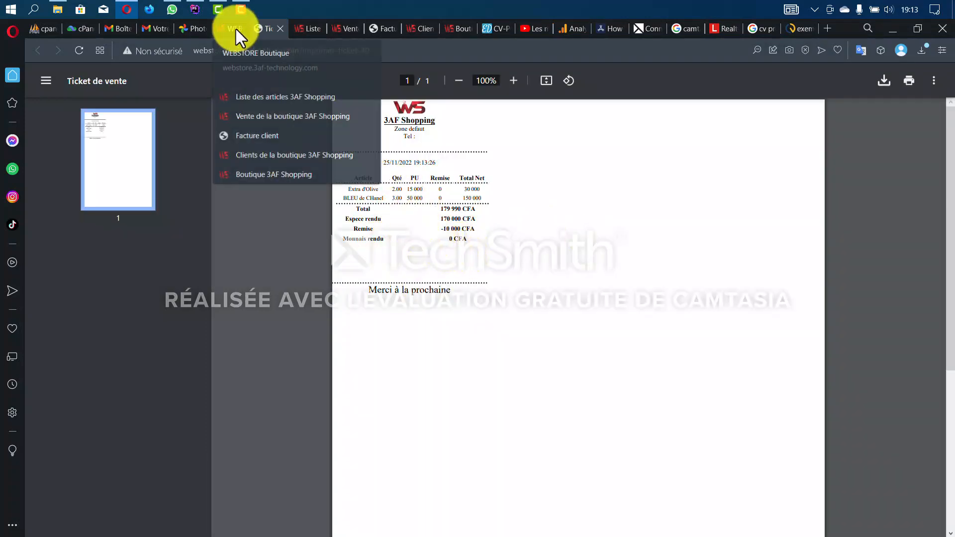
left_click(234, 28)
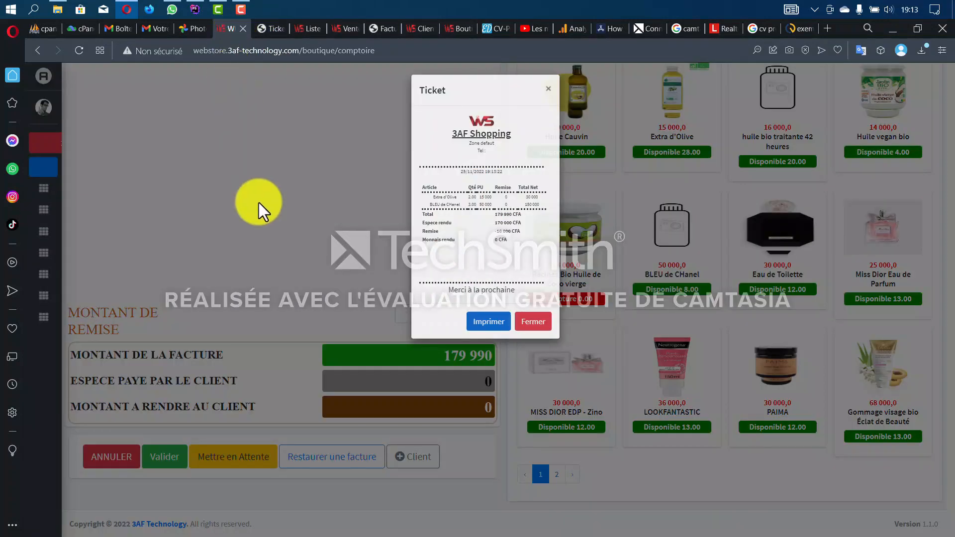
left_click(520, 322)
scroll(373, 316, "down", 3)
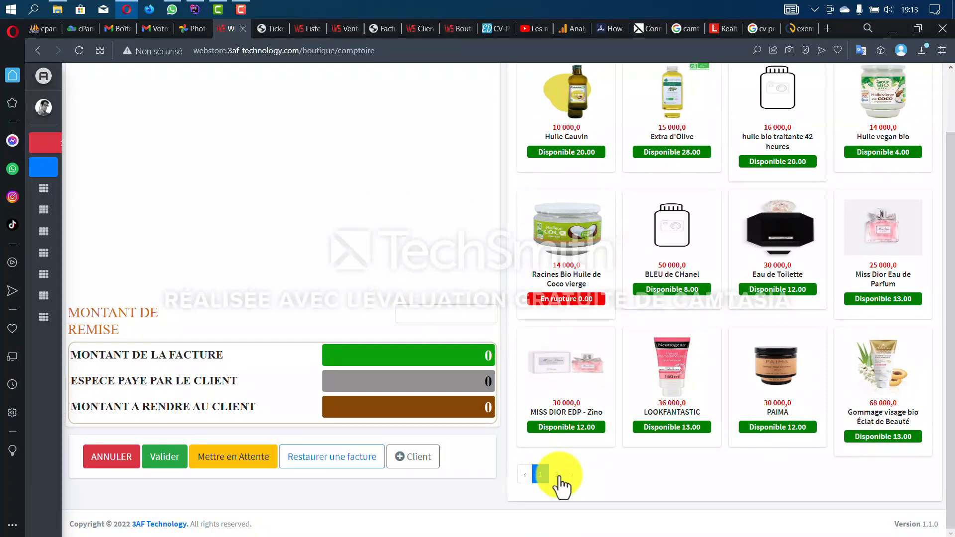
- Add LOOKFANTASTIC, two Eau de Toilette, Huile vegan bio and Gommage visage bio to the cart
left_click(683, 383)
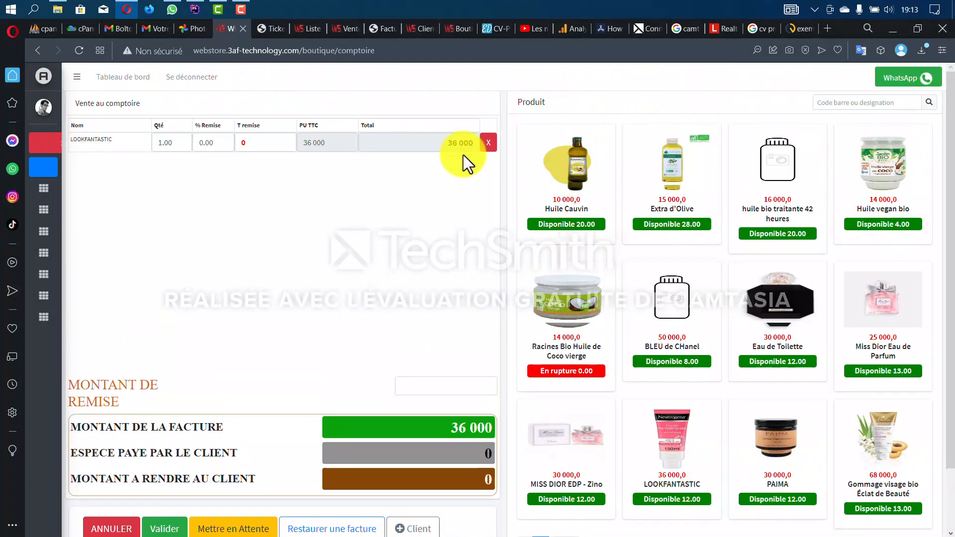
left_click(798, 328)
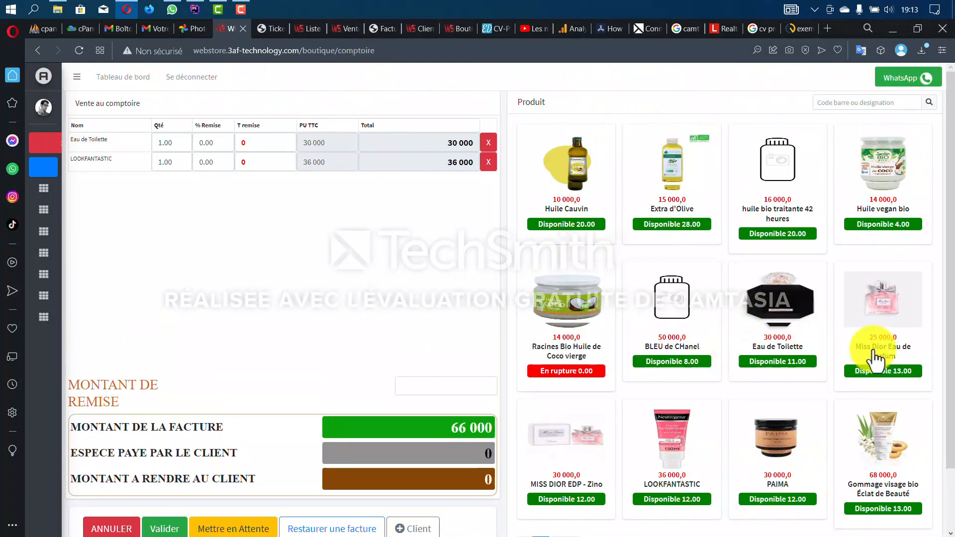
left_click(774, 323)
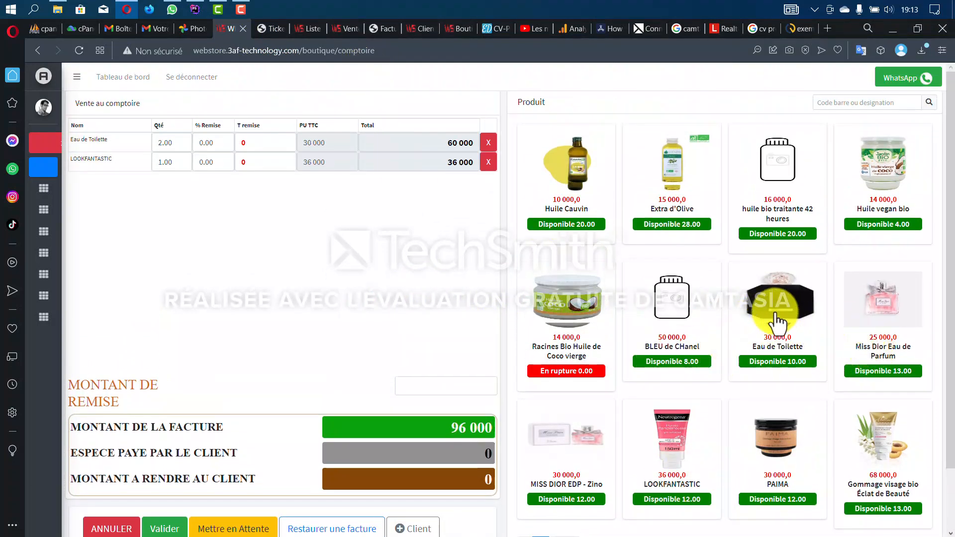
left_click(878, 226)
left_click(843, 108)
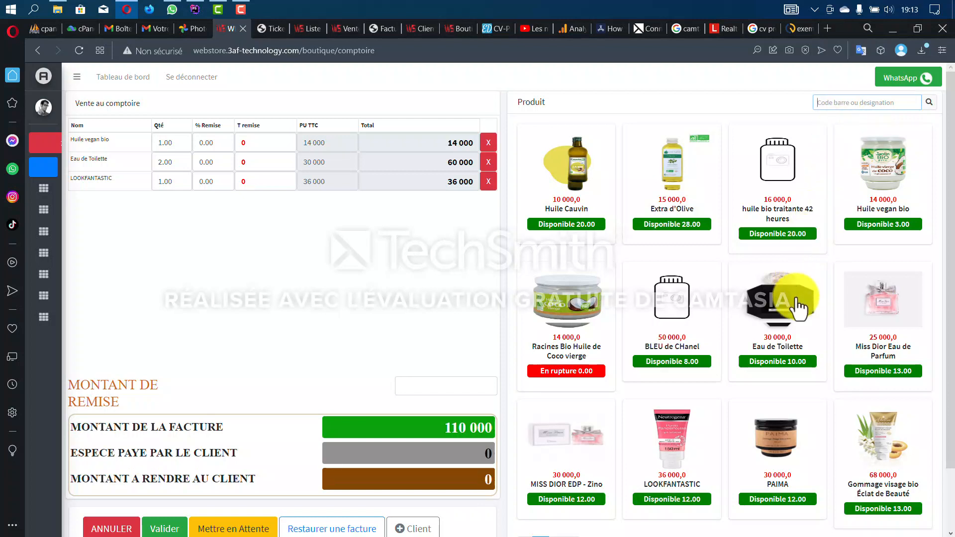
scroll(792, 296, "down", 1)
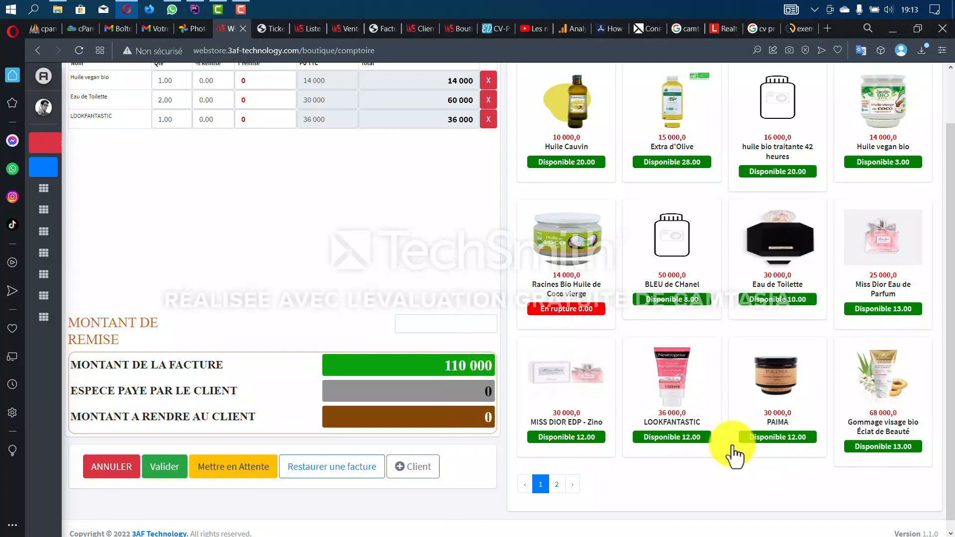
left_click(876, 421)
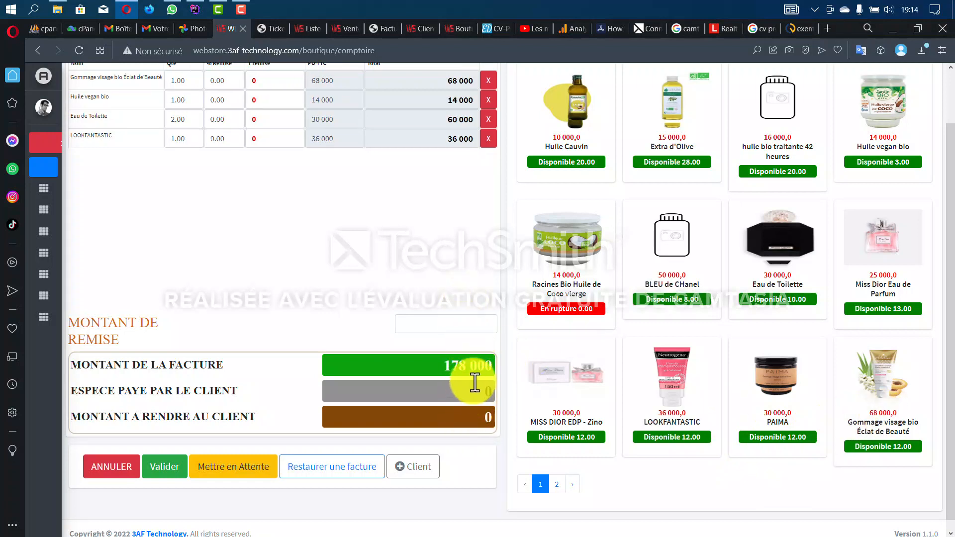
- Enter 180 000 as cash paid by the client, leaving 2 000 change
type("18200")
key("BackSpace")
type("0 000")
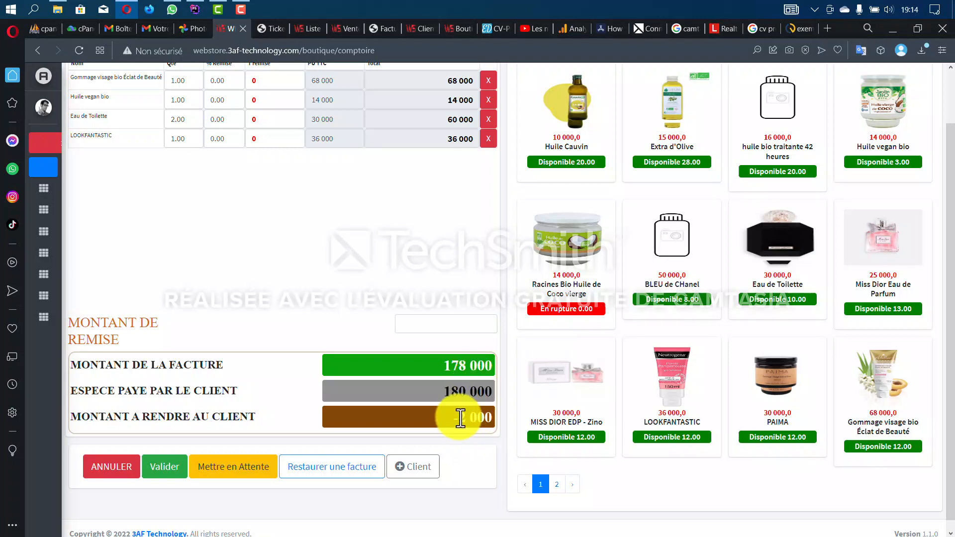
left_click_drag(459, 417, 506, 416)
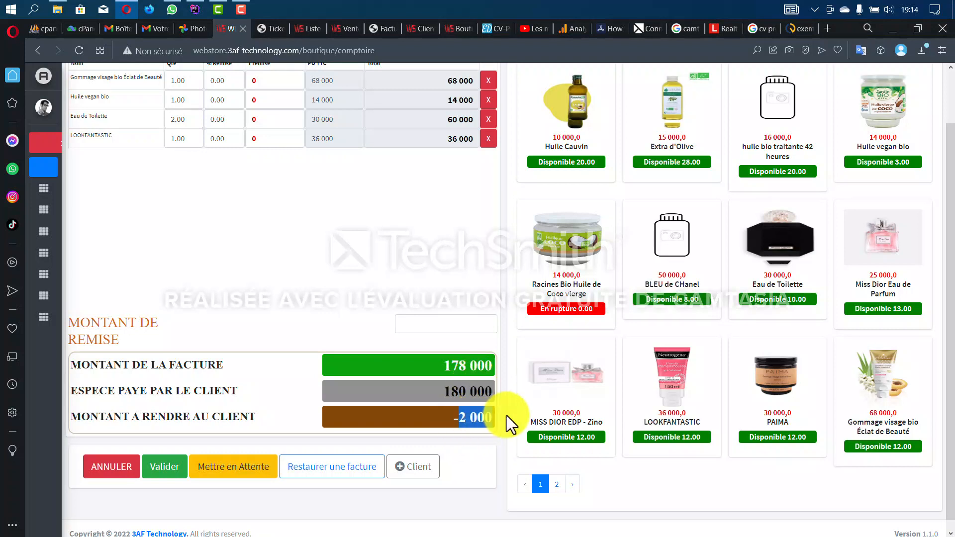
- Validate the 178 000 sale and print ticket 41 showing 2000 CFA change
left_click(168, 473)
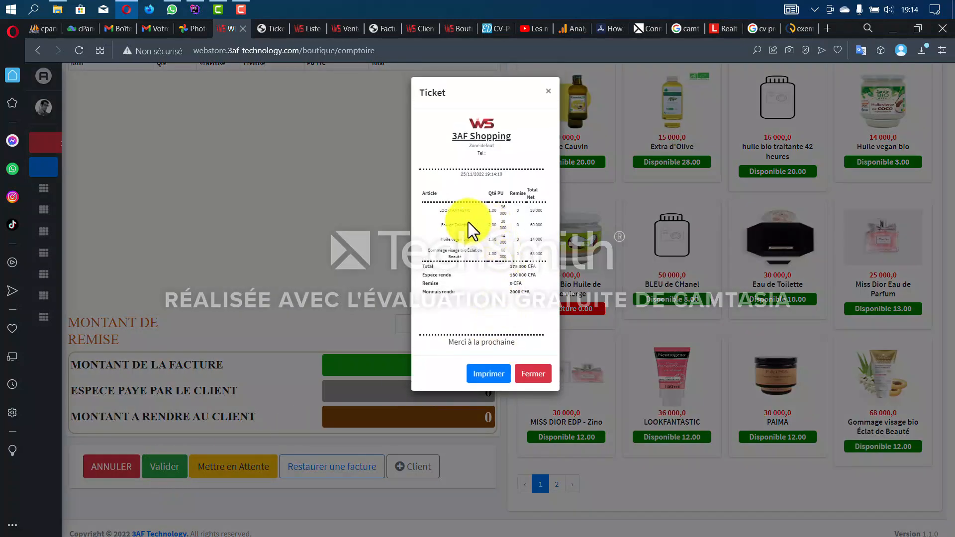
left_click_drag(468, 216, 498, 253)
left_click(507, 274)
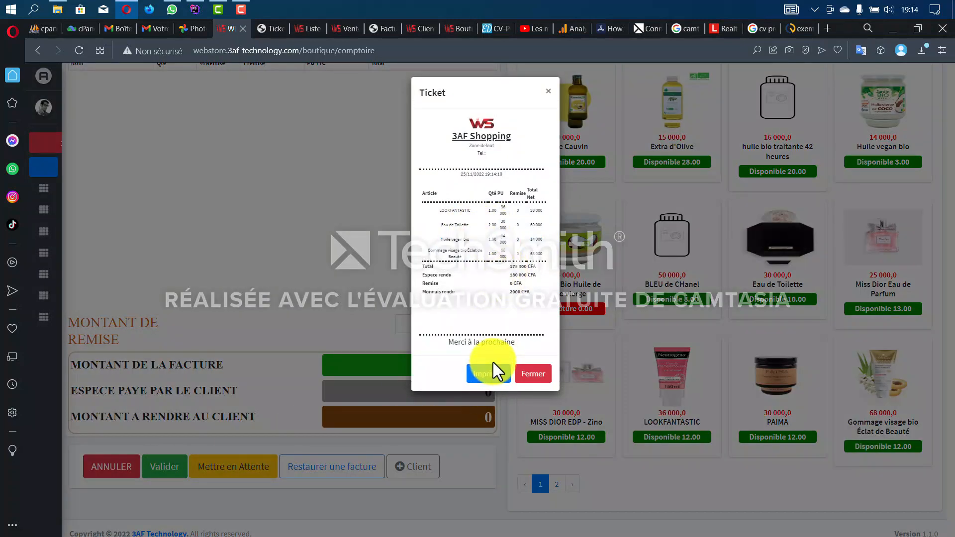
left_click(490, 374)
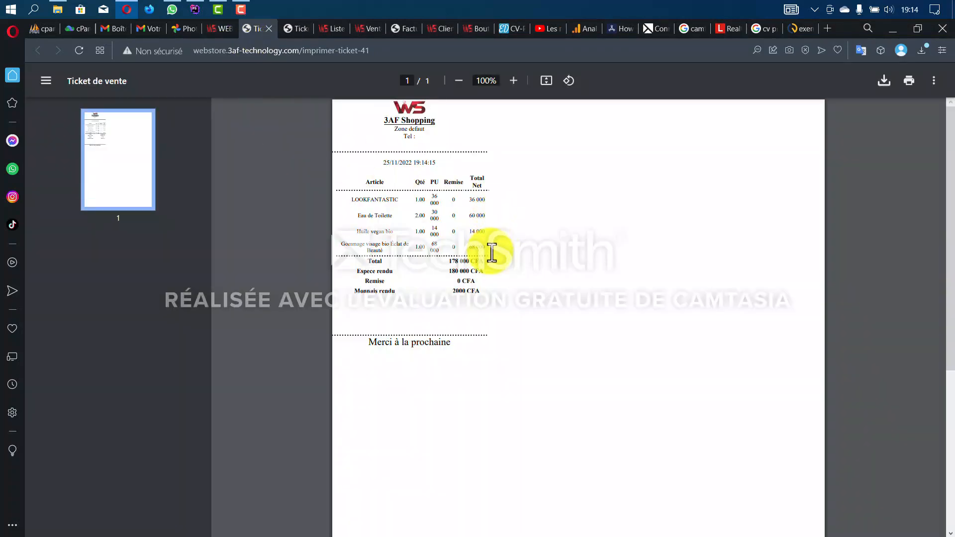
left_click_drag(449, 292, 503, 292)
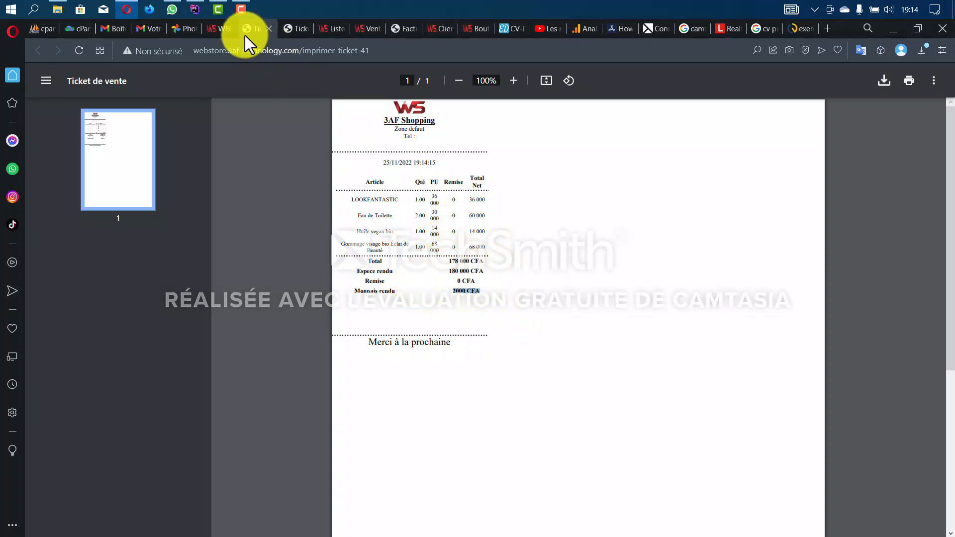
left_click(219, 28)
- Close the receipt and cancel the trial MISS DIOR EDP - Zino invoice
left_click(535, 367)
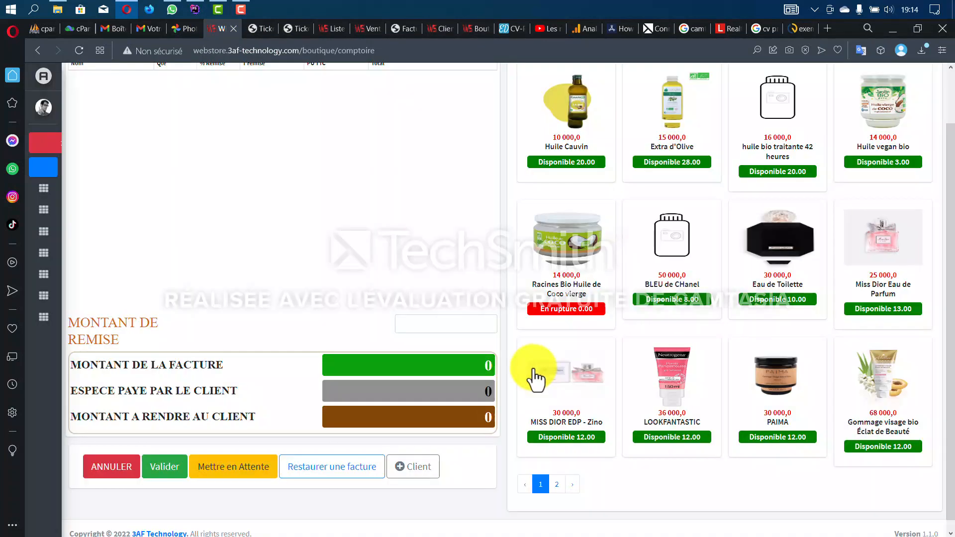
scroll(552, 349, "down", 1)
scroll(552, 349, "up", 2)
scroll(547, 343, "down", 2)
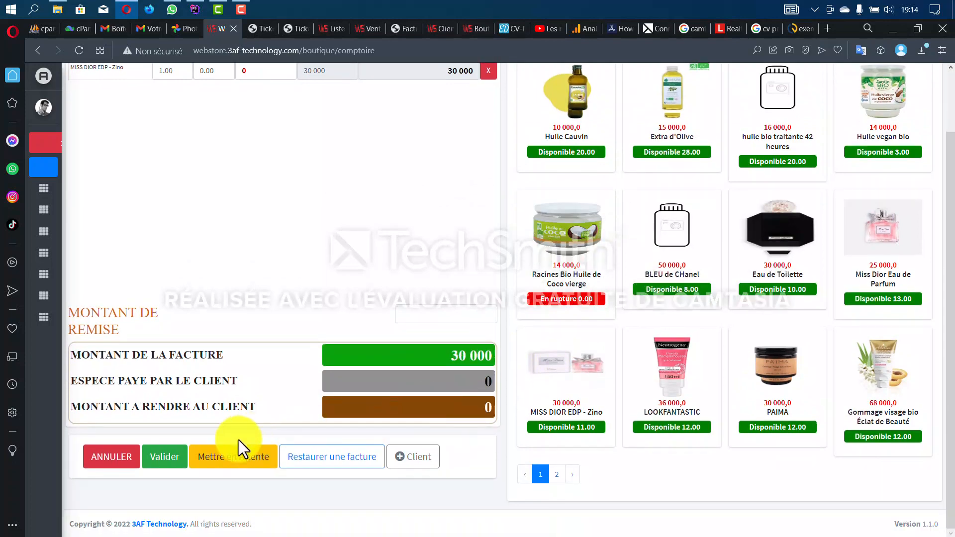
left_click(131, 455)
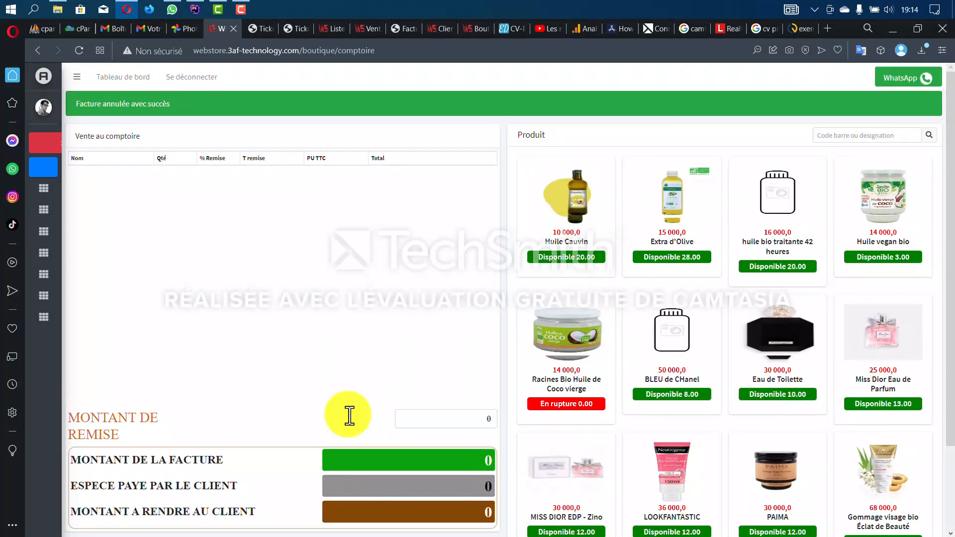
- Go to the shop's Tableau de bord dashboard
scroll(326, 418, "down", 3)
scroll(324, 420, "up", 3)
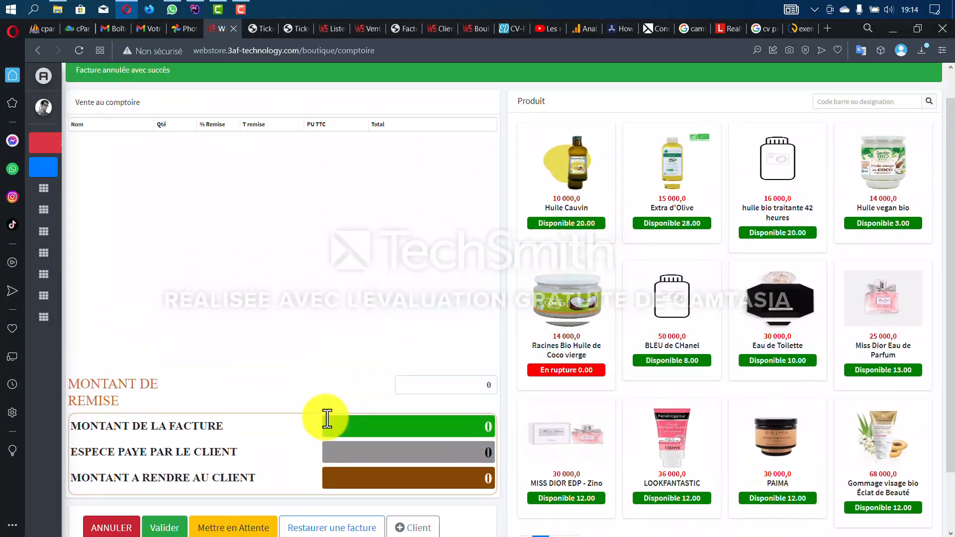
mouse_move(43, 315)
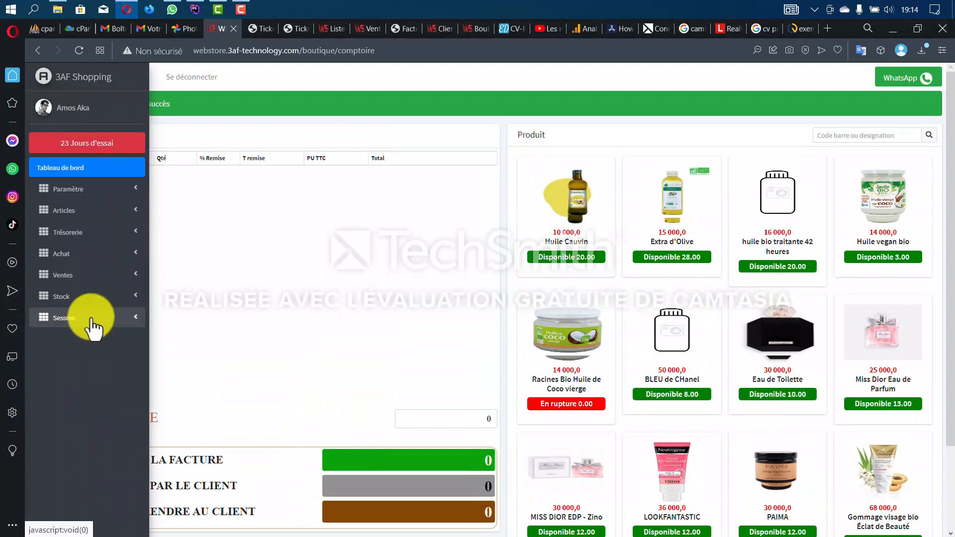
left_click(80, 170)
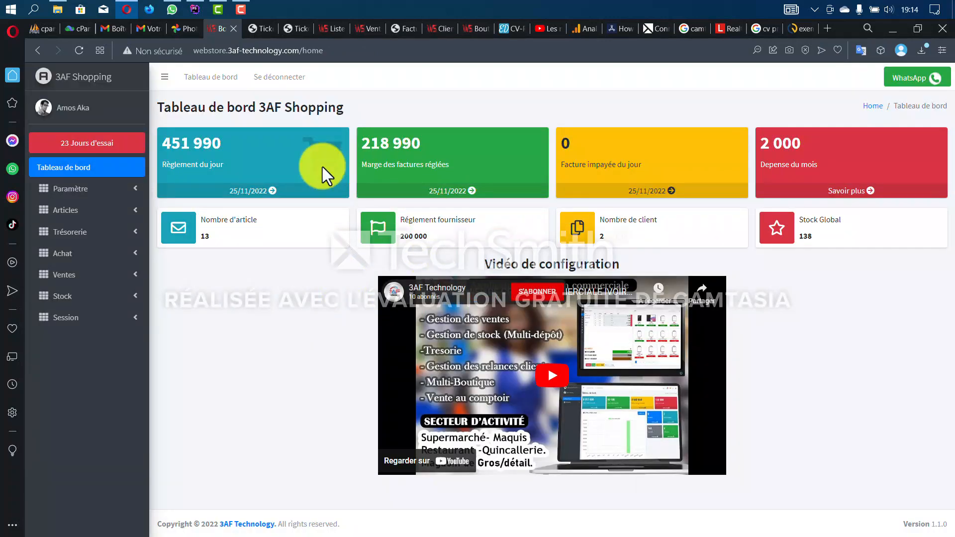
- Check today's 451 990 payments and the 218 990 settled-invoice margin on the dashboard
left_click_drag(230, 144, 168, 144)
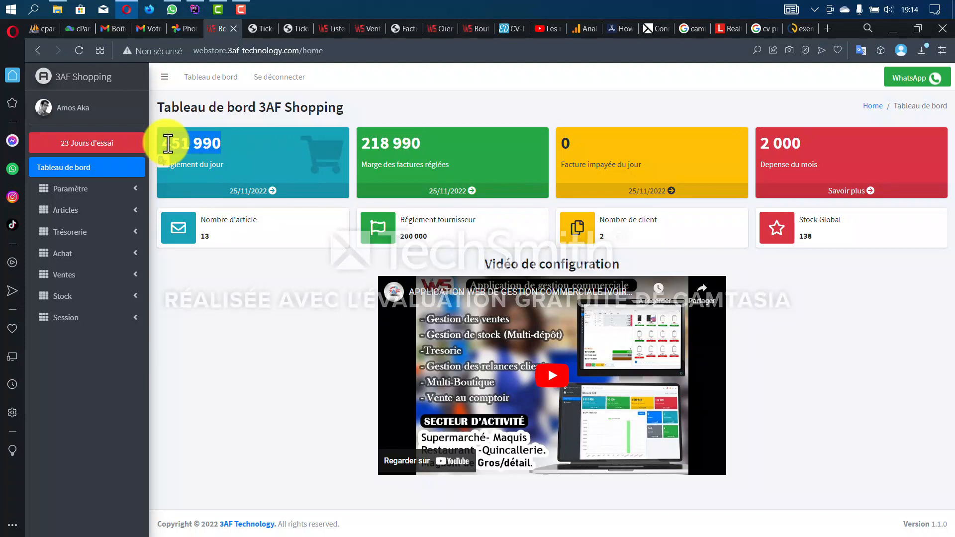
left_click(169, 144)
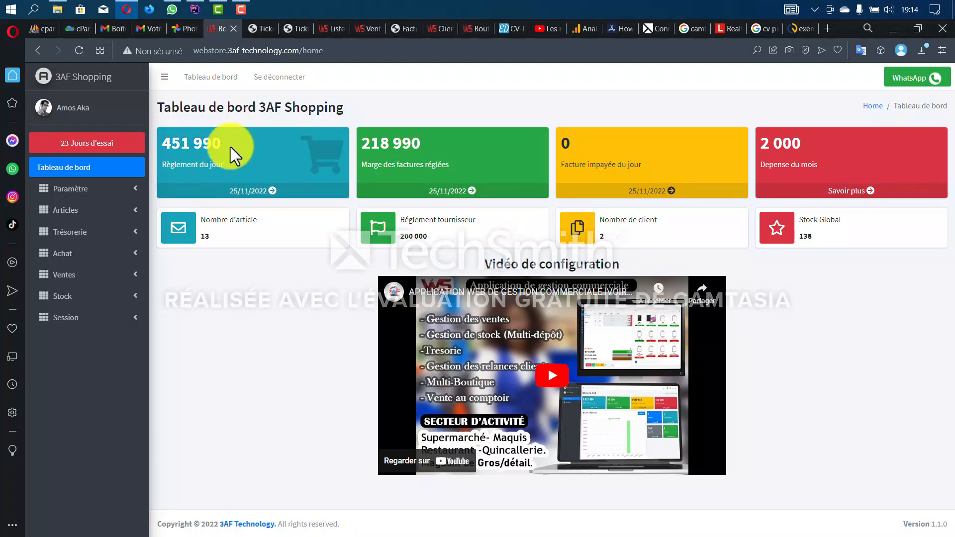
left_click_drag(222, 147, 169, 145)
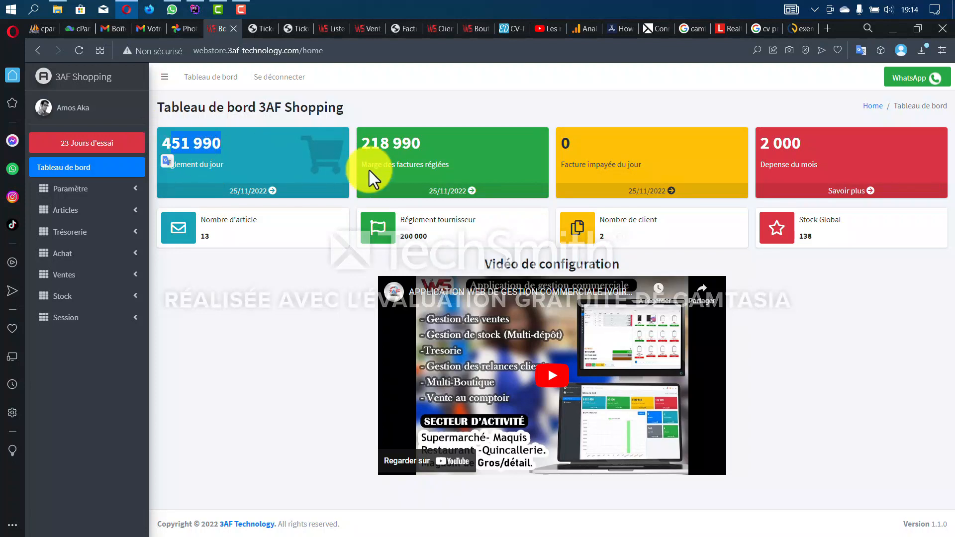
left_click_drag(421, 144, 360, 147)
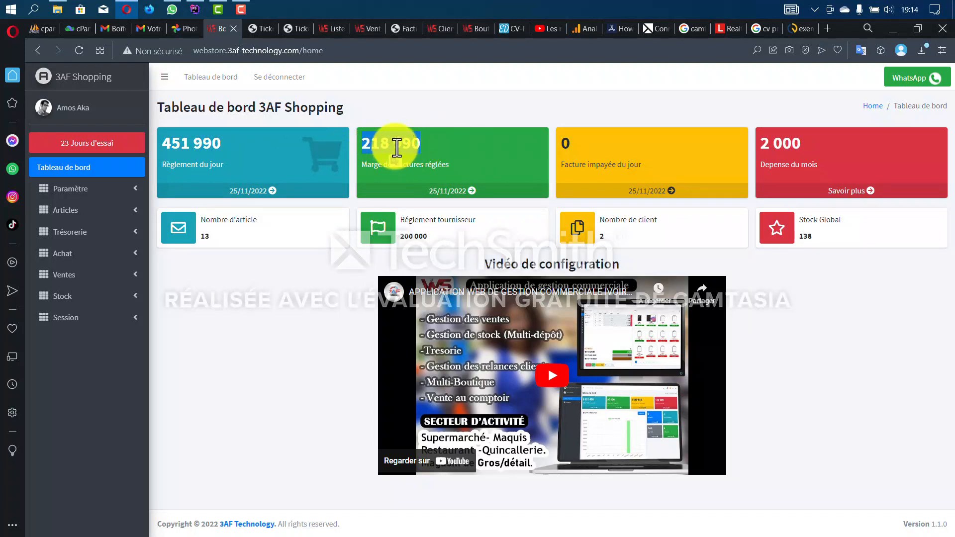
left_click(421, 151)
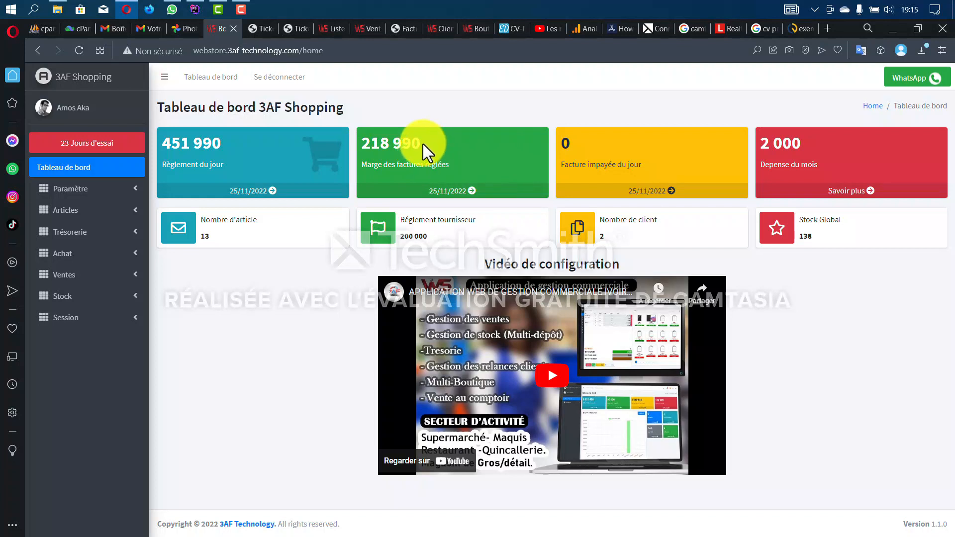
left_click_drag(423, 144, 363, 152)
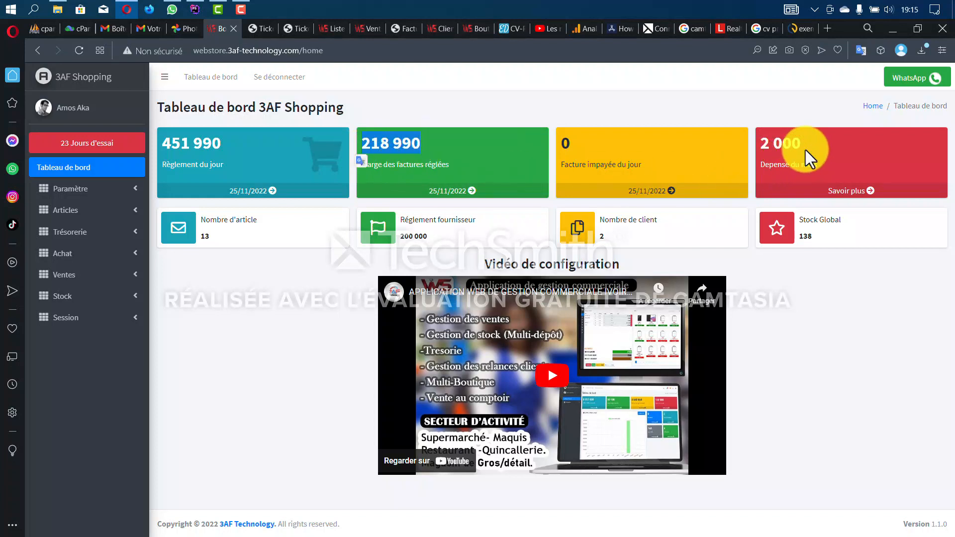
- Check the 2 000 expenses, 200 000 supplier payments, Stock Global and 13 articles, then expand Session
left_click_drag(805, 150, 759, 149)
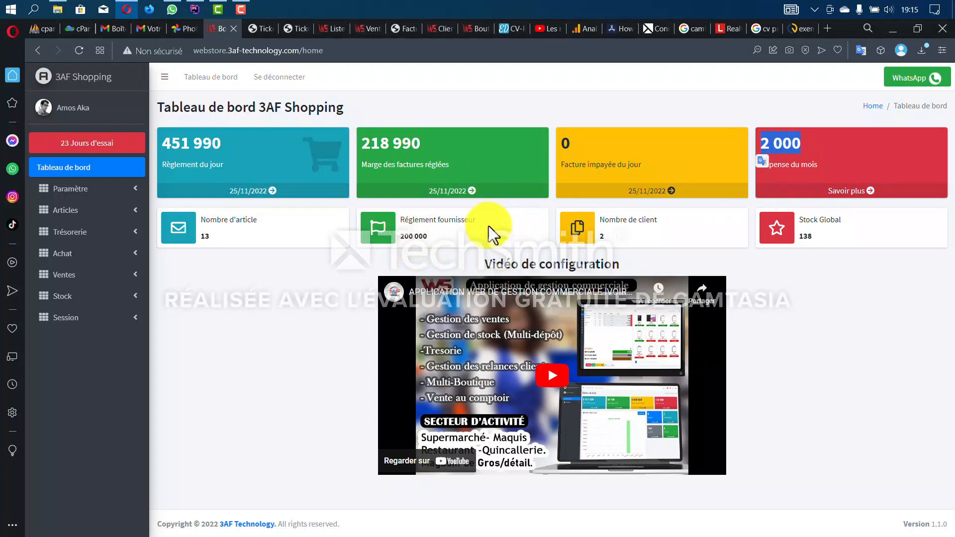
left_click_drag(430, 239, 399, 239)
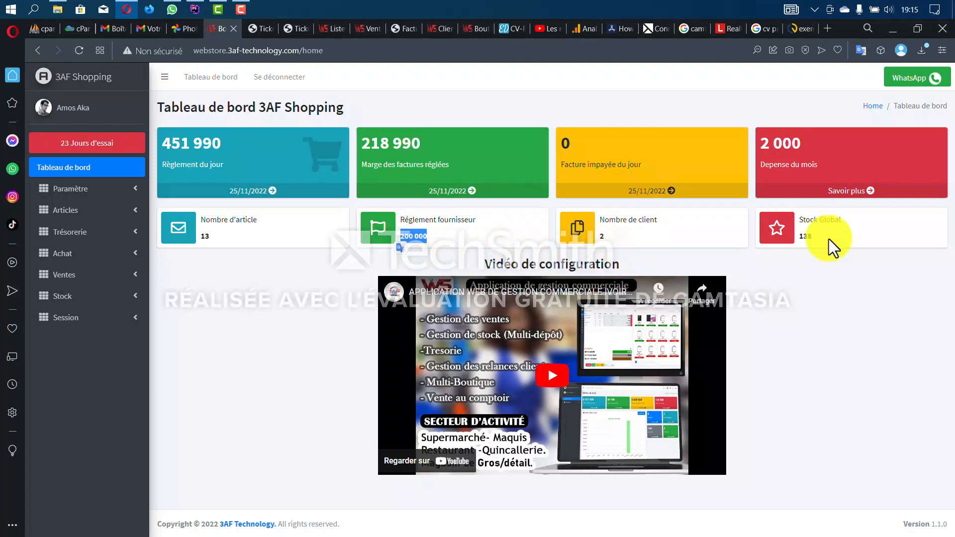
left_click_drag(820, 236, 790, 237)
left_click(820, 279)
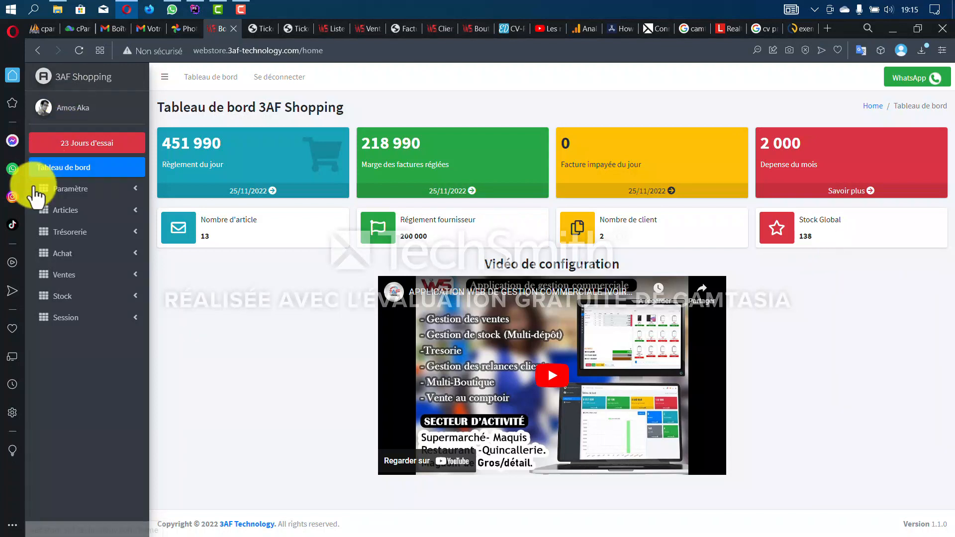
double_click(204, 238)
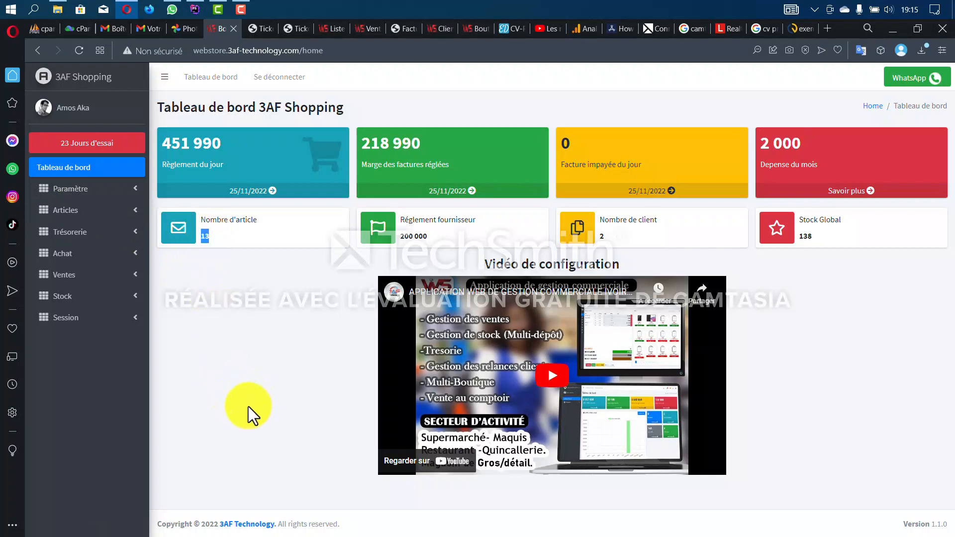
left_click(118, 321)
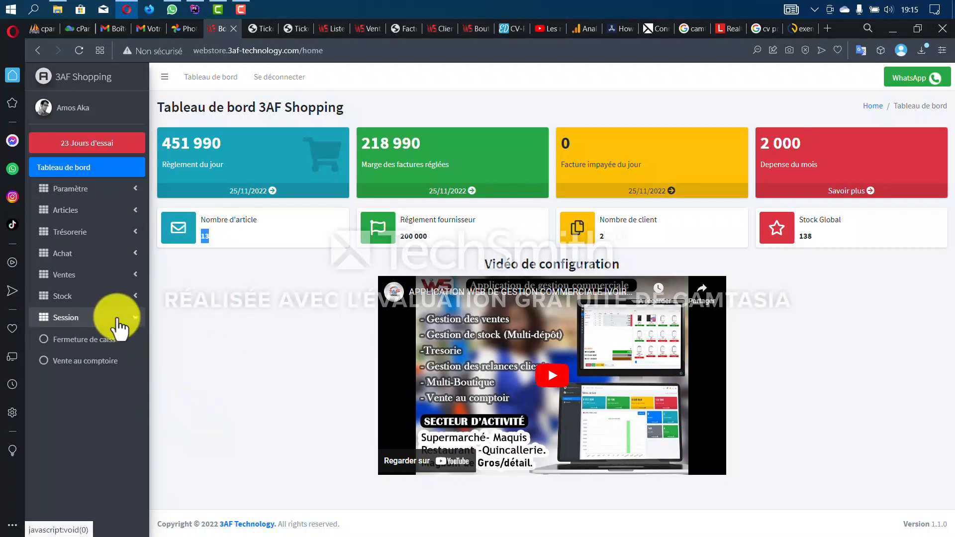
- Open the CAISSE BOUTIQUE register-closing form, cancel it once, then reopen it showing 362 490,0
left_click(105, 340)
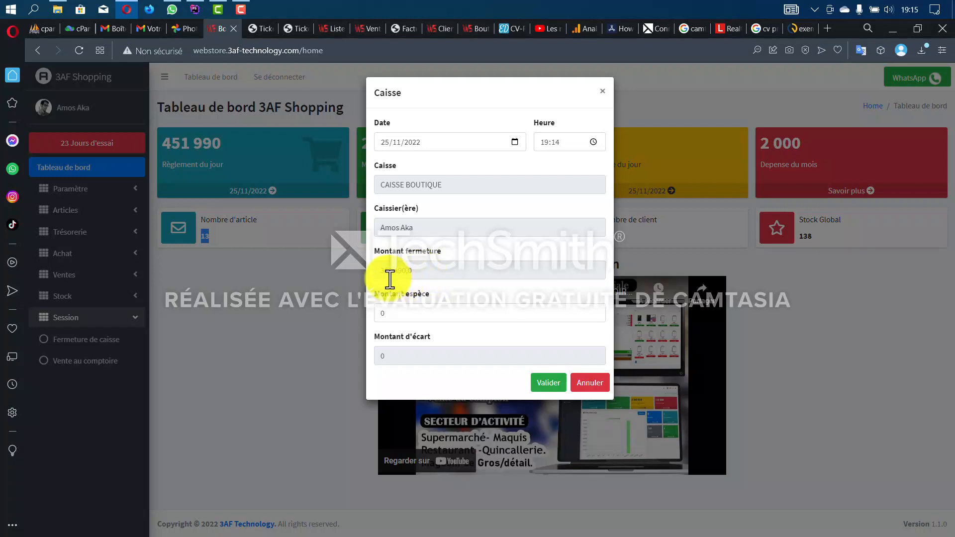
left_click(401, 316)
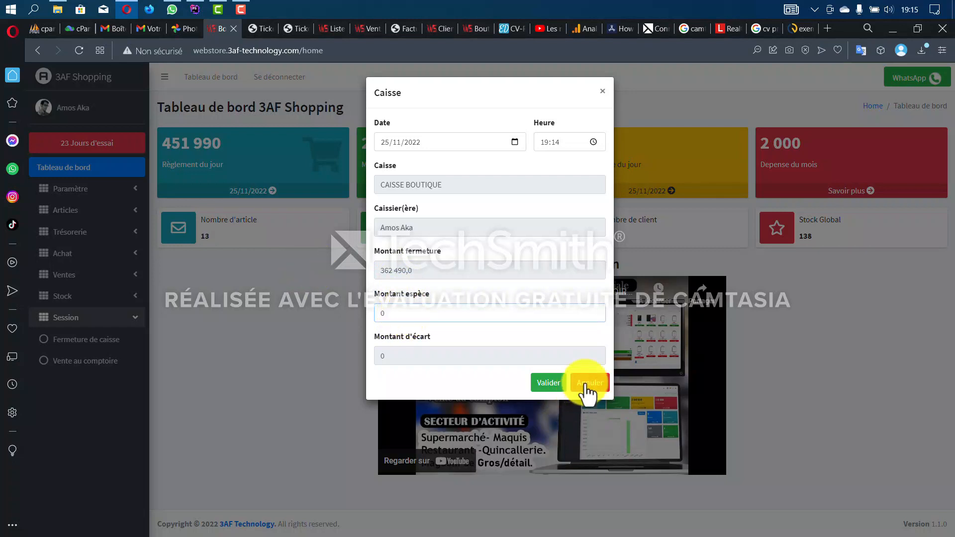
left_click(587, 384)
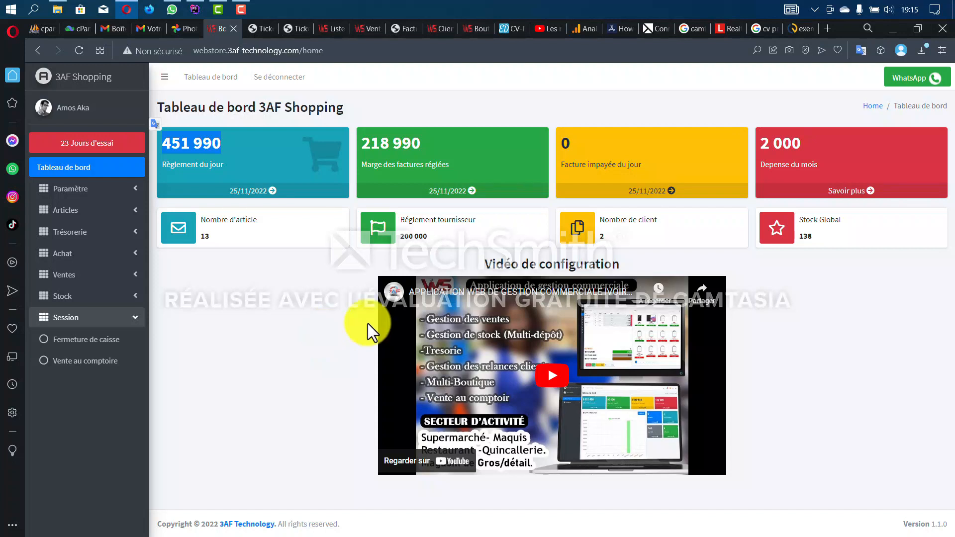
left_click(89, 340)
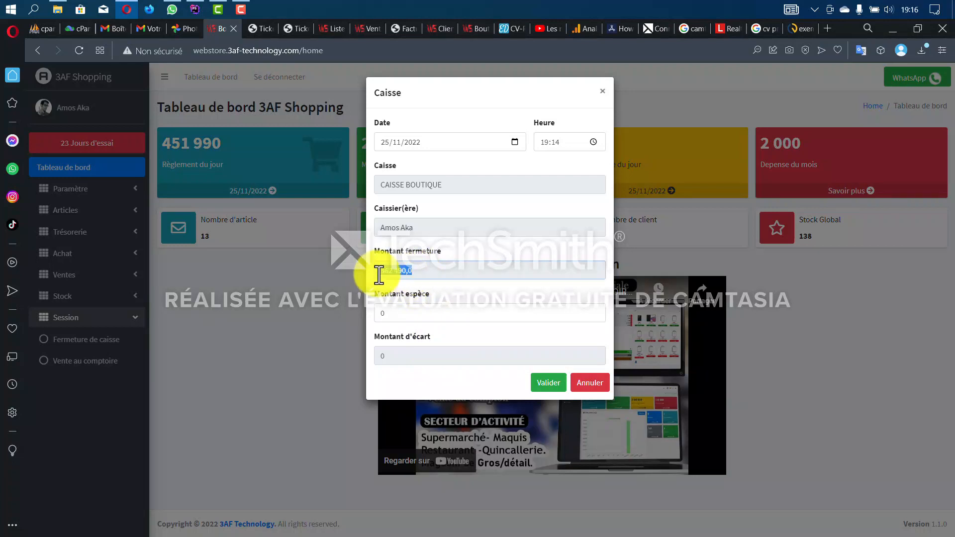
- Close the CAISSE BOUTIQUE register with 360 000 cash counted, accepting the 2 490 difference
left_click_drag(379, 272, 438, 300)
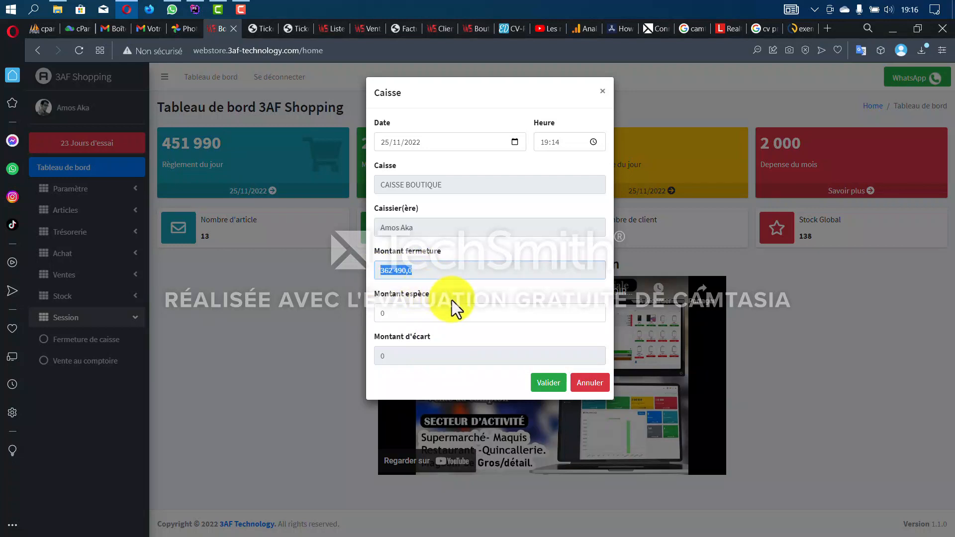
left_click(380, 312)
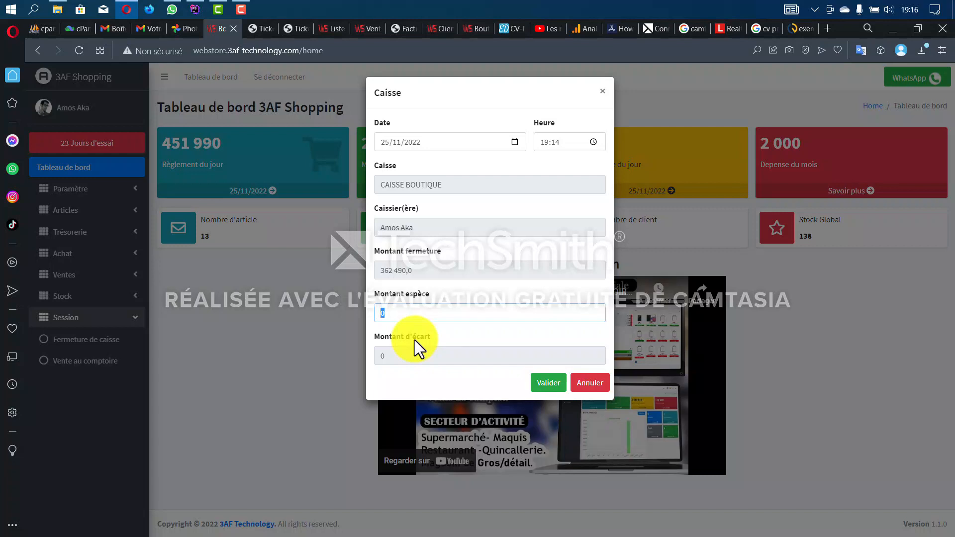
type("60 000")
left_click_drag(405, 356, 365, 360)
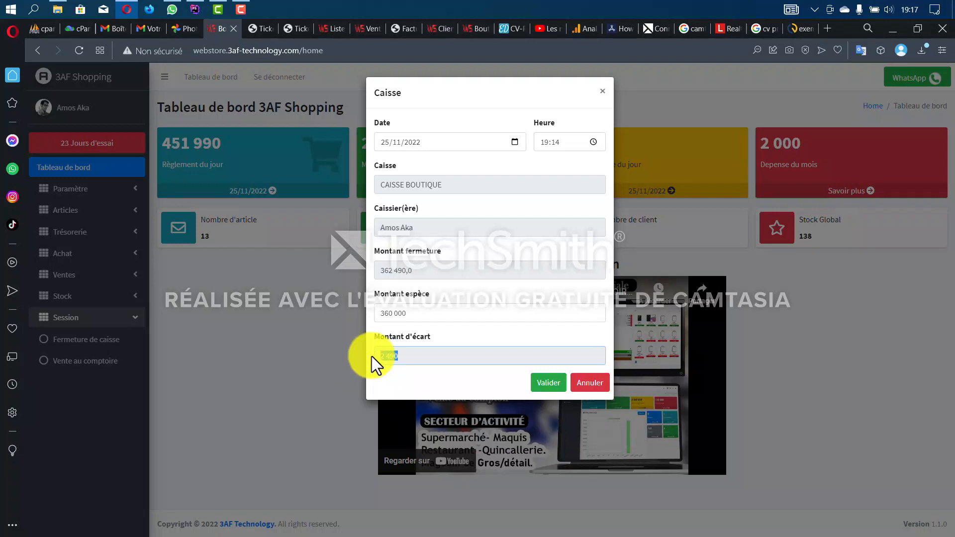
left_click(541, 389)
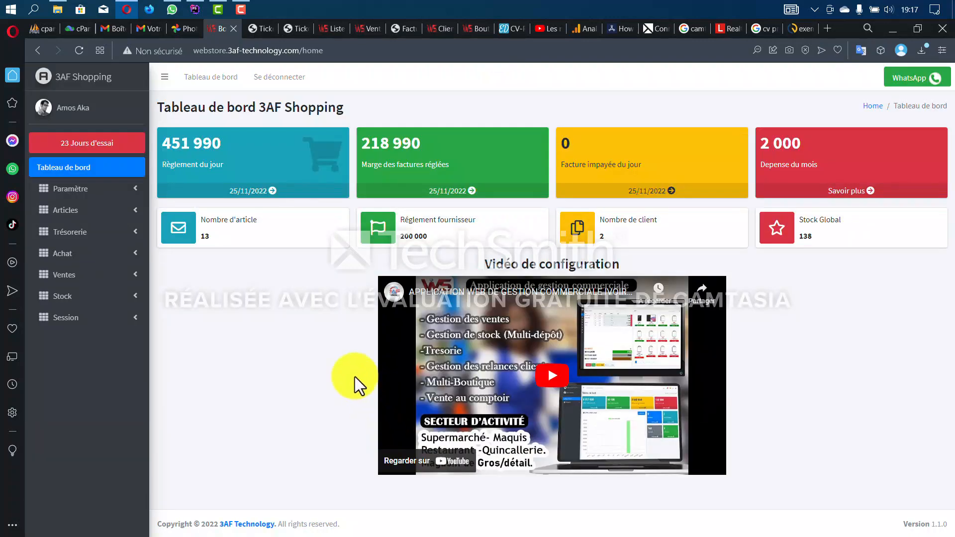
- Print the 'Etat de synthèse général journaliser' sales report with start date 25/11/2022
left_click(82, 276)
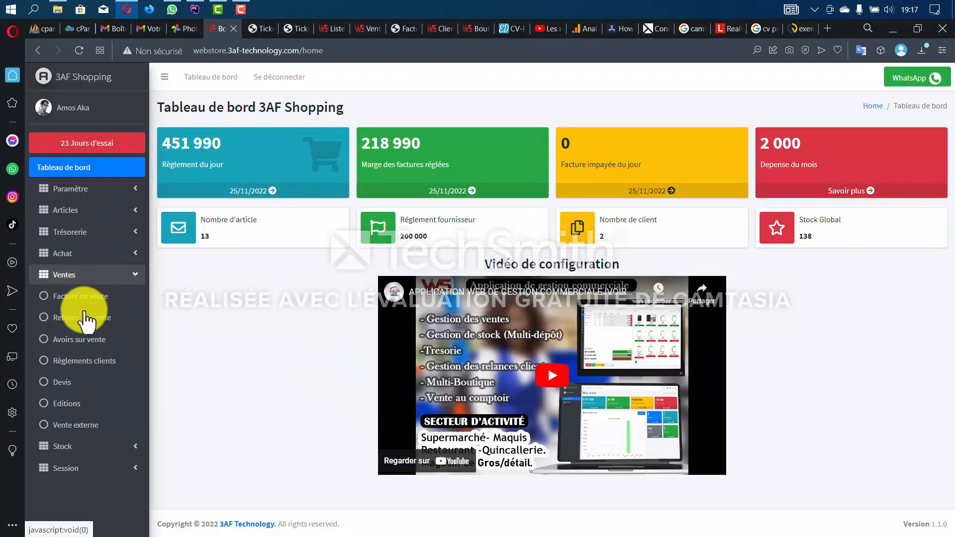
left_click(70, 408)
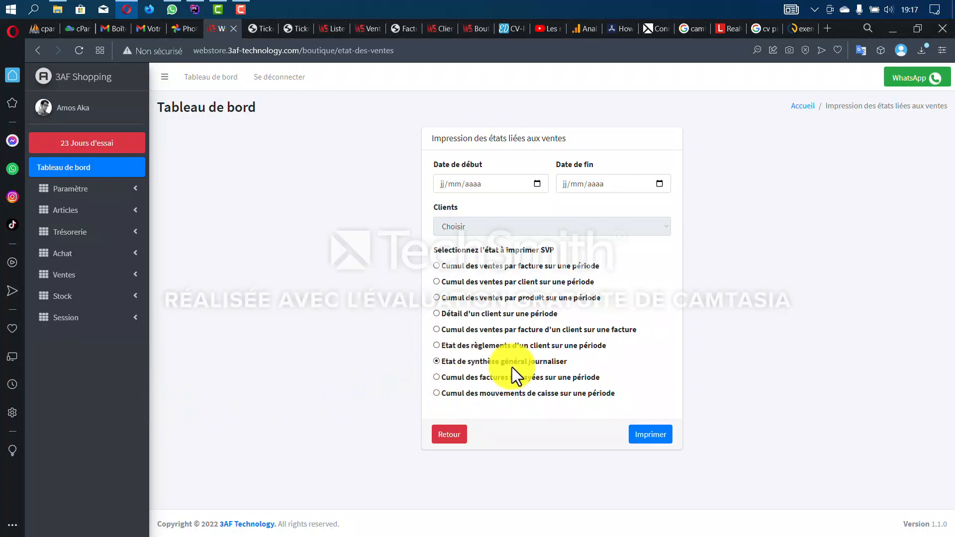
left_click(442, 184)
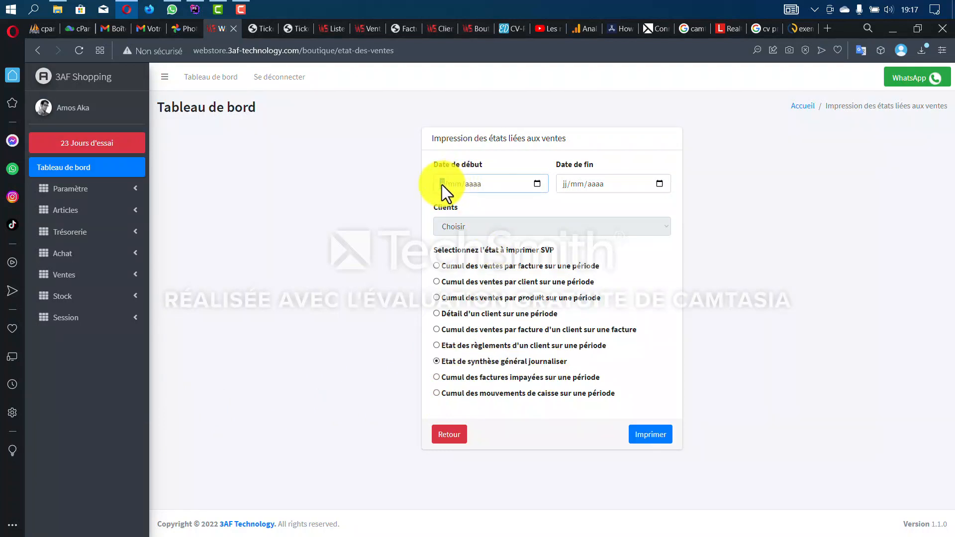
left_click(538, 183)
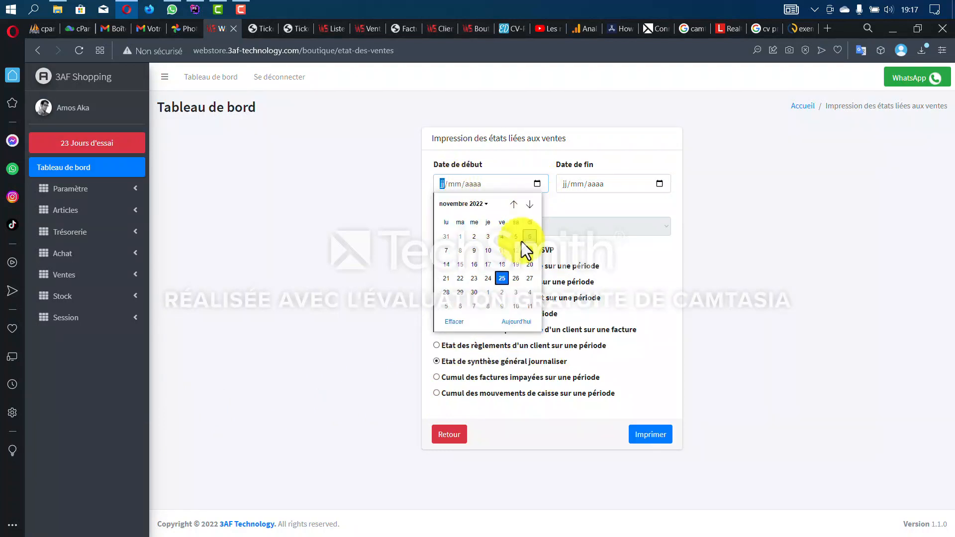
left_click(501, 279)
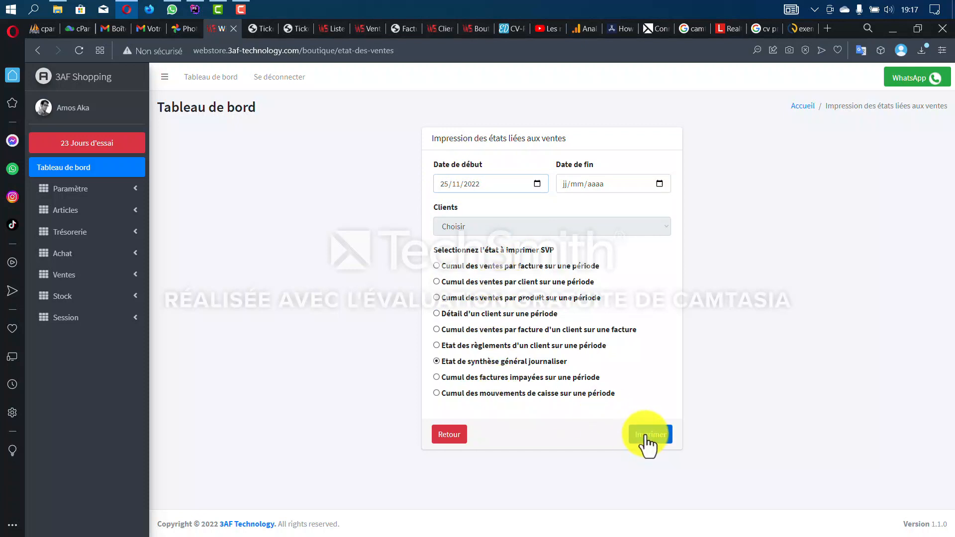
left_click(640, 437)
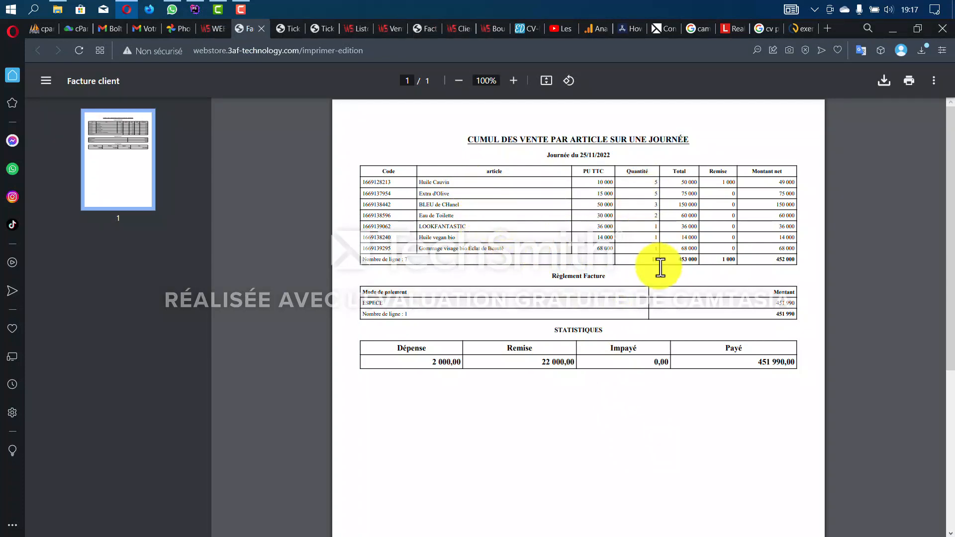
- Check the summary's 451 990 cash payment and 22 000 discount totals, then return to the report form
scroll(660, 264, "up", 2)
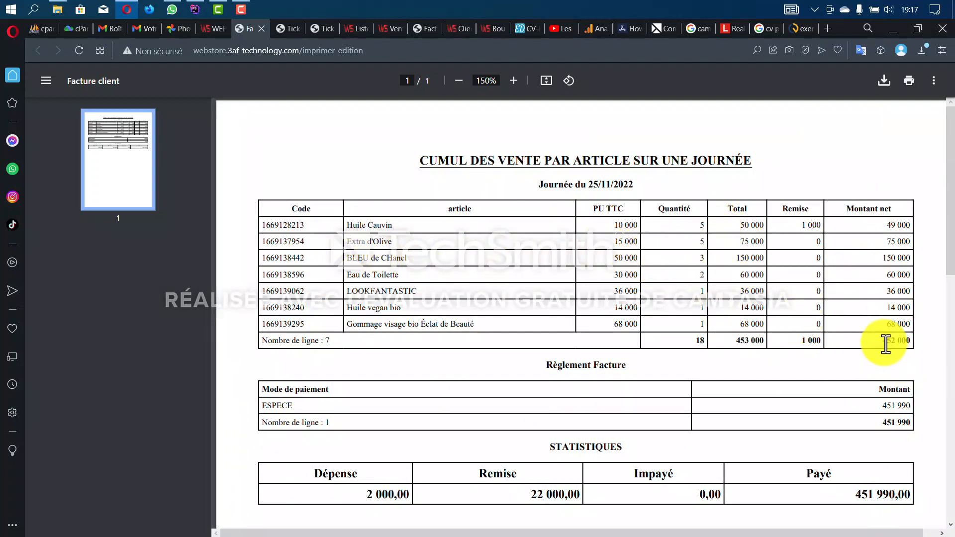
left_click_drag(883, 342, 932, 342)
scroll(904, 369, "down", 1)
scroll(903, 368, "down", 2)
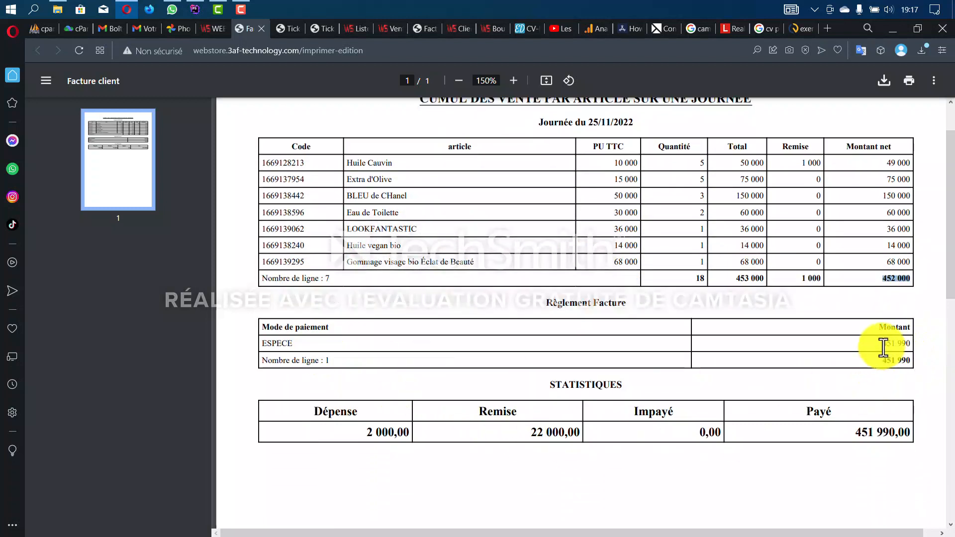
left_click_drag(883, 343, 933, 349)
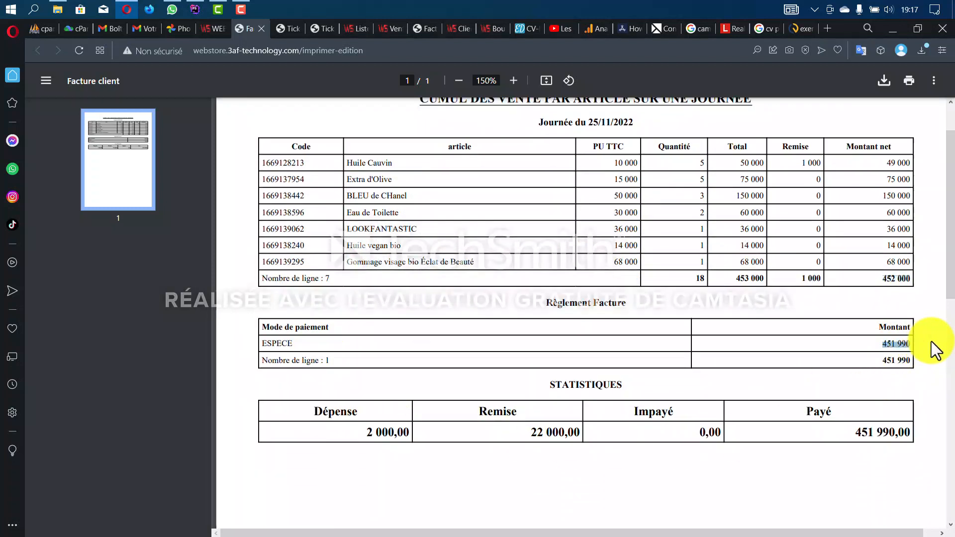
scroll(829, 449, "down", 1)
scroll(828, 449, "down", 2)
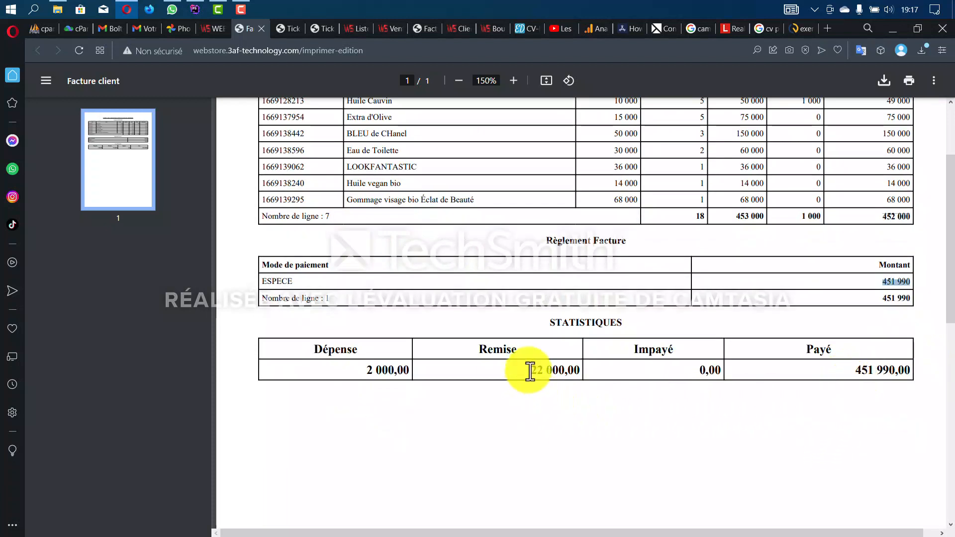
left_click_drag(531, 371, 582, 369)
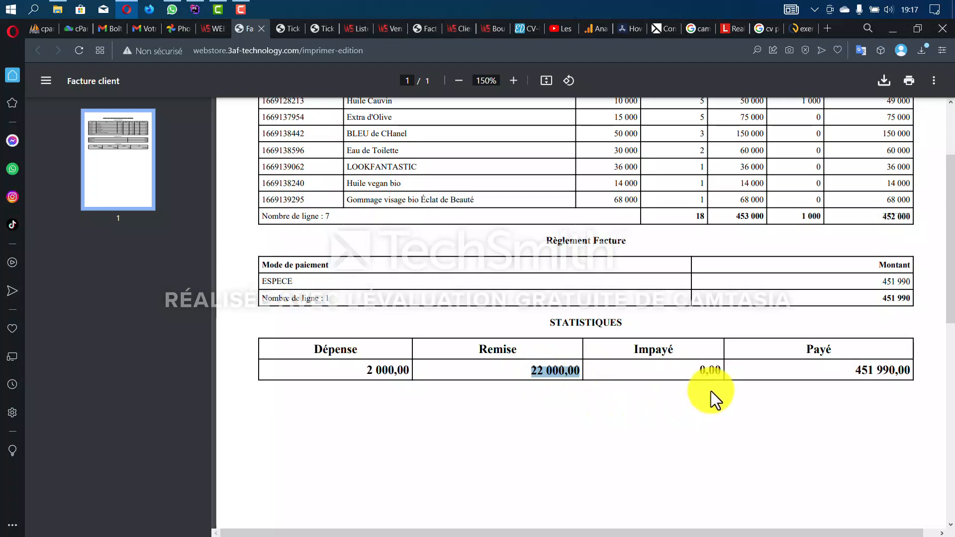
left_click(703, 369)
scroll(703, 417, "down", 4)
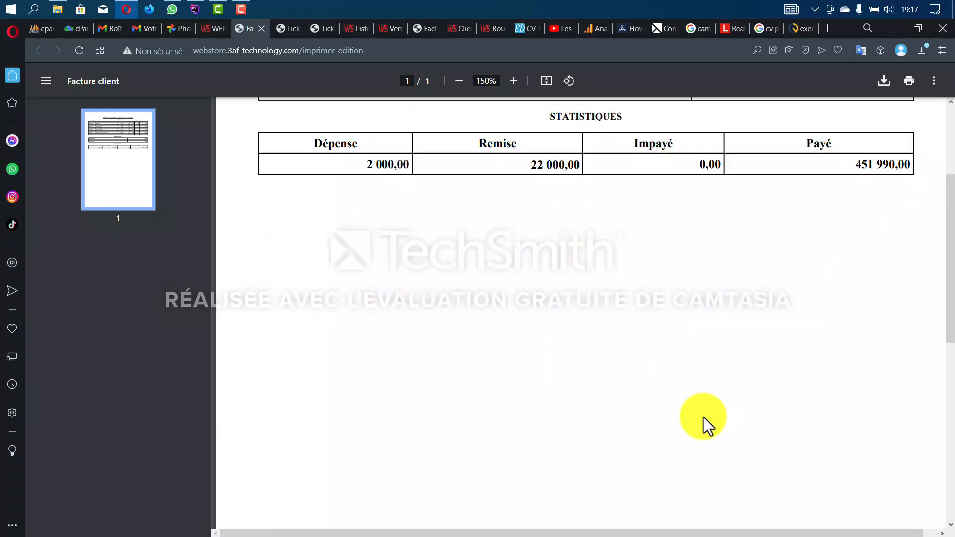
scroll(704, 417, "up", 7)
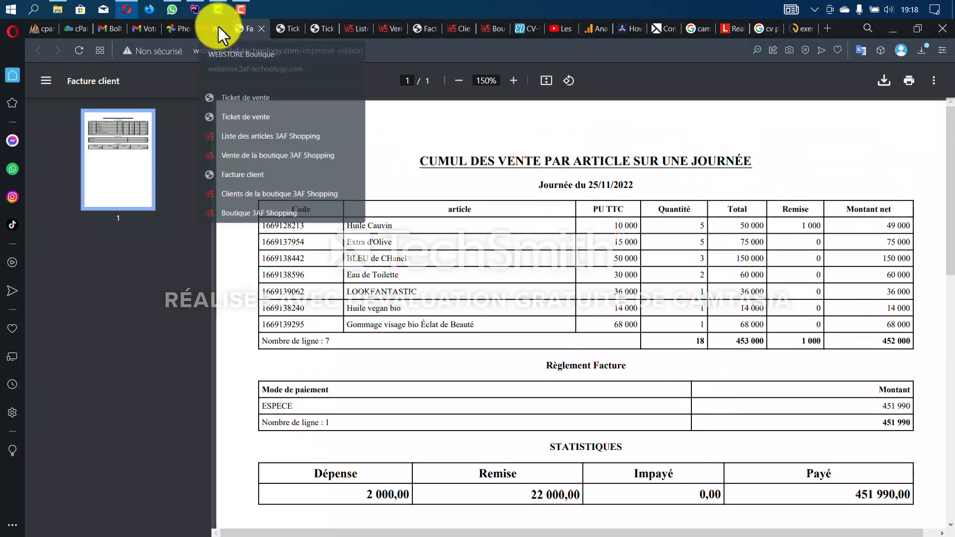
left_click(216, 28)
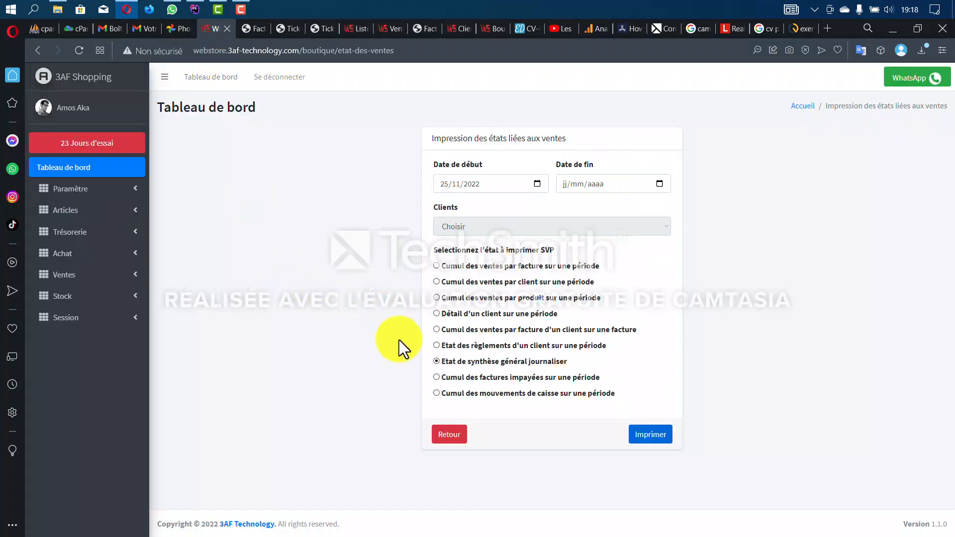
- Print the 'Cumul des mouvements de caisse sur une période' report with end date 25/11/2022
left_click(437, 393)
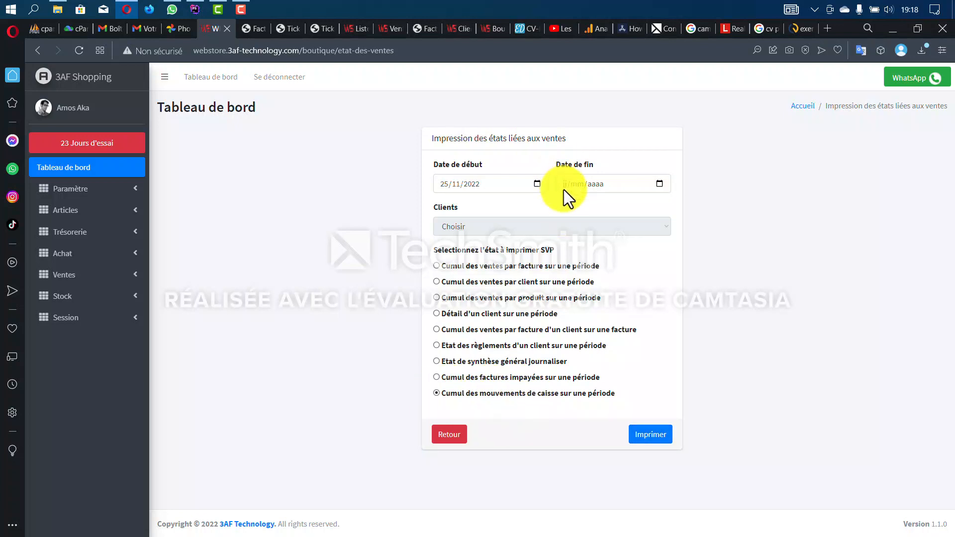
left_click(660, 184)
left_click(625, 278)
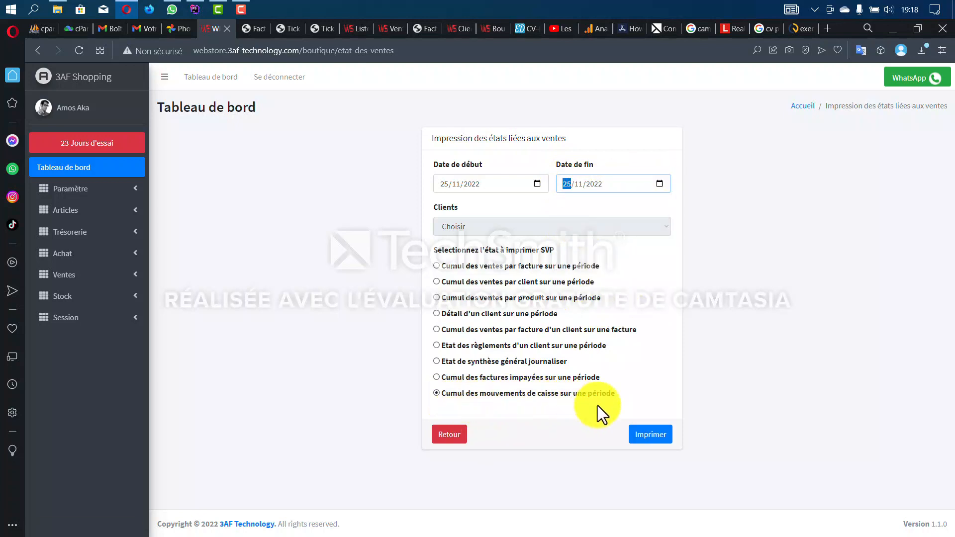
left_click(651, 438)
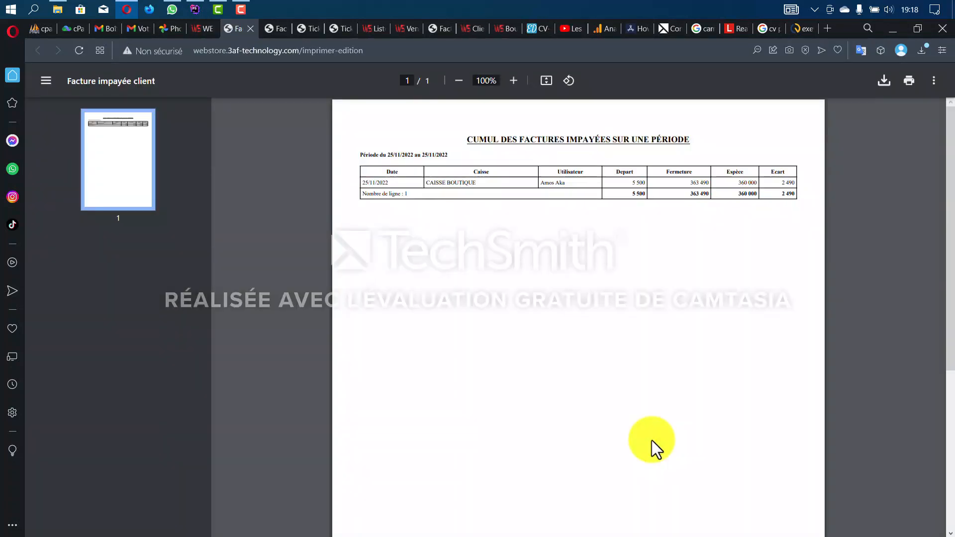
- Locate the 2 490 value in the report's Ecart column, then return to the report form
scroll(652, 441, "up", 3)
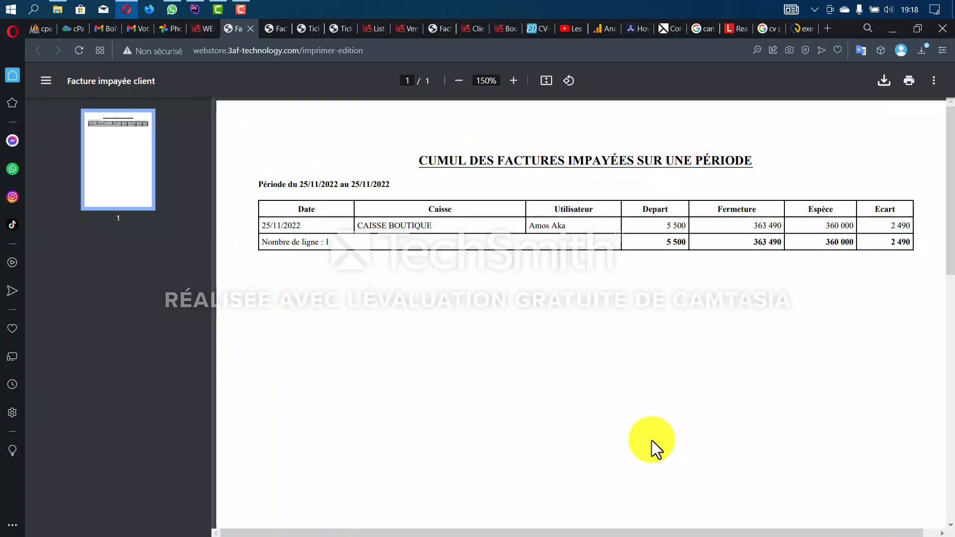
scroll(652, 440, "up", 1)
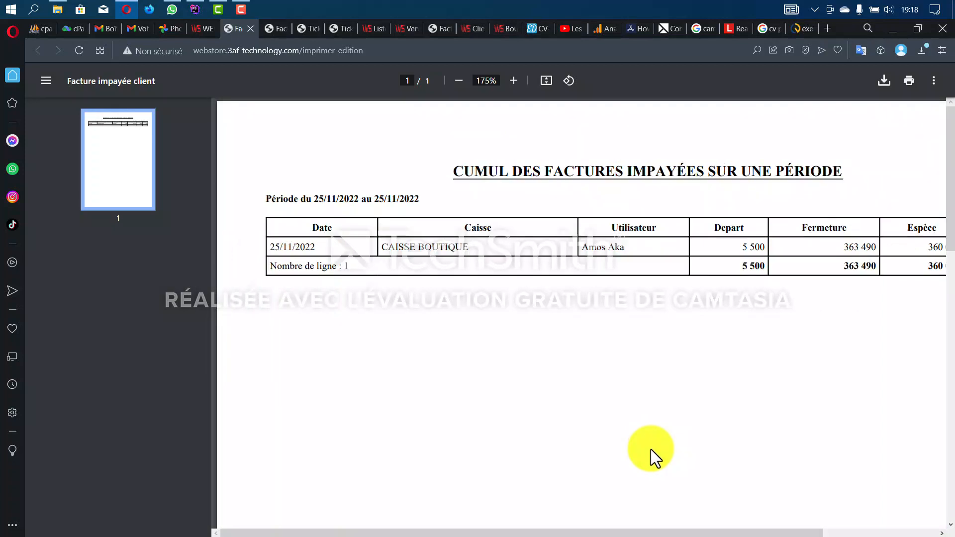
left_click_drag(345, 533, 451, 532)
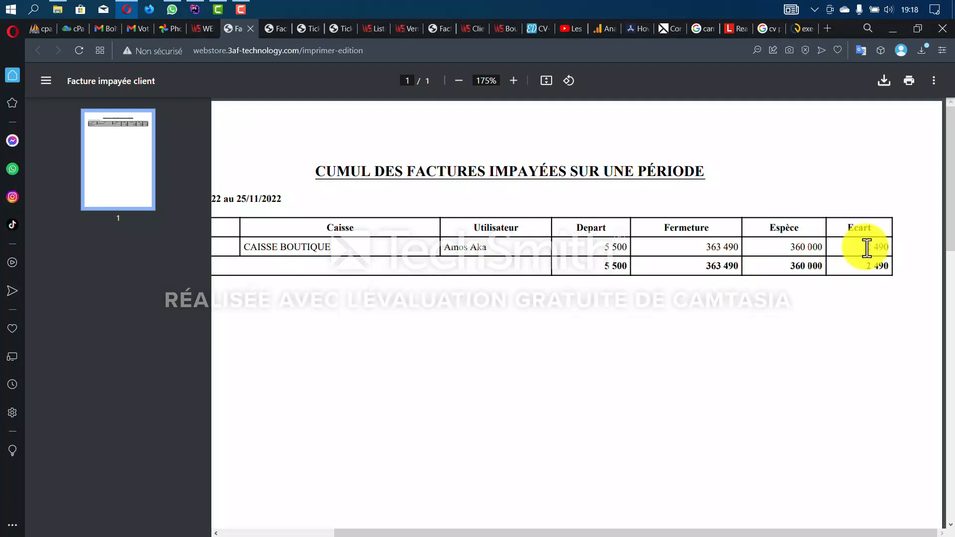
left_click_drag(864, 247, 904, 247)
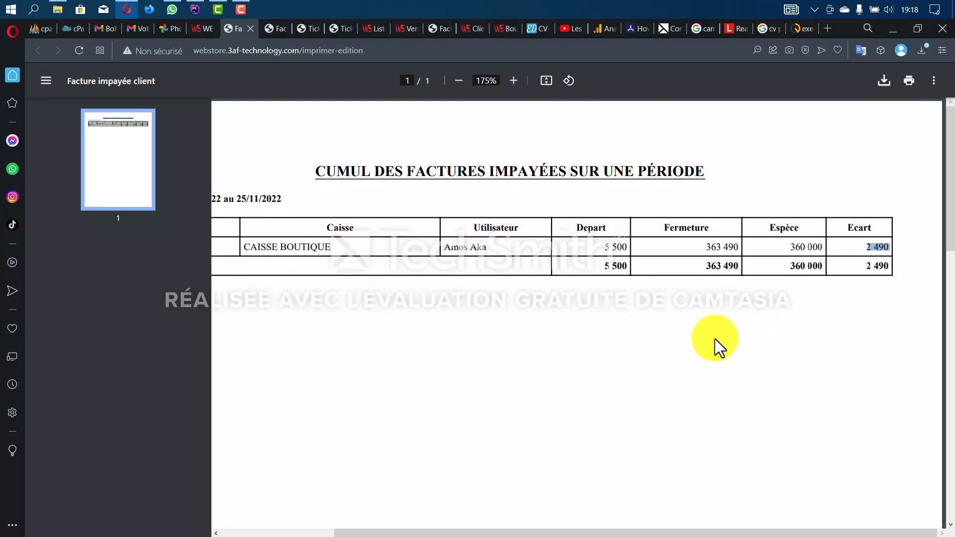
left_click(200, 28)
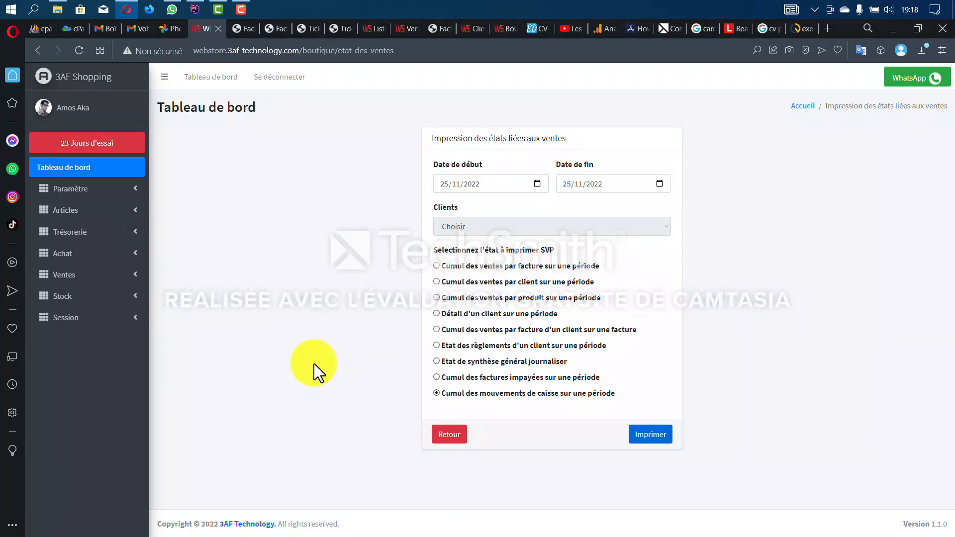
- Open the printable PDF of the first, 178 000 sales invoice, then return to the invoice list
left_click(74, 275)
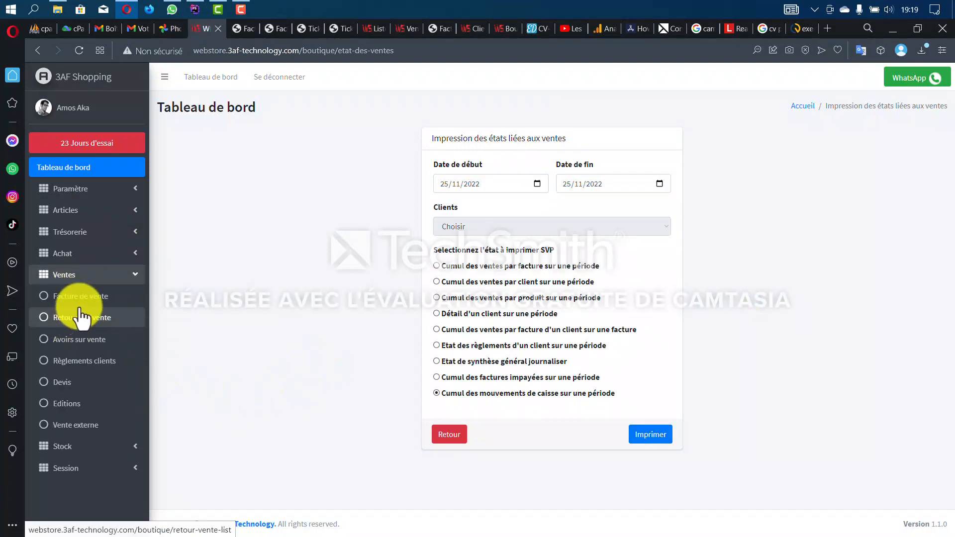
left_click(99, 297)
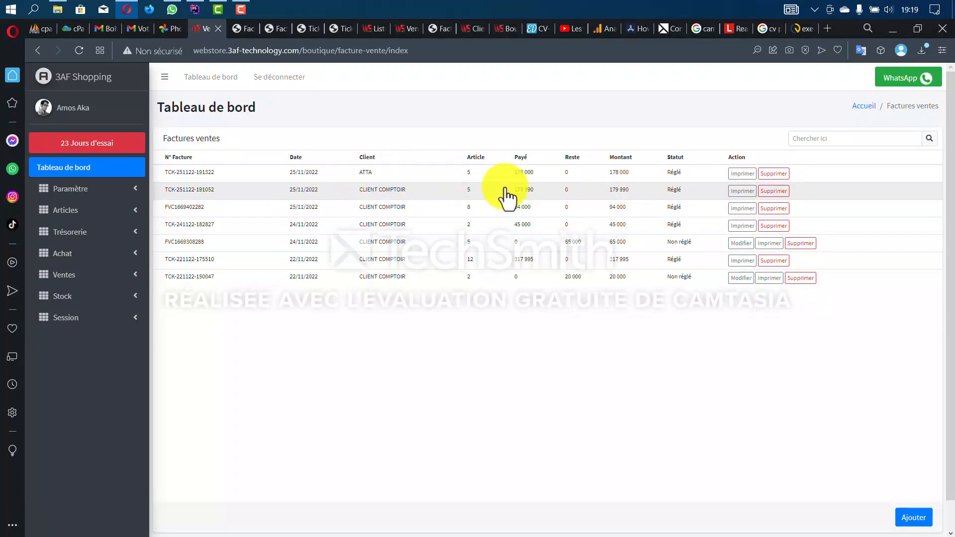
left_click(742, 173)
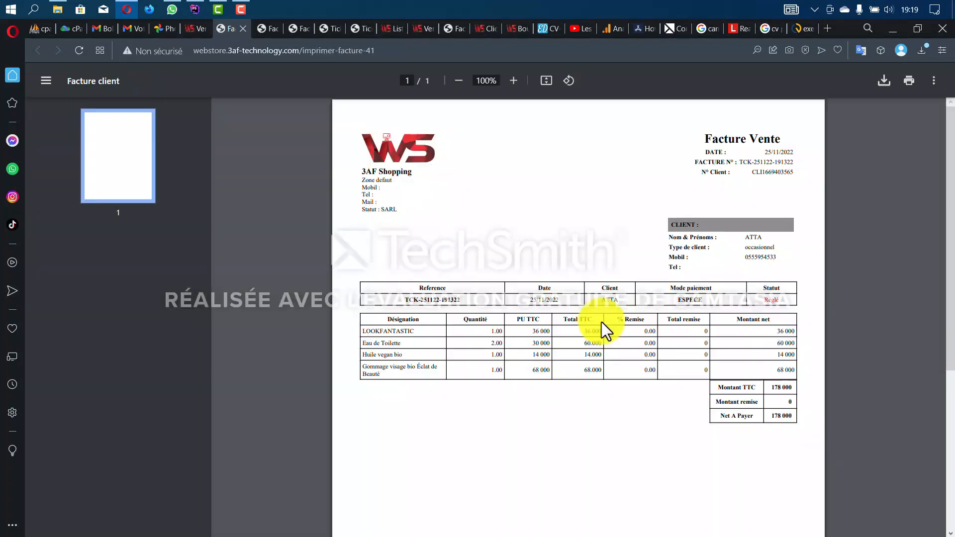
scroll(595, 328, "down", 1)
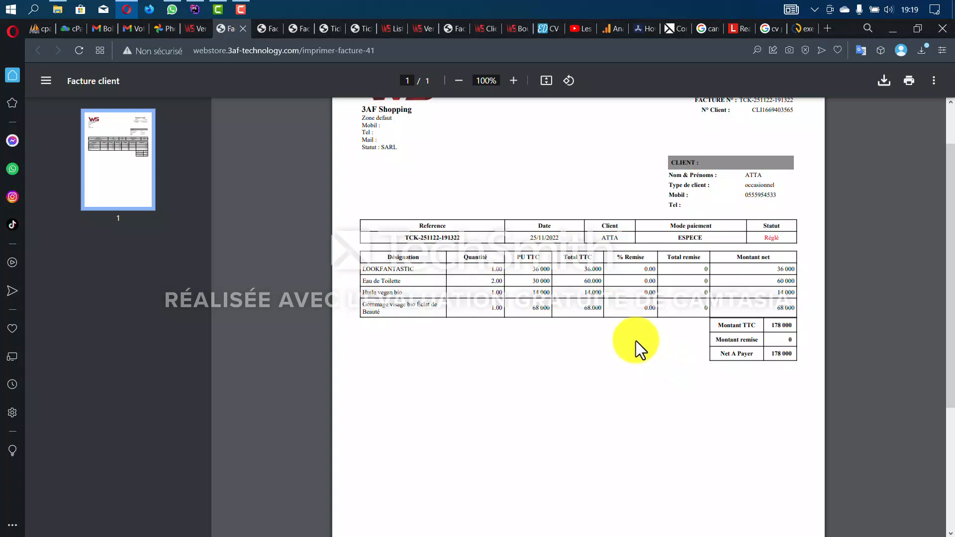
left_click(190, 28)
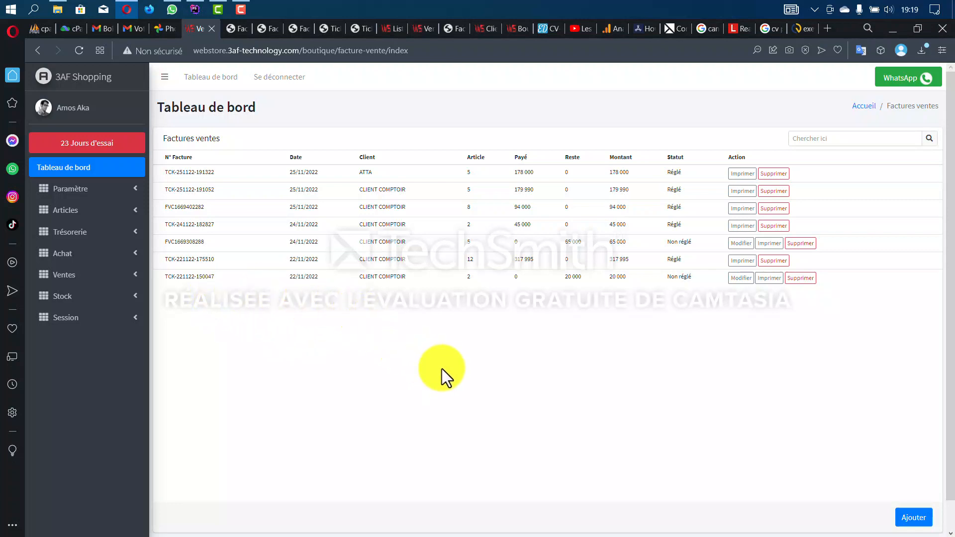
left_click(903, 84)
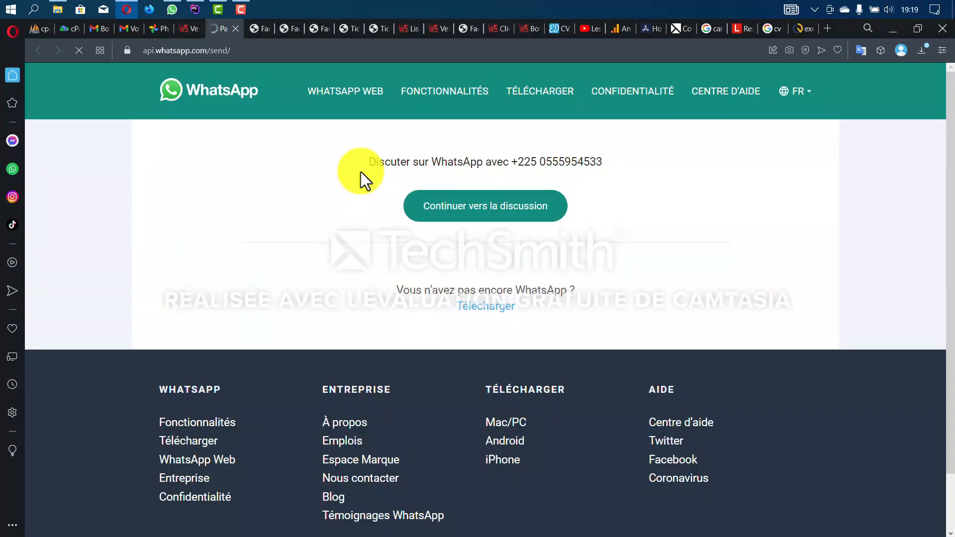
left_click(426, 214)
left_click(574, 149)
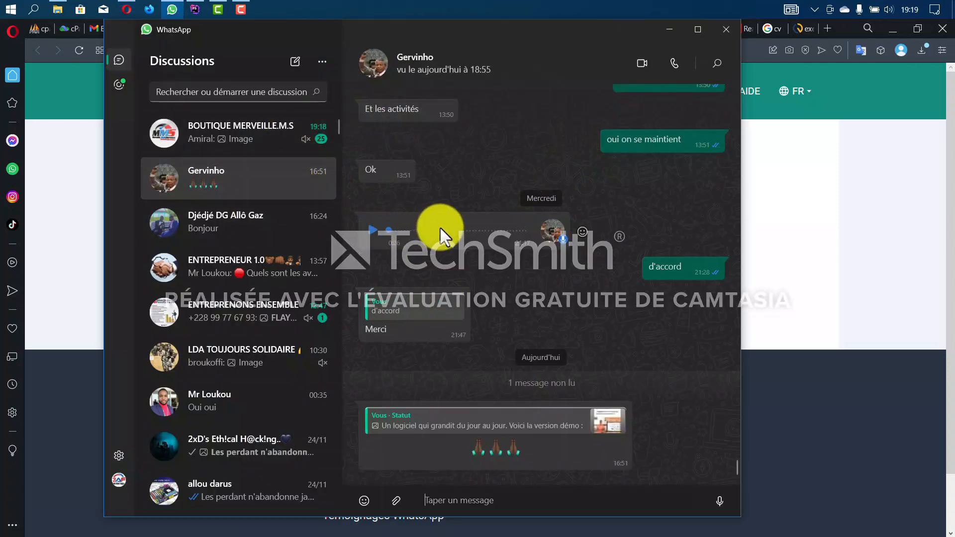
scroll(379, 276, "up", 3)
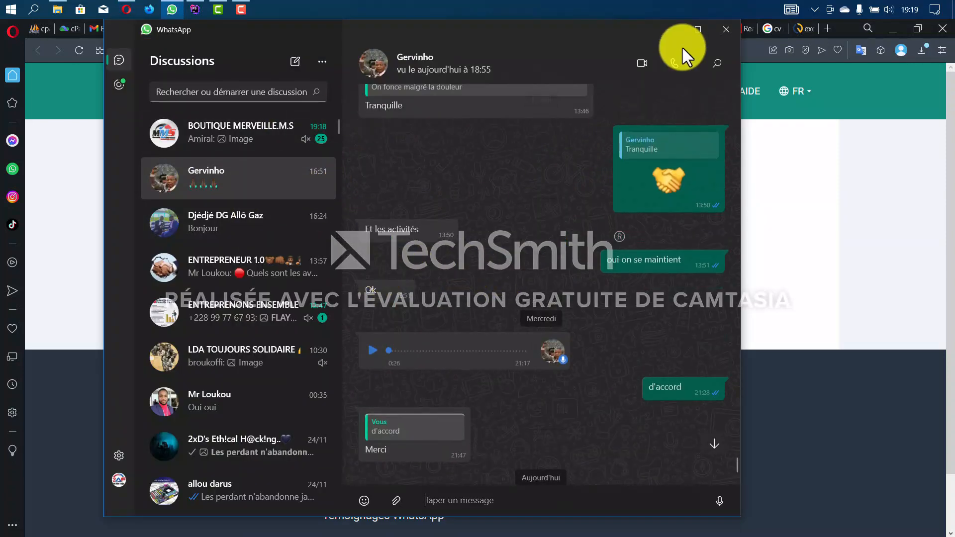
left_click(670, 31)
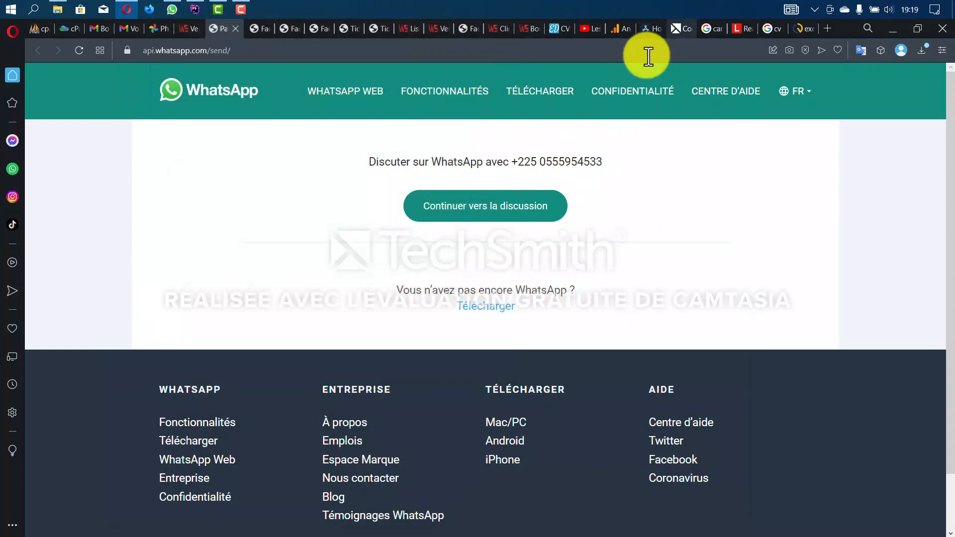
left_click(192, 31)
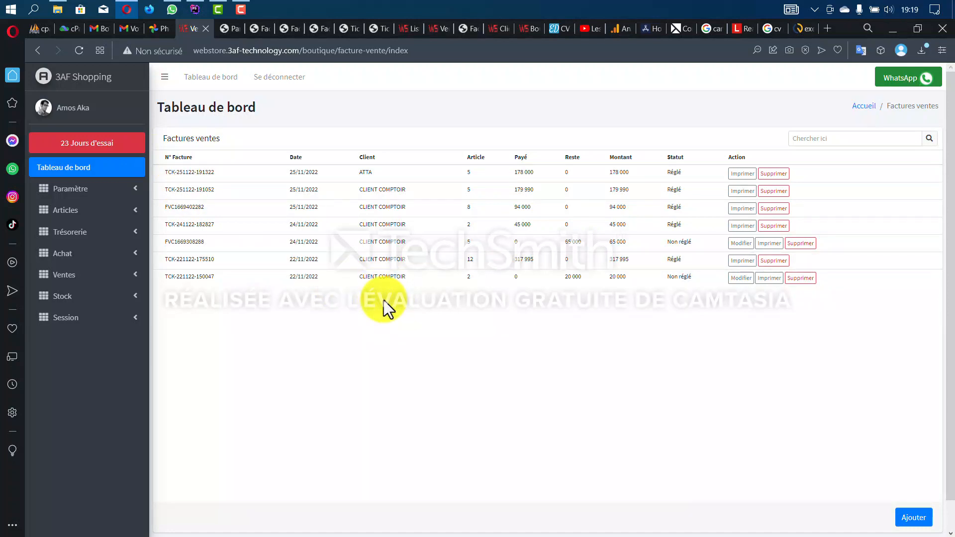
- Reopen the Ventes > Editions report page with blank dates and expand the Paramètre menu
left_click(83, 275)
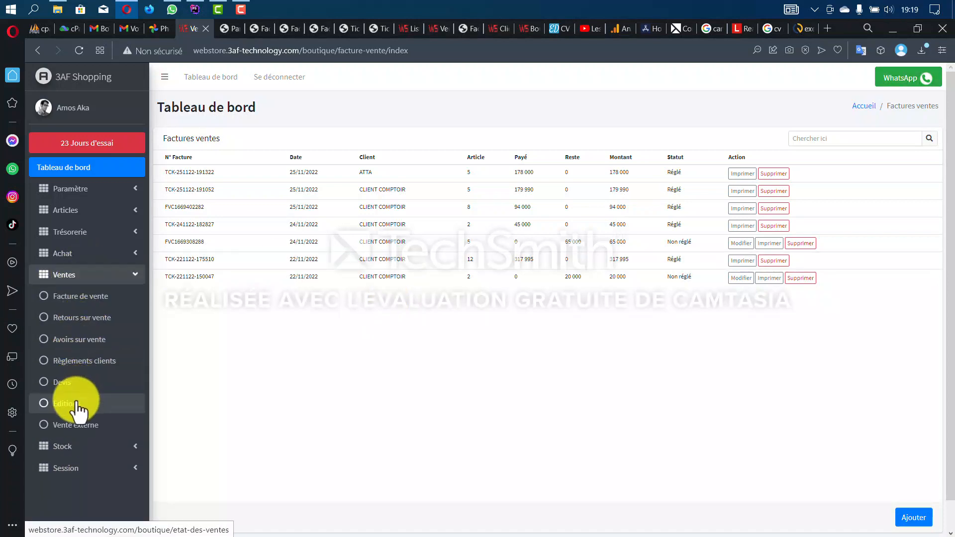
left_click(75, 404)
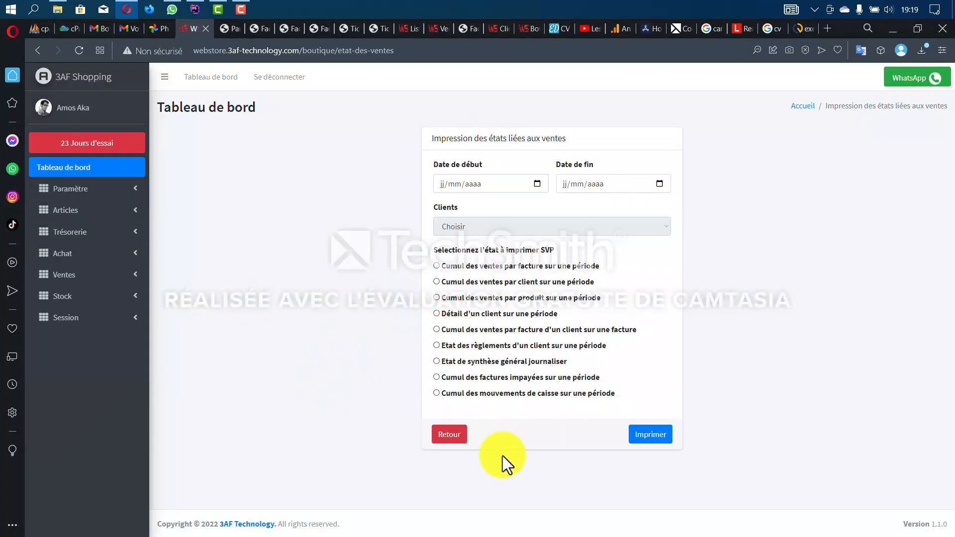
left_click(106, 192)
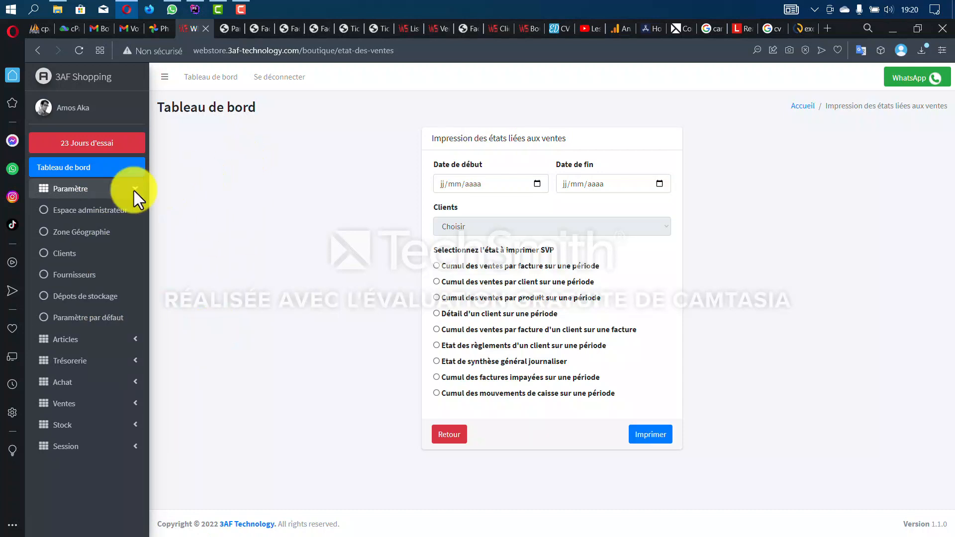
- Sign in to the Espace administrateur using the saved administrator credentials
left_click(90, 213)
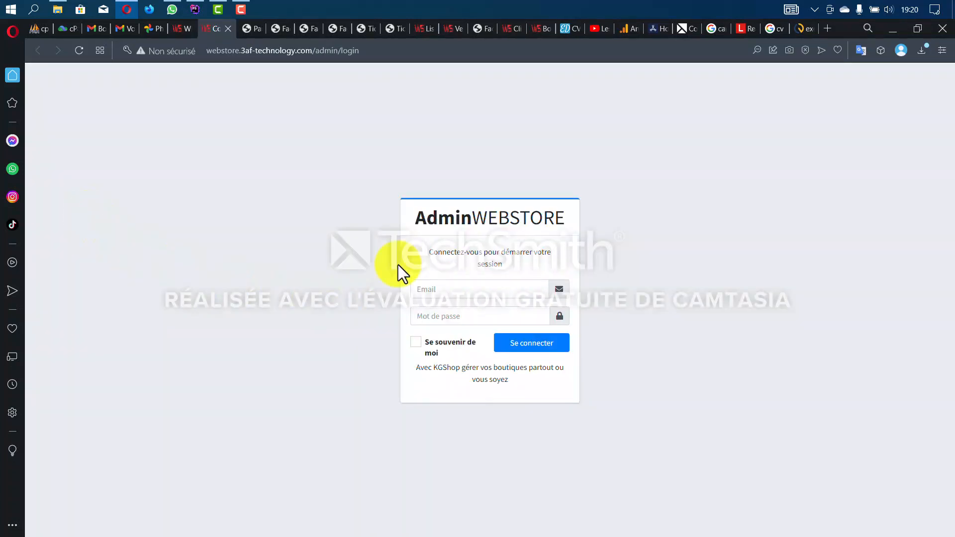
left_click(456, 291)
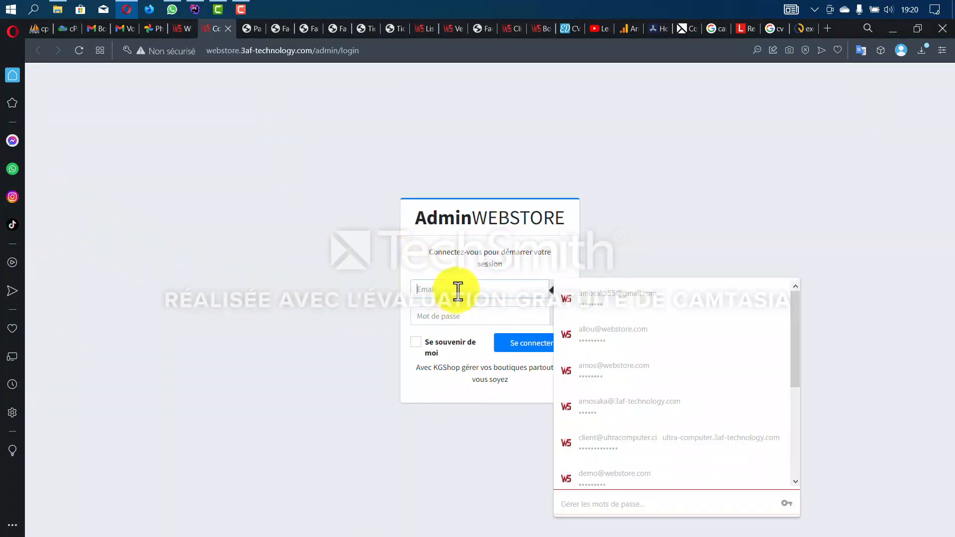
left_click(569, 305)
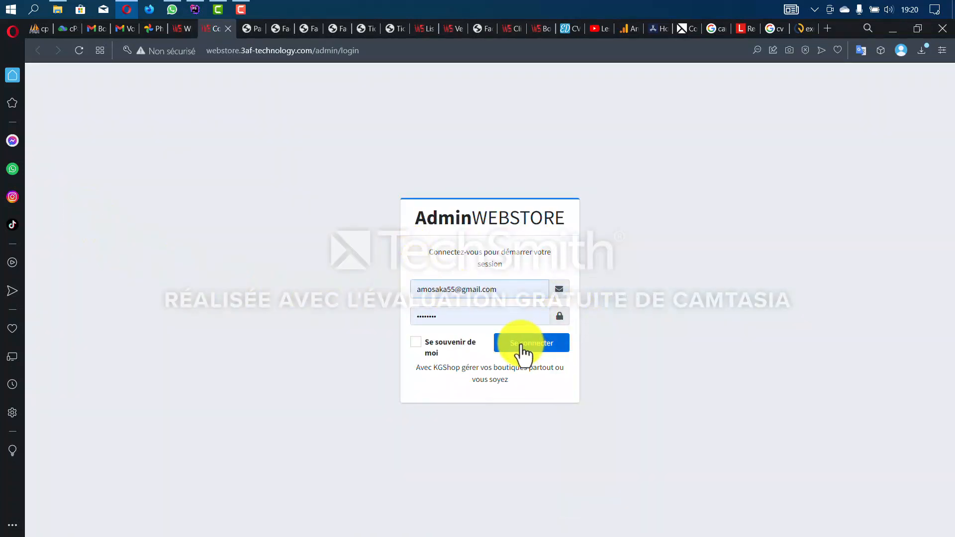
left_click(521, 349)
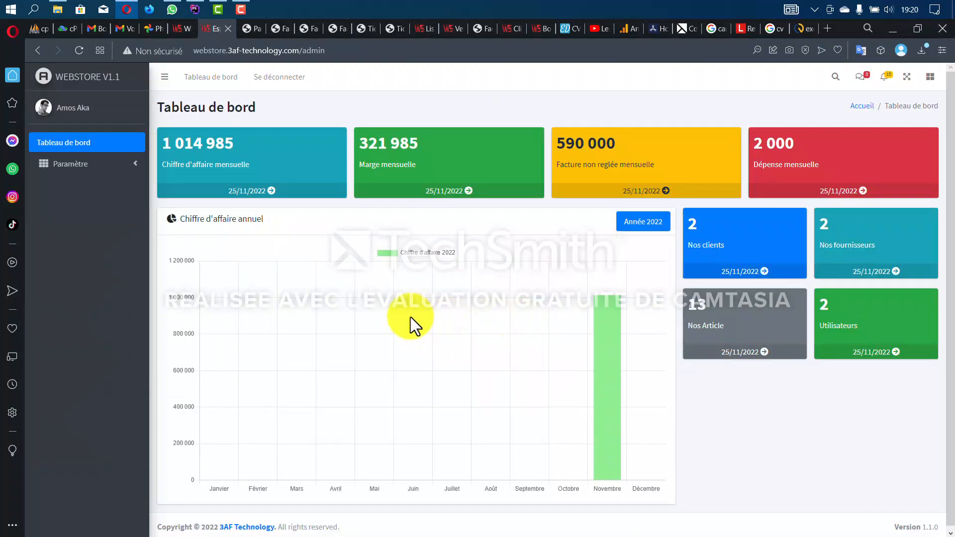
- Check the dashboard's monthly revenue 1 014 985, margin 321 985 and unpaid invoices 590 000
mouse_move(610, 380)
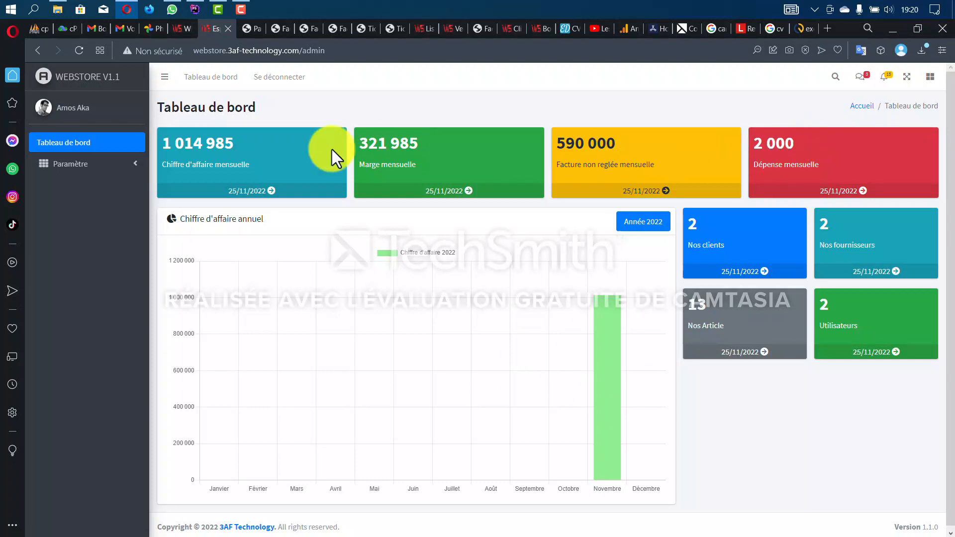
left_click_drag(239, 136, 156, 142)
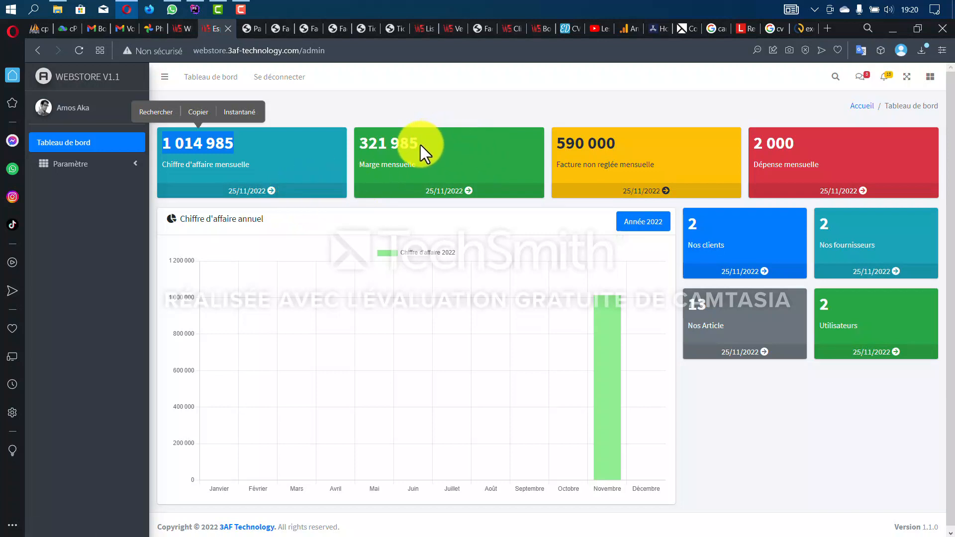
left_click_drag(420, 143, 359, 144)
left_click_drag(622, 142, 554, 147)
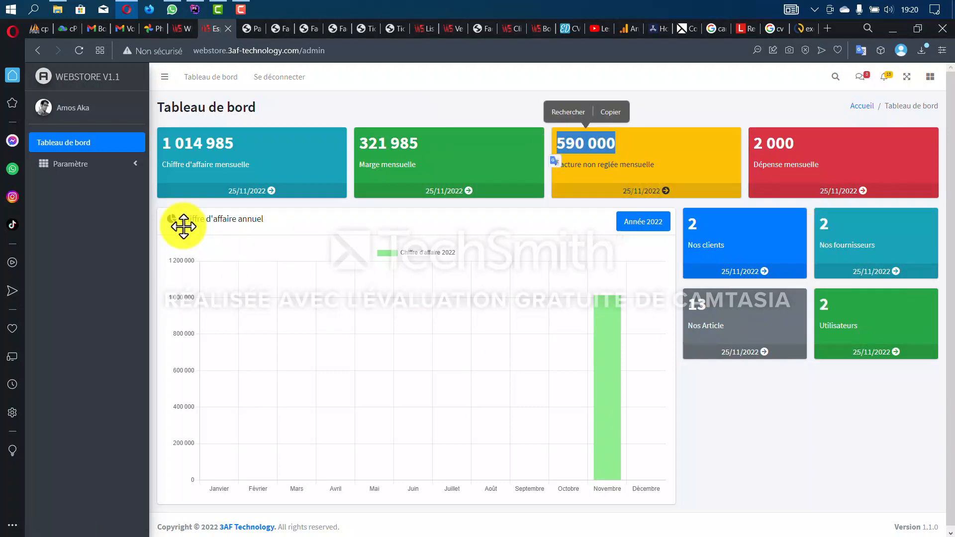
- Open the company information page under Paramètre and scroll through it
left_click(101, 166)
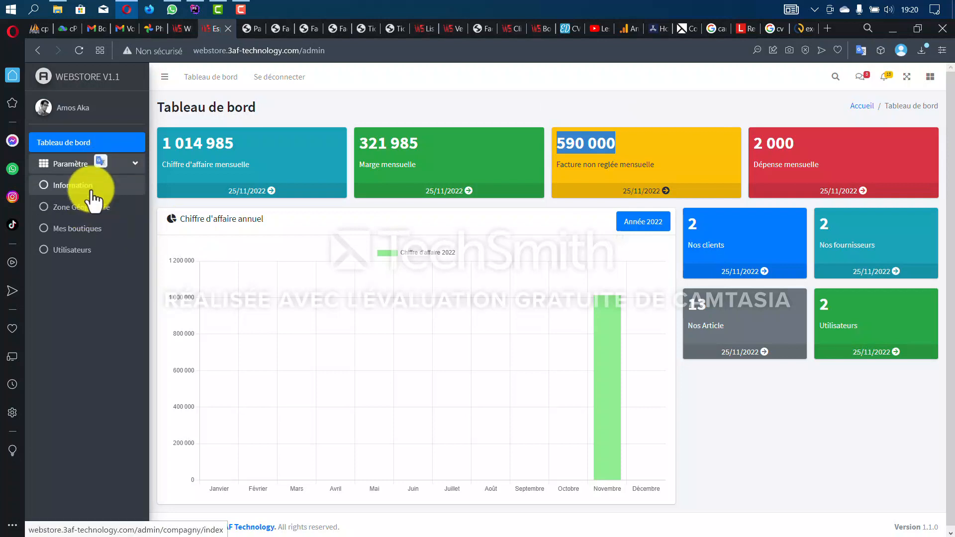
left_click(92, 188)
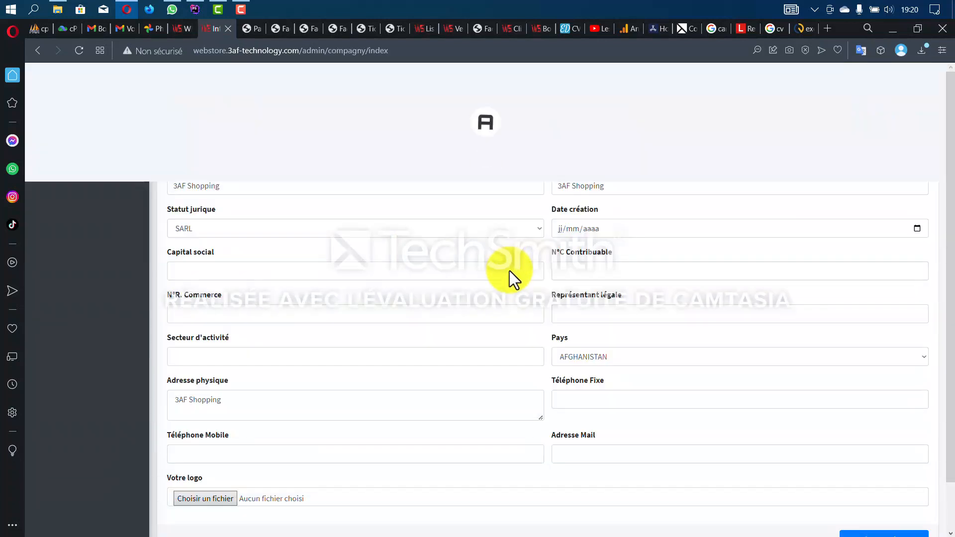
scroll(517, 348, "down", 1)
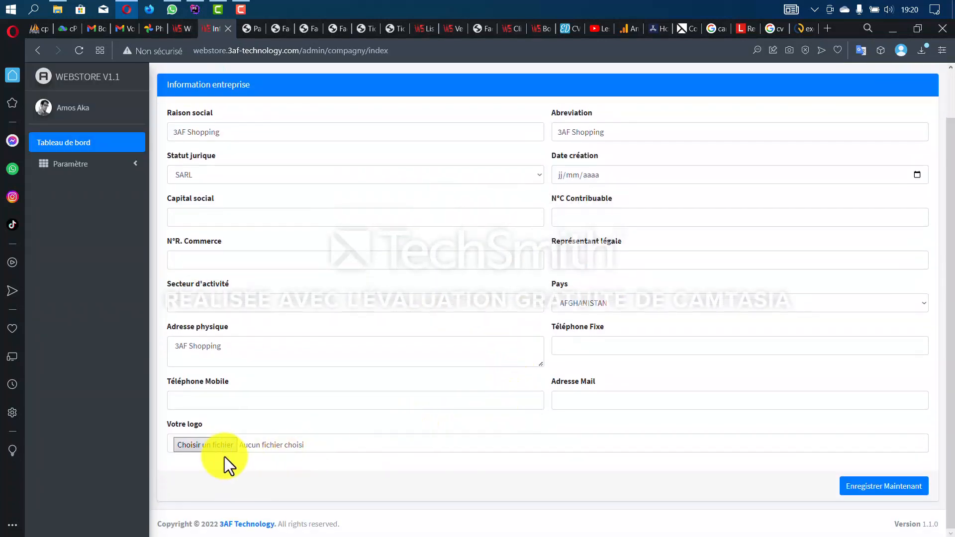
- View the Mes boutiques list, then the Utilisateurs list showing two Gerant accounts
left_click(110, 167)
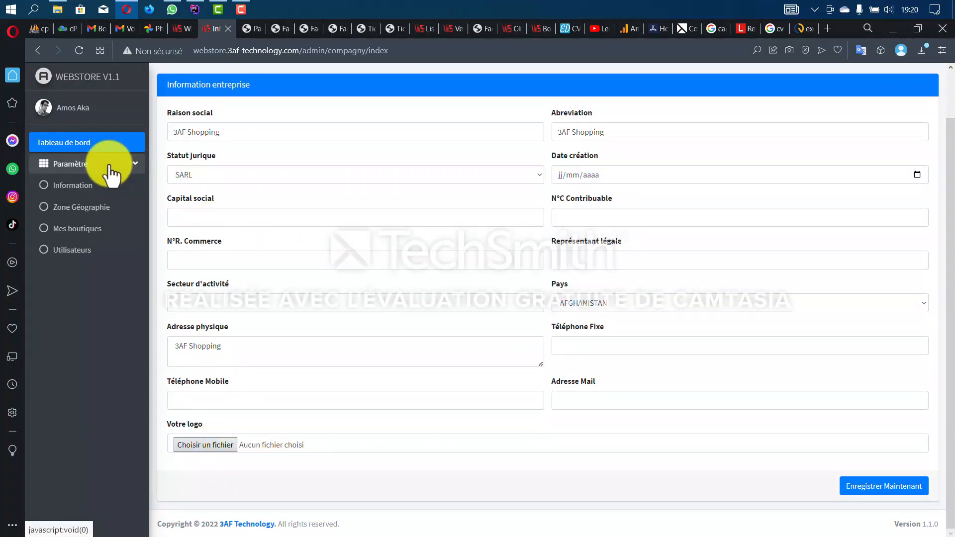
left_click(94, 229)
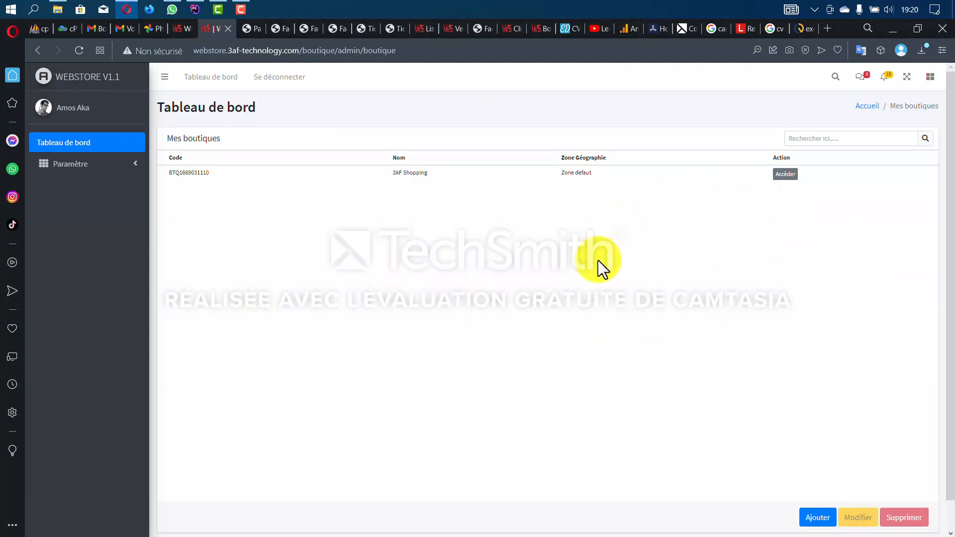
left_click(99, 166)
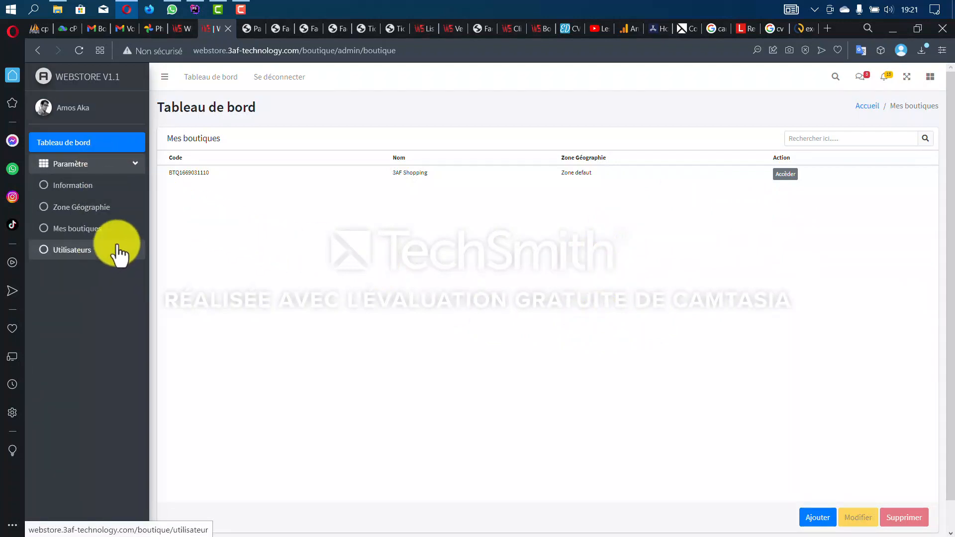
left_click(118, 246)
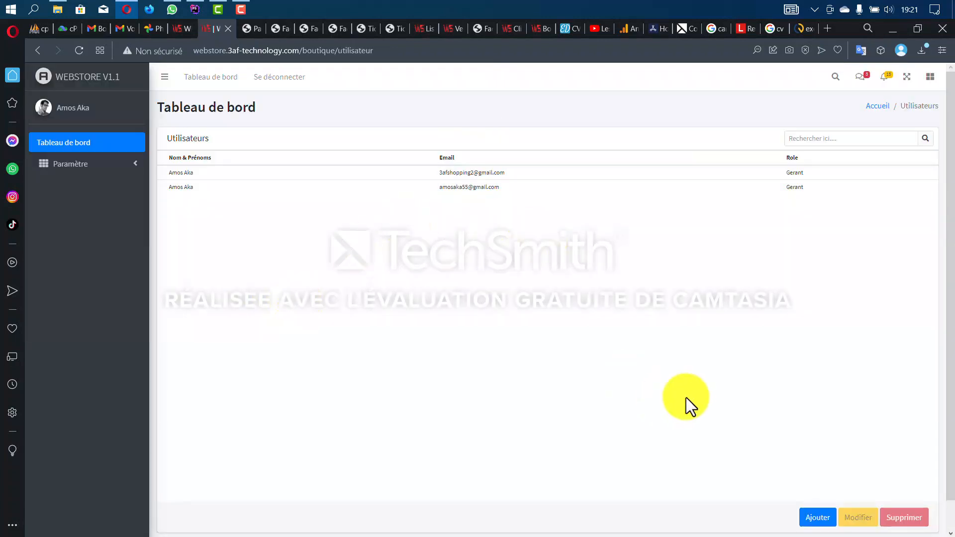
scroll(686, 398, "down", 1)
left_click(818, 488)
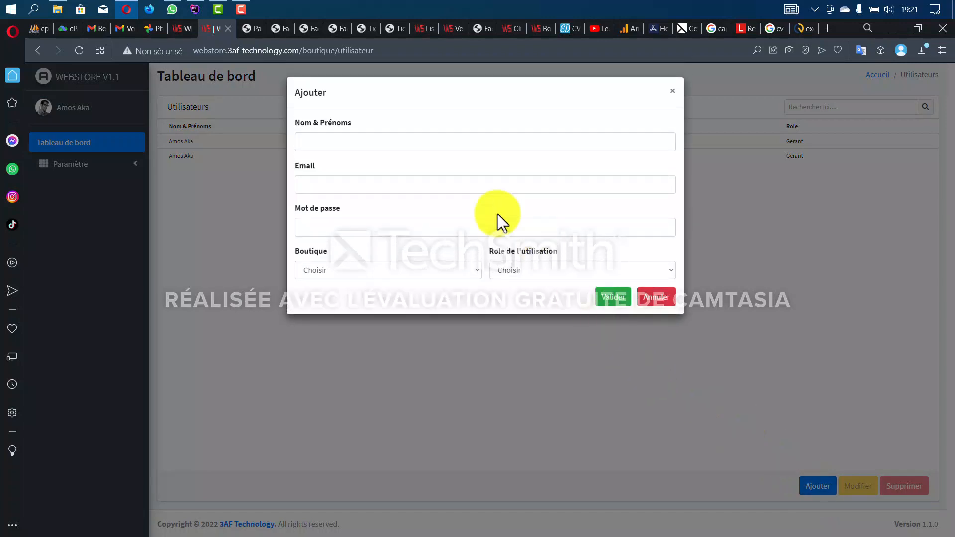
left_click(365, 270)
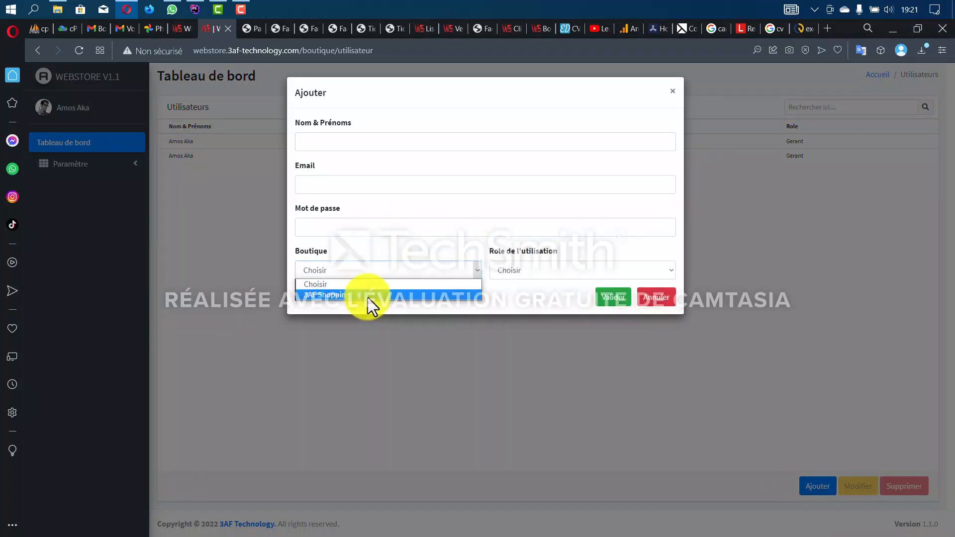
left_click(368, 296)
left_click(509, 272)
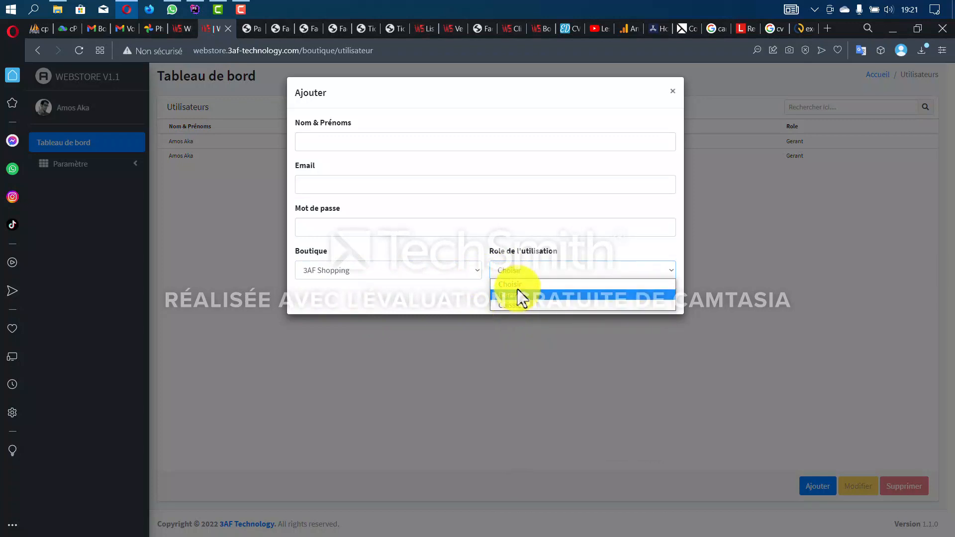
left_click(672, 92)
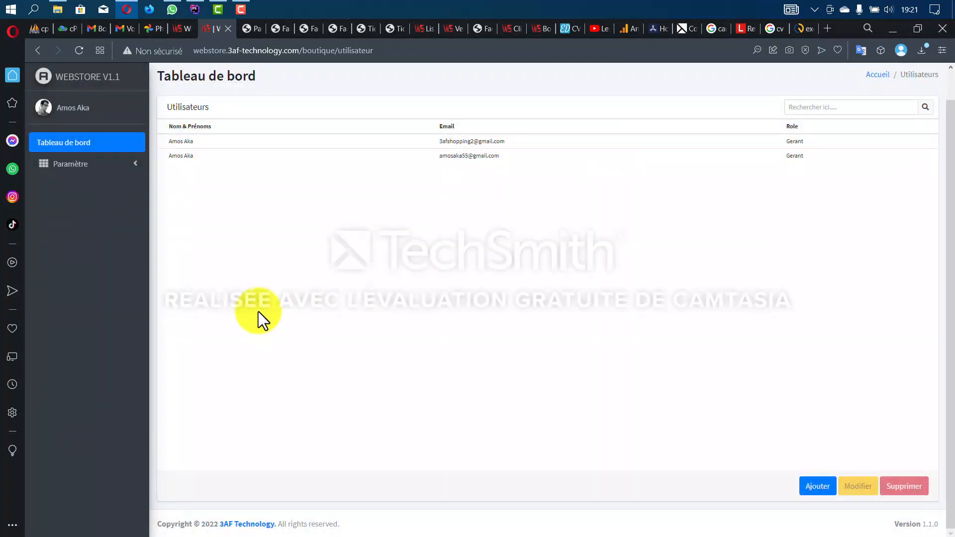
key("ctrl+plus")
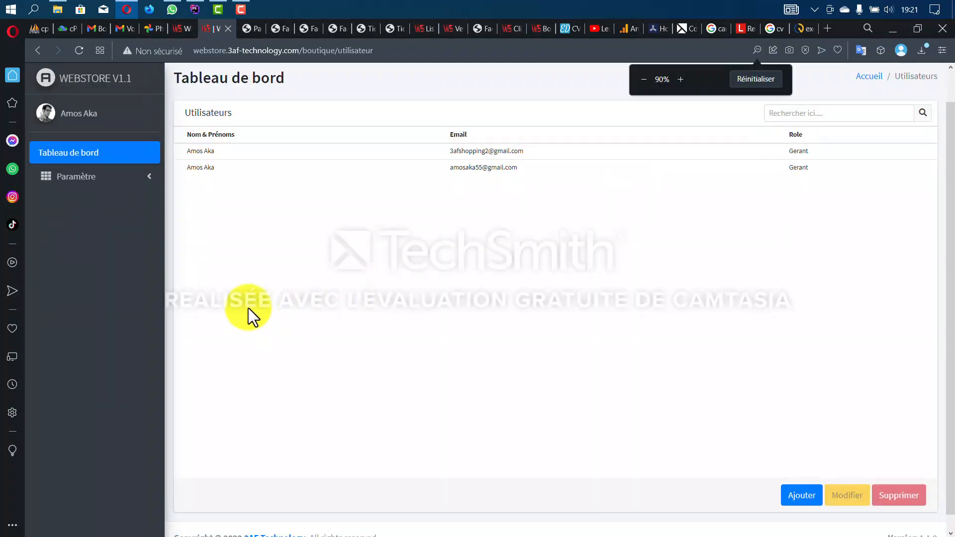
- Load the Tableau de bord from Paramètre and review the 2022 annual revenue chart
left_click(99, 177)
left_click(103, 154)
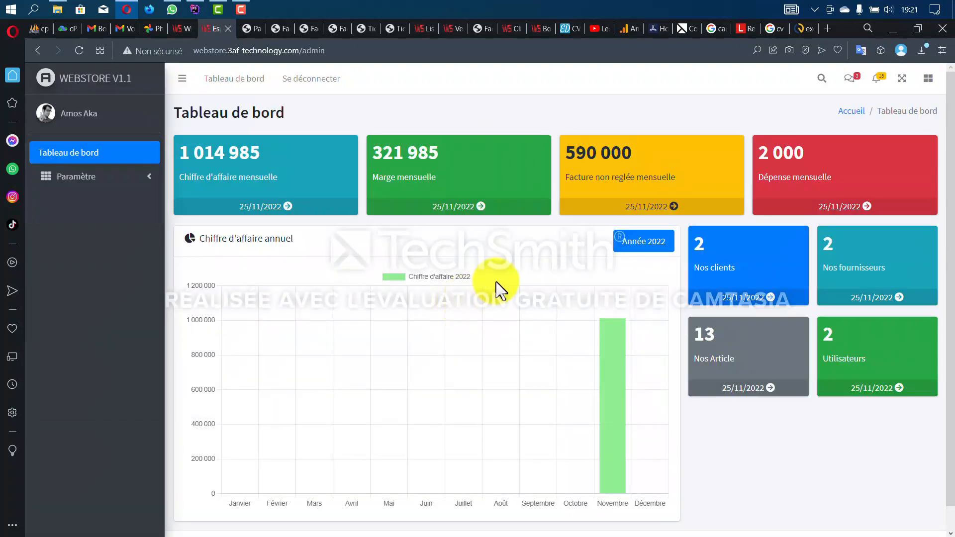
scroll(496, 282, "down", 1)
mouse_move(609, 304)
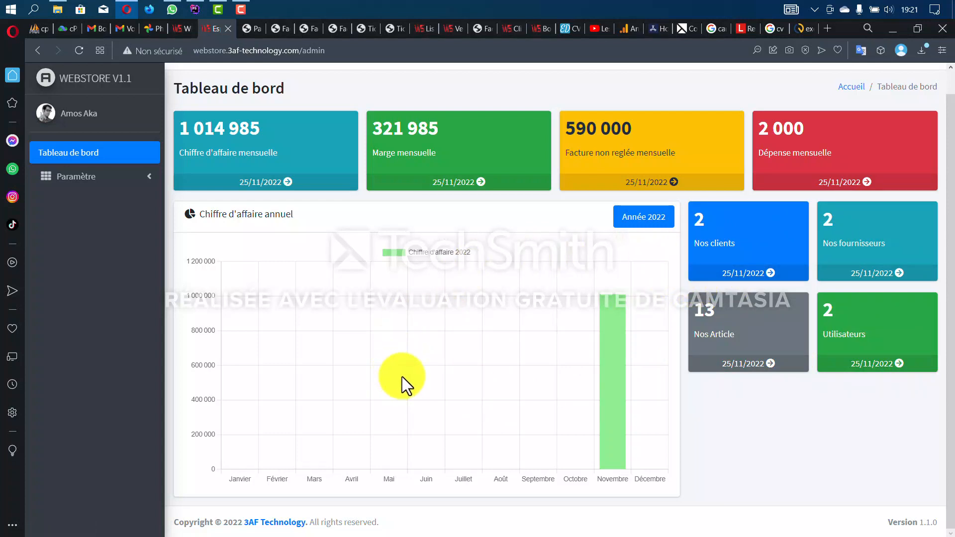
scroll(324, 257, "up", 1)
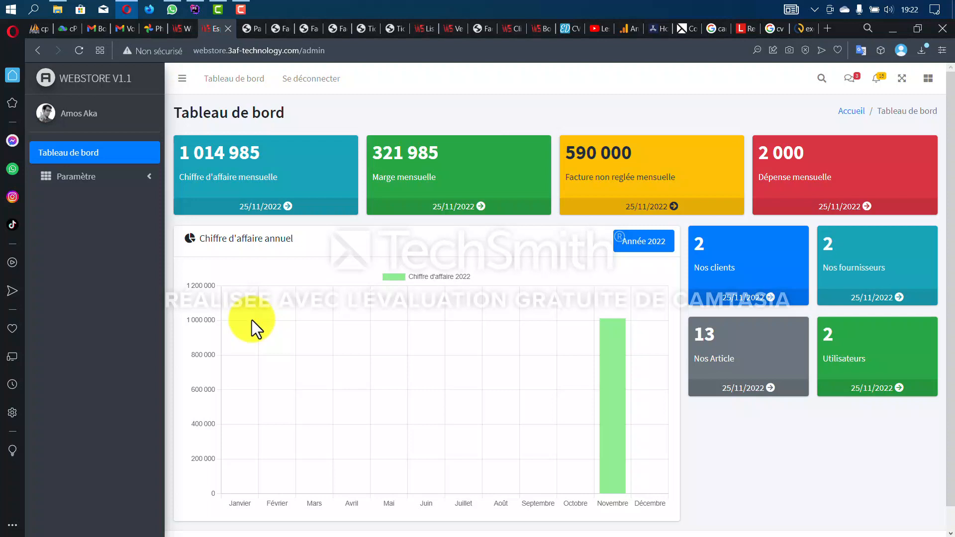
- Log out of the 3AF Shopping account from the sales-report page
left_click(182, 34)
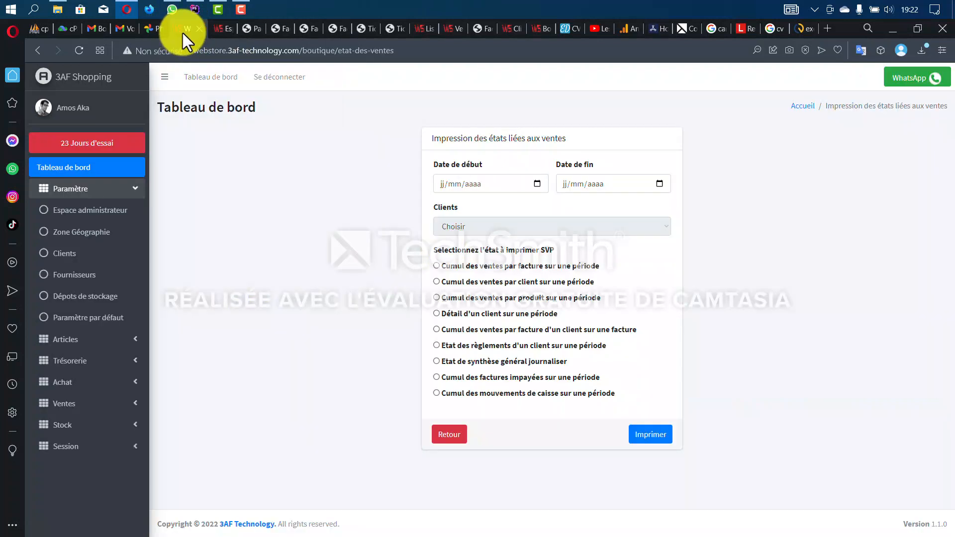
scroll(77, 473, "down", 1)
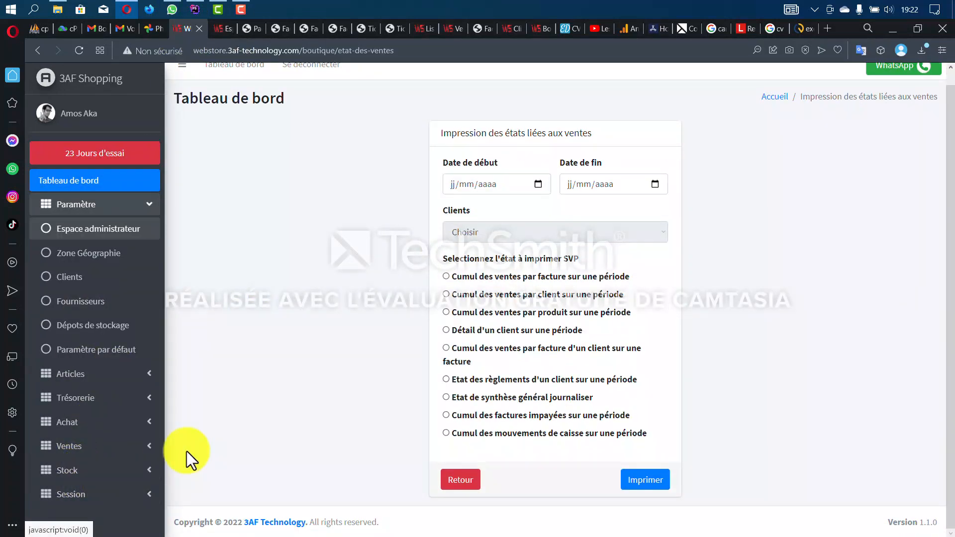
scroll(277, 400, "up", 1)
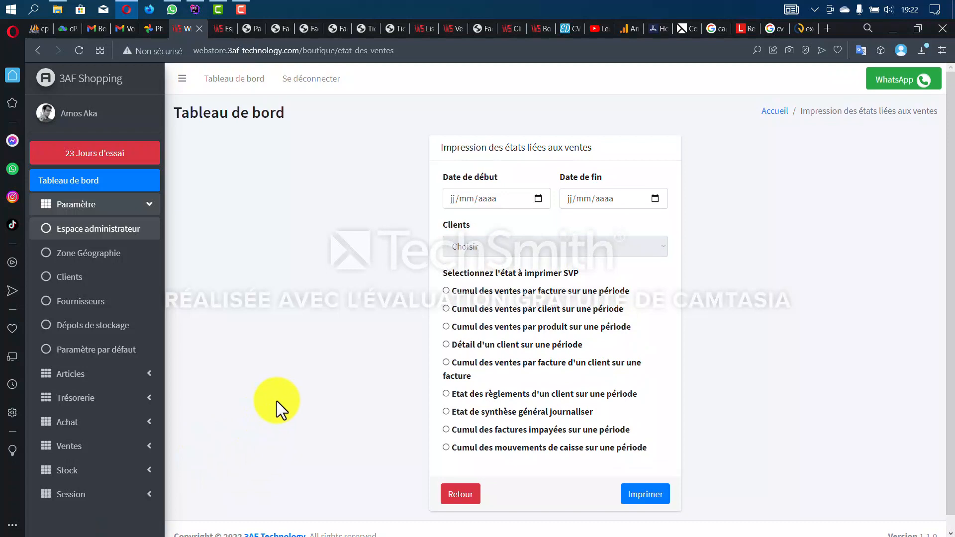
left_click(302, 81)
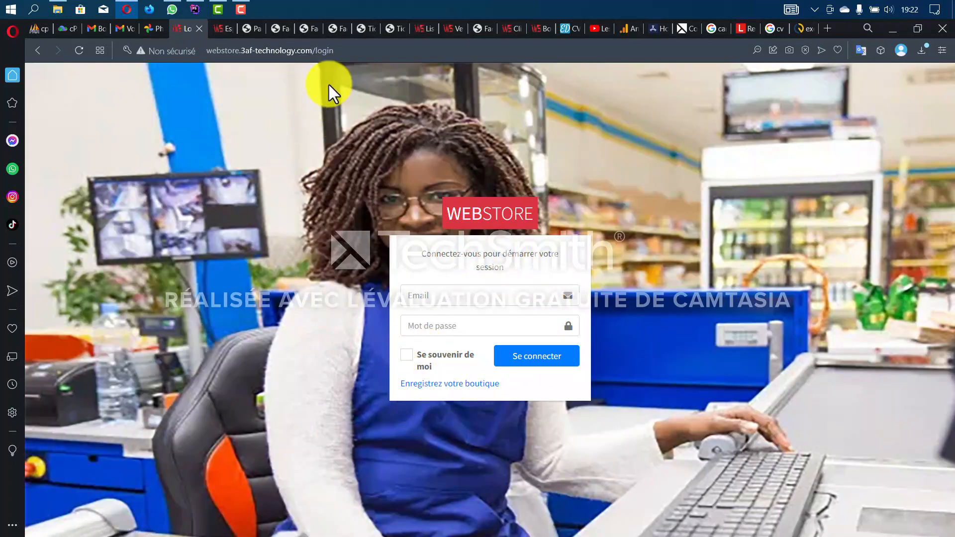
- Strip 'login' from the site address to load the root and open the shop registration page
left_click(324, 50)
left_click(369, 51)
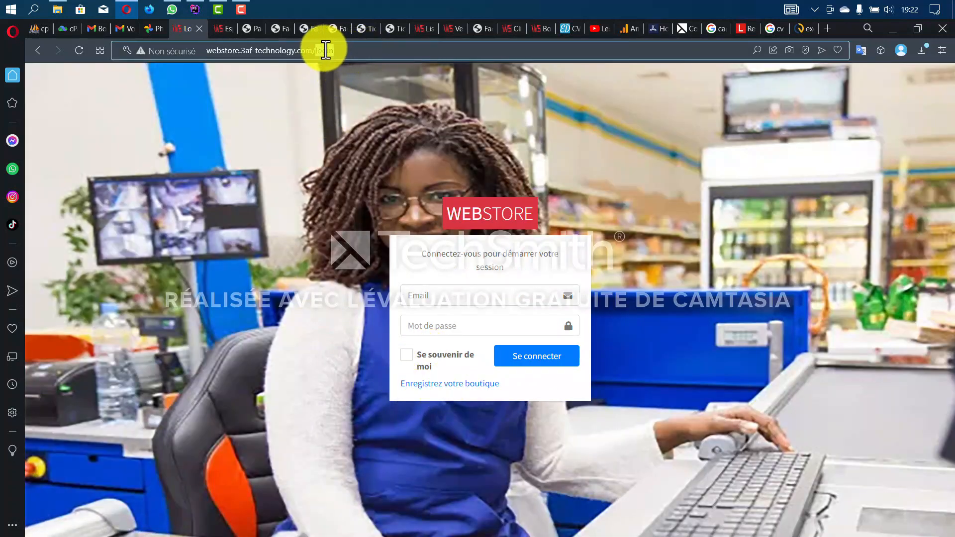
key("BackSpace")
key("BackSpace")
key("BackSpace")
key("BackSpace")
key("BackSpace")
key("Return")
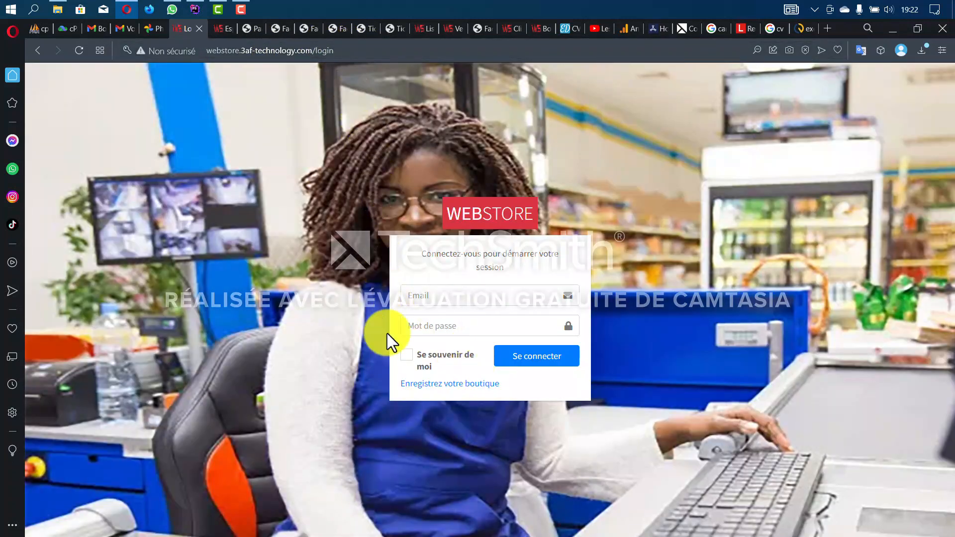
left_click(470, 389)
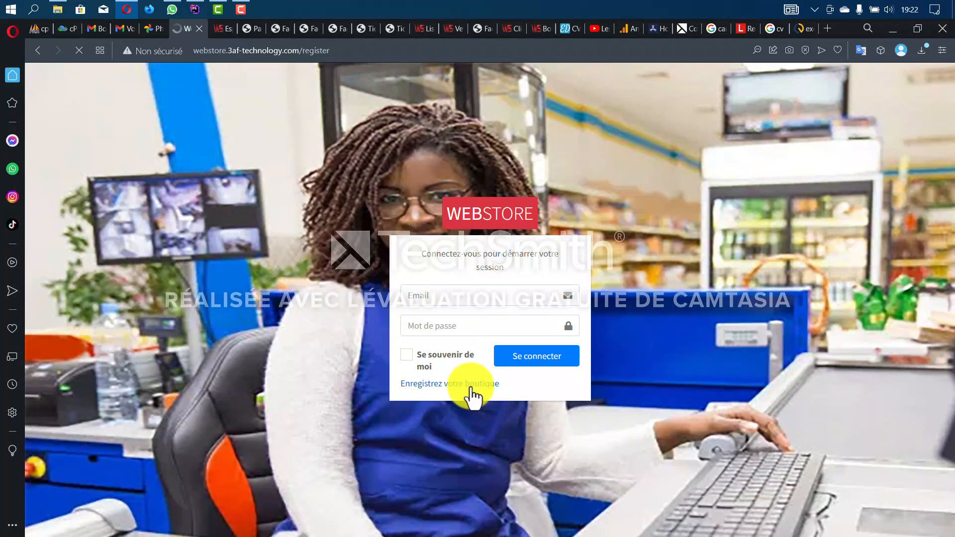
- Go through the empty registration fields, keeping COTE D'IVOIRE and dismissing saved autofill suggestions
left_click(416, 285)
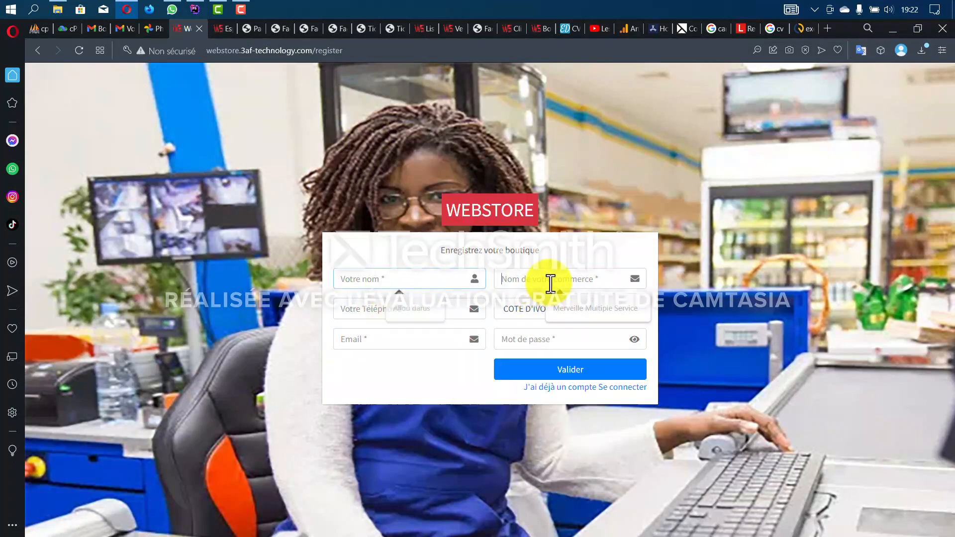
left_click(394, 314)
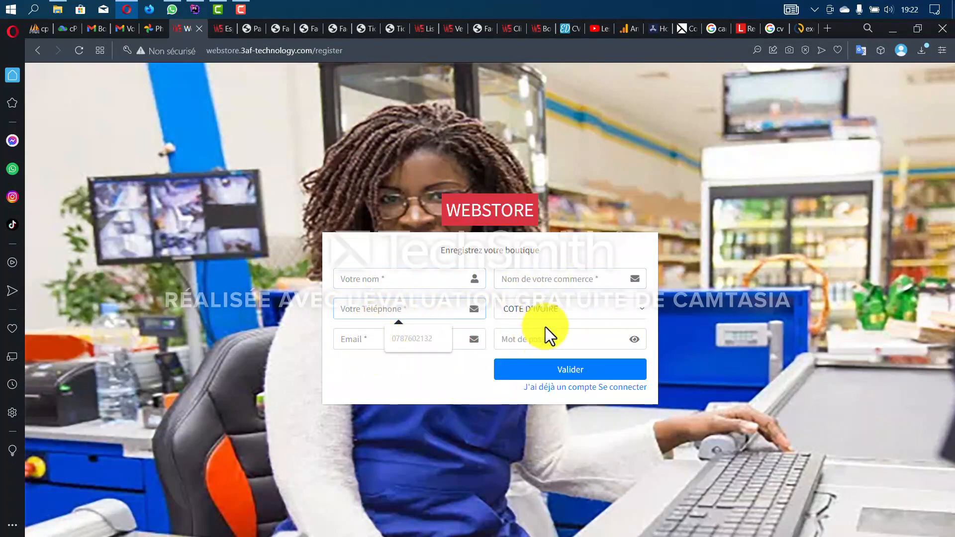
left_click(569, 315)
left_click(569, 316)
left_click(397, 343)
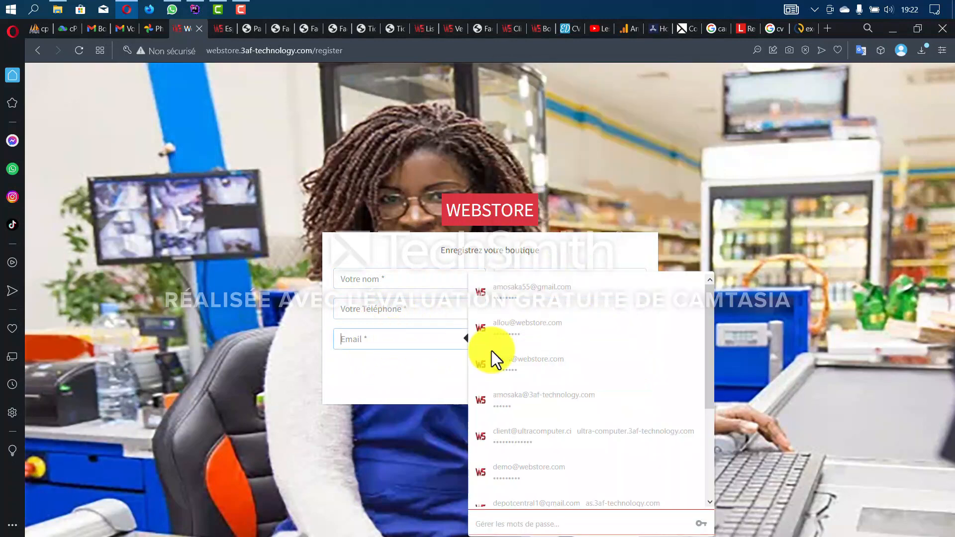
left_click(344, 363)
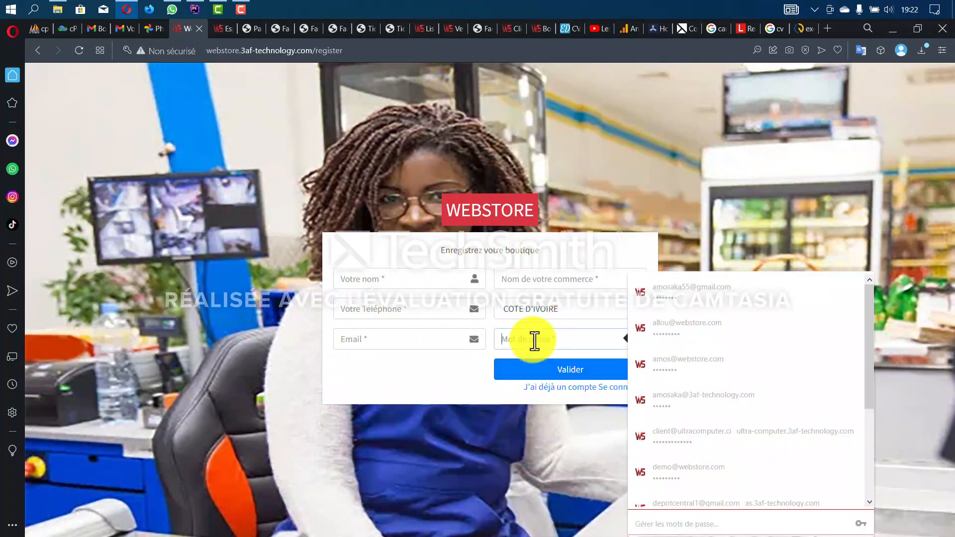
left_click(412, 359)
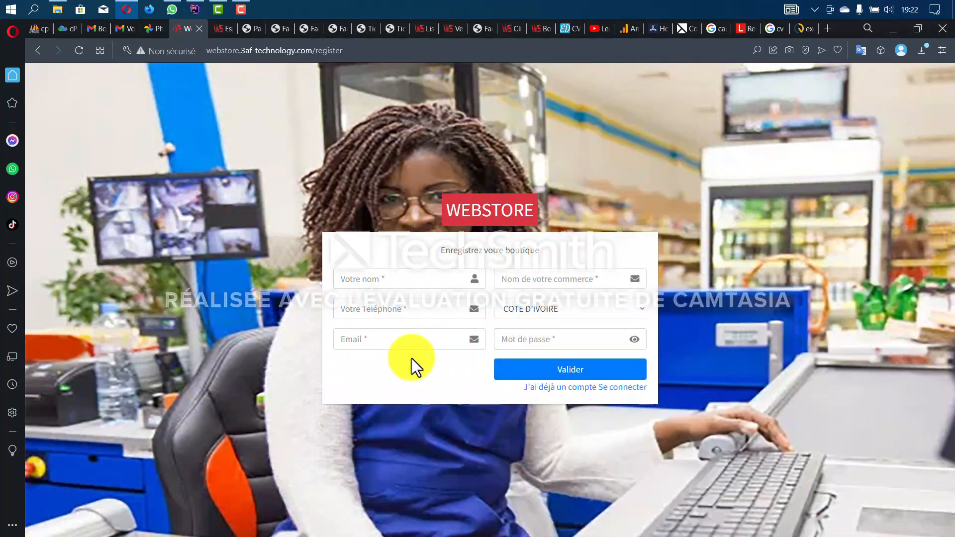